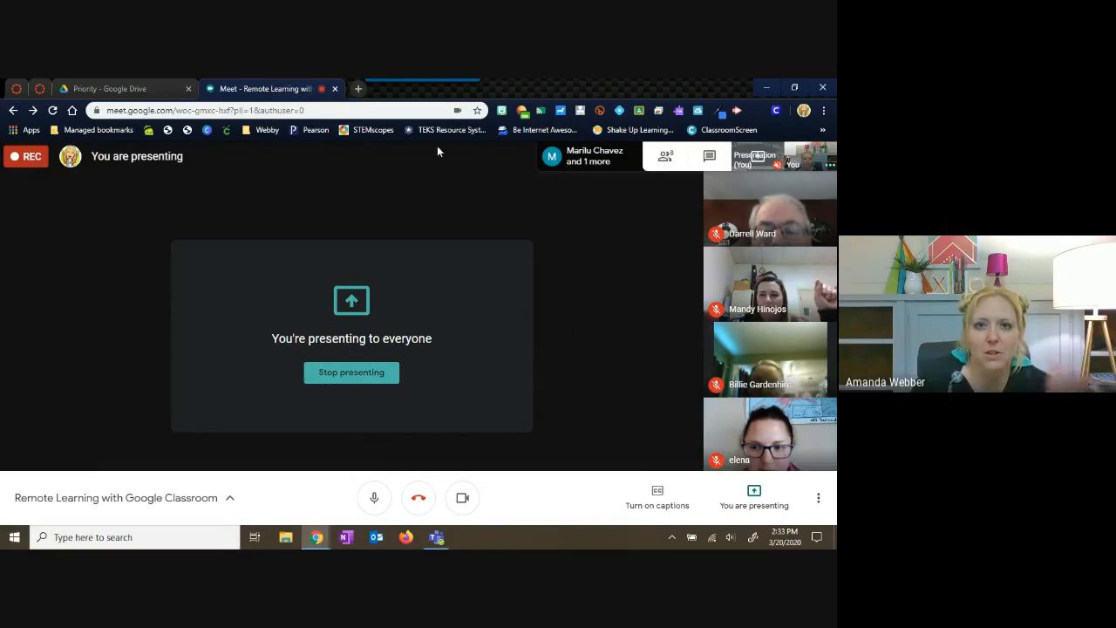
Step: Check the signed-in Google account in a new browser tab and open Google Classroom there
left_click(359, 89)
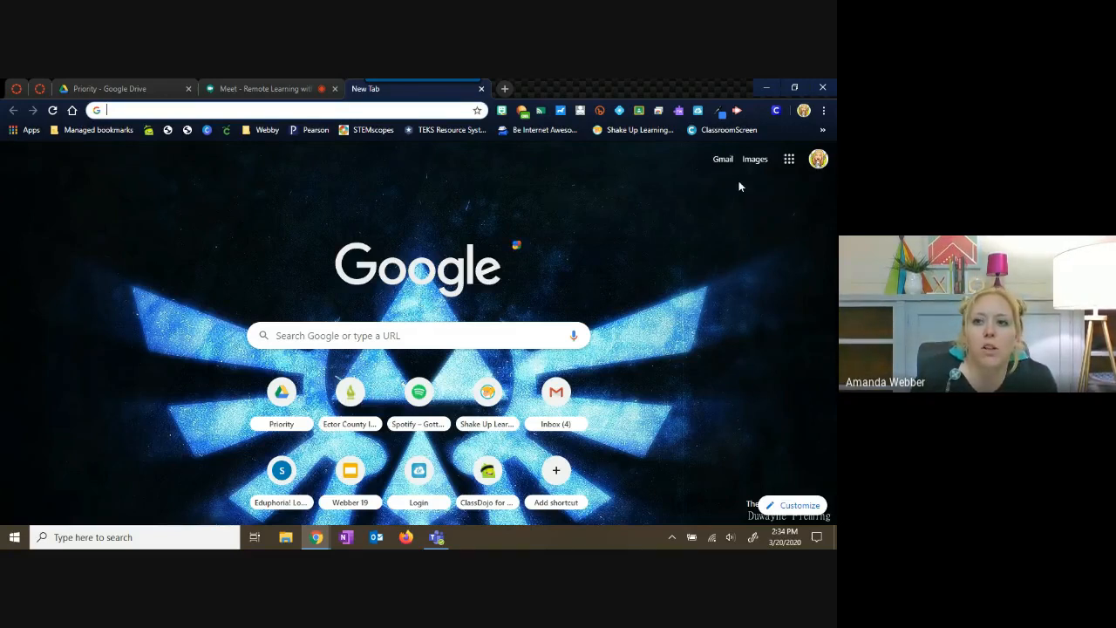
left_click(819, 162)
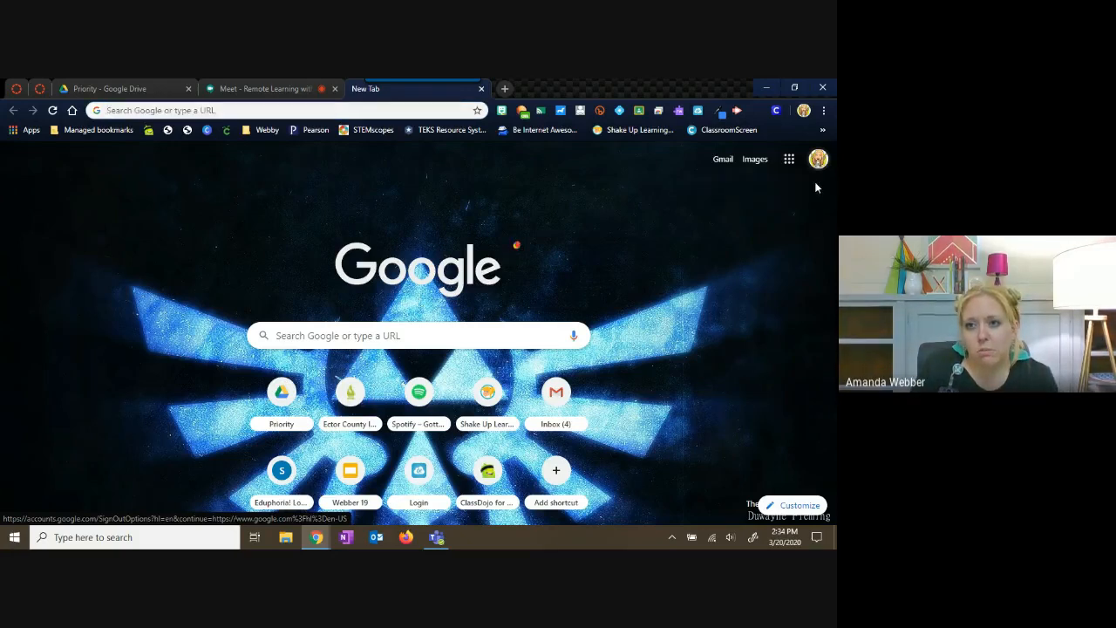
left_click(813, 165)
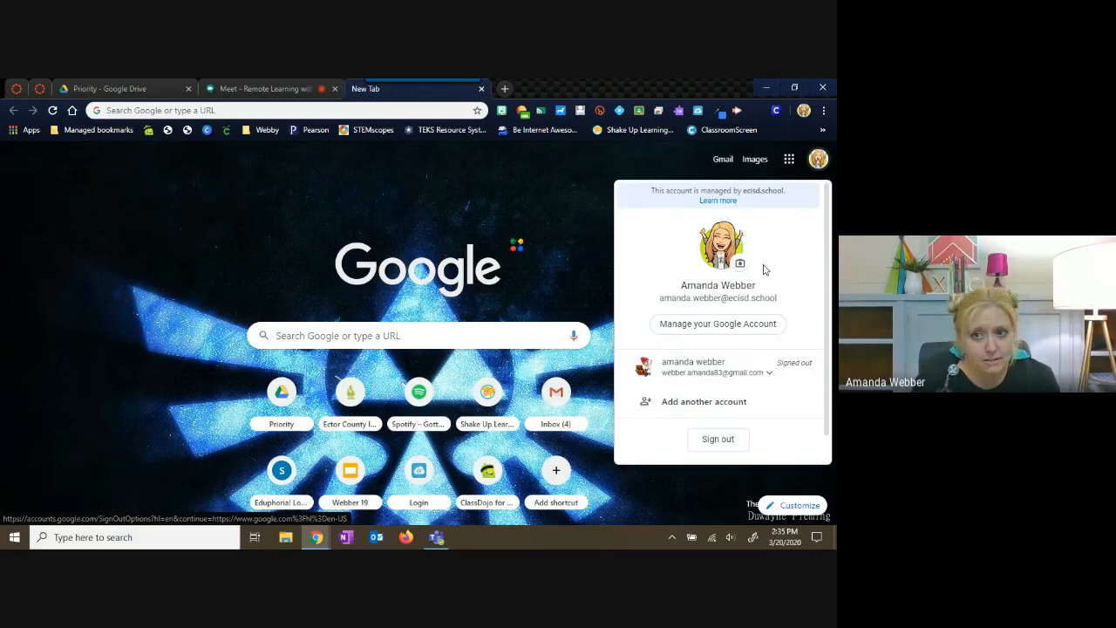
left_click(616, 225)
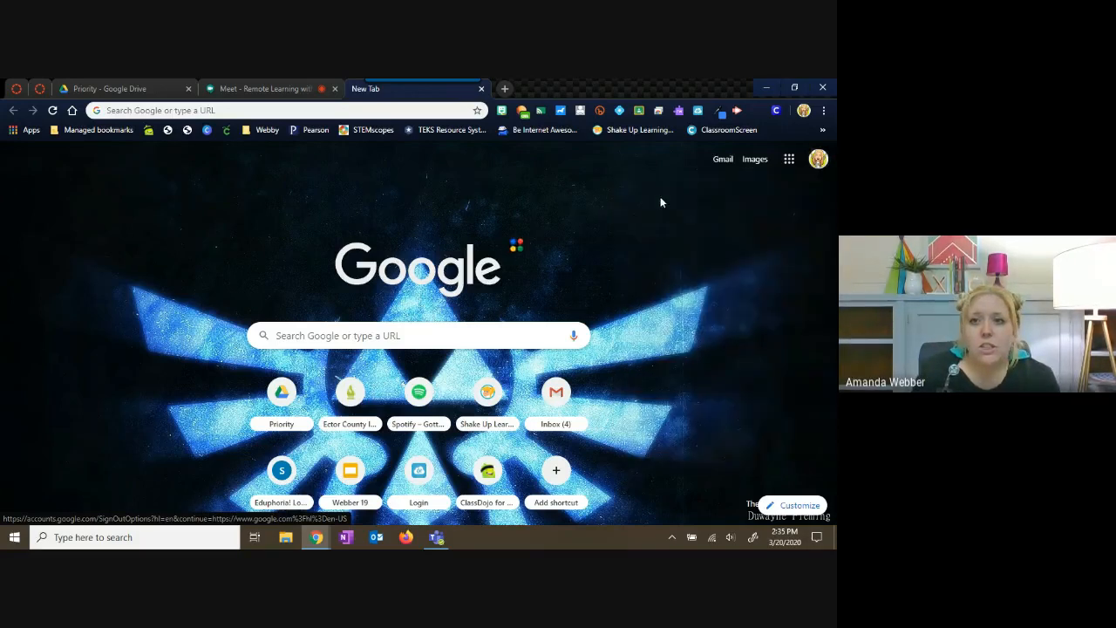
left_click(789, 161)
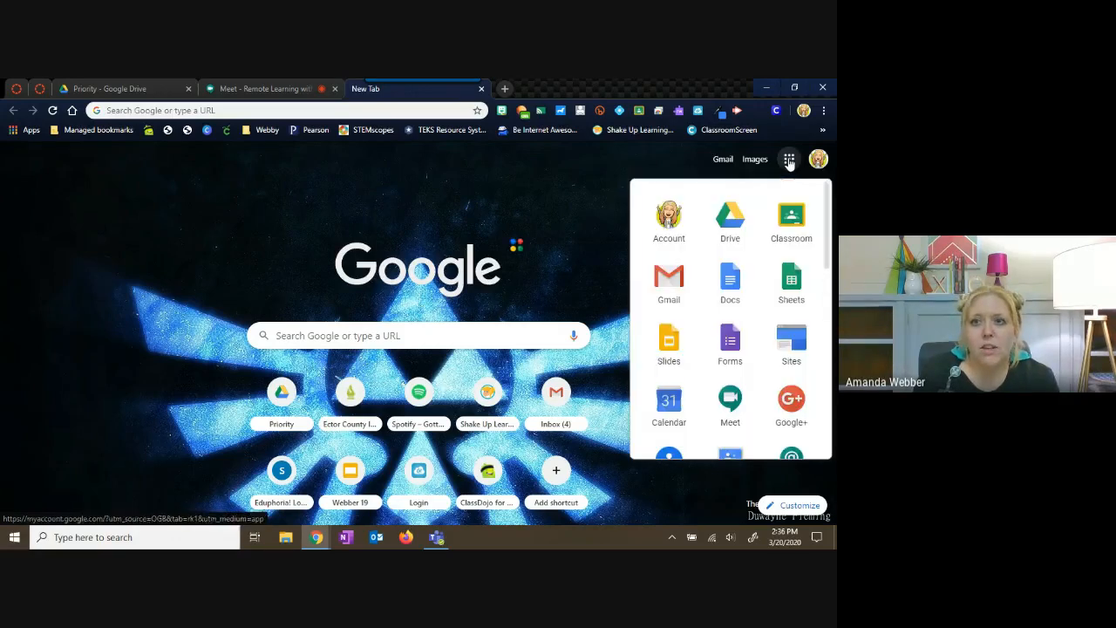
left_click(793, 222)
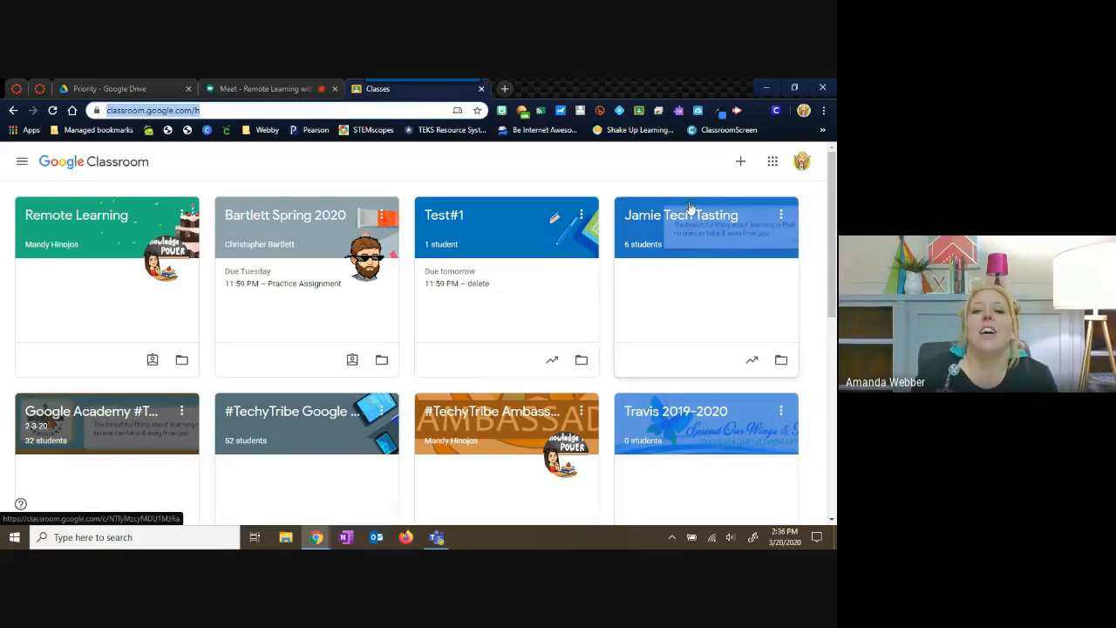
Step: Create a new class named "First period SS", leaving section, subject and room blank
left_click(741, 163)
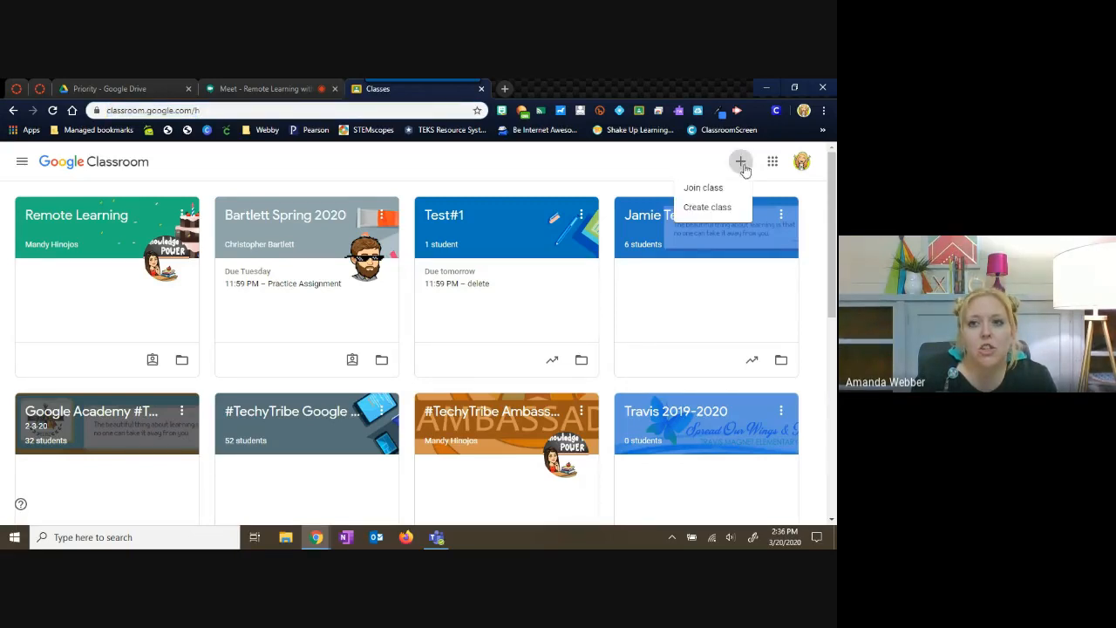
left_click(730, 216)
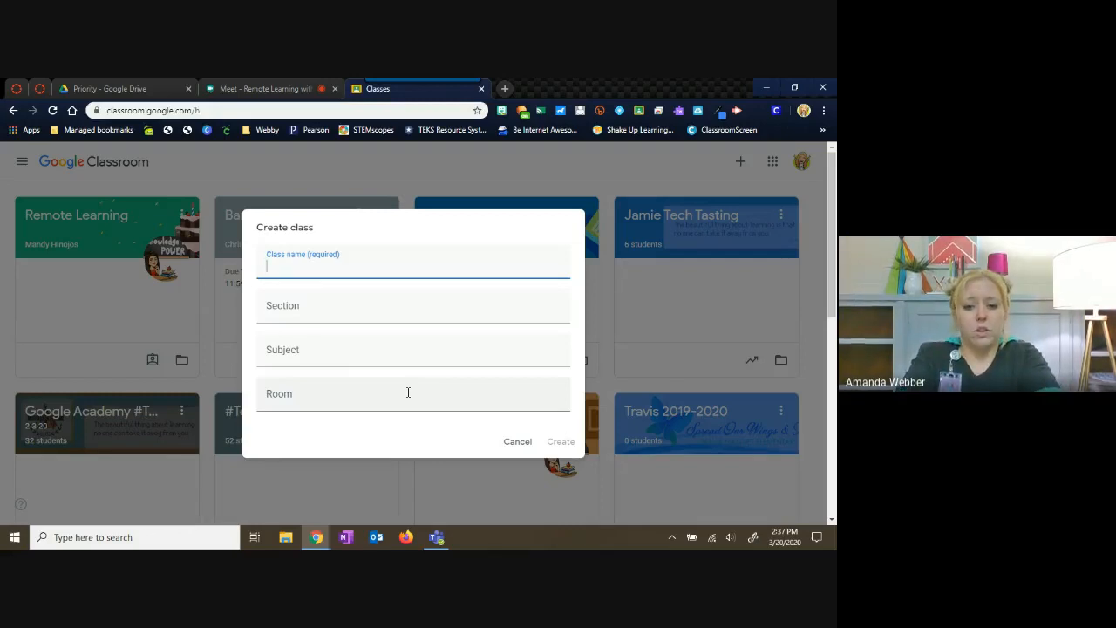
type("Fist")
key("BackSpace")
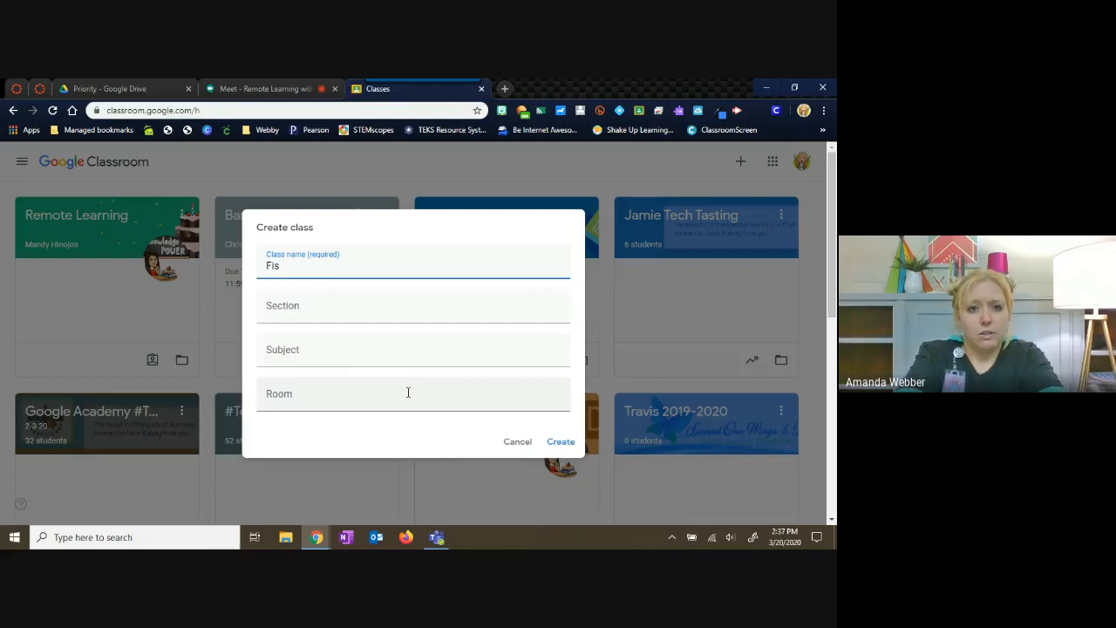
type("rst ")
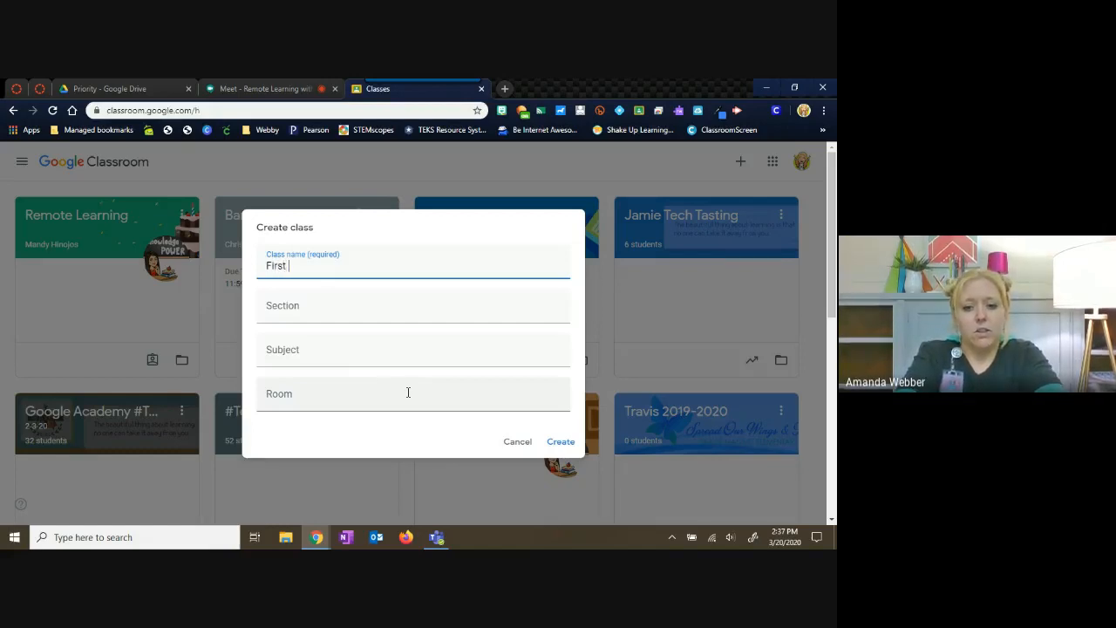
type("period SS")
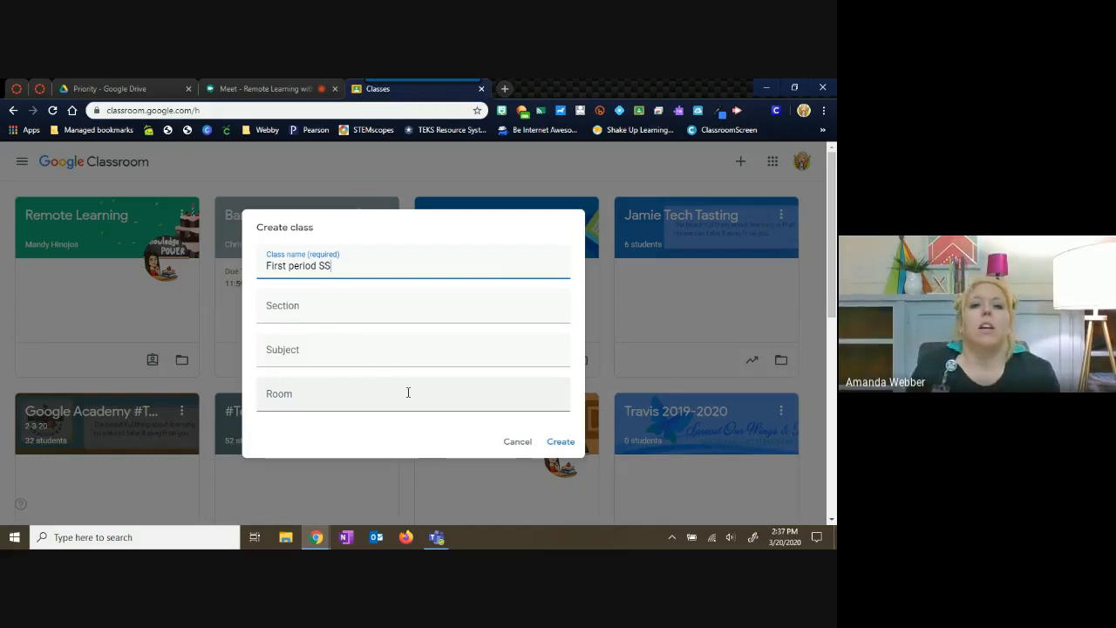
left_click(562, 443)
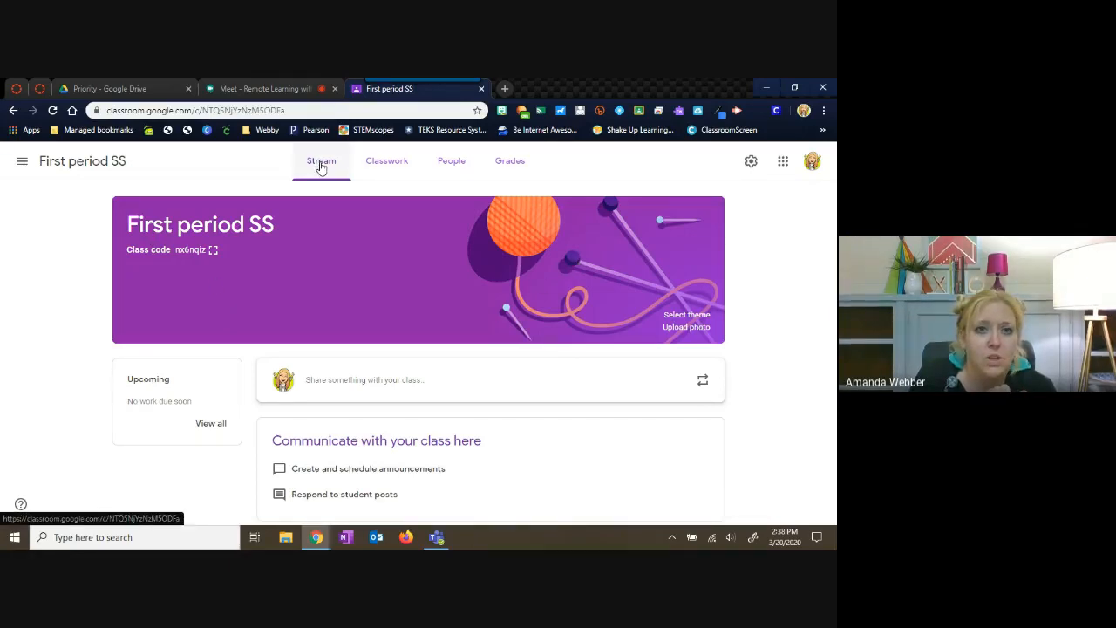
Step: View the enlarged class code, and change the class banner to the dark theme with medals and a diploma from the General gallery
left_click(213, 251)
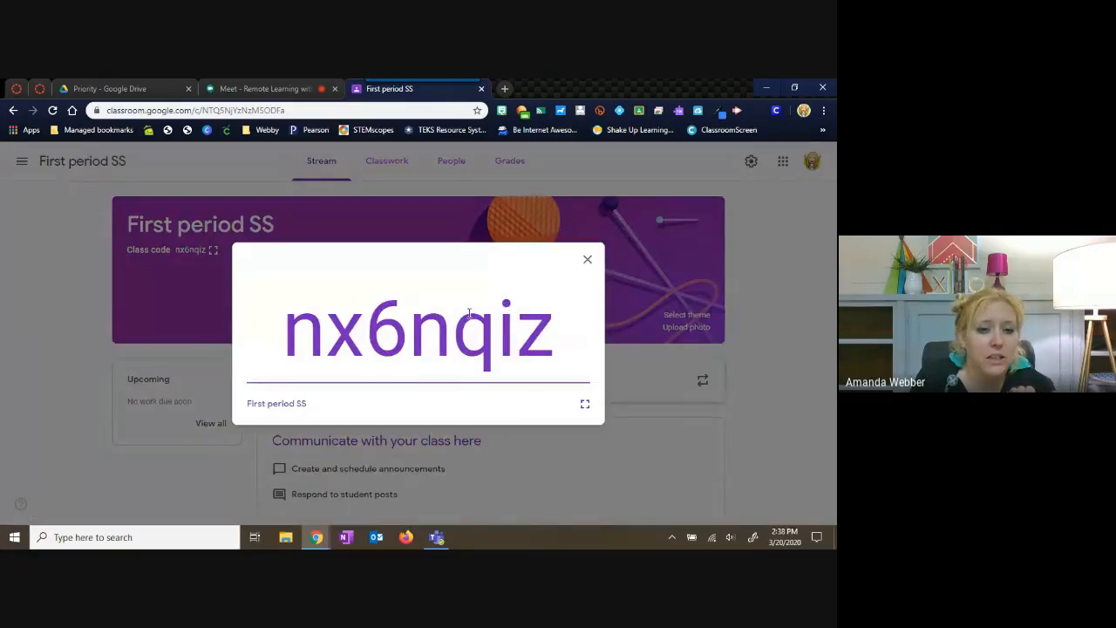
left_click(588, 260)
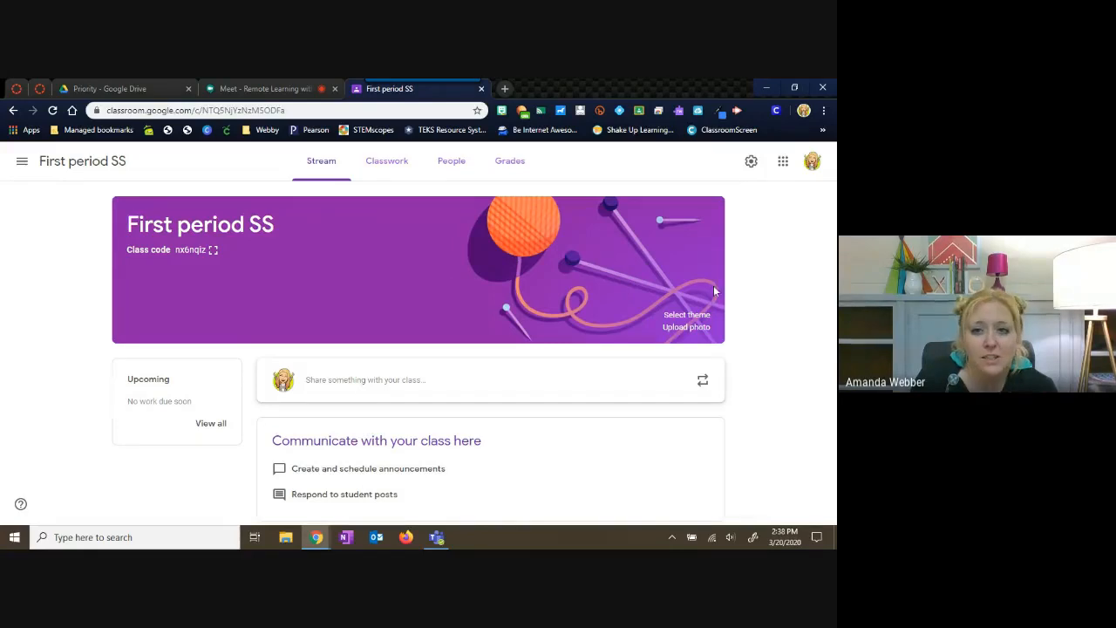
left_click(686, 315)
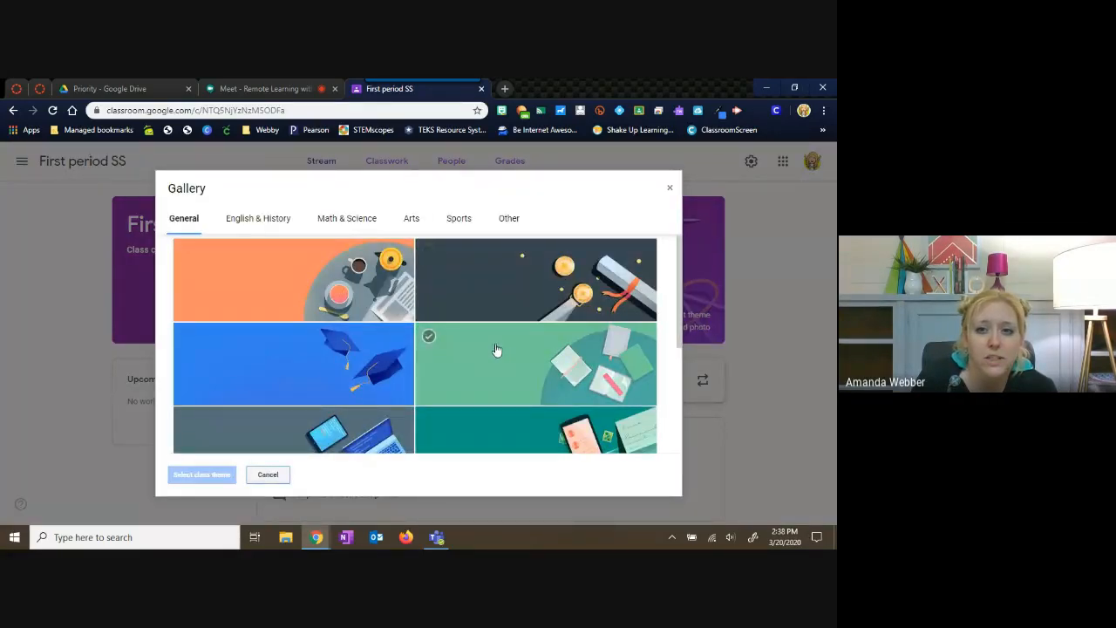
left_click(513, 304)
left_click(200, 476)
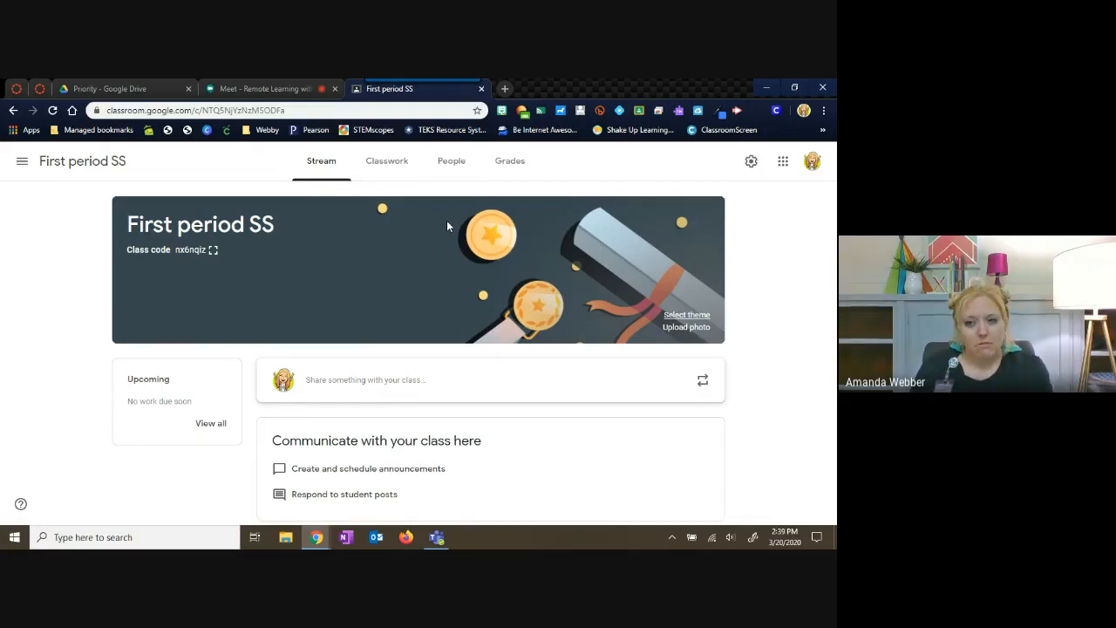
left_click(259, 84)
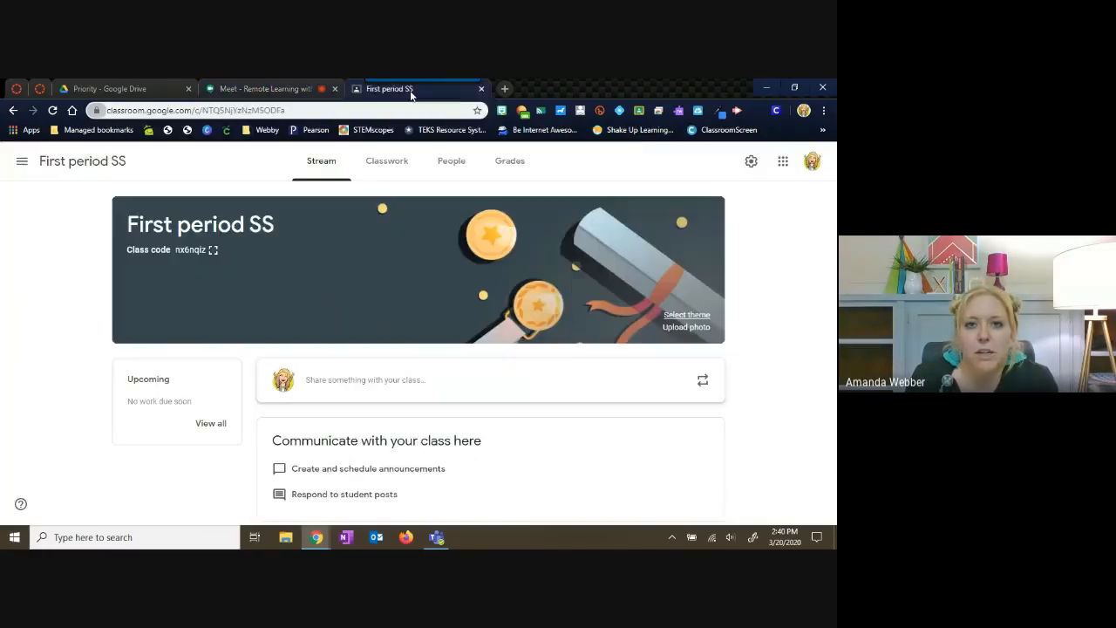
left_click(411, 90)
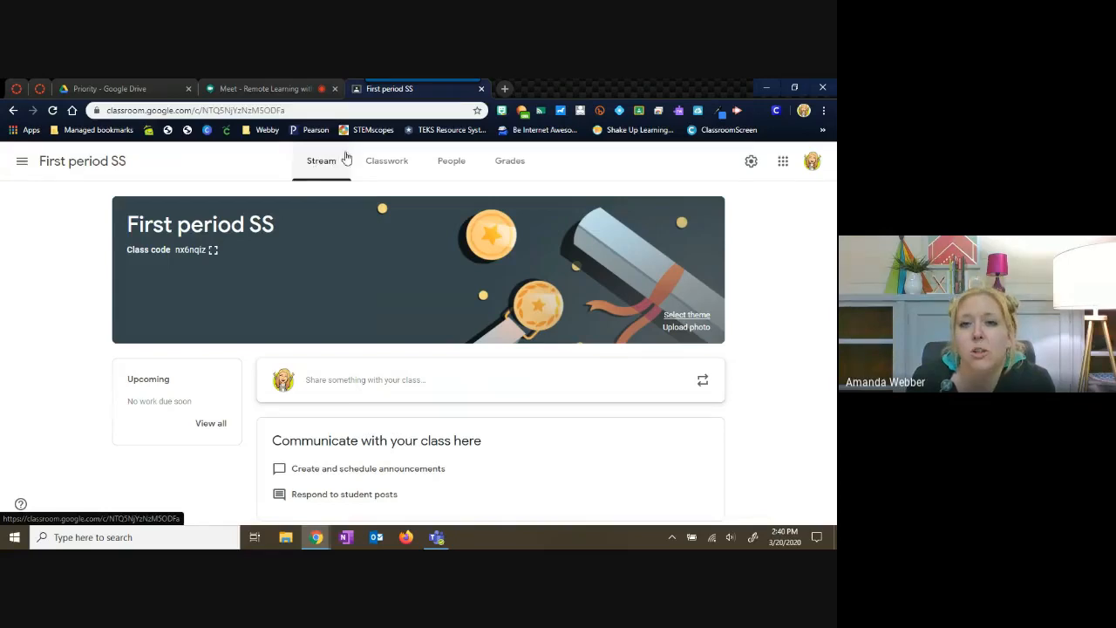
Step: Start a student invitation for the First period SS class and add the first matching person found by name
left_click(454, 166)
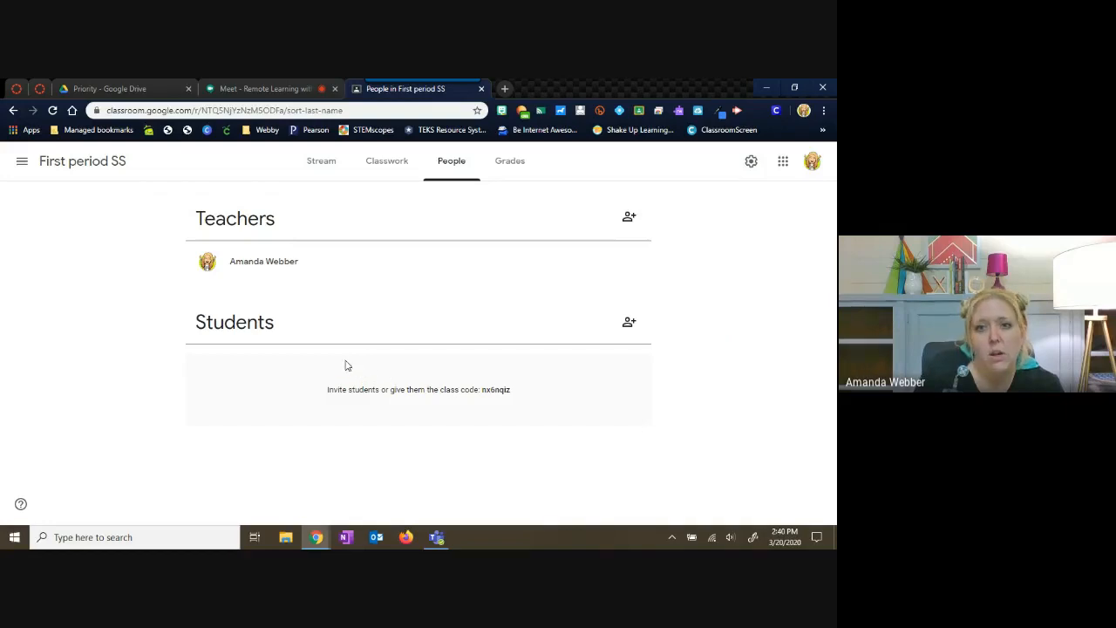
left_click(632, 329)
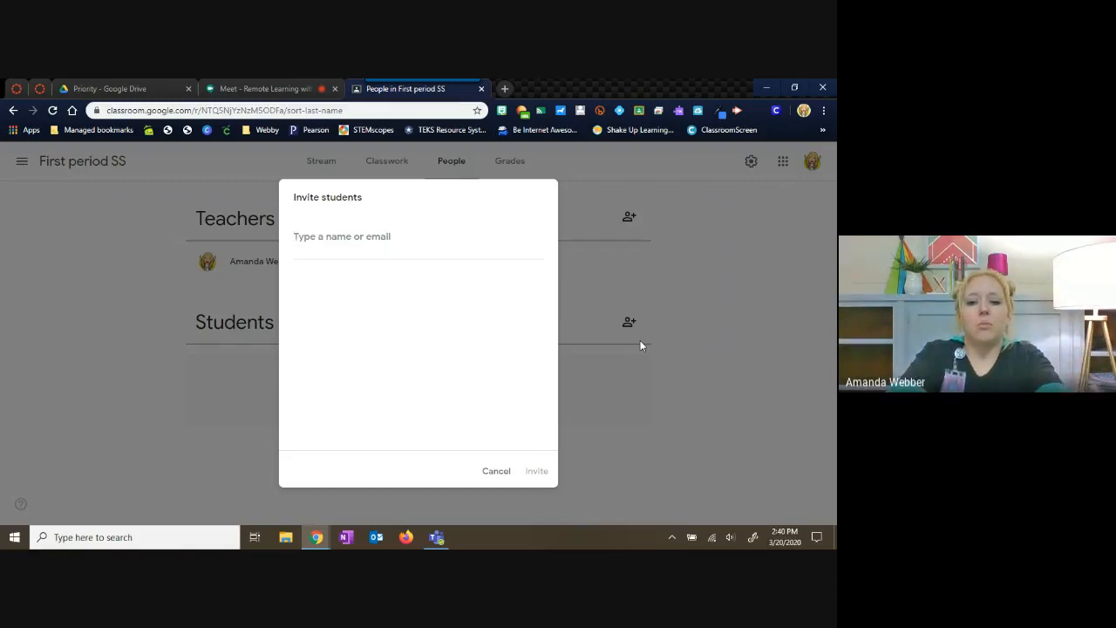
type("mand")
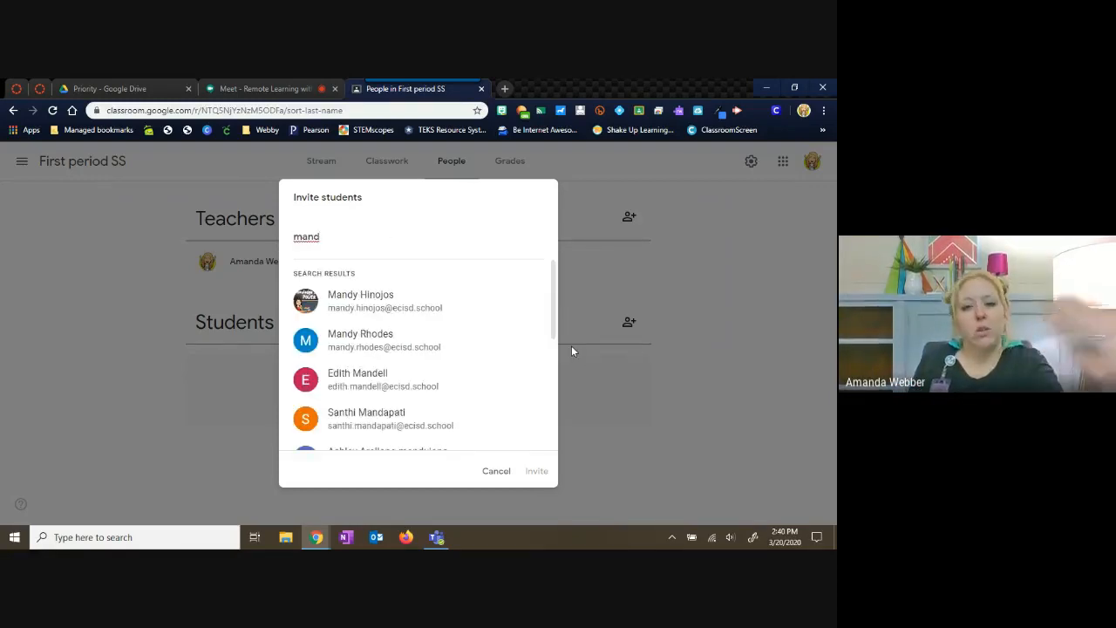
left_click(479, 314)
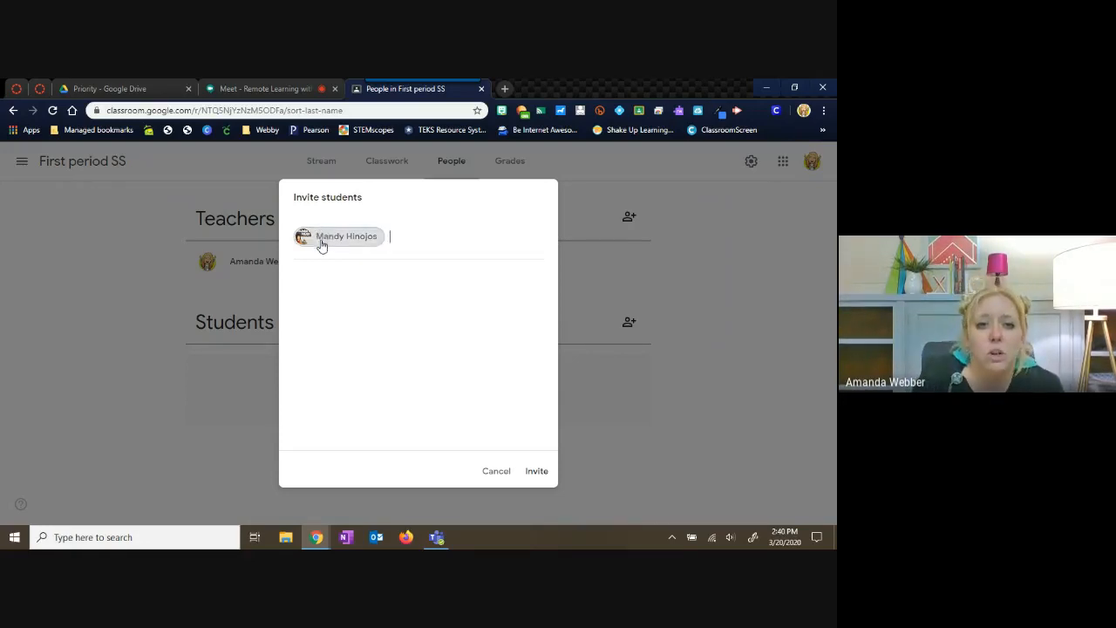
type("jess")
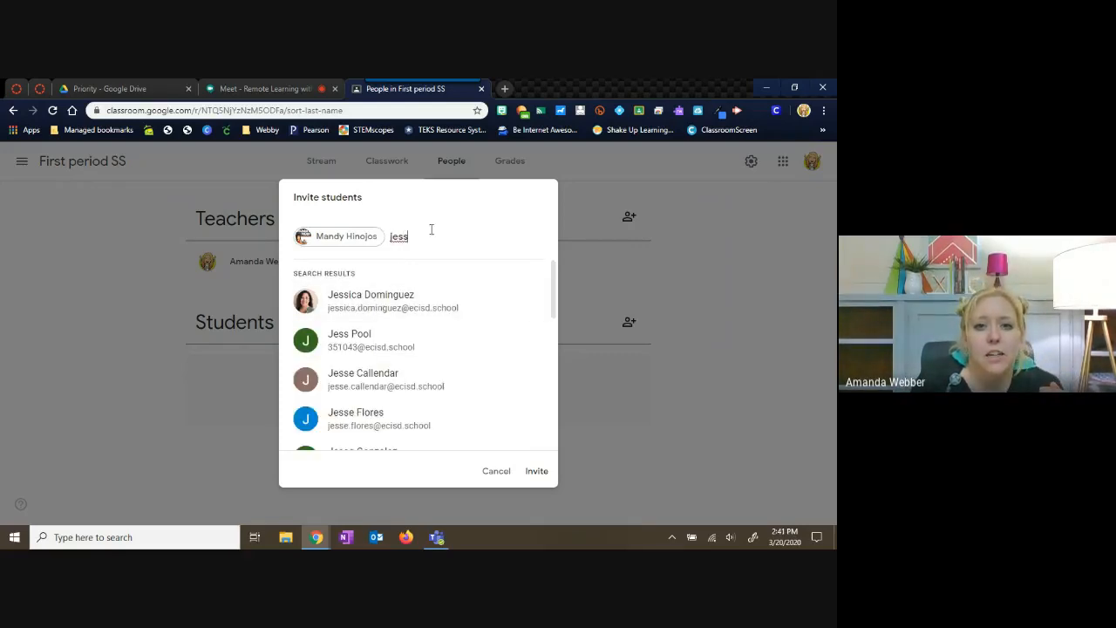
key("BackSpace")
key("BackSpace")
key("BackSpace")
key("BackSpace")
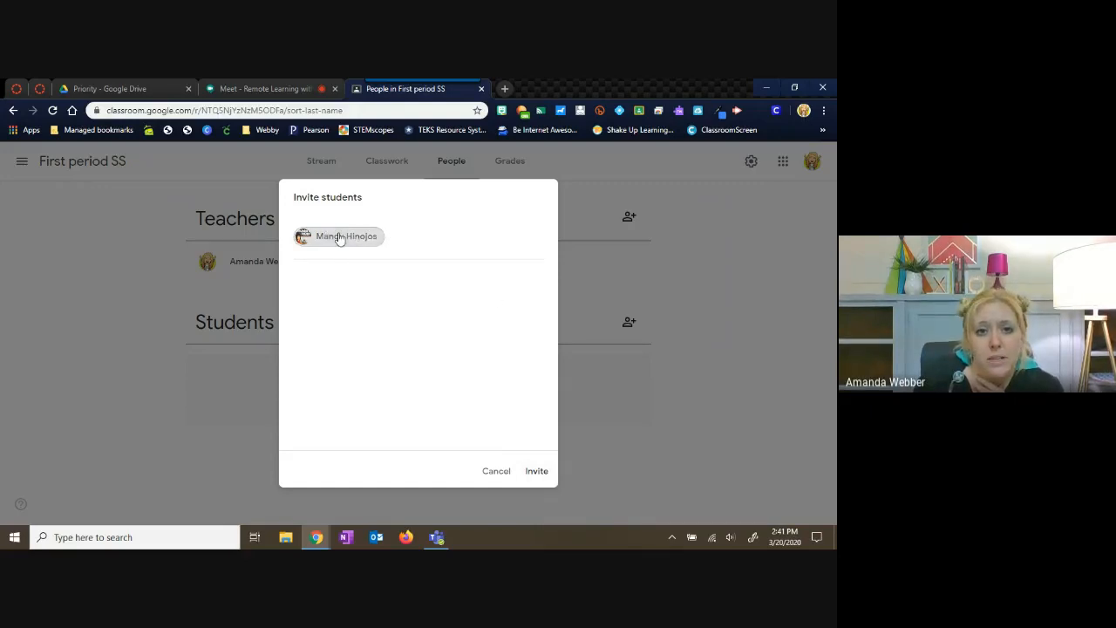
Step: Send the class invitation to the selected student
left_click(536, 473)
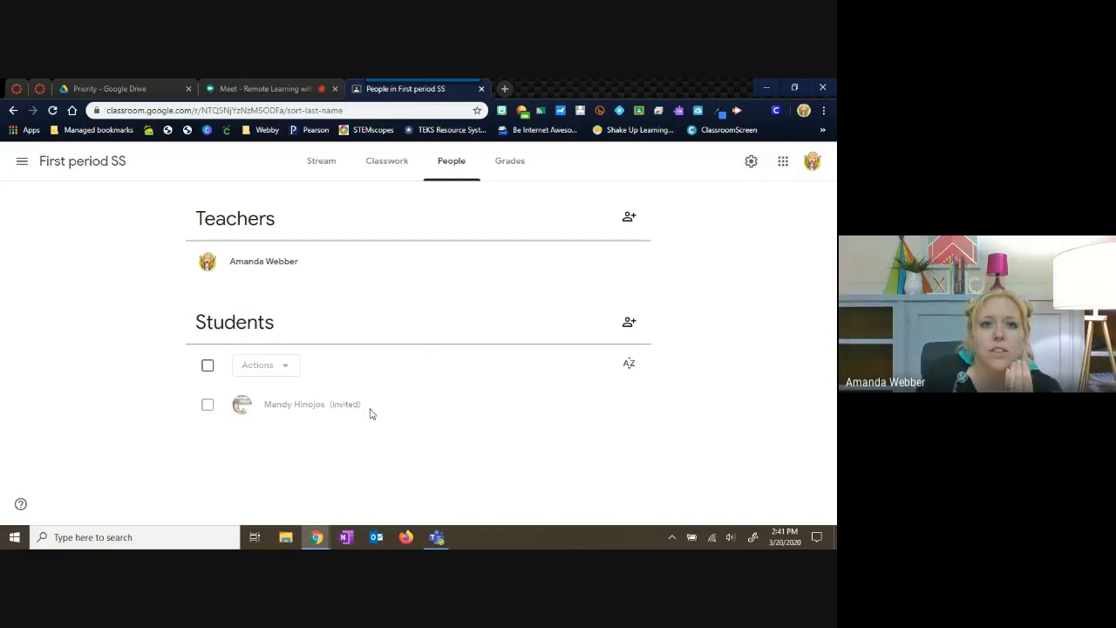
Step: Open the Classroom home page in a new browser tab and view the options for joining or creating a class
left_click(504, 88)
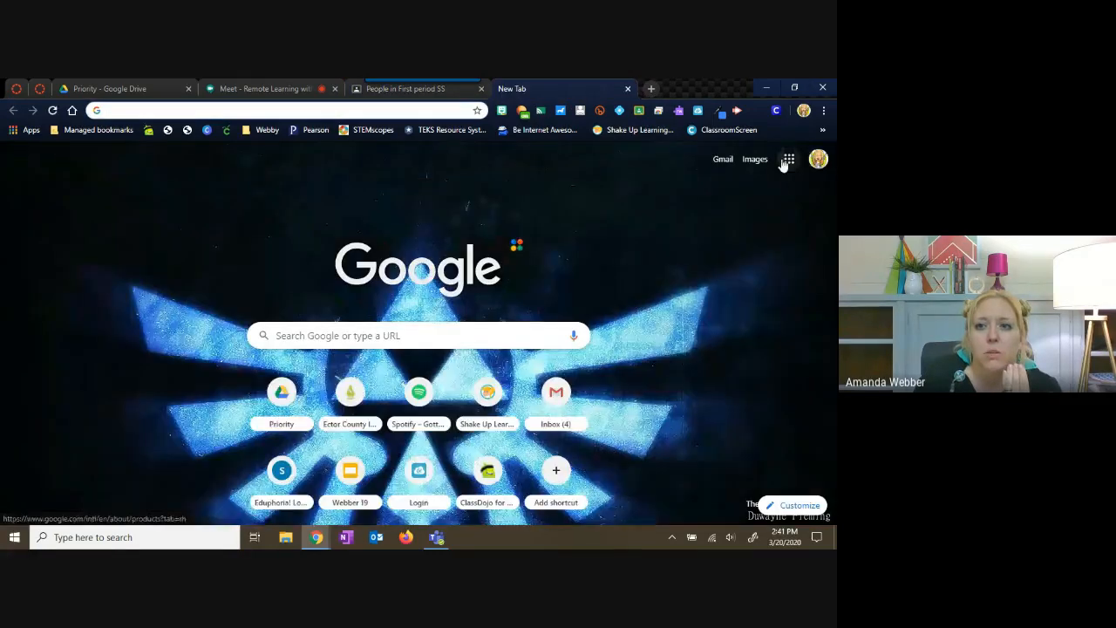
left_click(789, 160)
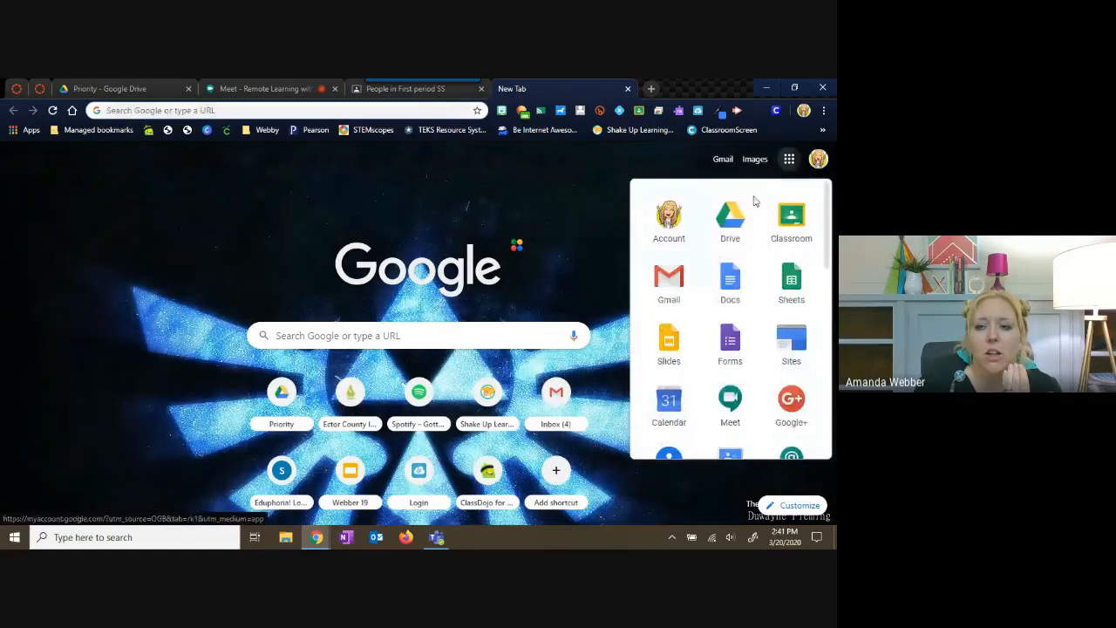
left_click(797, 218)
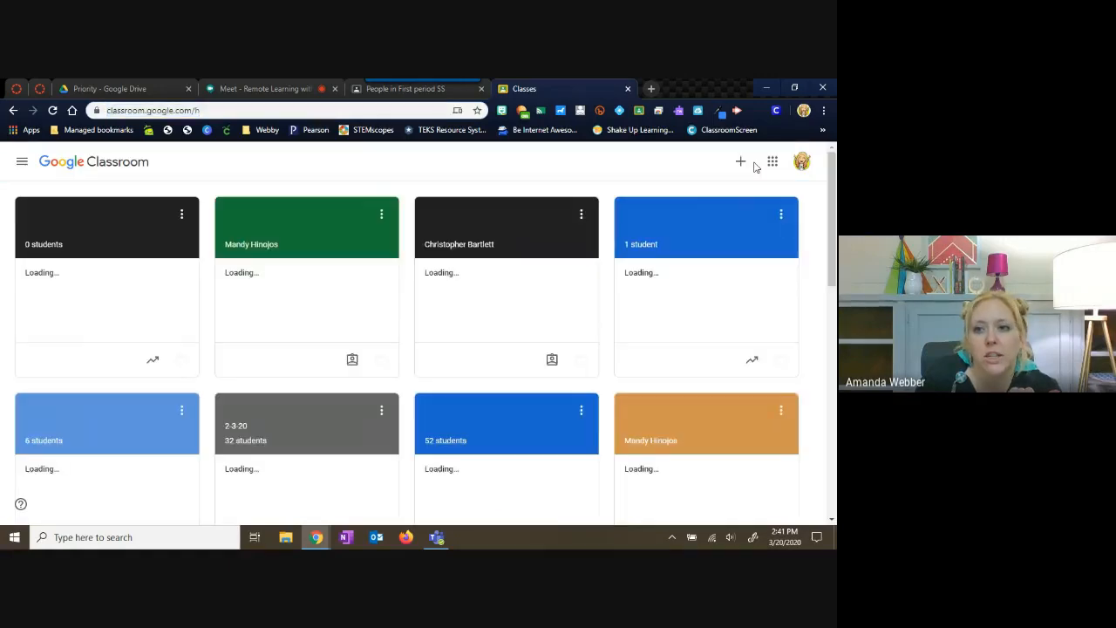
left_click(742, 162)
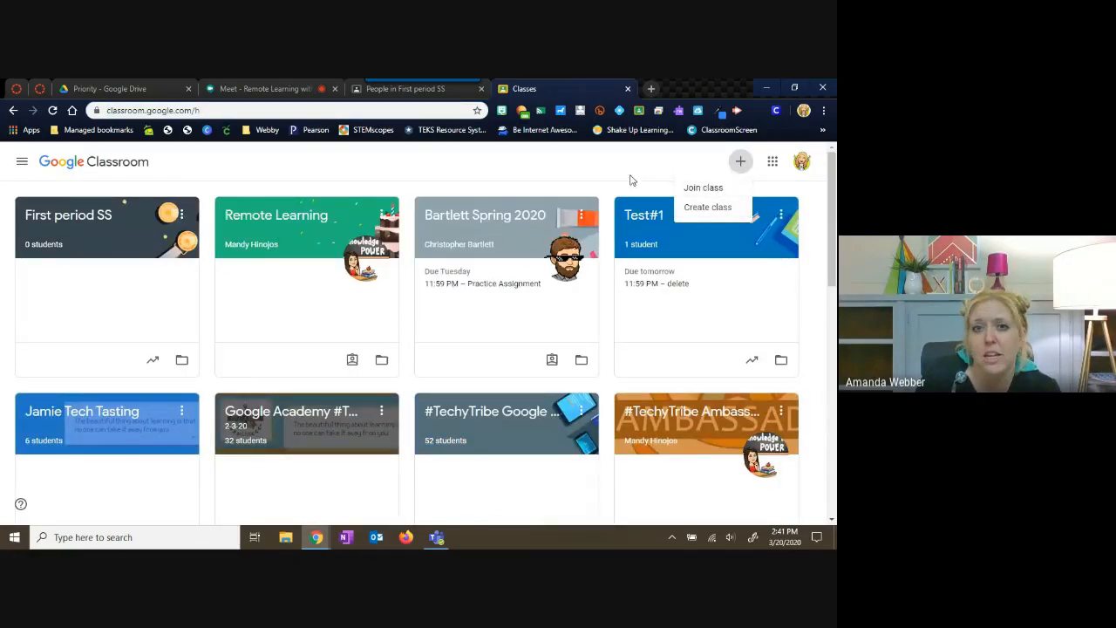
left_click(556, 179)
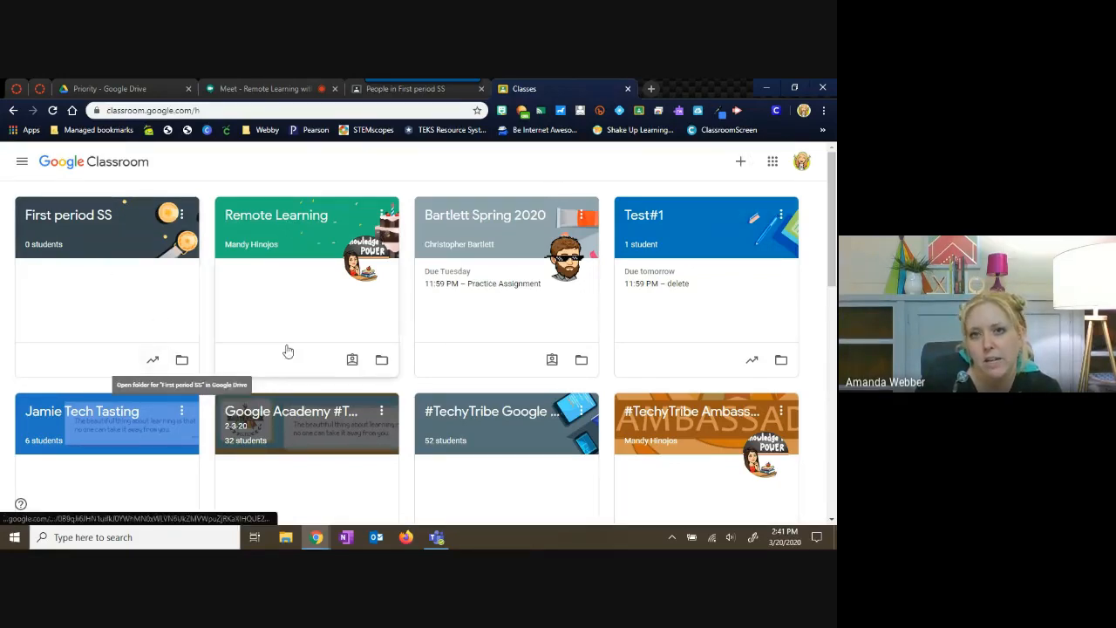
Step: Return to the First period SS class, open its class settings and view the actions available for the class code
left_click(434, 98)
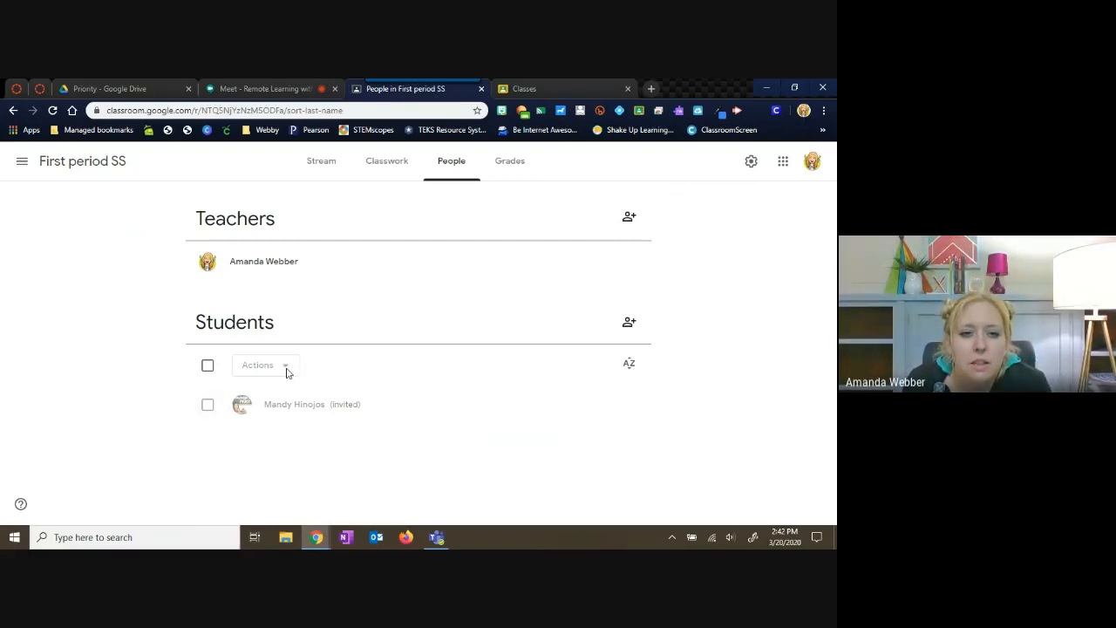
left_click(750, 163)
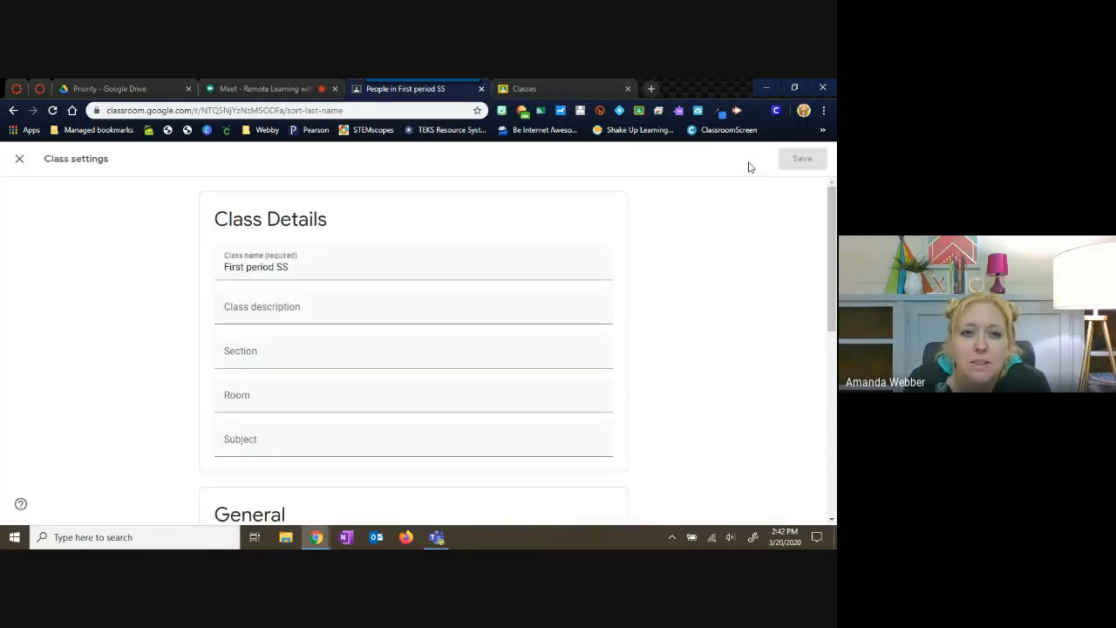
scroll(721, 287, "down", 2)
scroll(697, 281, "down", 1)
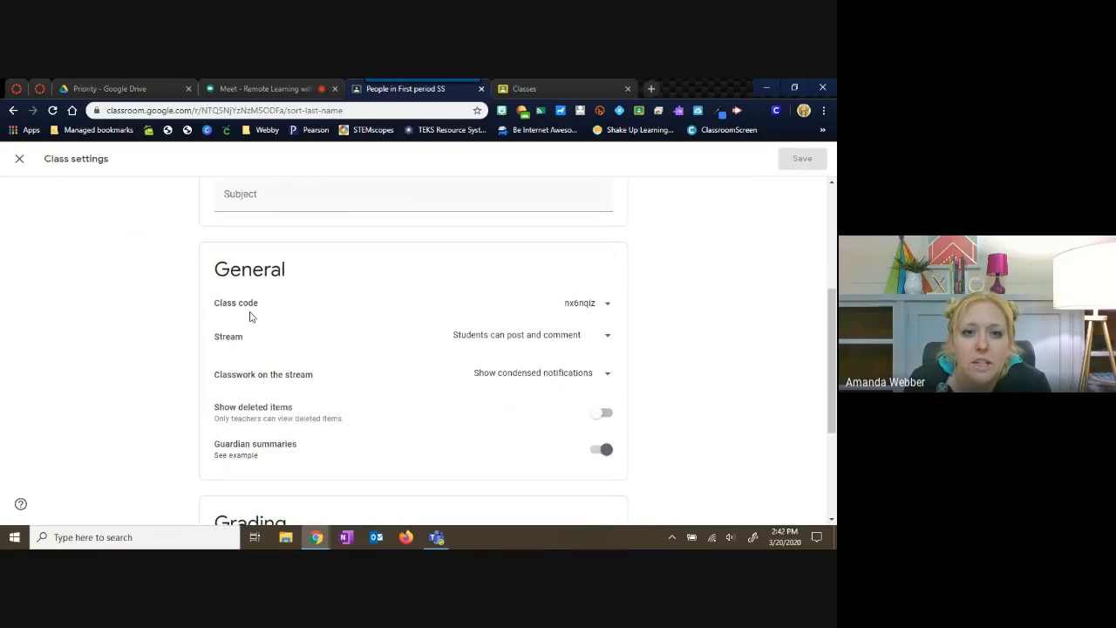
left_click(608, 305)
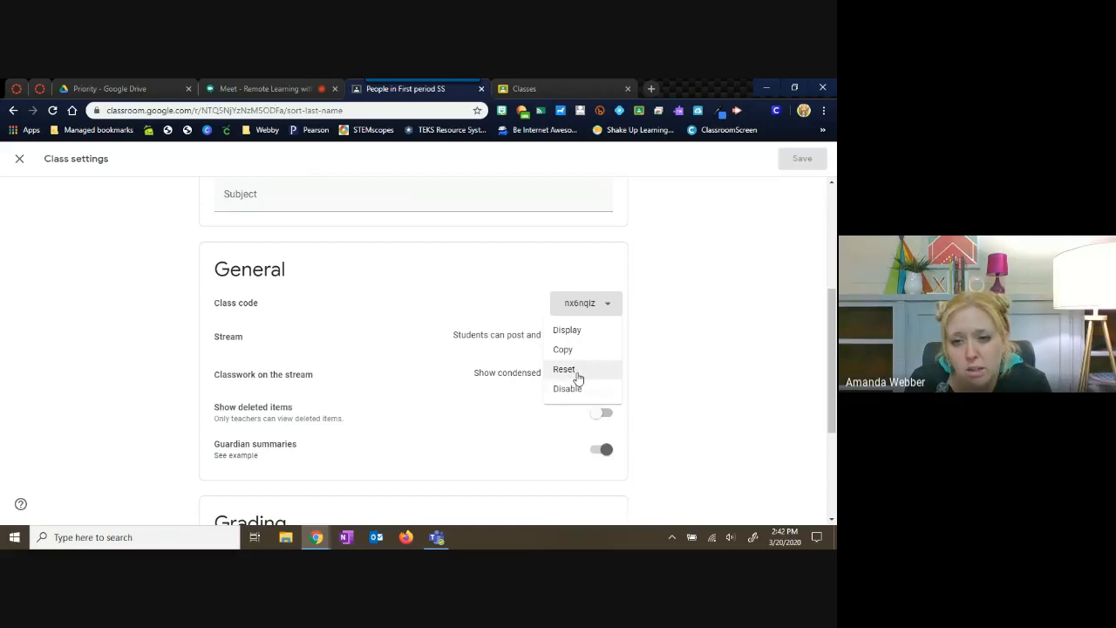
left_click(659, 324)
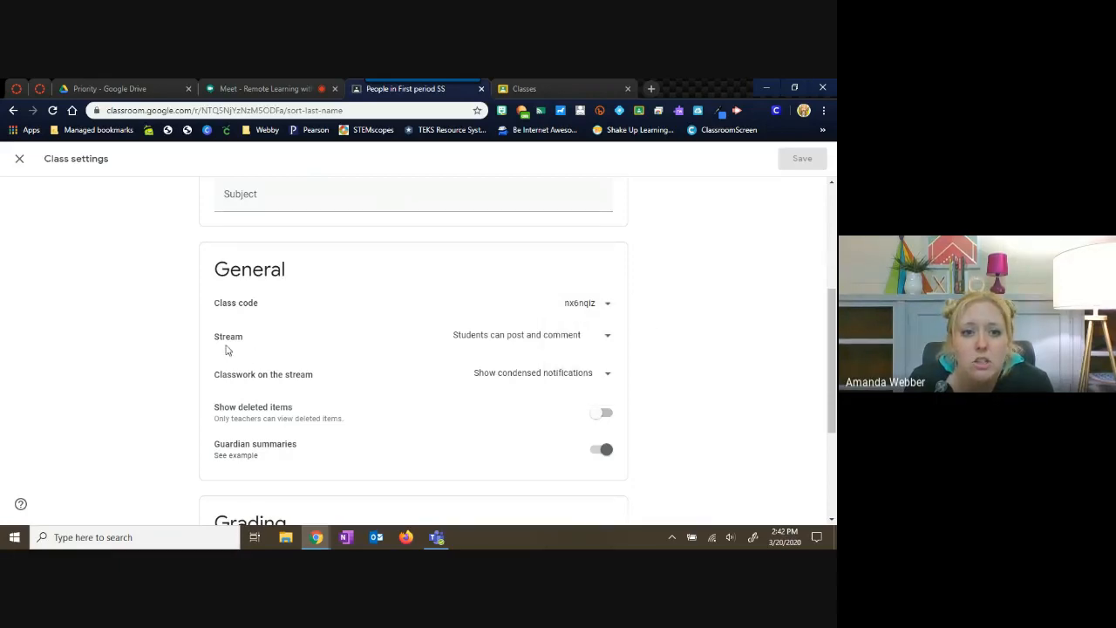
Step: View the class stream's posting and commenting permission options in the class settings without changing the selection
left_click_drag(231, 336, 212, 343)
left_click(248, 345)
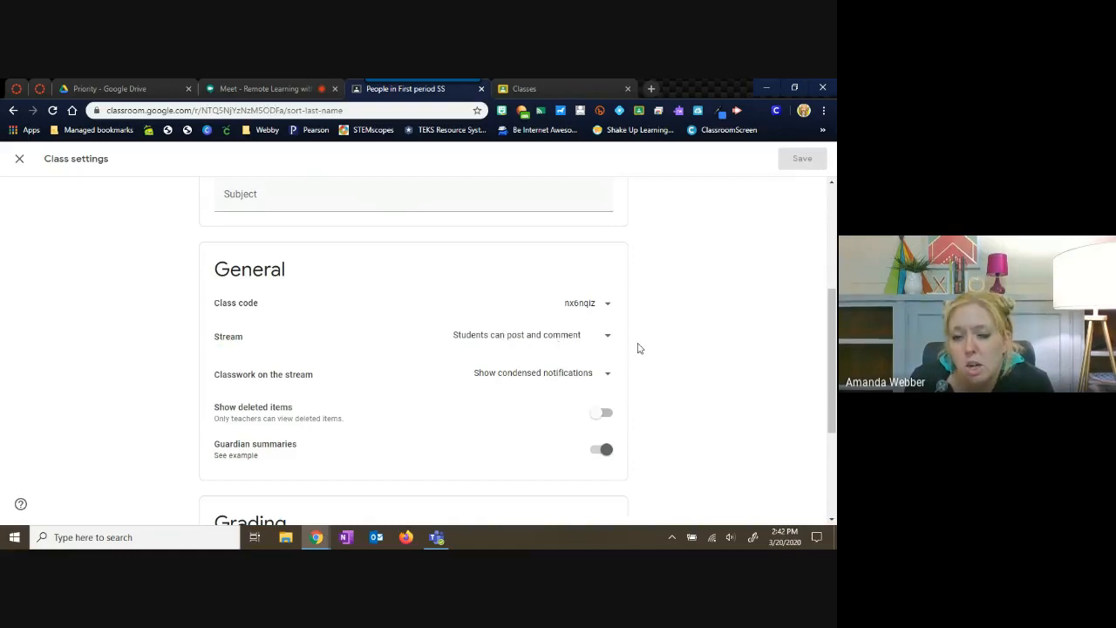
left_click(607, 342)
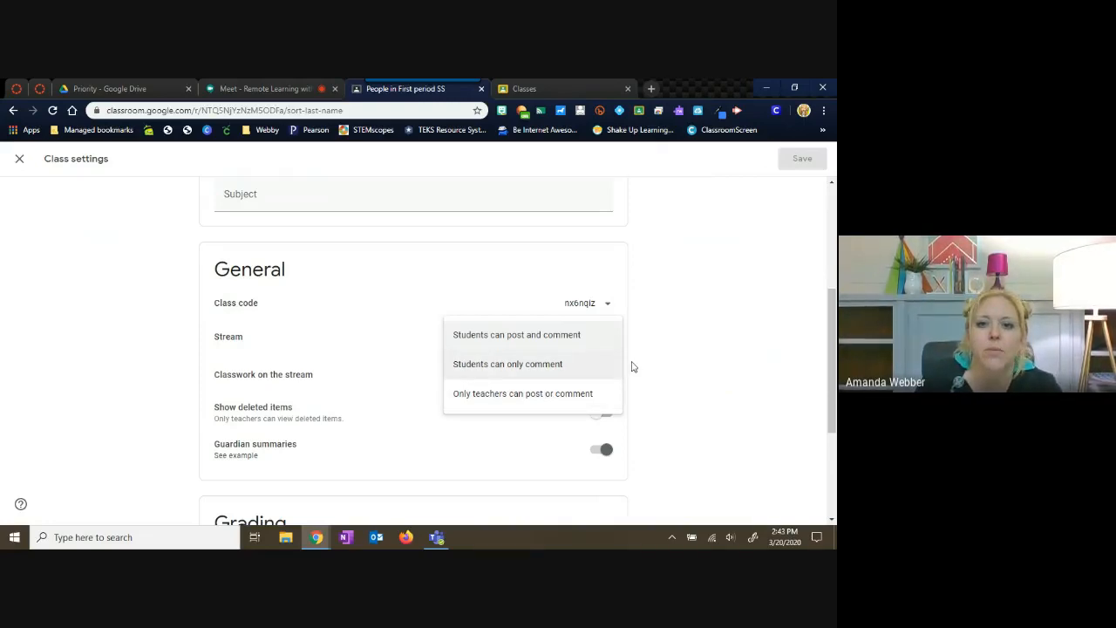
left_click(727, 365)
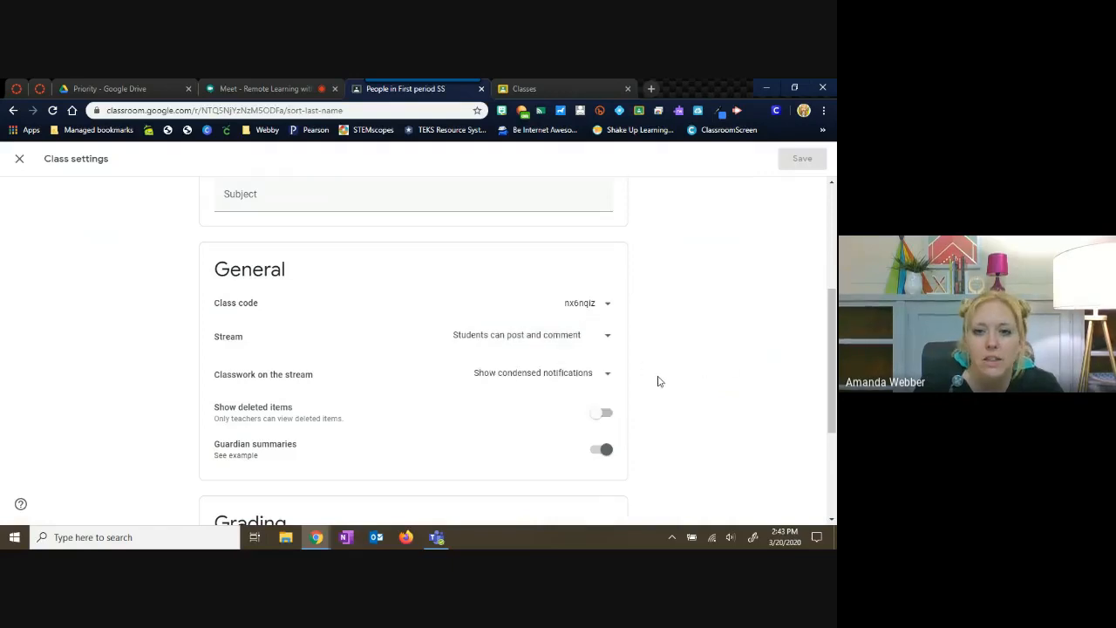
Step: Examine the guardian summaries, grading, class details and general sections of the class settings
scroll(436, 419, "down", 3)
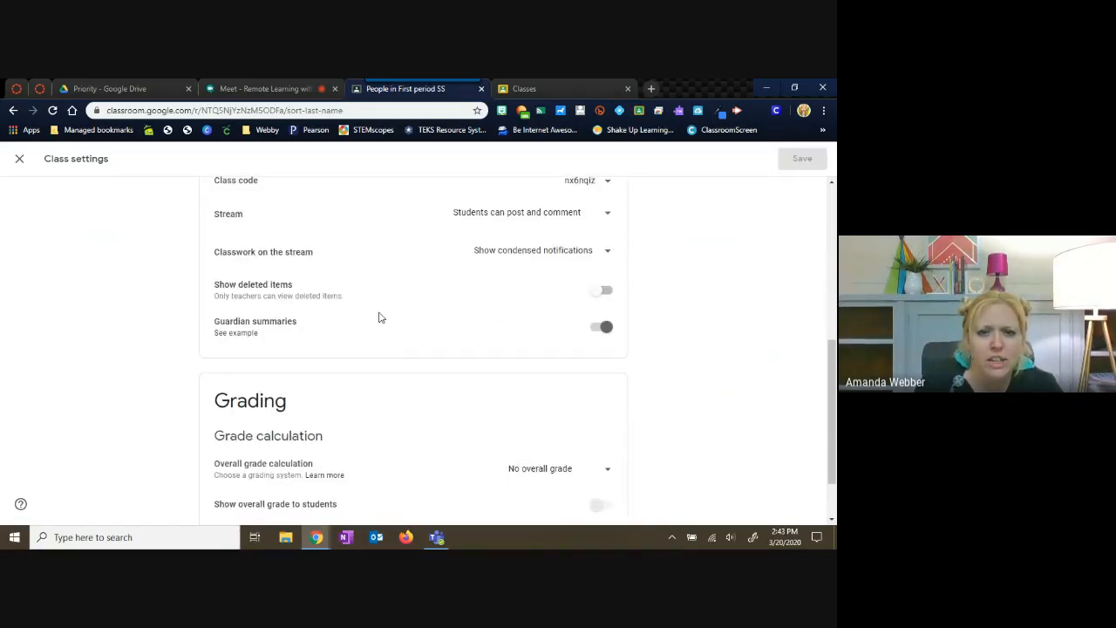
scroll(378, 316, "down", 2)
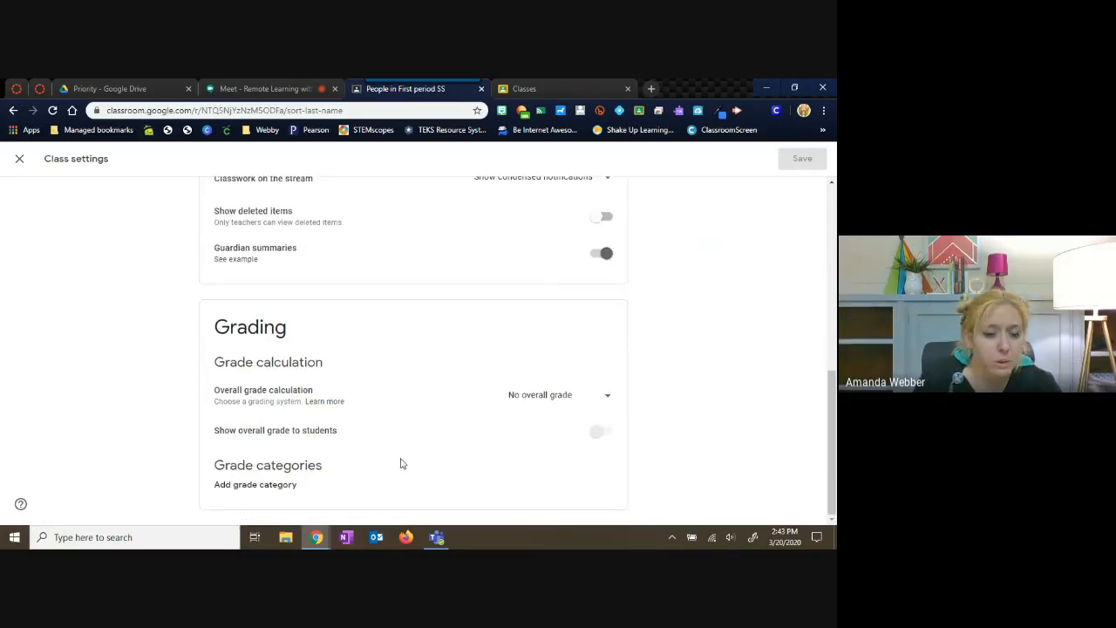
scroll(402, 463, "up", 10)
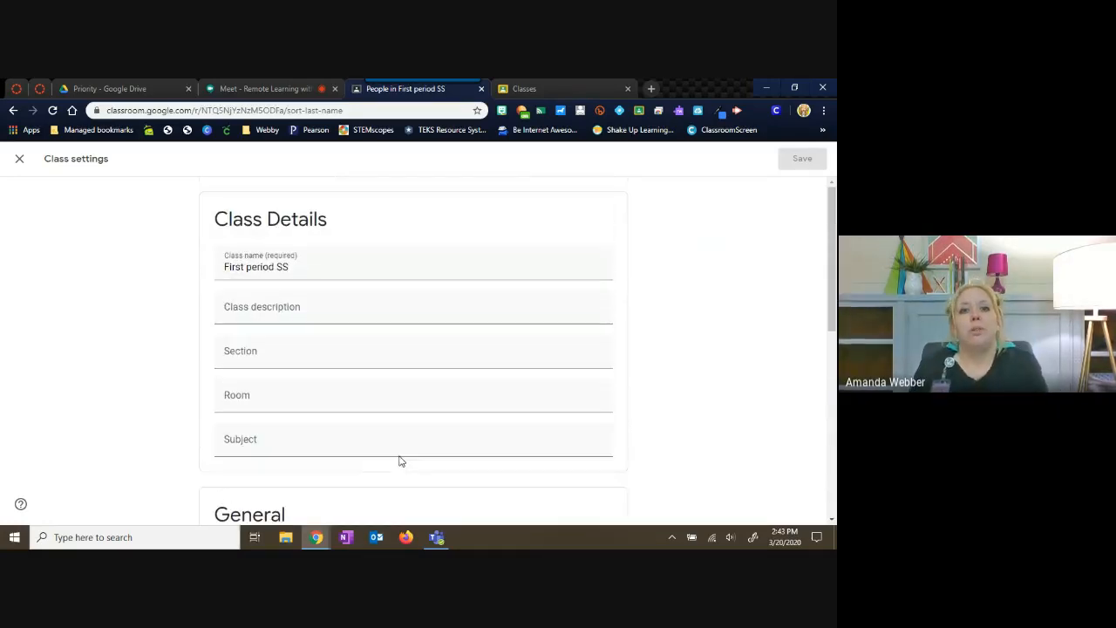
scroll(450, 288, "down", 3)
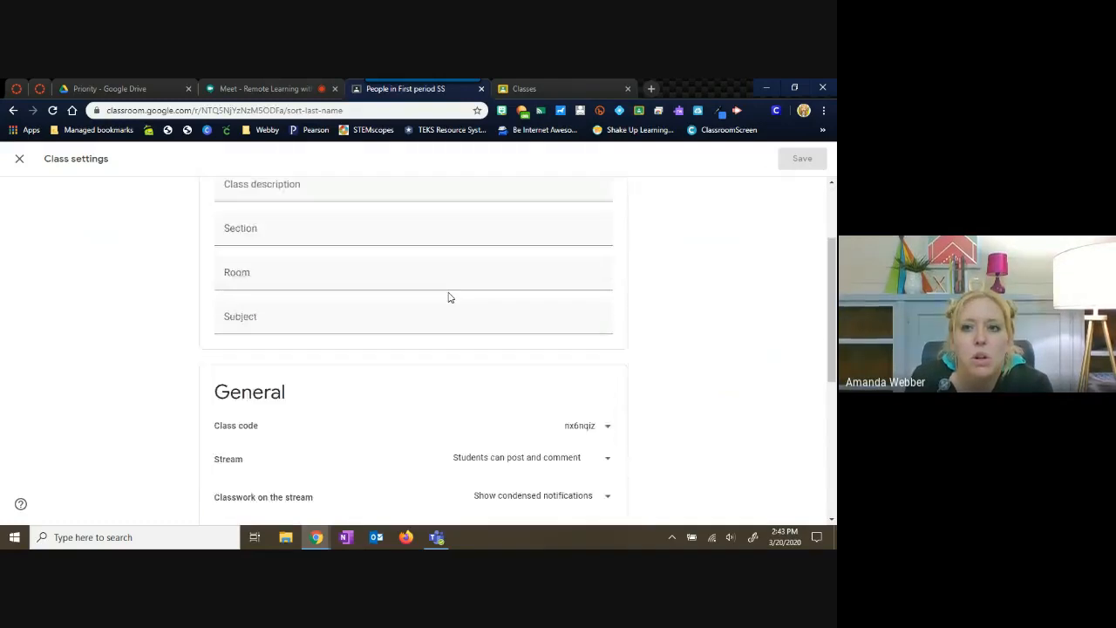
scroll(449, 296, "up", 3)
scroll(450, 301, "down", 5)
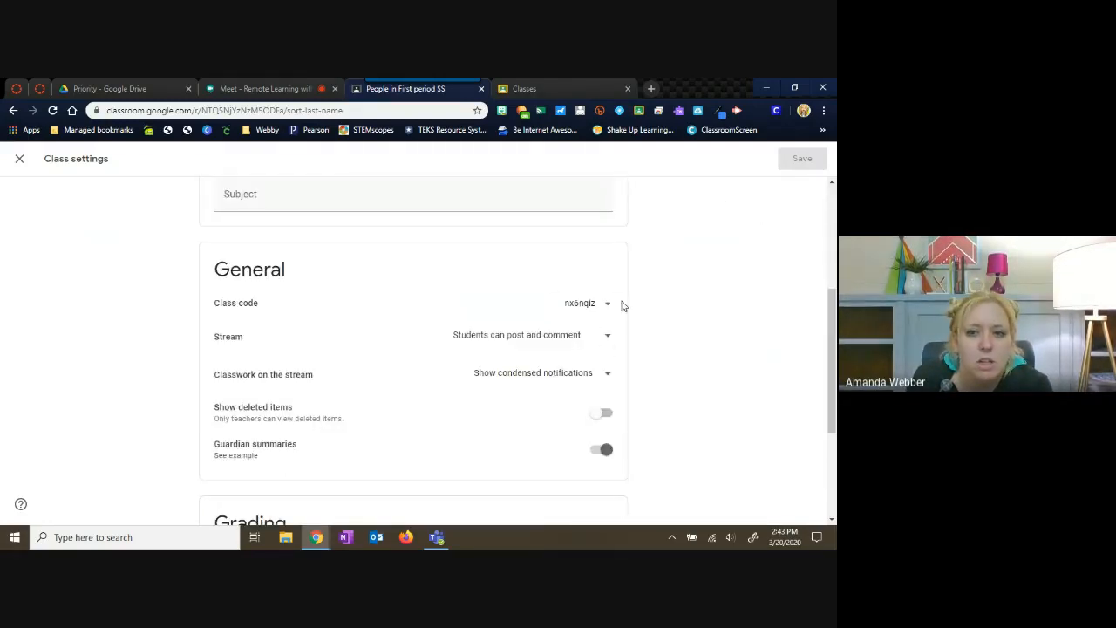
scroll(207, 366, "up", 2)
scroll(207, 365, "up", 1)
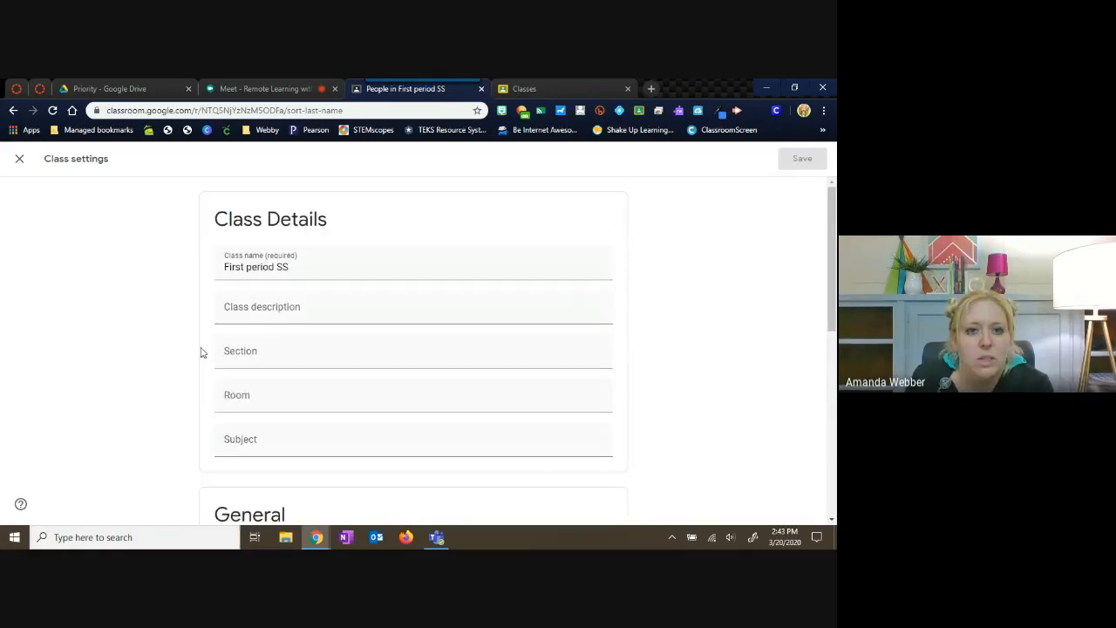
Step: Close the class settings and open the Classwork page of the First period SS class
left_click(19, 160)
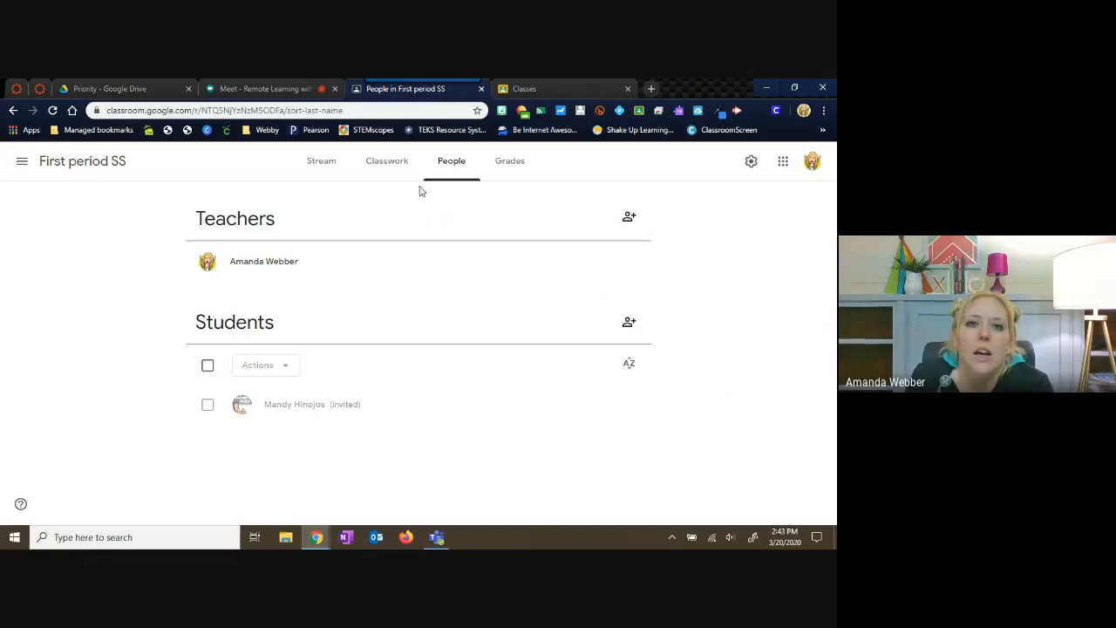
left_click(375, 171)
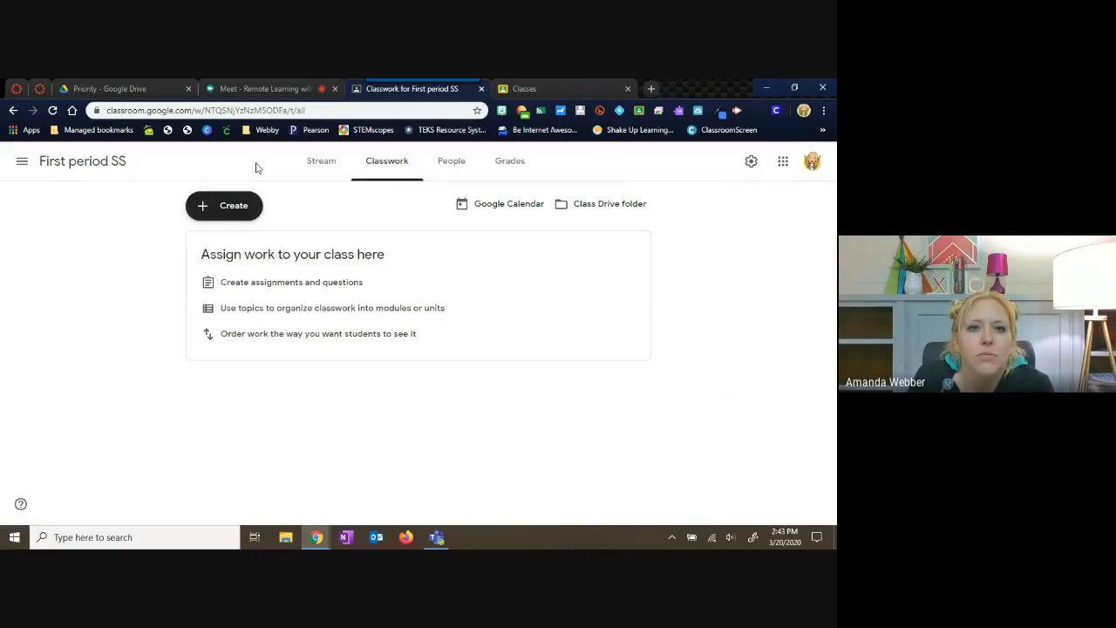
left_click(248, 86)
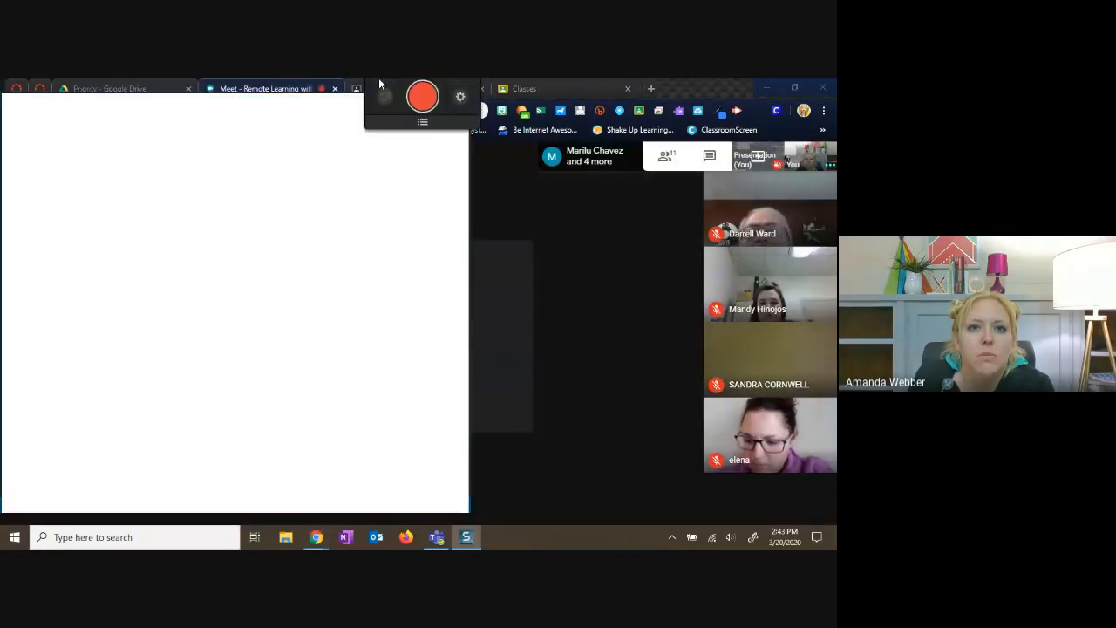
left_click(526, 88)
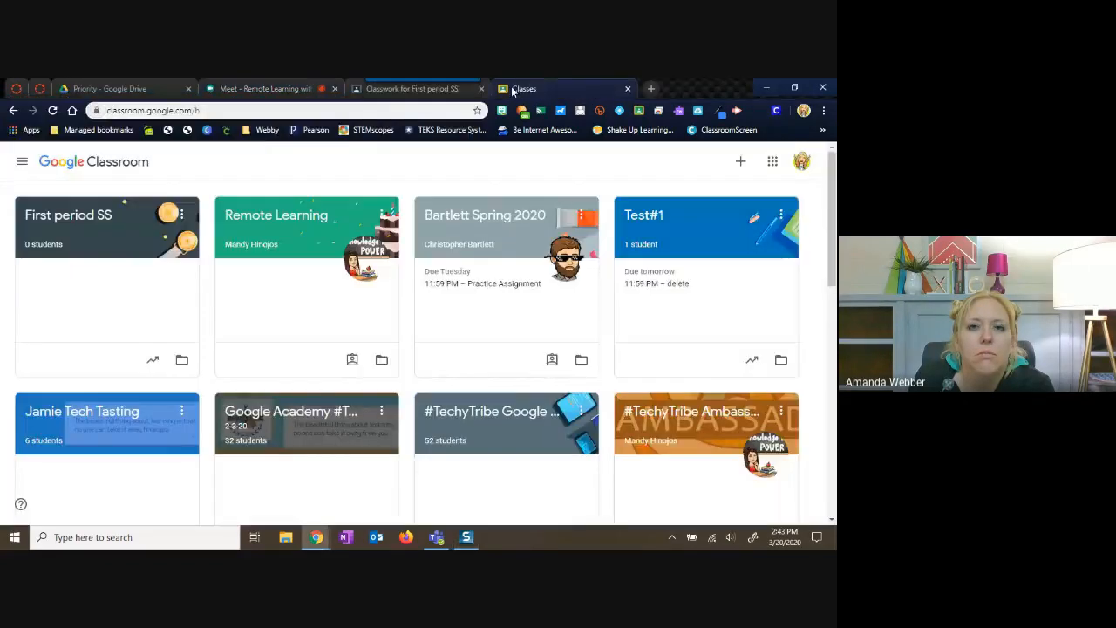
left_click(427, 91)
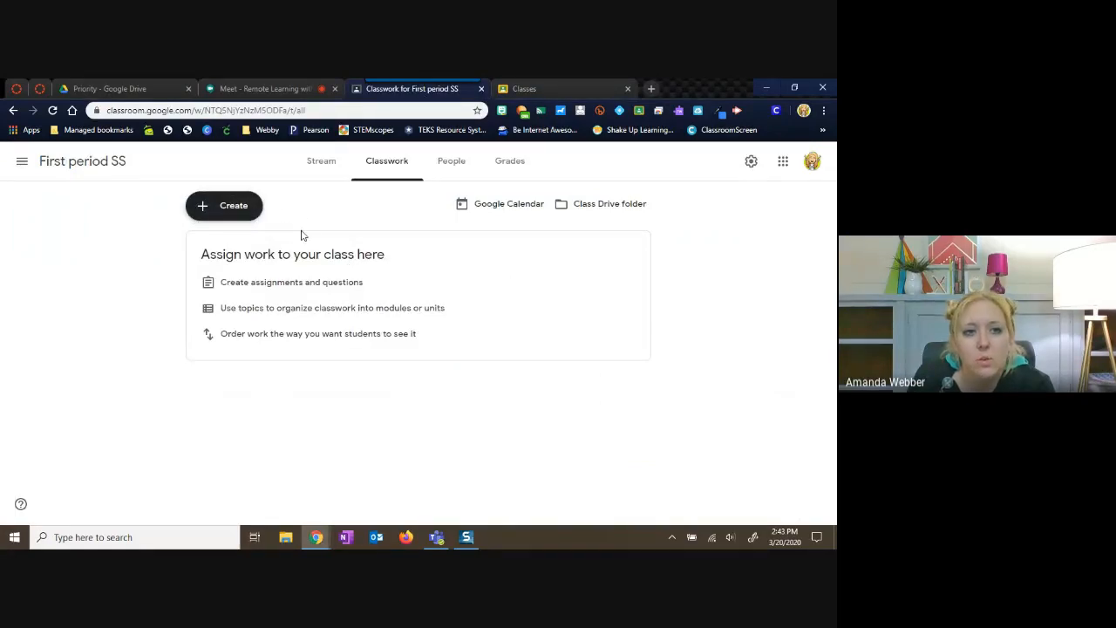
Step: Create a classwork topic named "Week 1 Mar 23-27" in the First period SS class
left_click(241, 212)
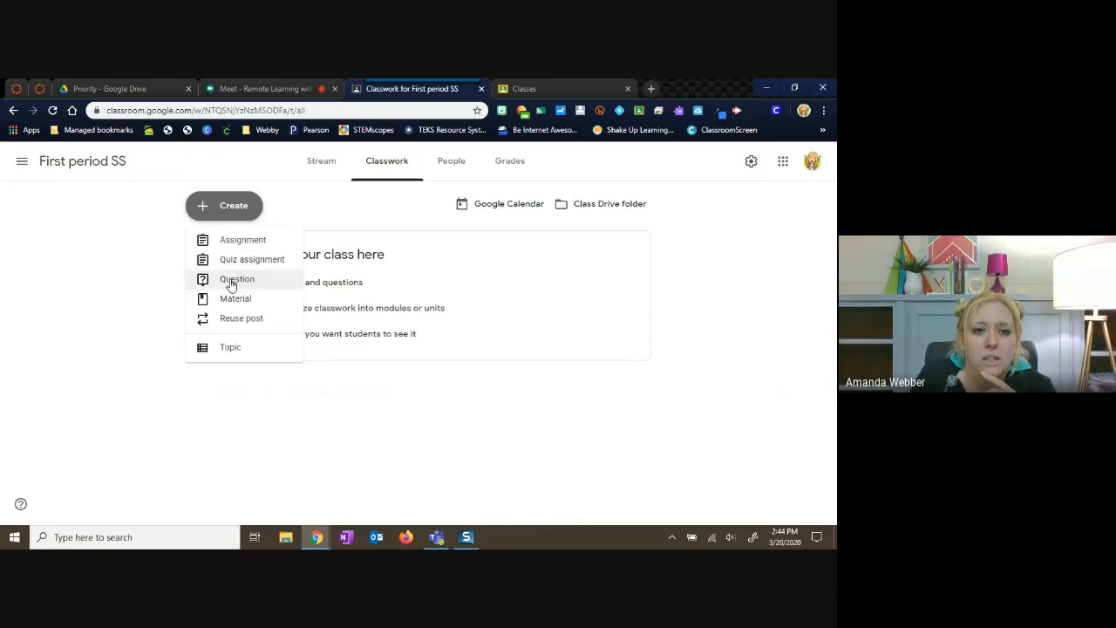
left_click(227, 348)
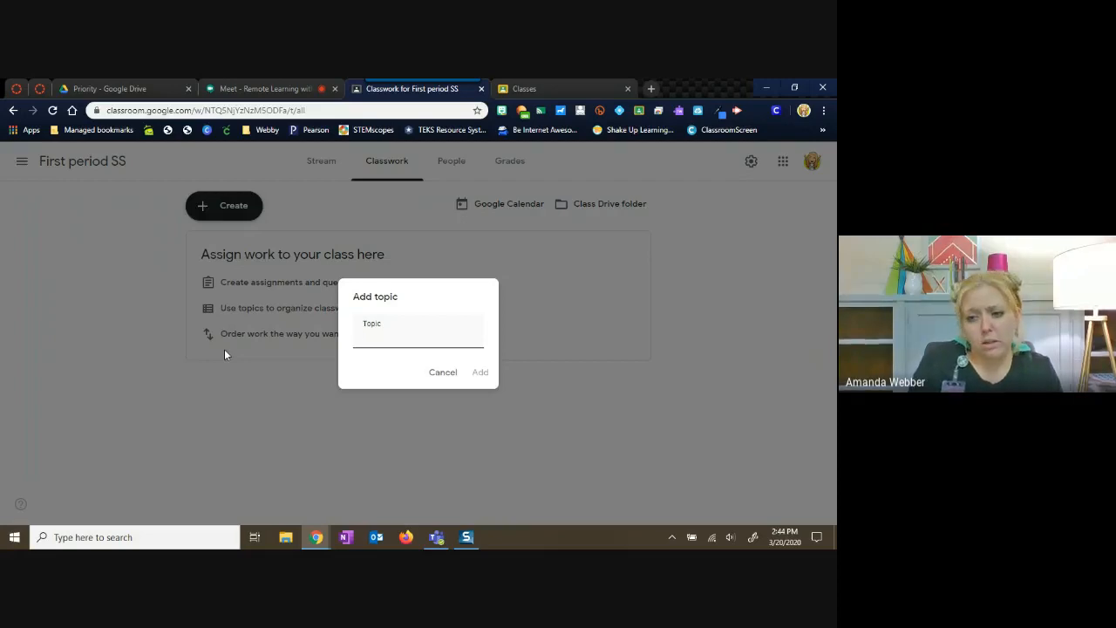
type("W")
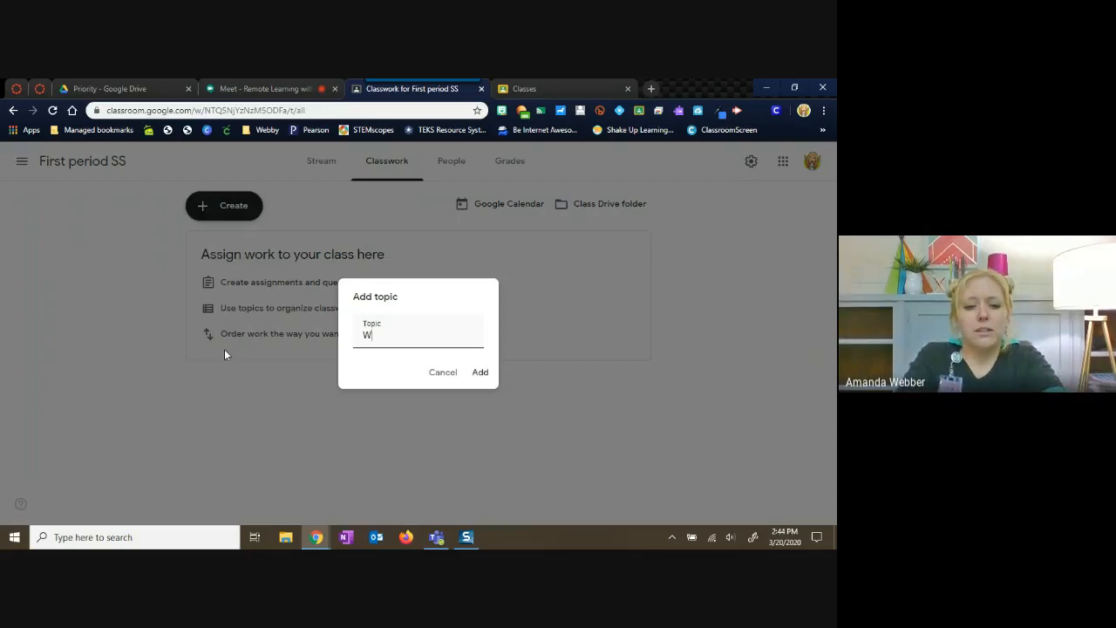
type("eek 1 ")
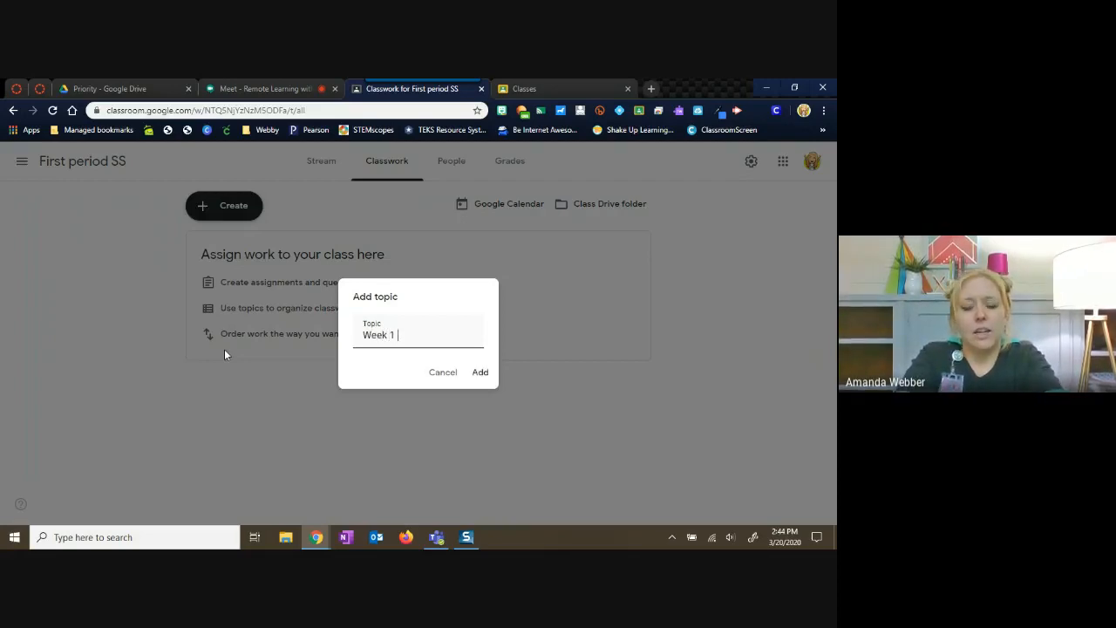
type("Mar")
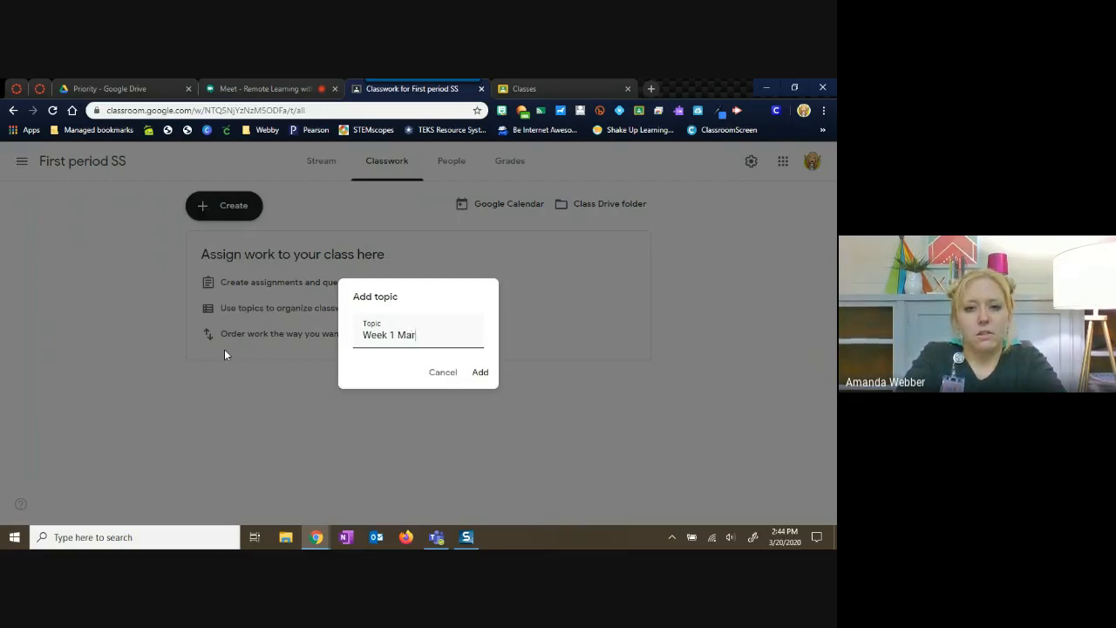
type(" 23-27")
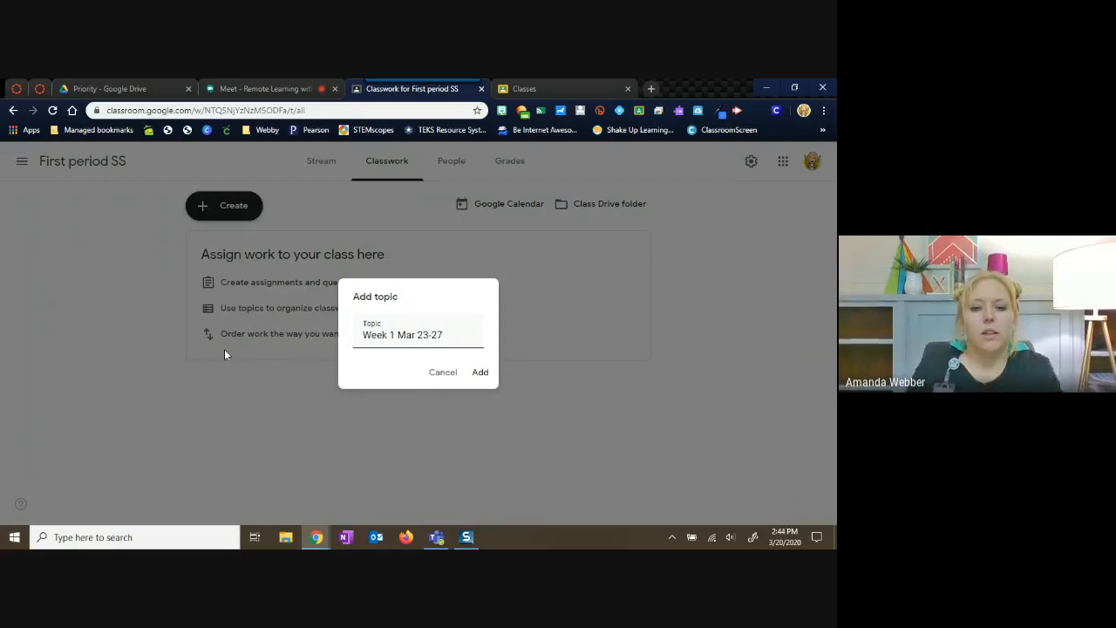
left_click(482, 376)
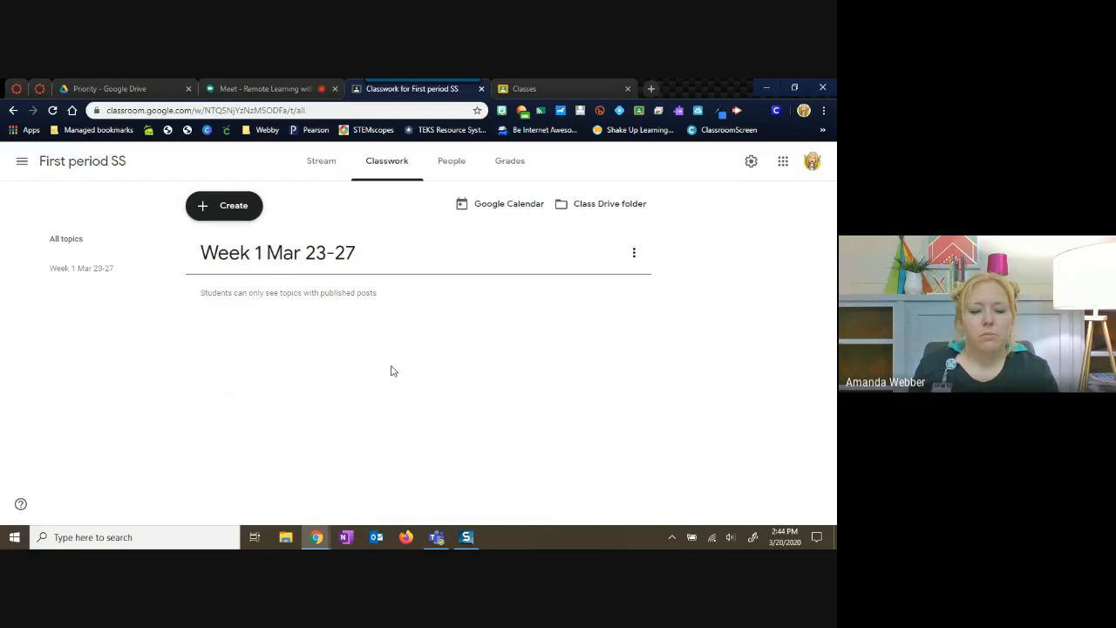
Step: Add a second classwork topic named "Science"
left_click(229, 214)
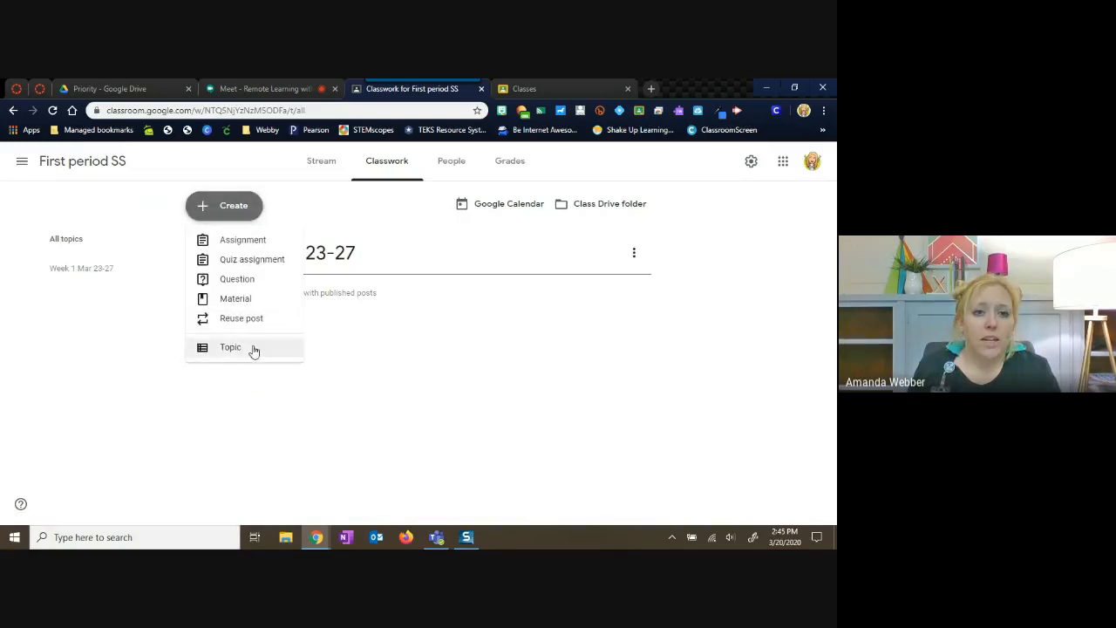
left_click(285, 356)
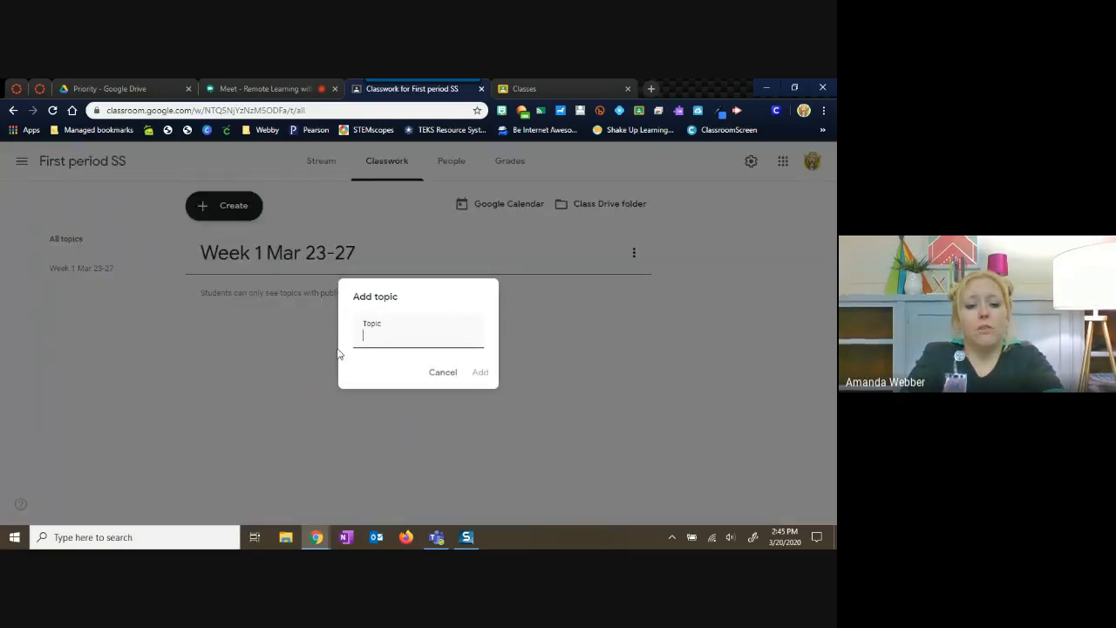
type("Scie")
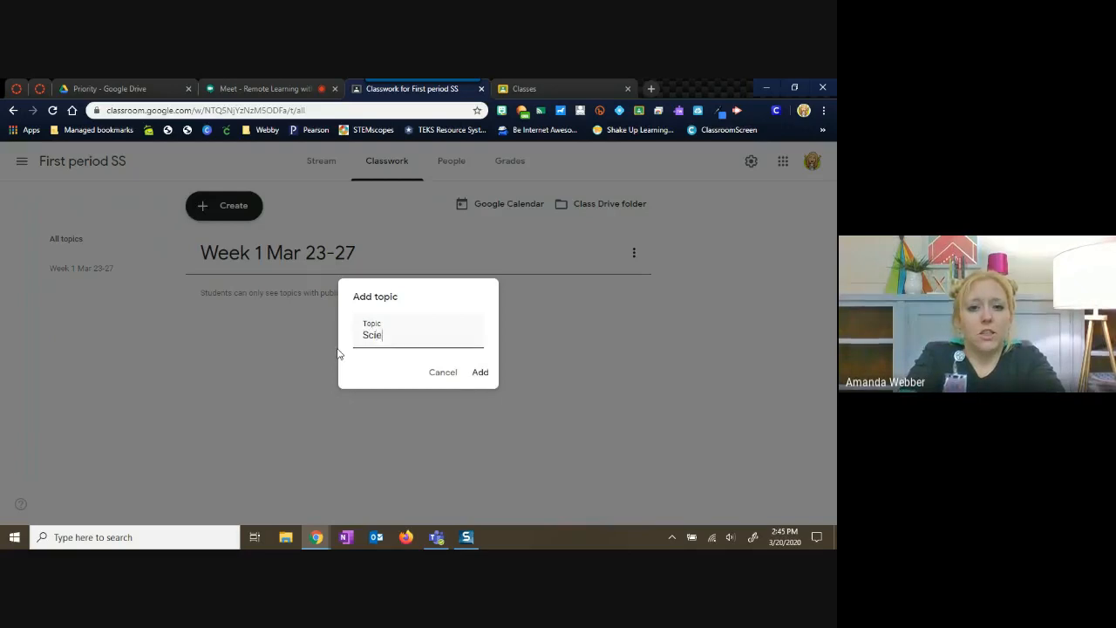
type("nce")
key("Return")
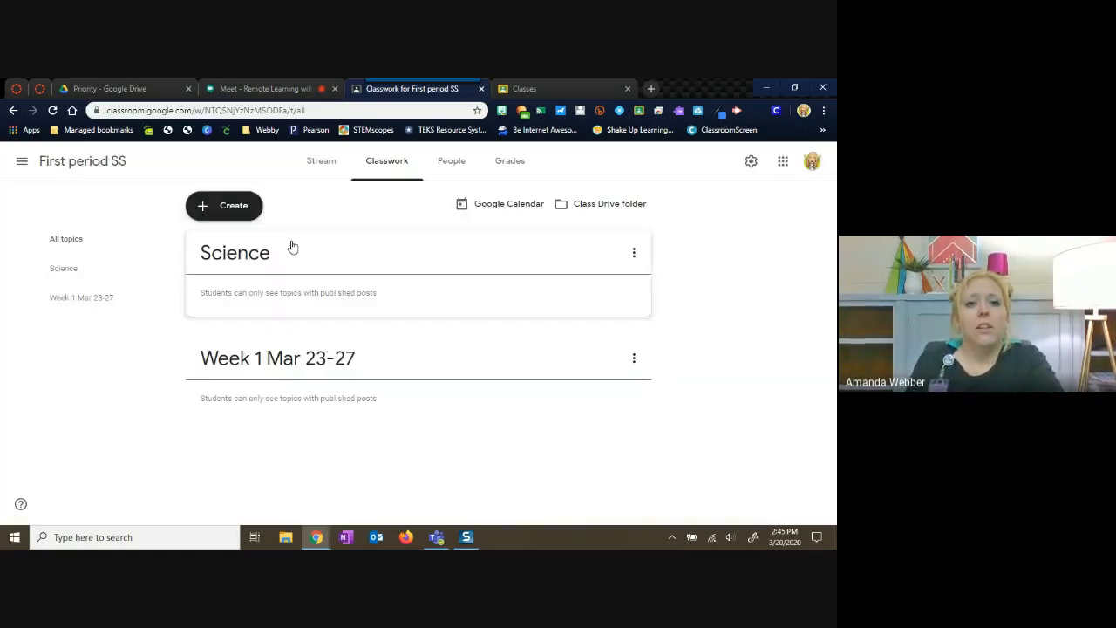
Step: Add a third classwork topic named "Math"
left_click(245, 214)
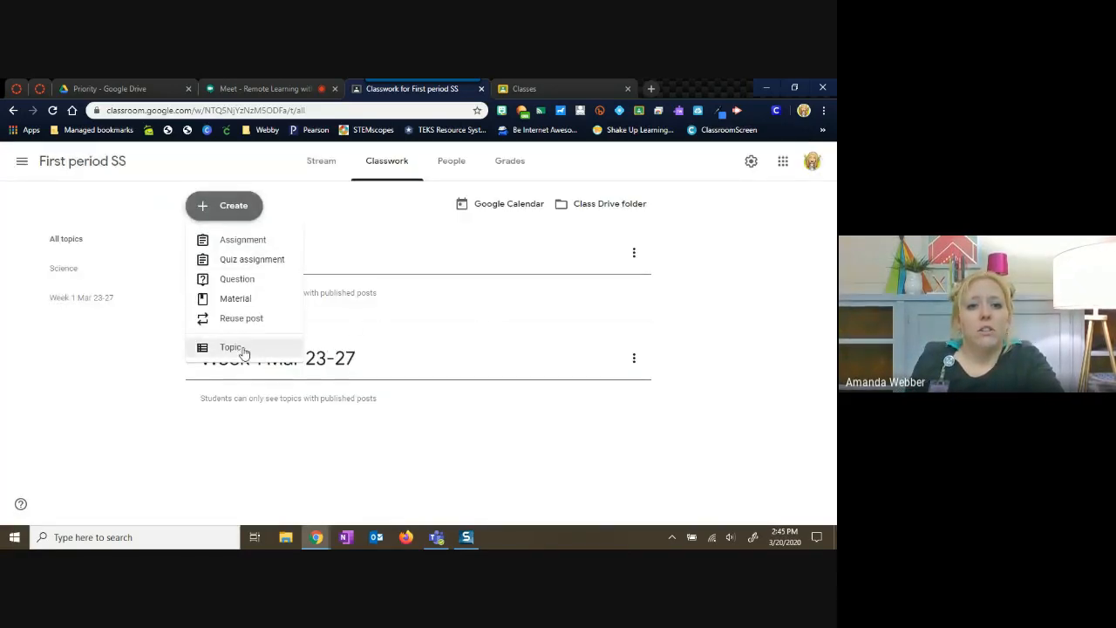
left_click(260, 355)
type("Math")
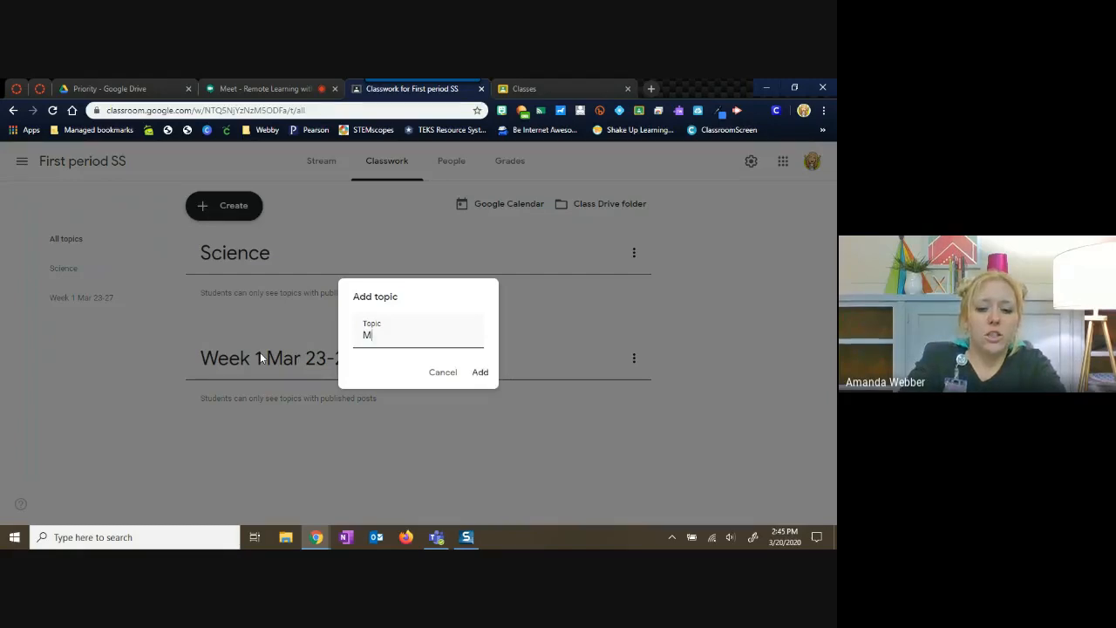
left_click(478, 371)
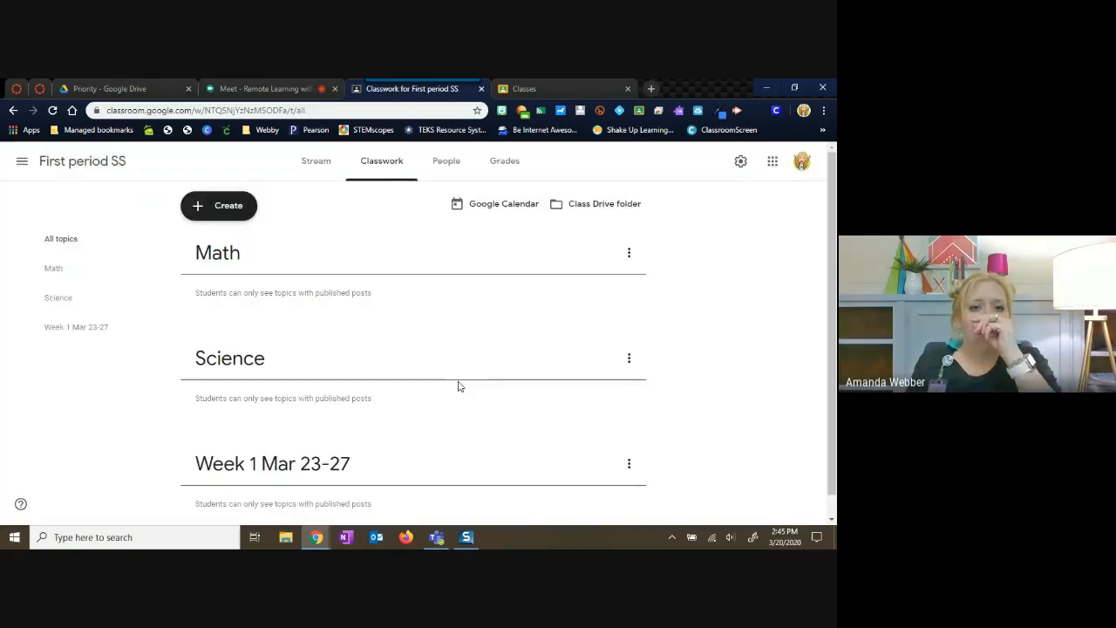
Step: Move the Week 1 Mar 23-27 topic to the top of the classwork topics and place Math below Science
scroll(425, 385, "down", 1)
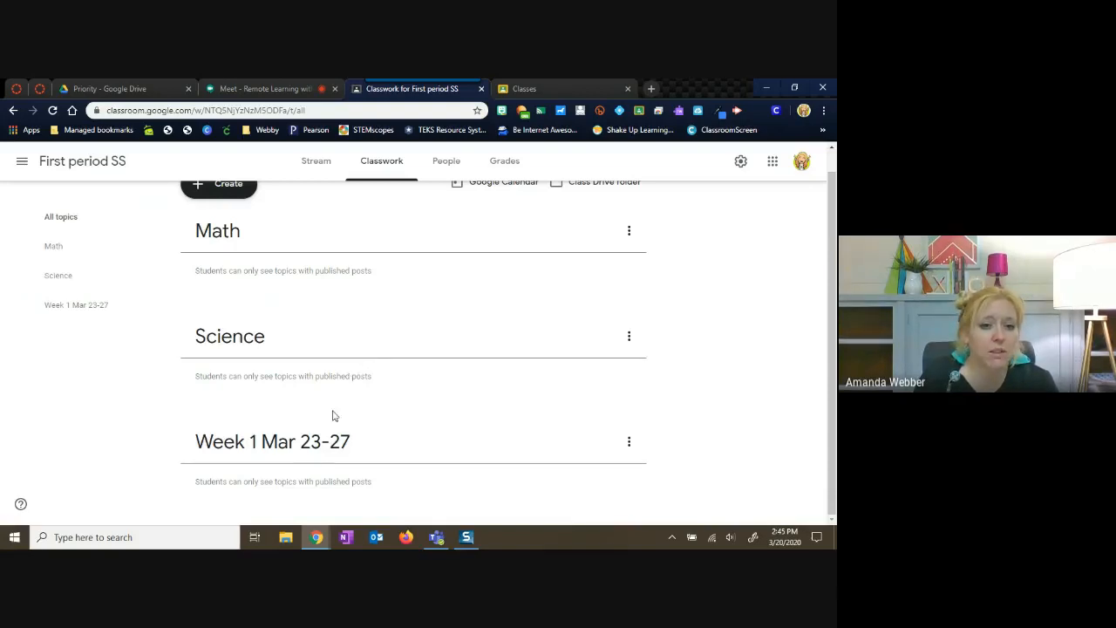
left_click_drag(393, 461, 408, 245)
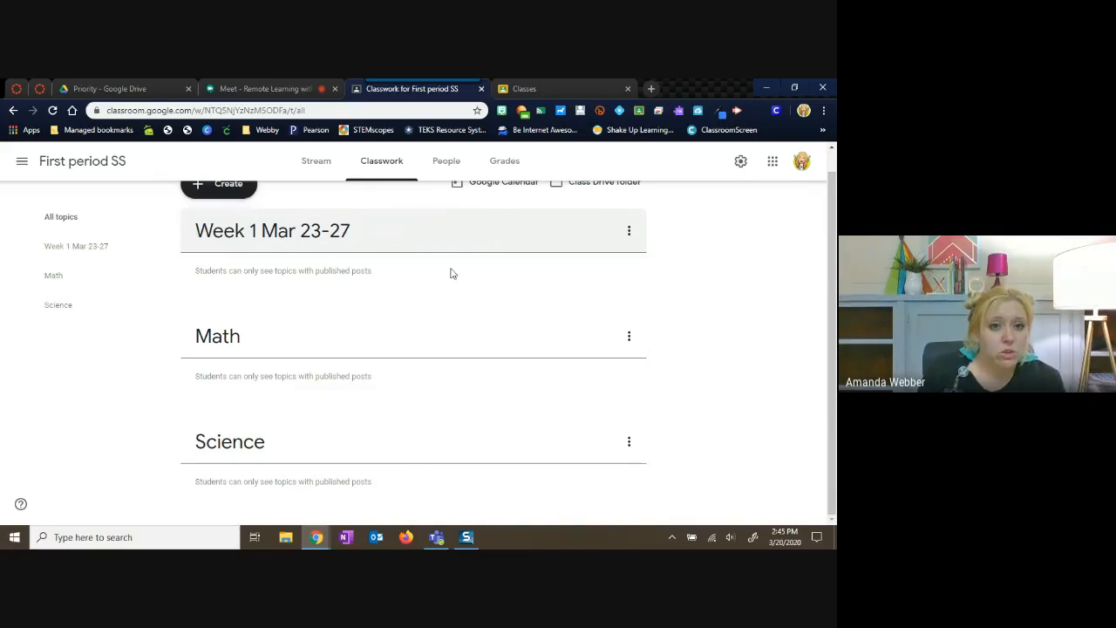
left_click_drag(423, 241, 393, 232)
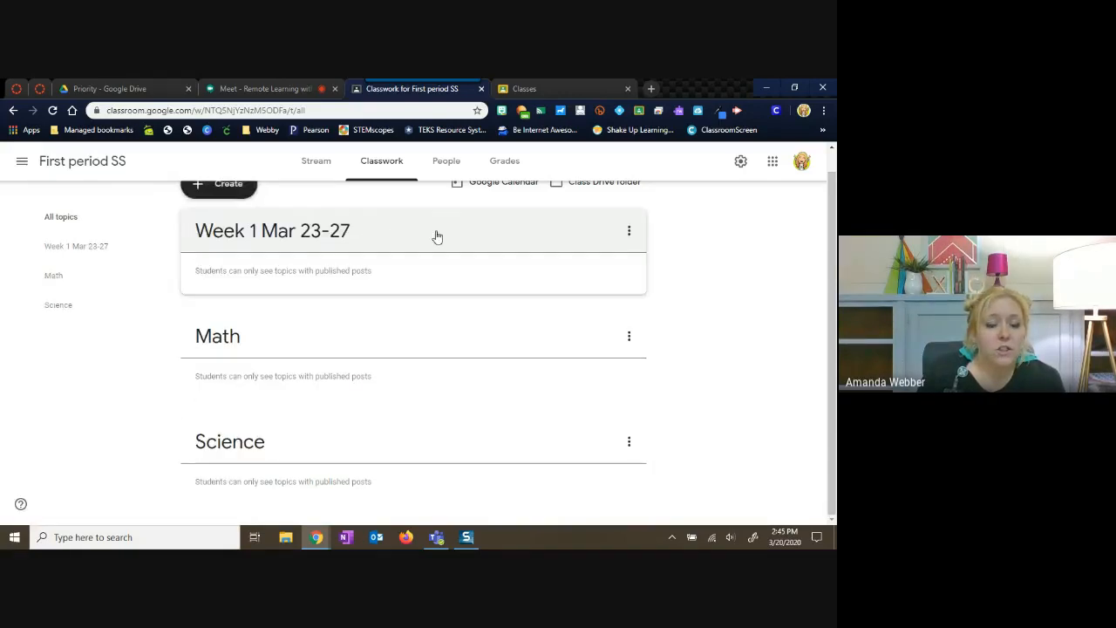
left_click_drag(310, 351, 311, 450)
left_click_drag(310, 358, 302, 247)
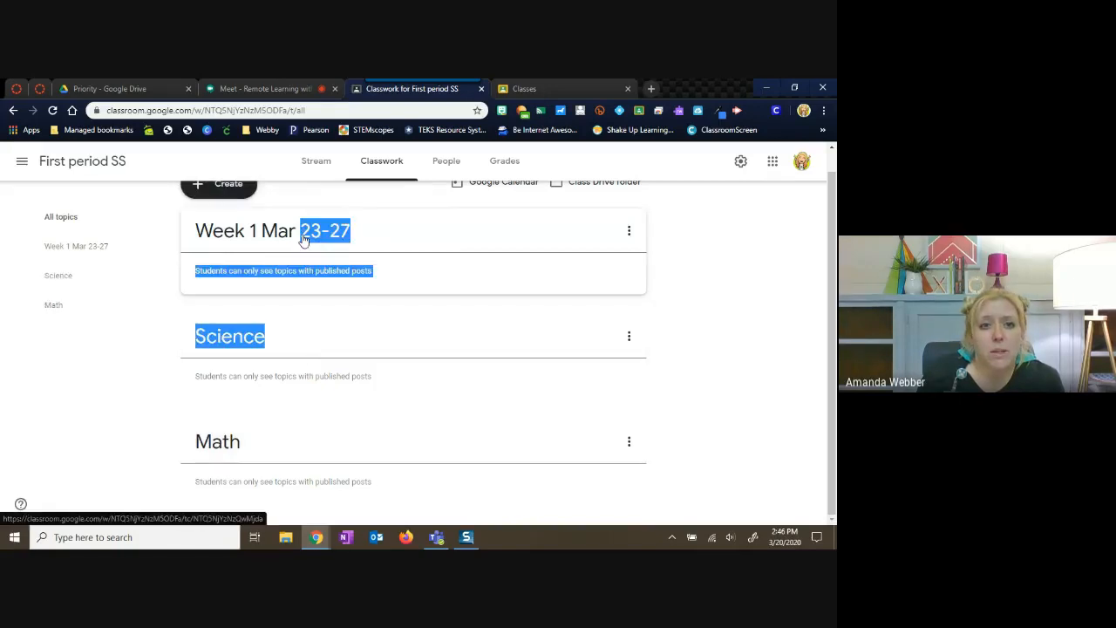
Step: Move the Science topic above Week 1 Mar 23-27, and return Week 1 Mar 23-27 to first place with its Move up option
left_click_drag(269, 341, 326, 251)
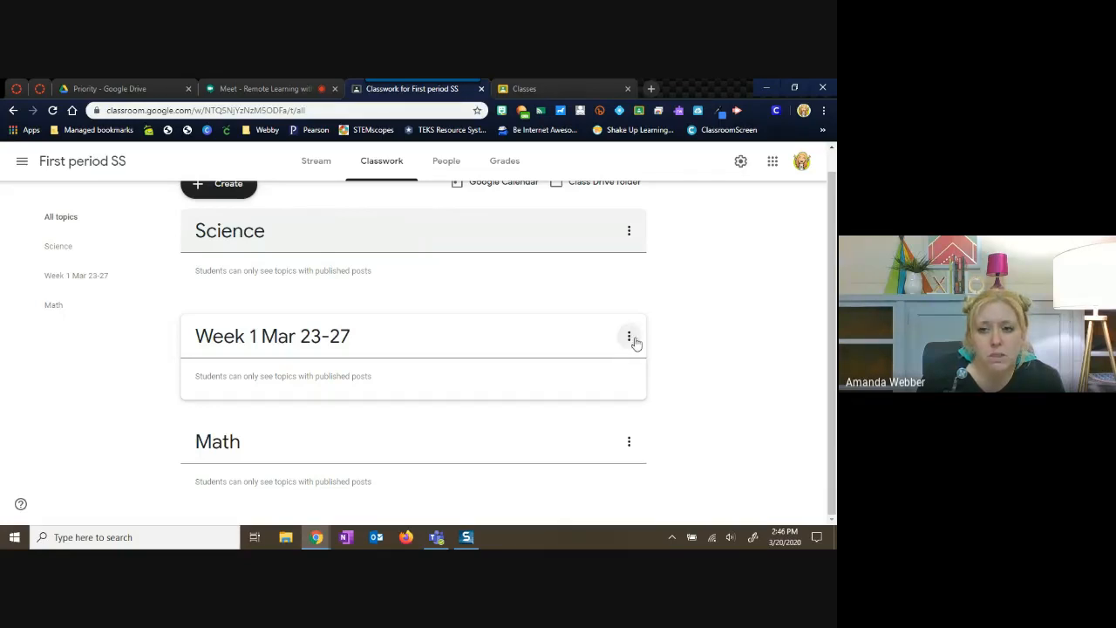
left_click(630, 339)
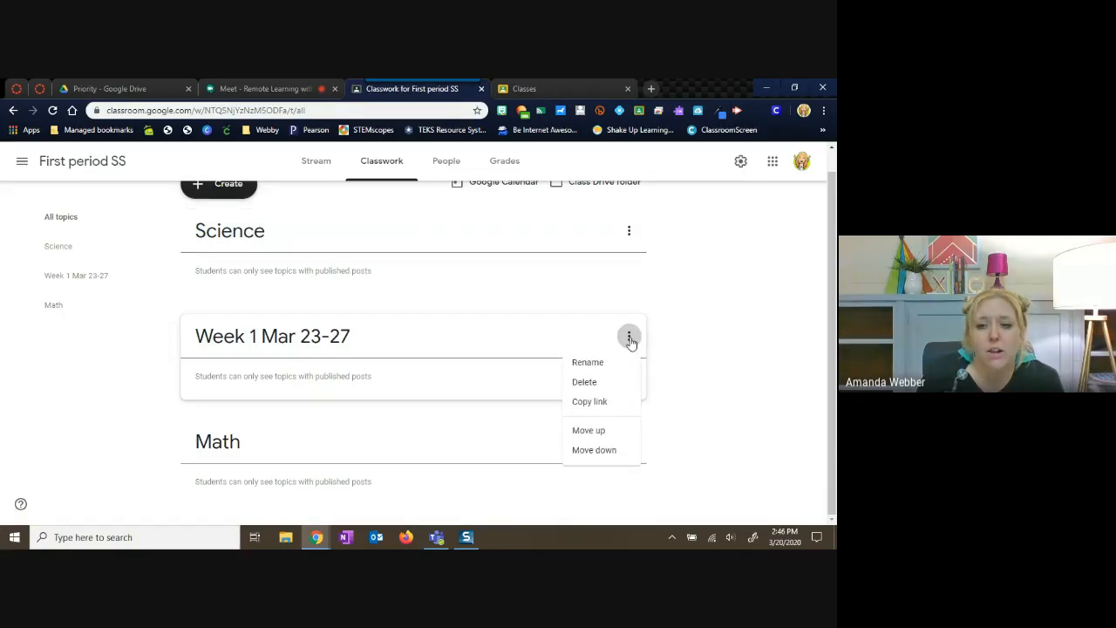
left_click(603, 432)
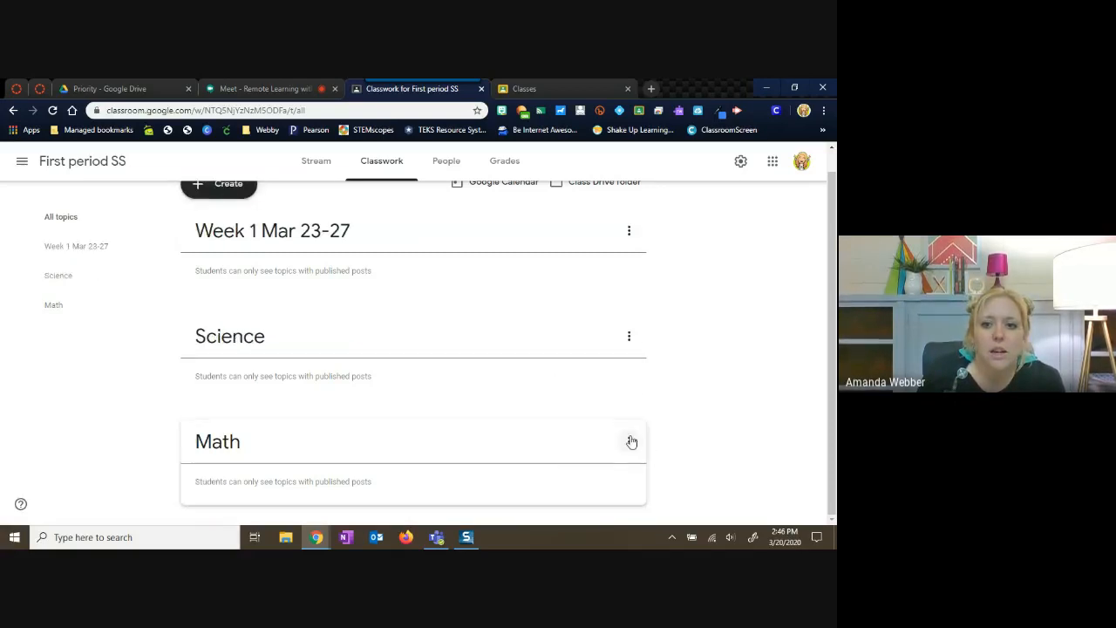
Step: Move the Science topic down one place so it sits below Math in the classwork list
left_click(629, 339)
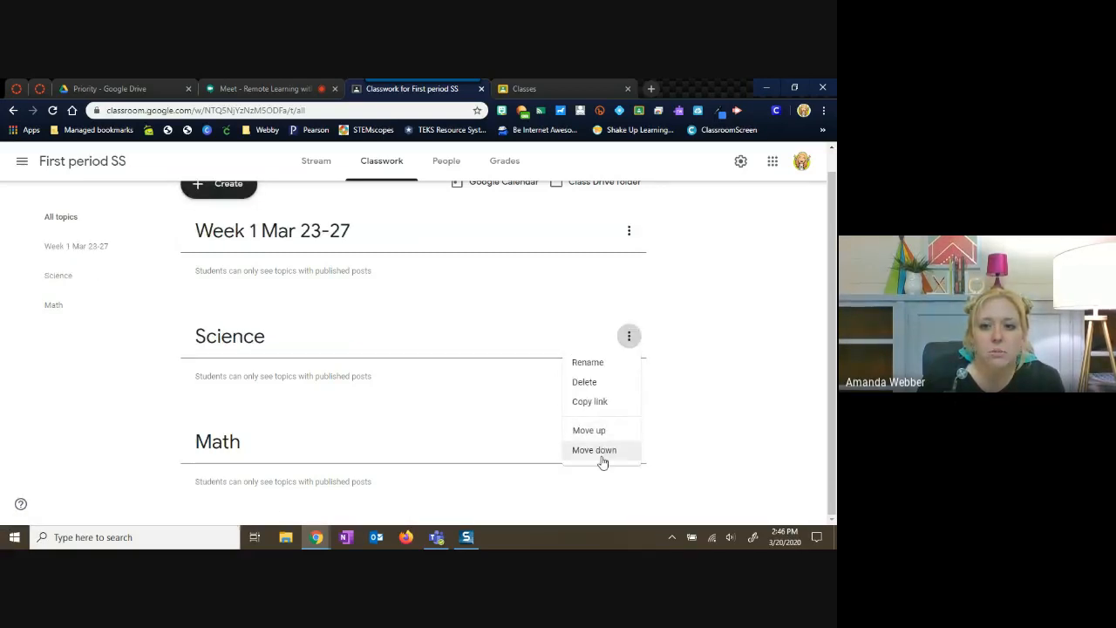
left_click(602, 457)
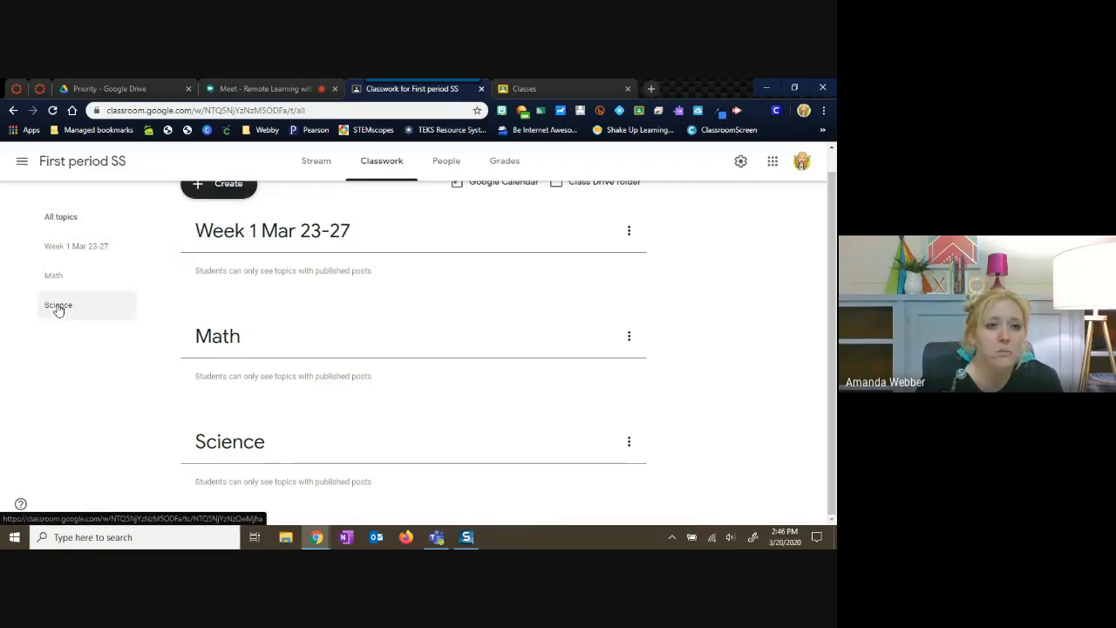
Step: View the Week 1 Mar 23-27 topic on its own, and return to the list of all topics
left_click(60, 248)
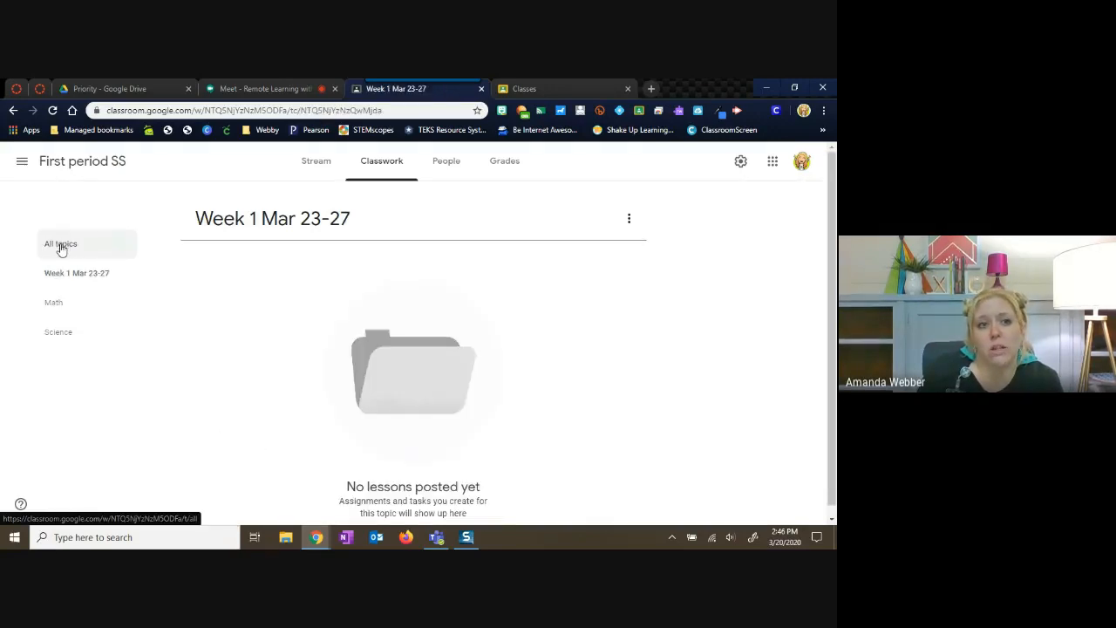
scroll(306, 269, "down", 1)
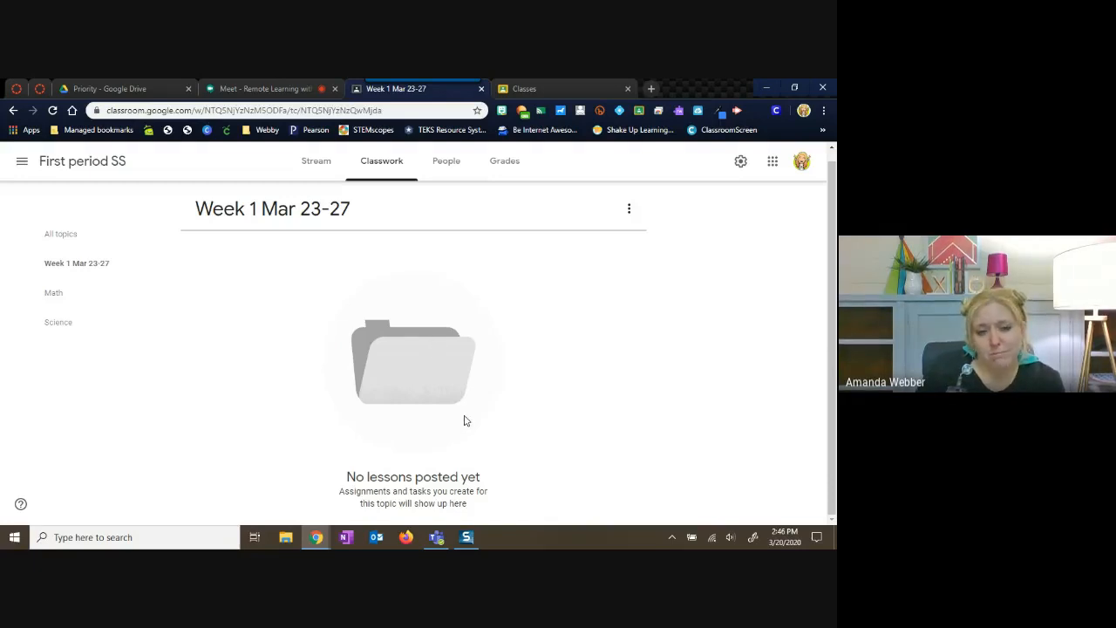
left_click(69, 235)
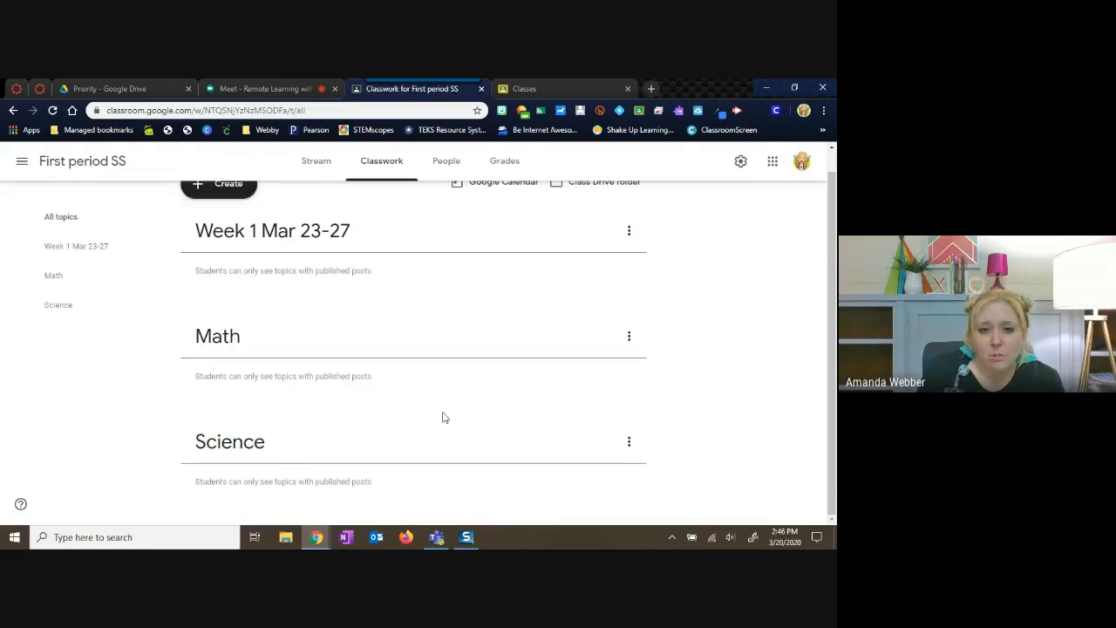
scroll(490, 447, "up", 1)
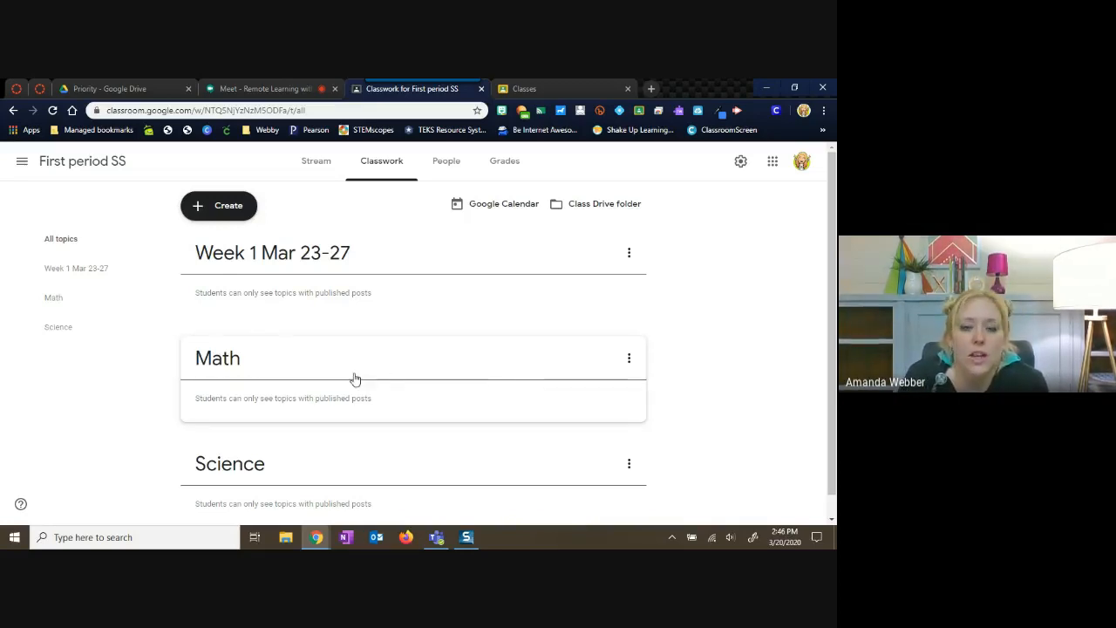
Step: Create a classwork question that asks "How are you doing today?"
left_click(238, 214)
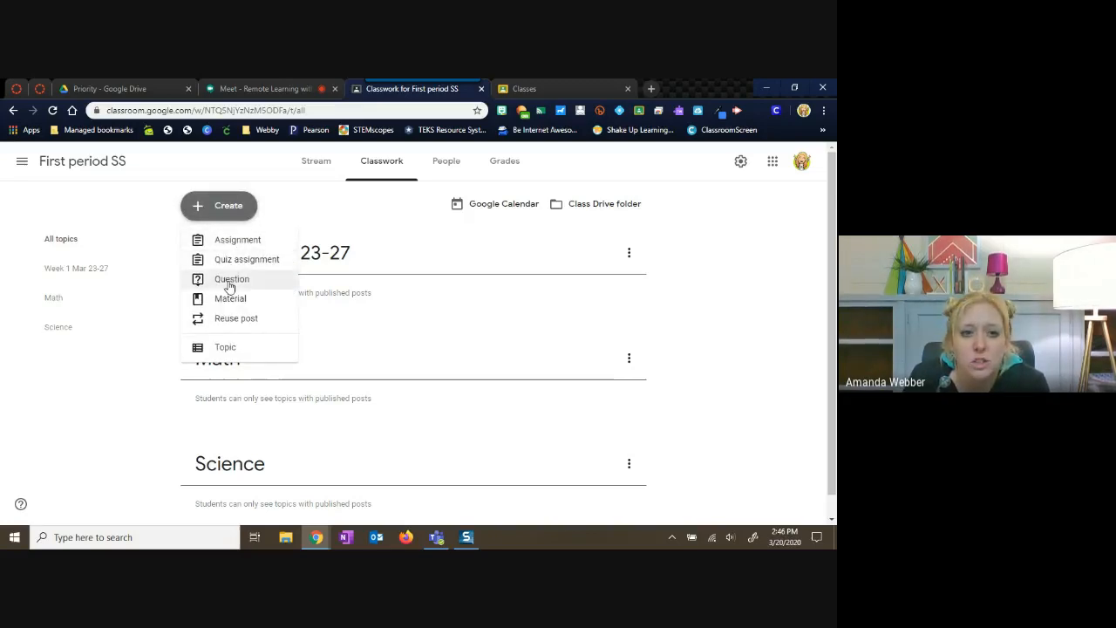
left_click(229, 281)
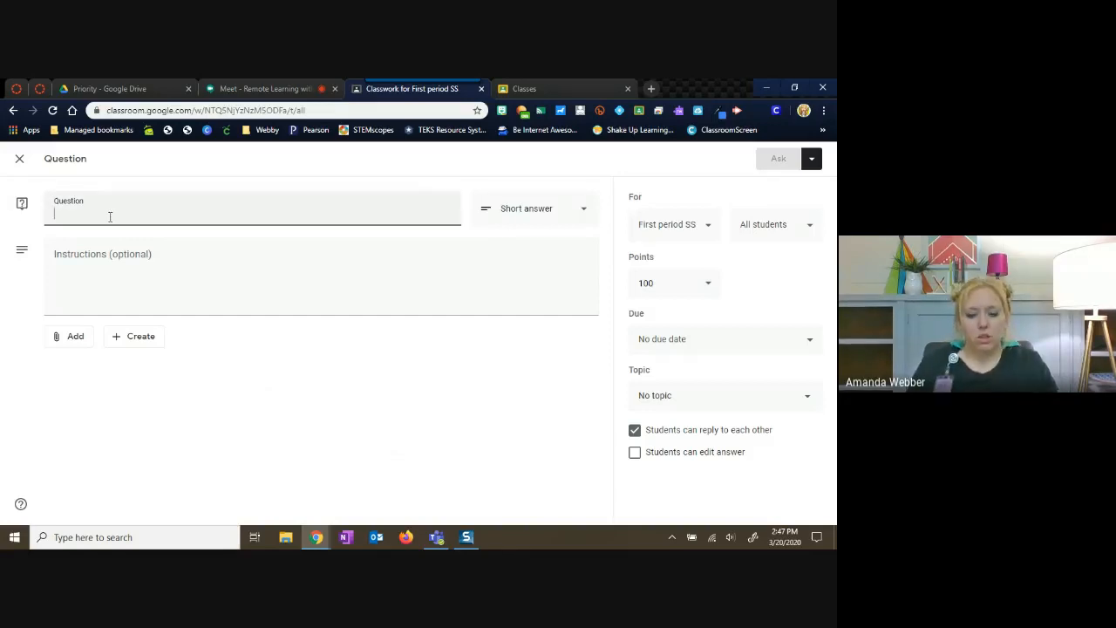
type("How ")
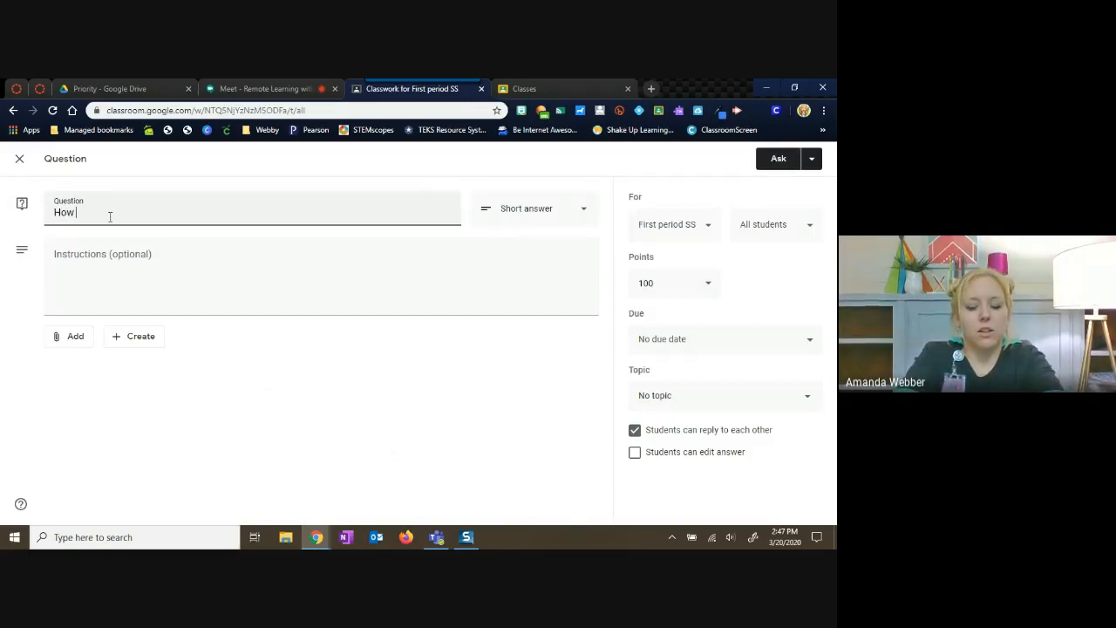
type("are you do")
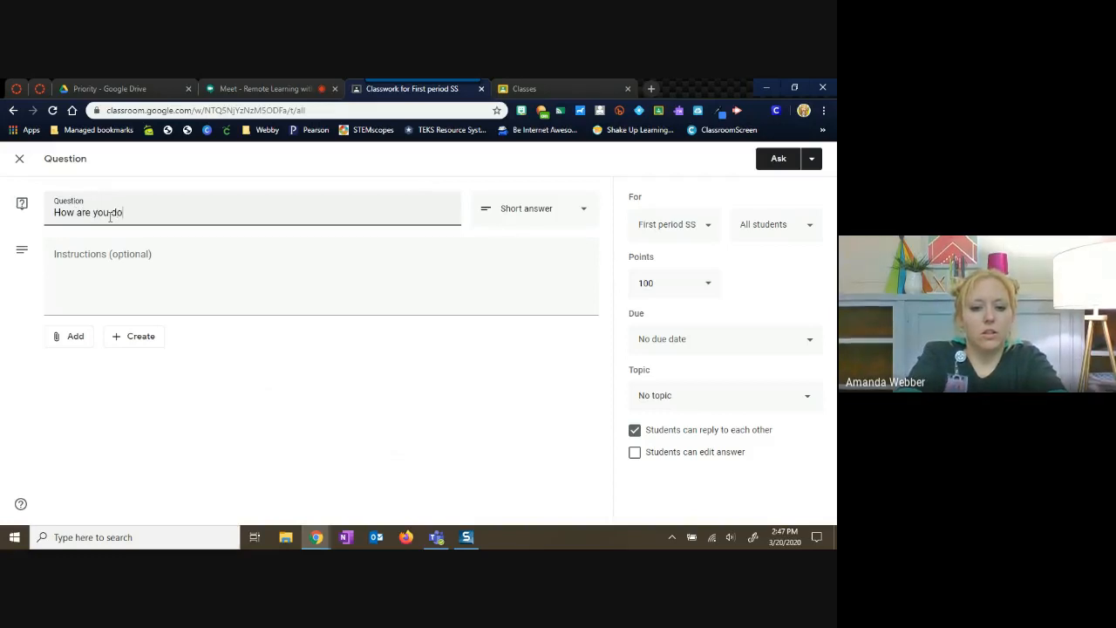
type("ing today?")
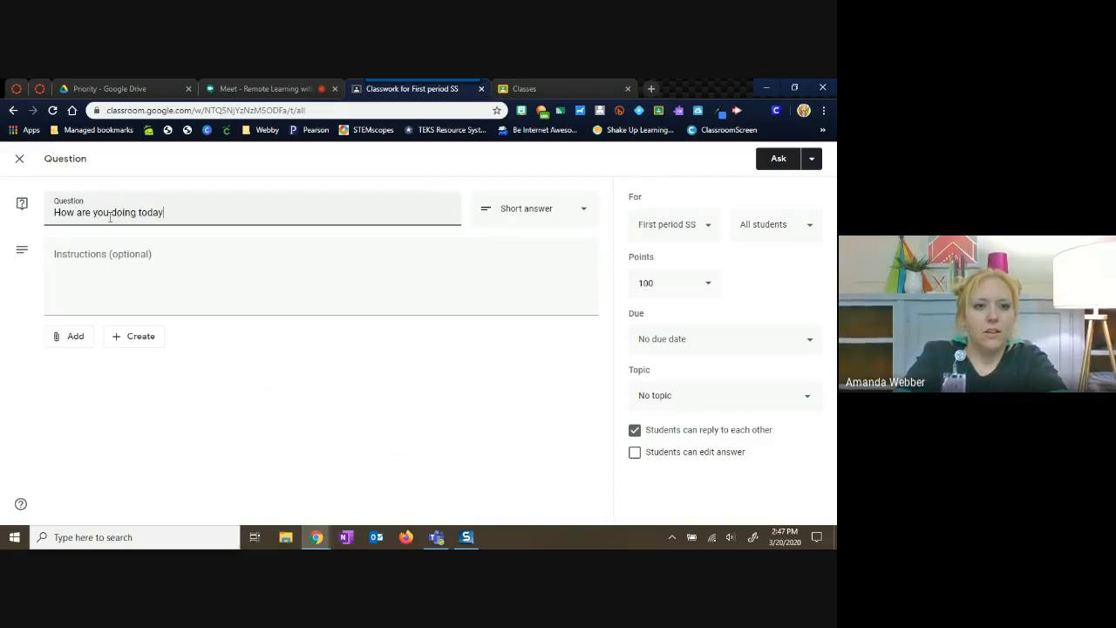
Step: Enter "Answer and reply to 2 friends" as the instructions for the question
left_click(155, 252)
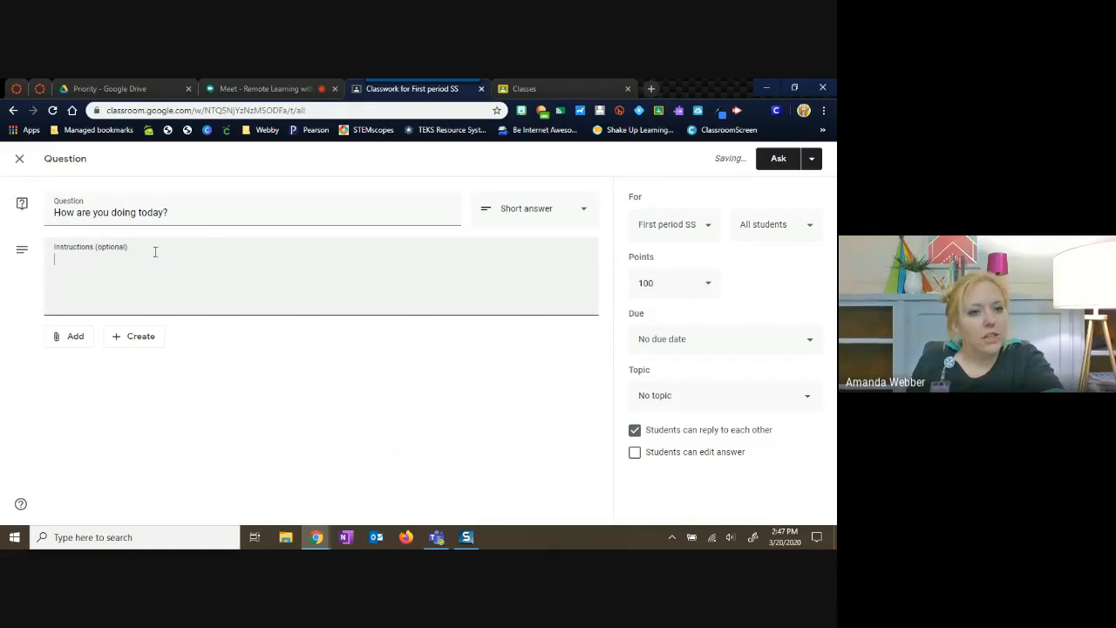
type("A")
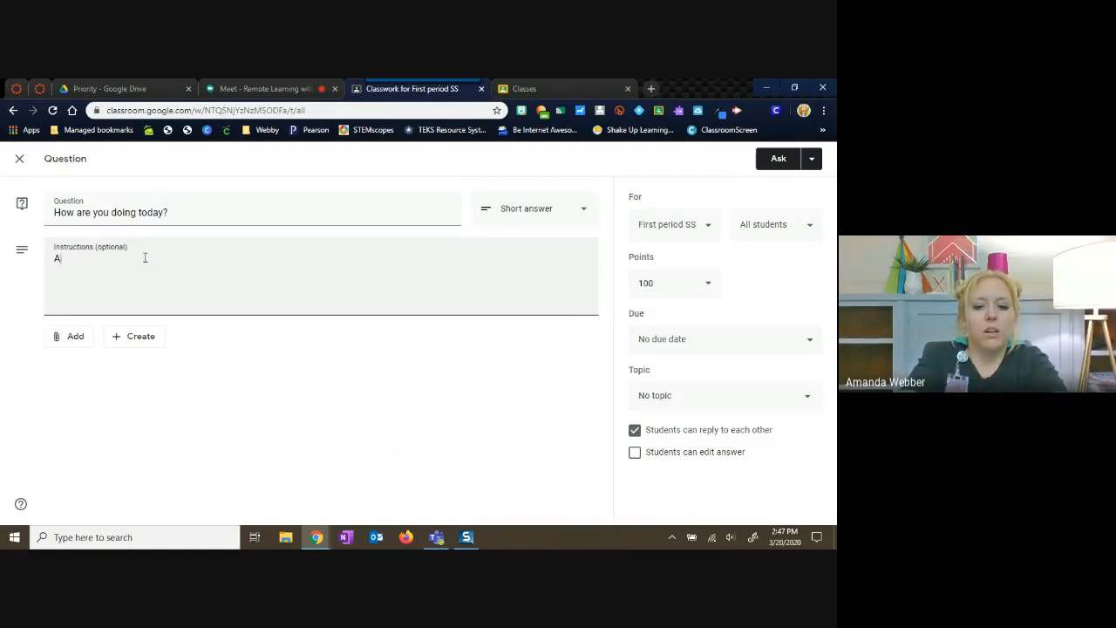
type("nswer and ")
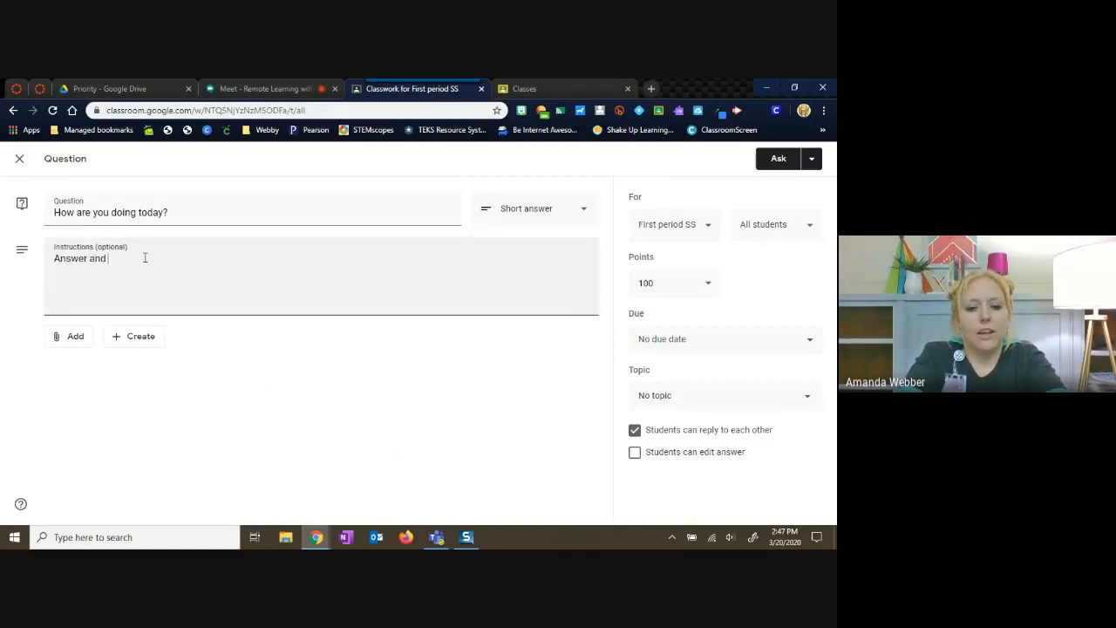
type("reply to")
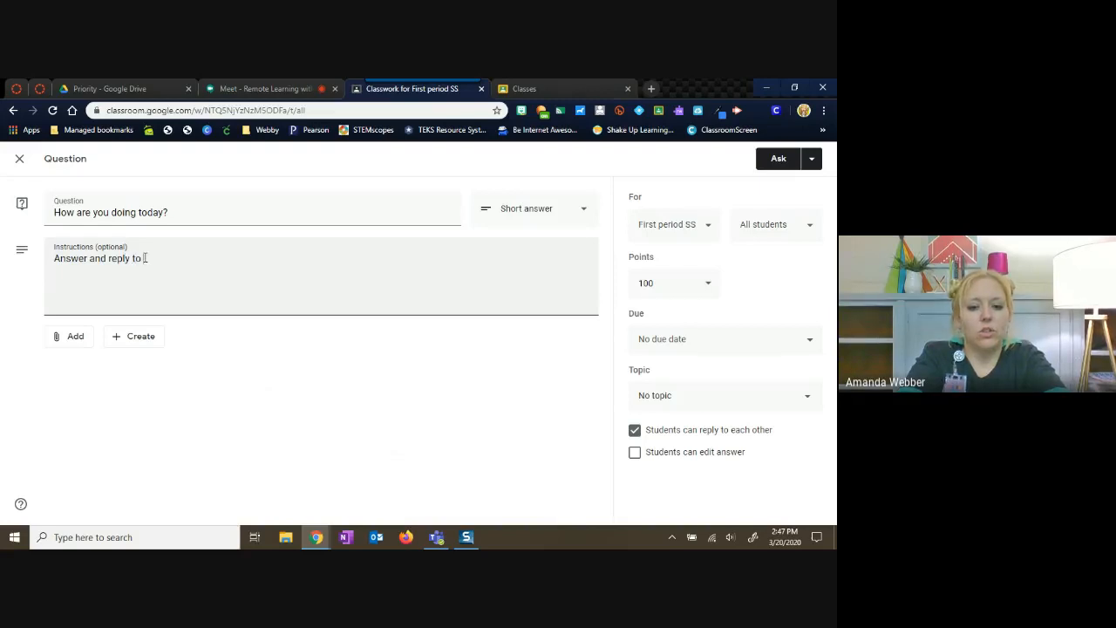
type(" a frien")
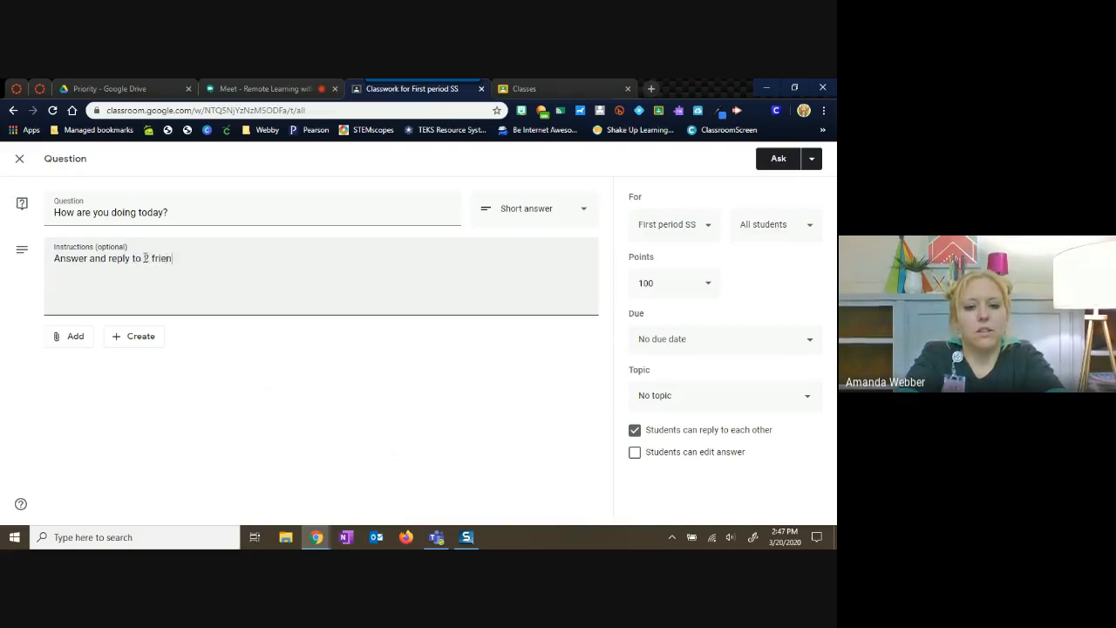
type("2")
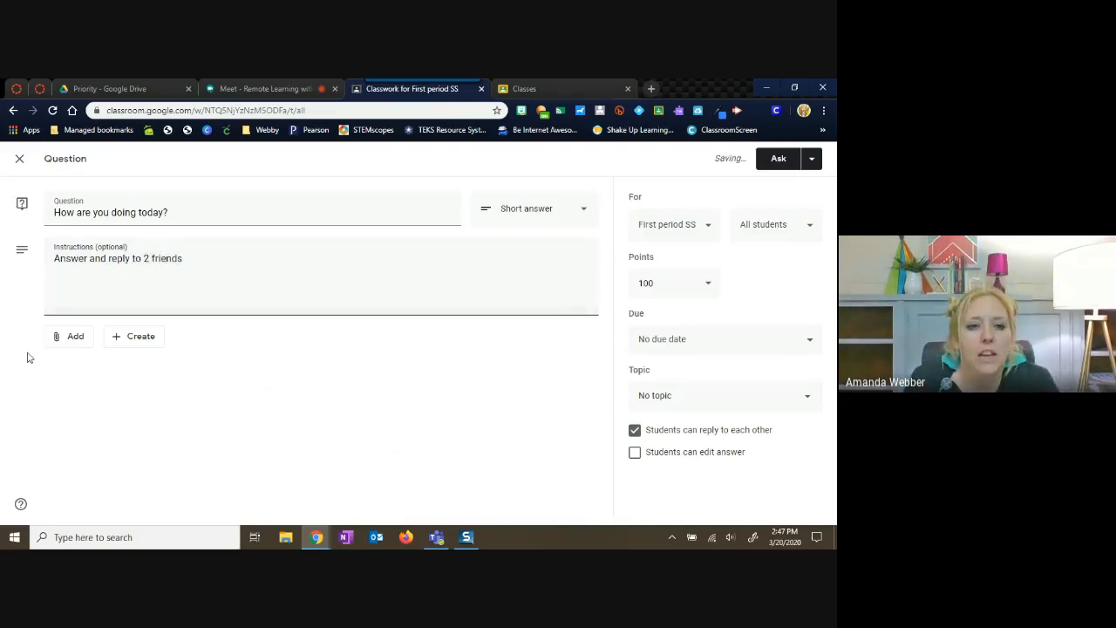
Step: Review the attachment sources and answer types offered for the question, keeping Short answer
left_click(75, 347)
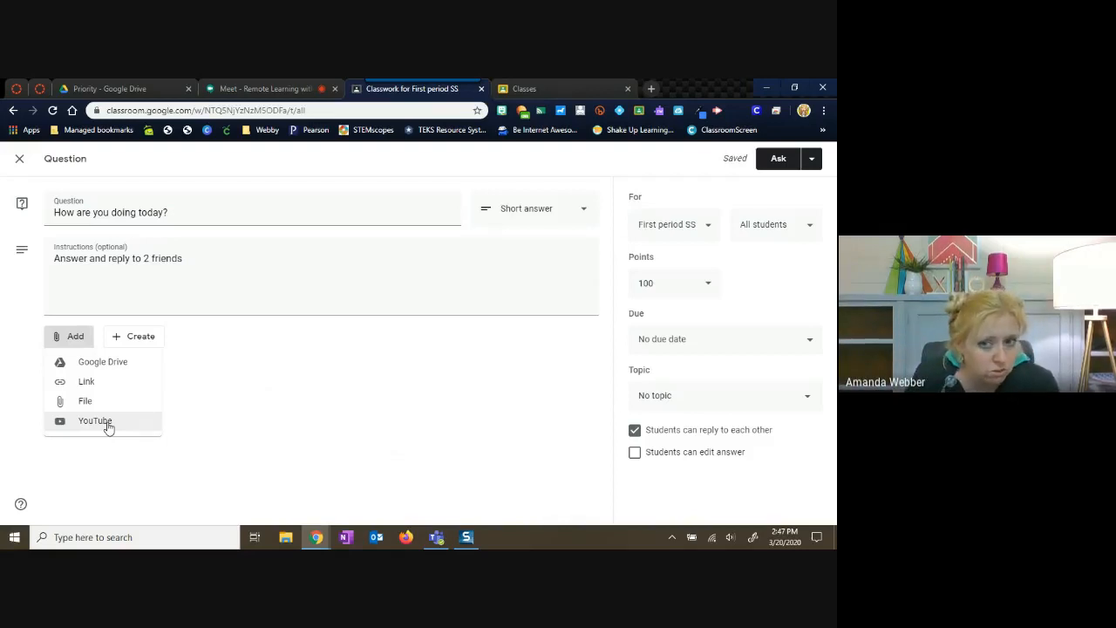
left_click(452, 272)
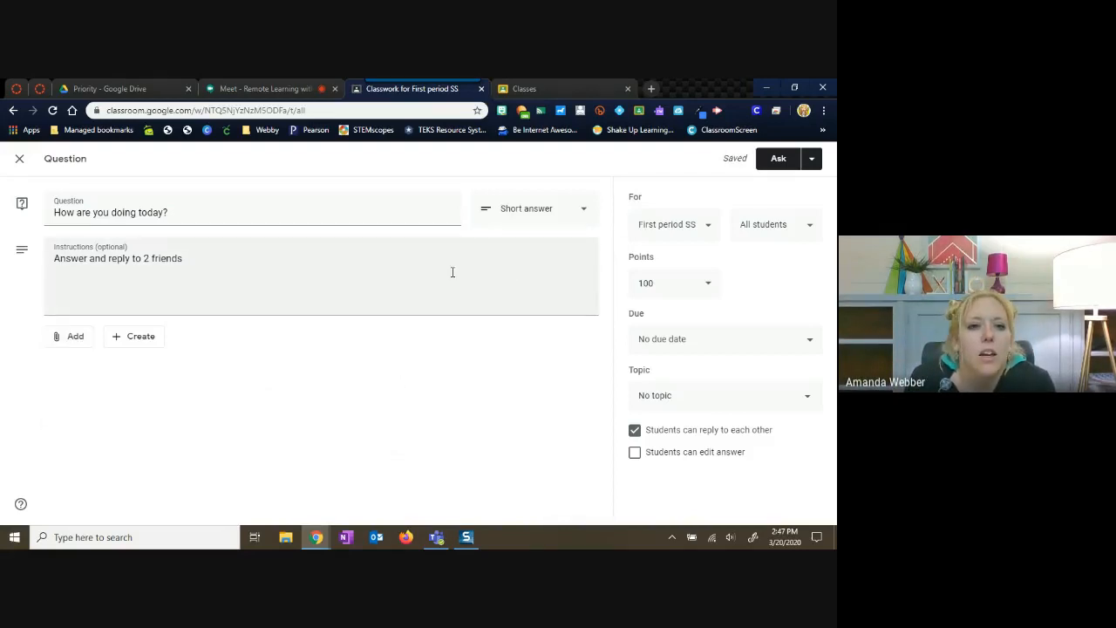
left_click(590, 214)
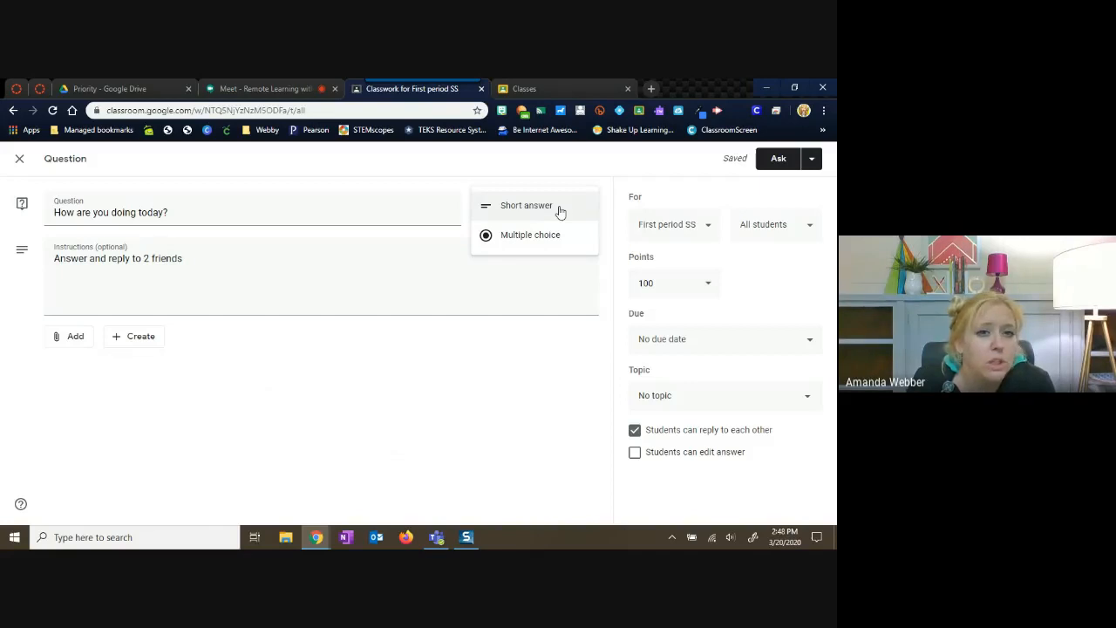
left_click(561, 212)
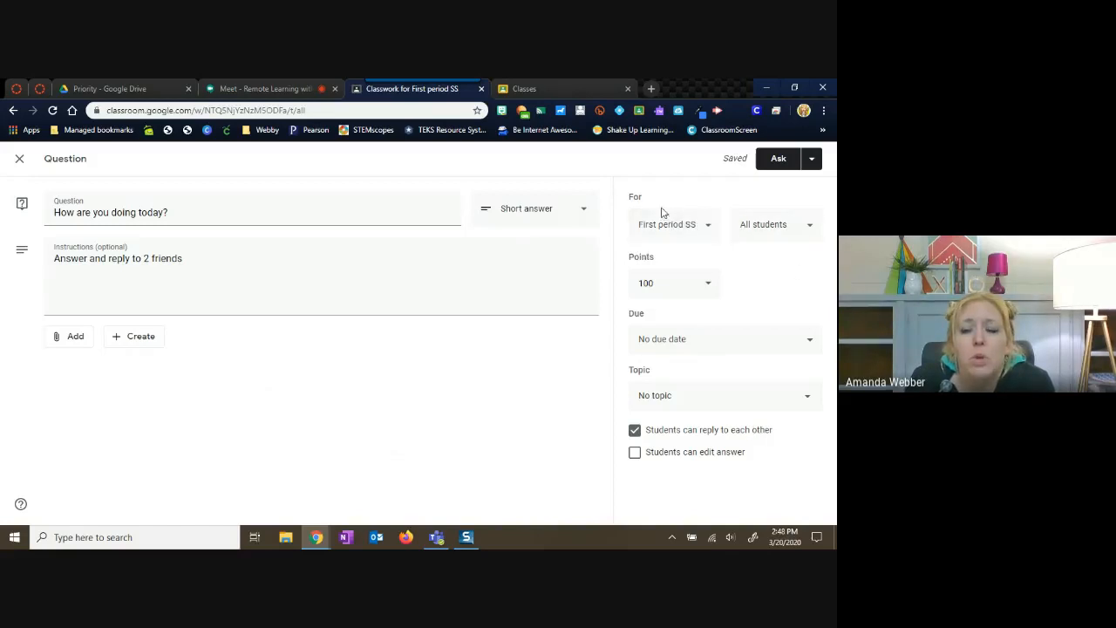
Step: Try assigning the question to Test#1 as well, return it to First period SS only, and check the student selection
left_click(711, 229)
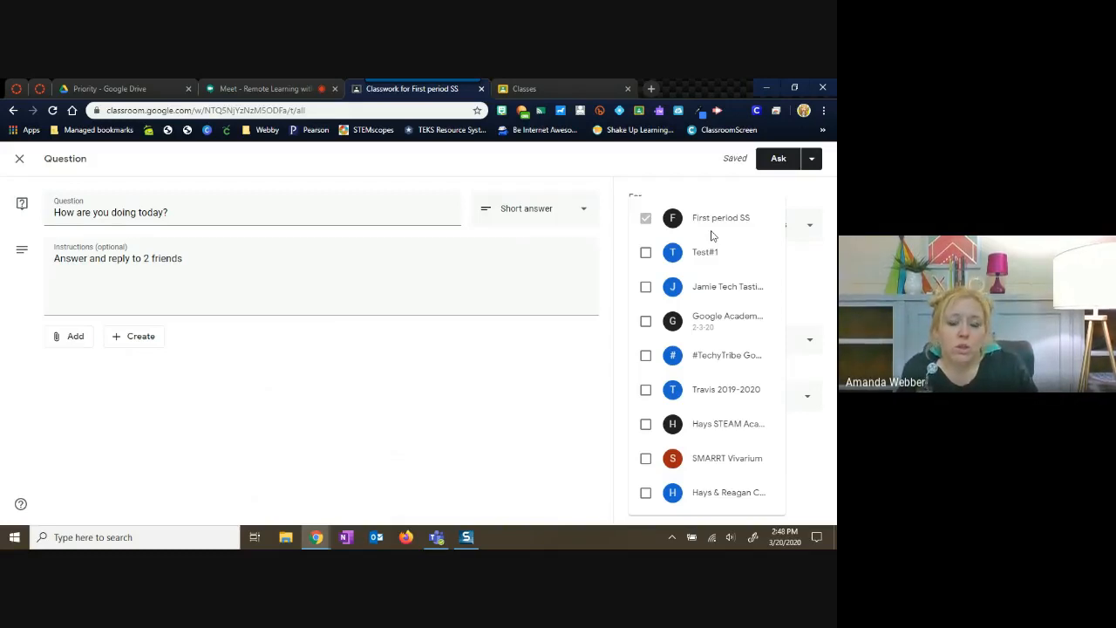
left_click(646, 253)
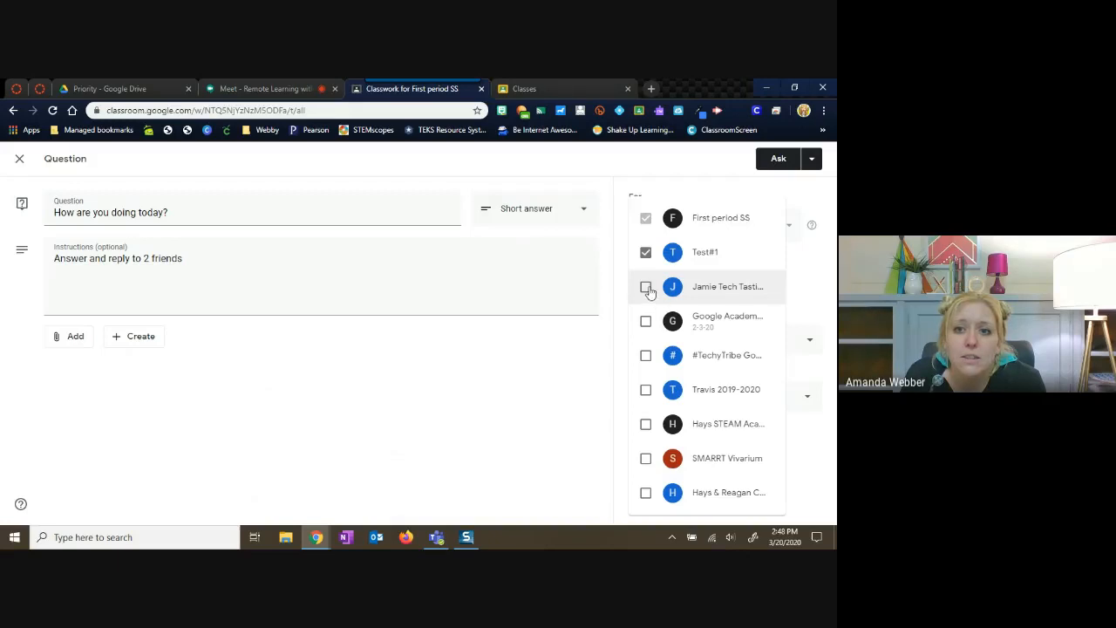
left_click(796, 266)
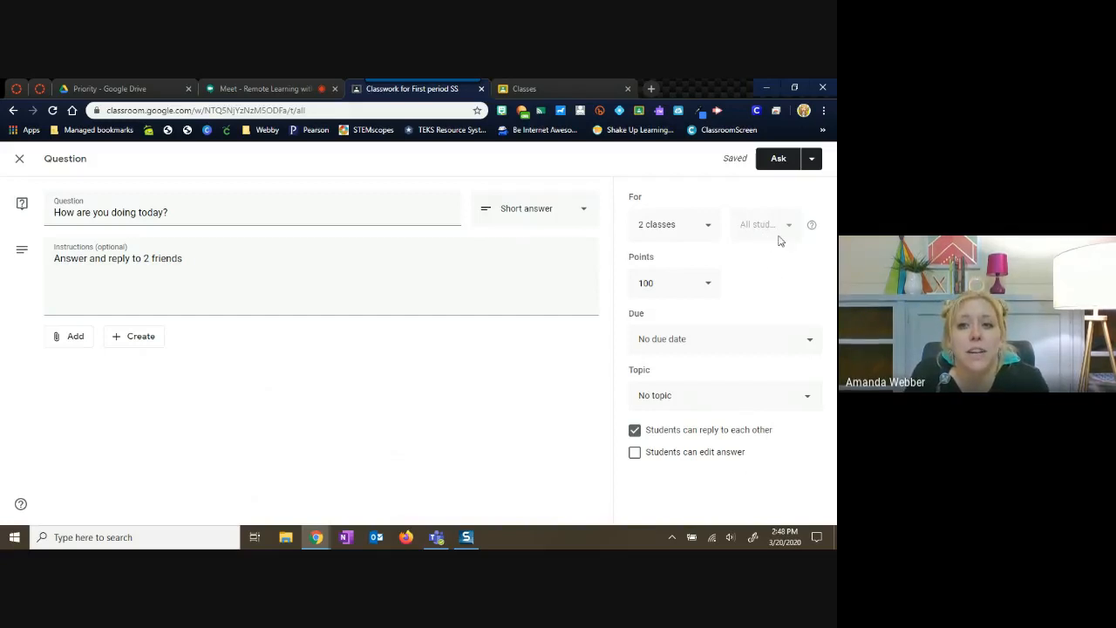
left_click(702, 234)
left_click(646, 252)
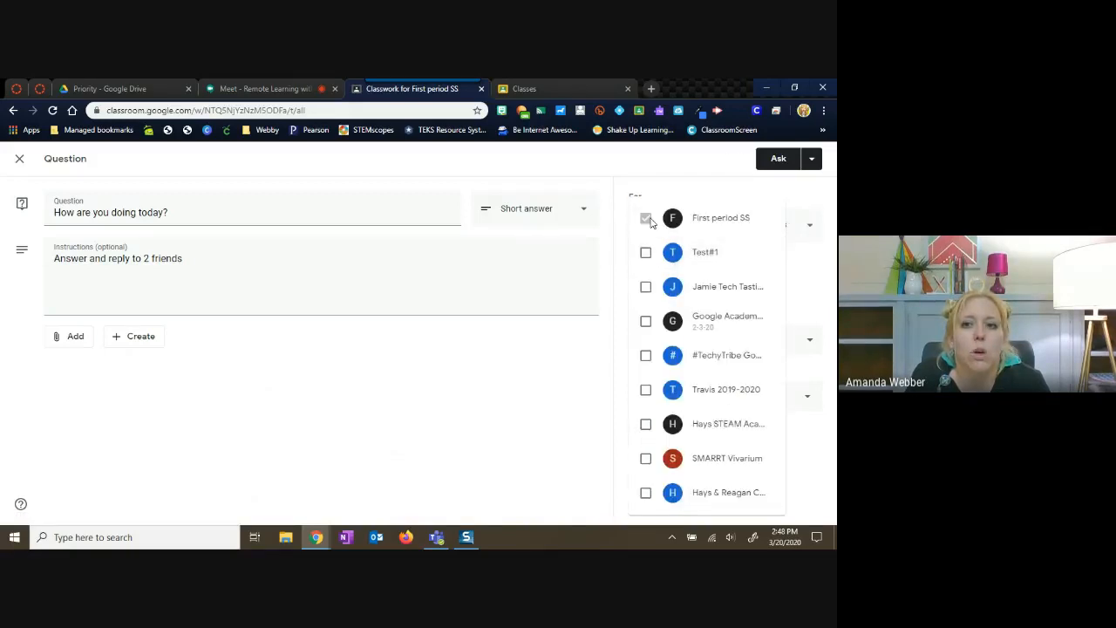
left_click(796, 268)
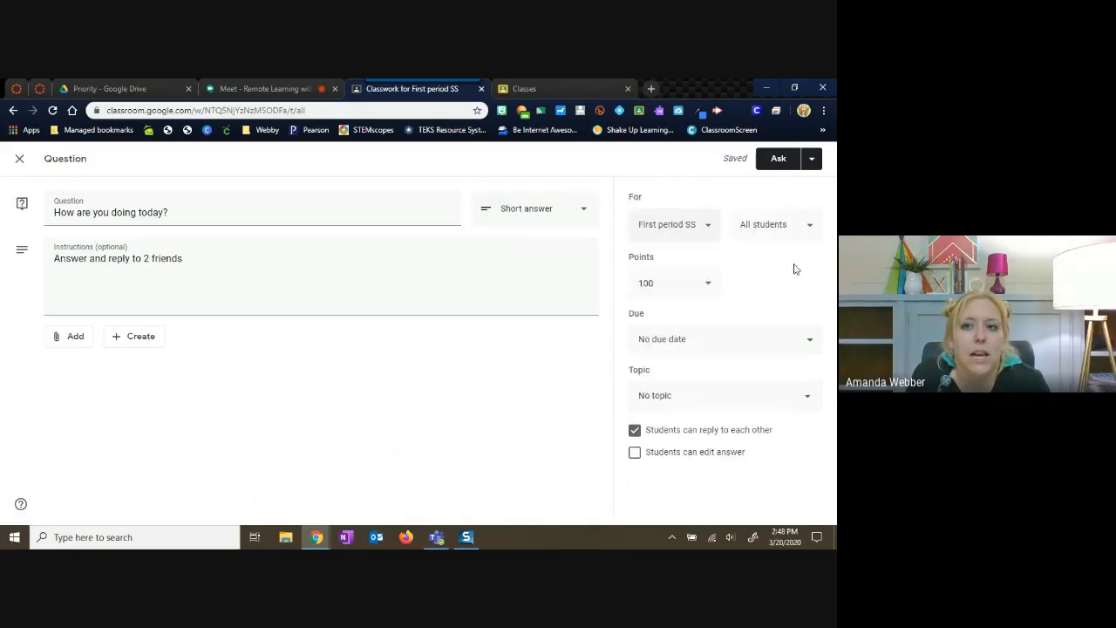
left_click(804, 228)
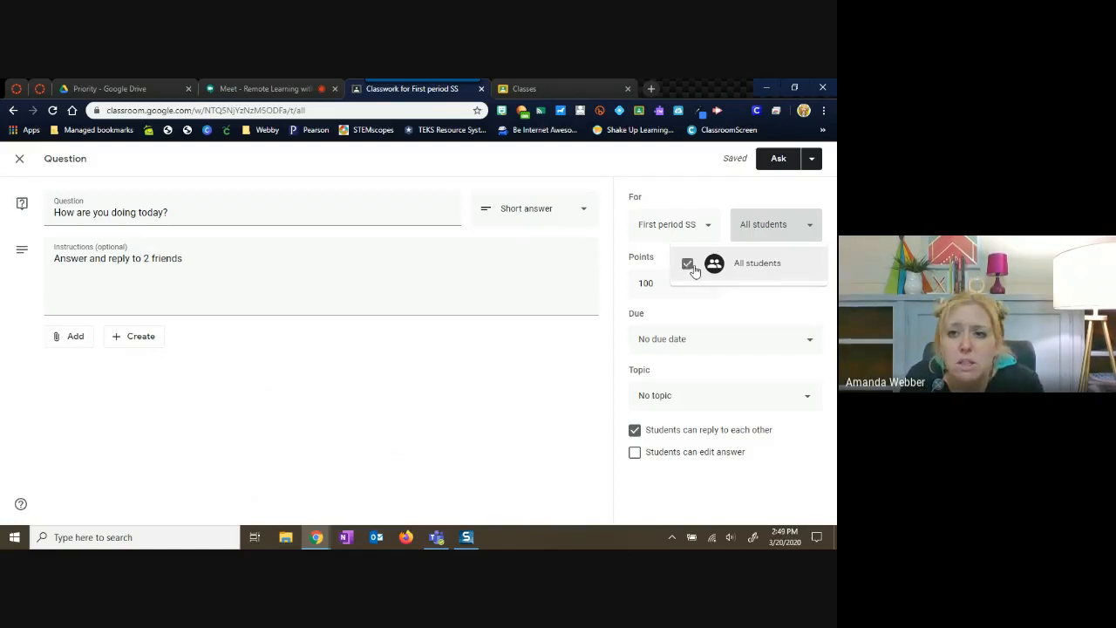
left_click(709, 229)
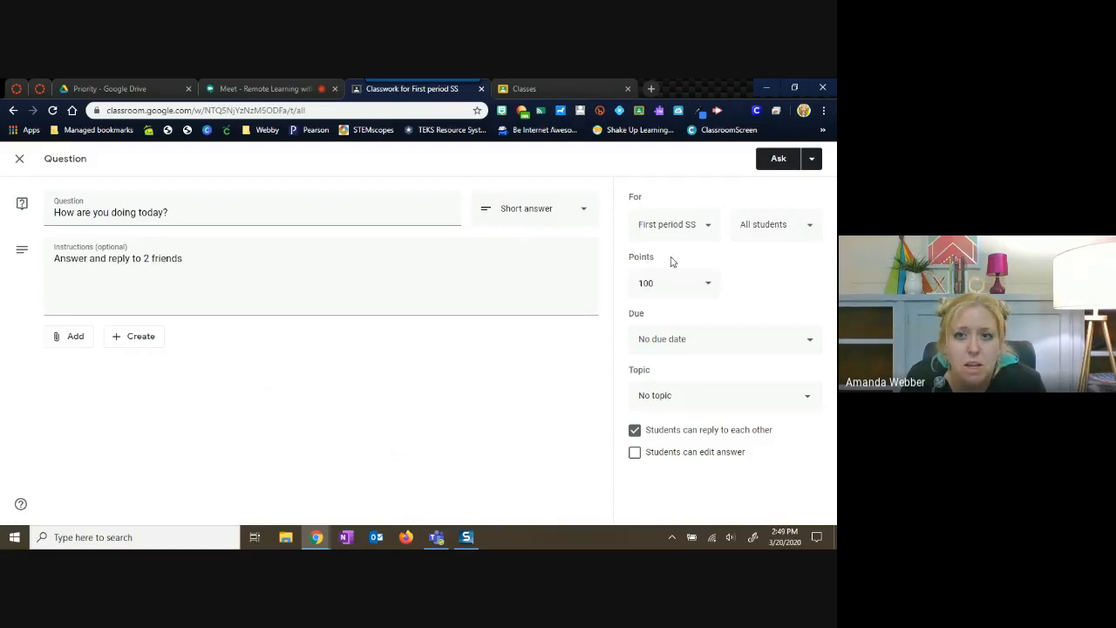
Step: Set the question's point value to 20
left_click(709, 288)
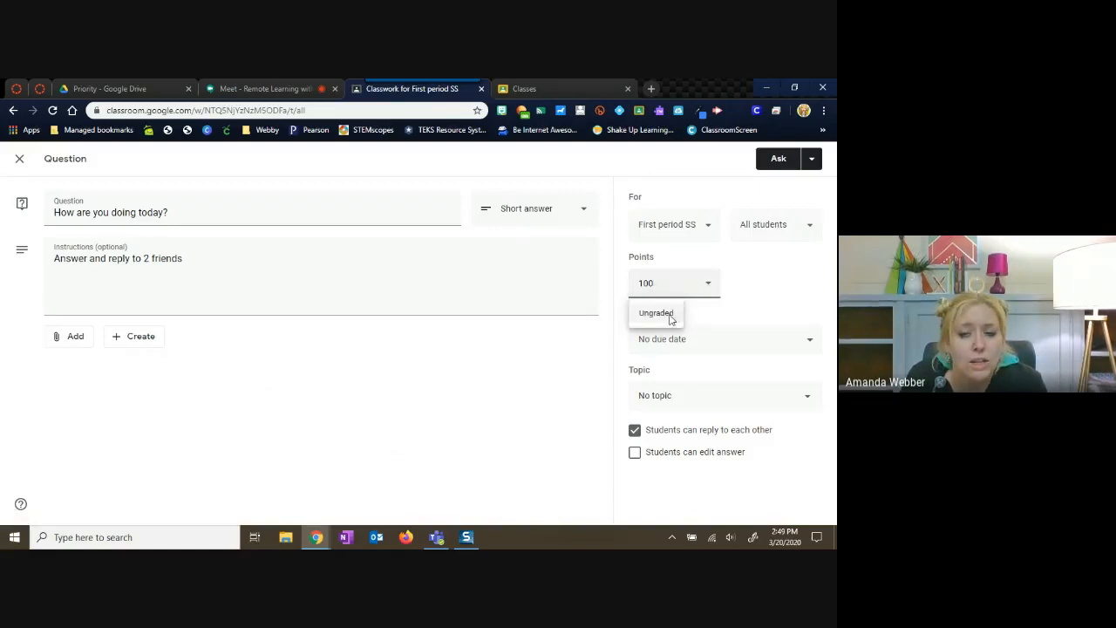
left_click(636, 283)
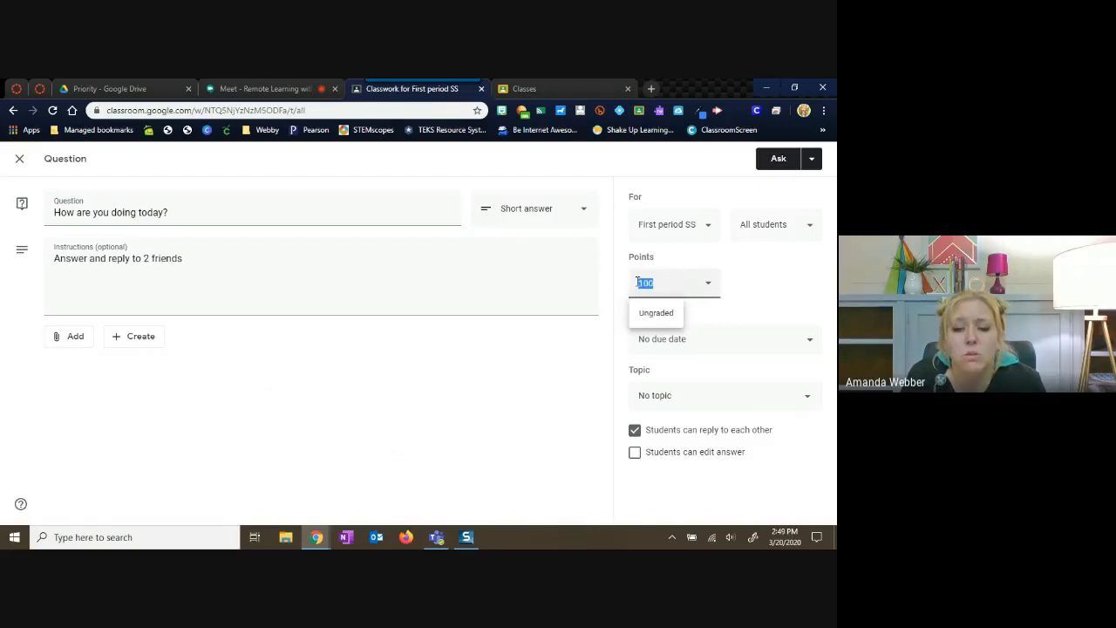
type("20")
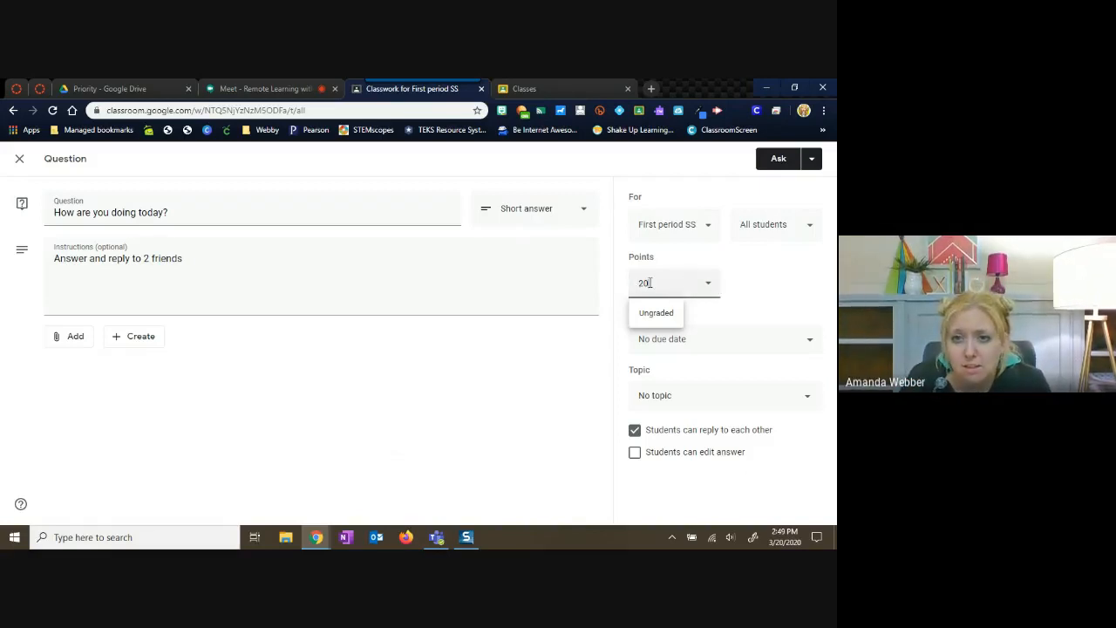
left_click(760, 306)
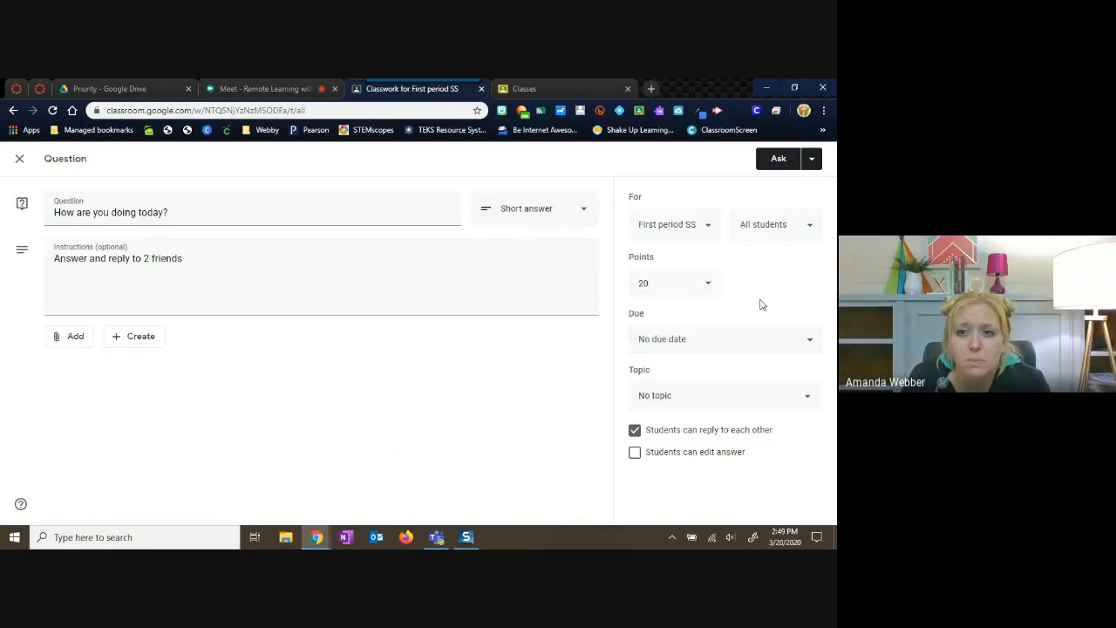
Step: Set the question's due date to Mar 27, 2020
left_click(810, 341)
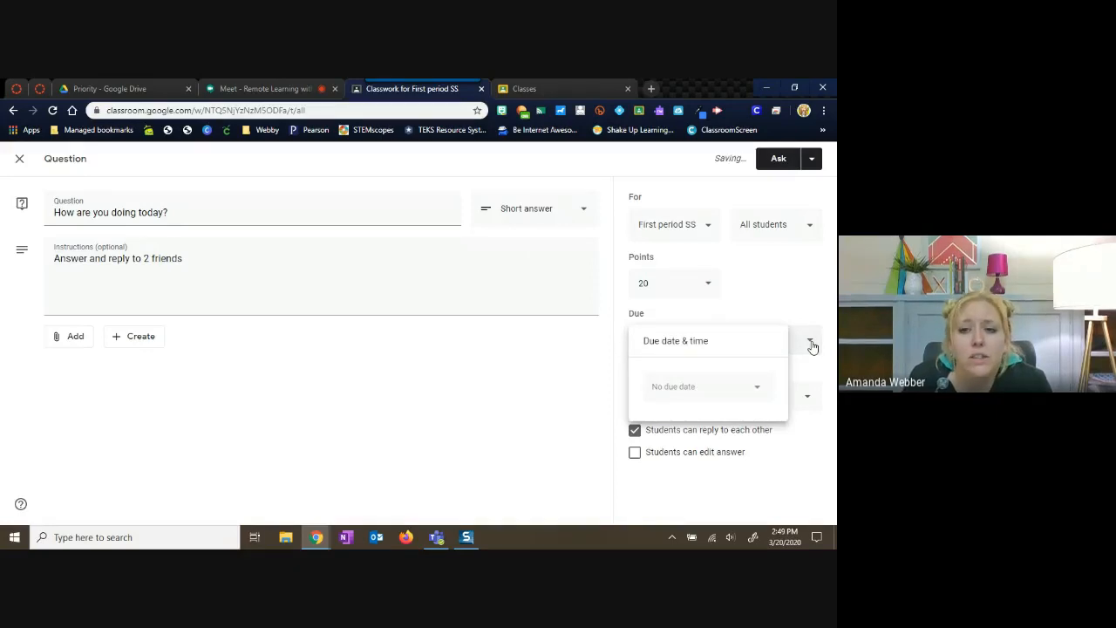
left_click(758, 392)
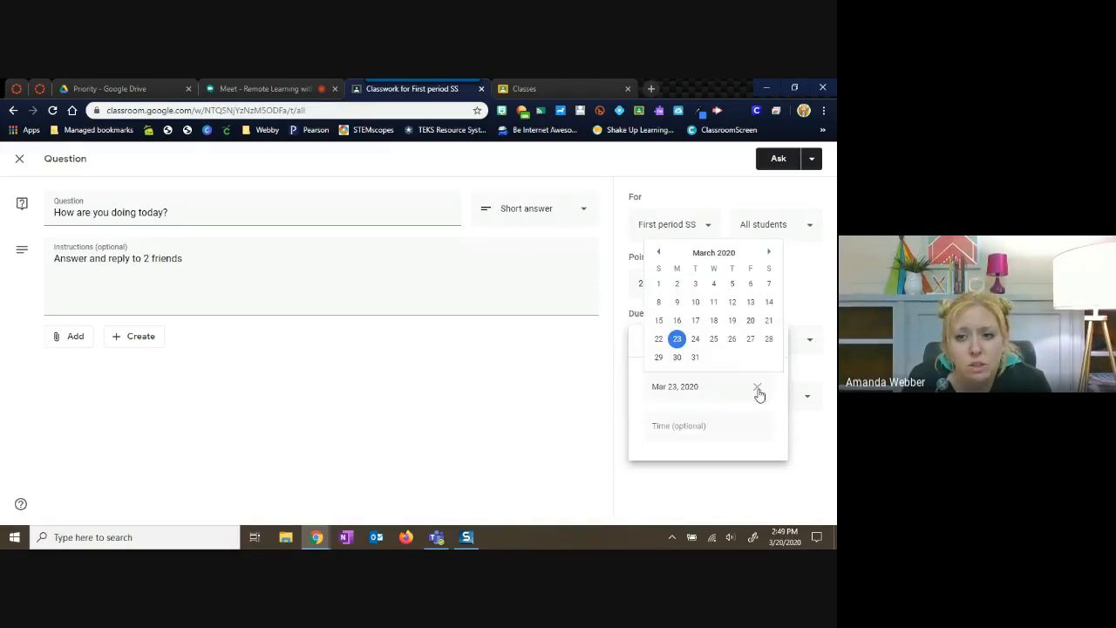
left_click(752, 340)
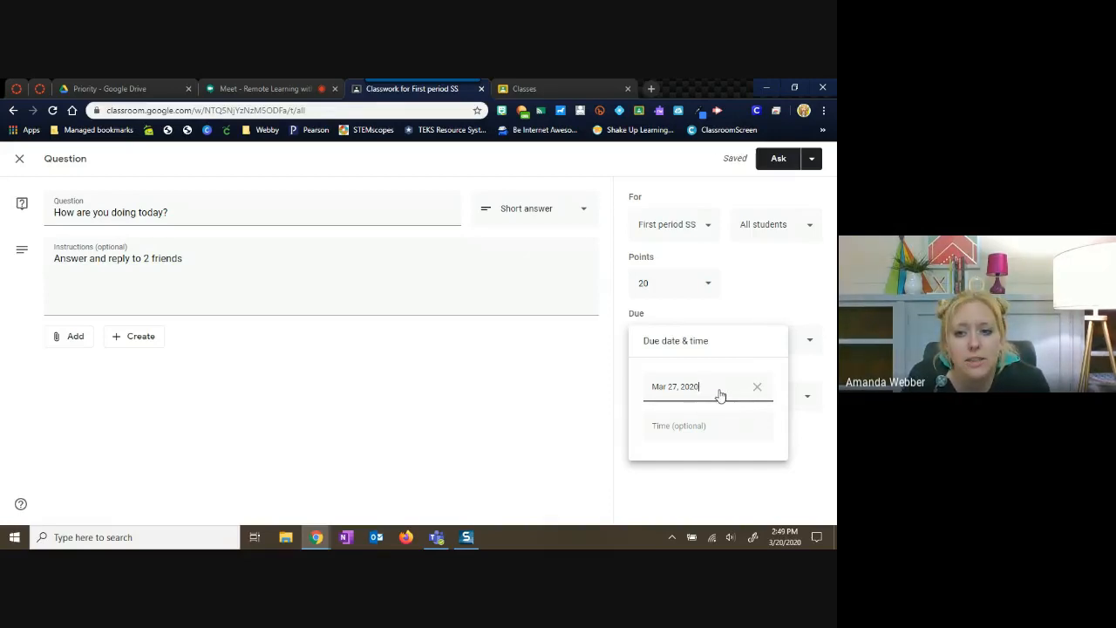
Step: Set the question's due time to 12:00 PM and file it under the topic Week 1 Mar 23-27
left_click(704, 428)
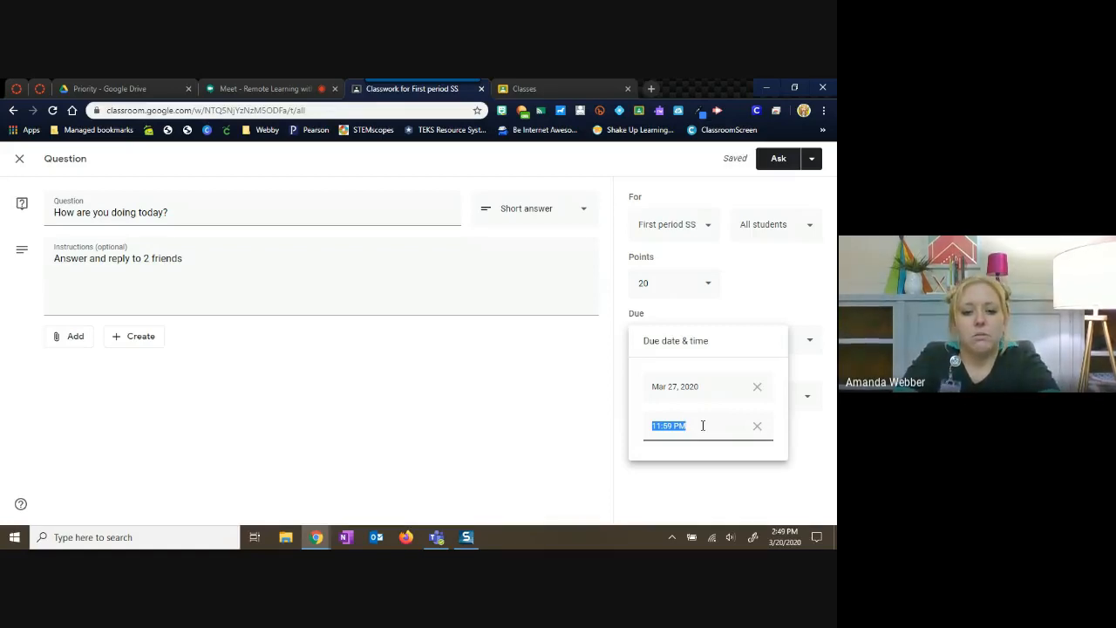
type("12:0")
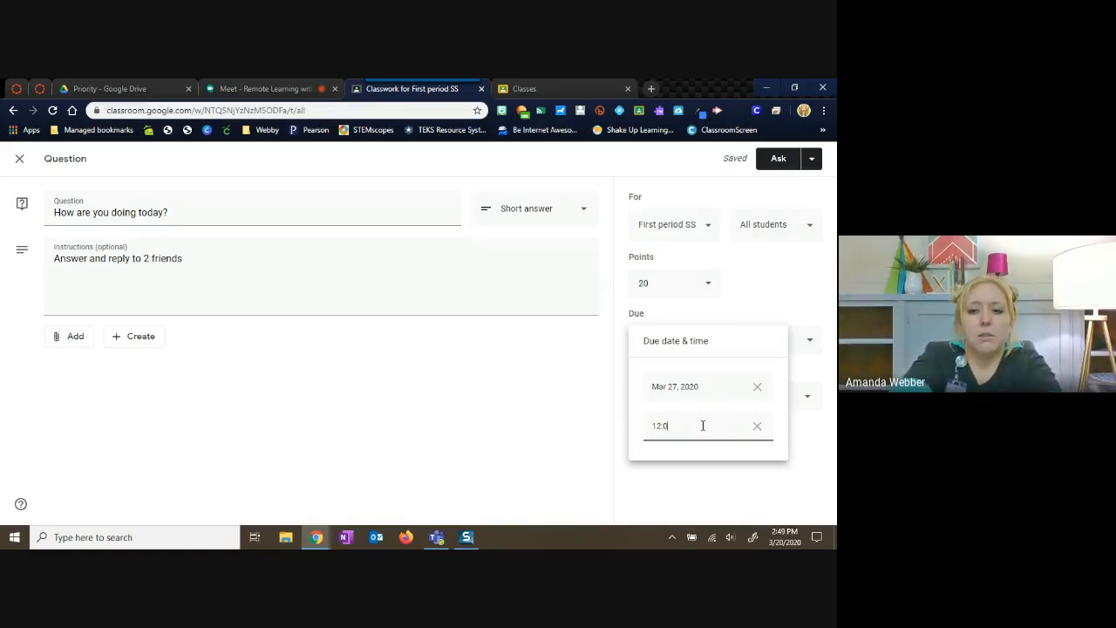
type("0")
left_click(781, 301)
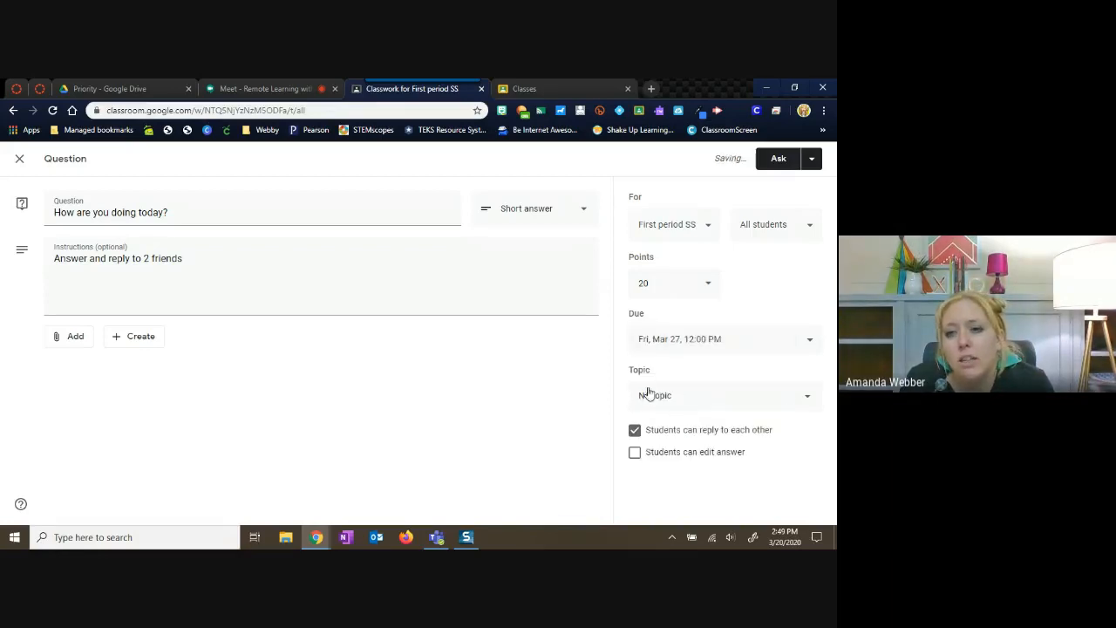
left_click(699, 399)
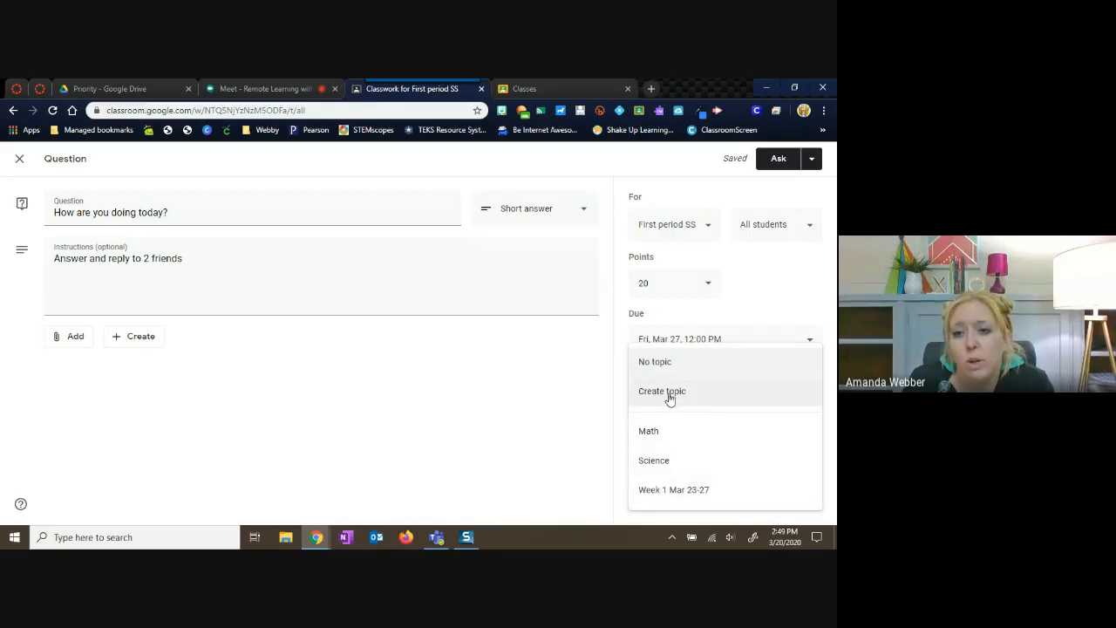
left_click(687, 491)
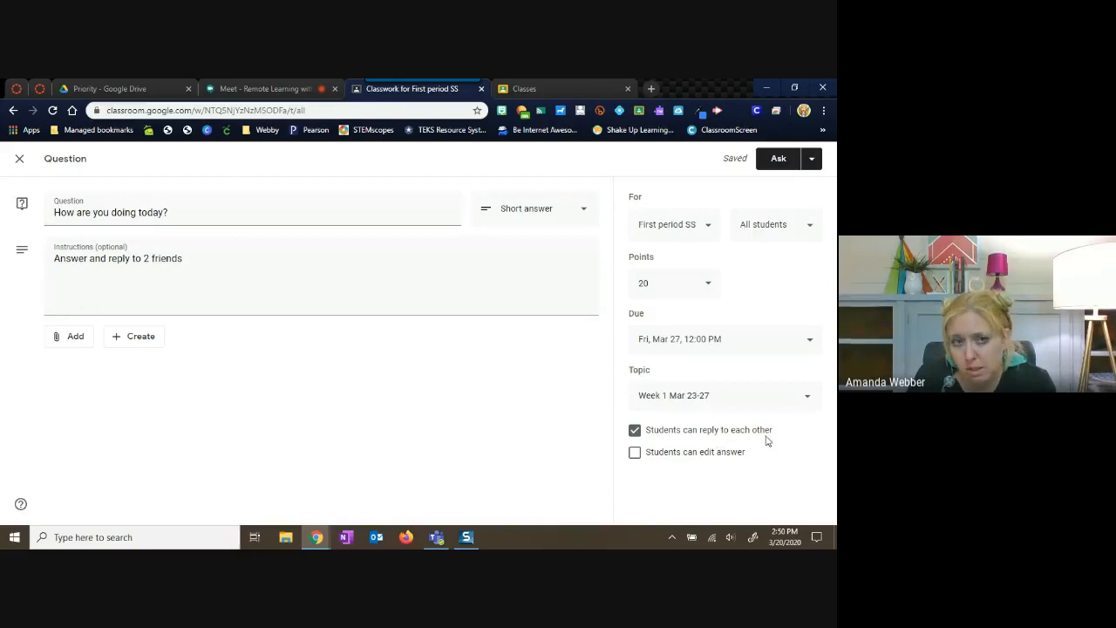
Step: Try toggling the student reply and answer editing options, returning to replies allowed and answer editing off
left_click_drag(84, 259, 164, 262)
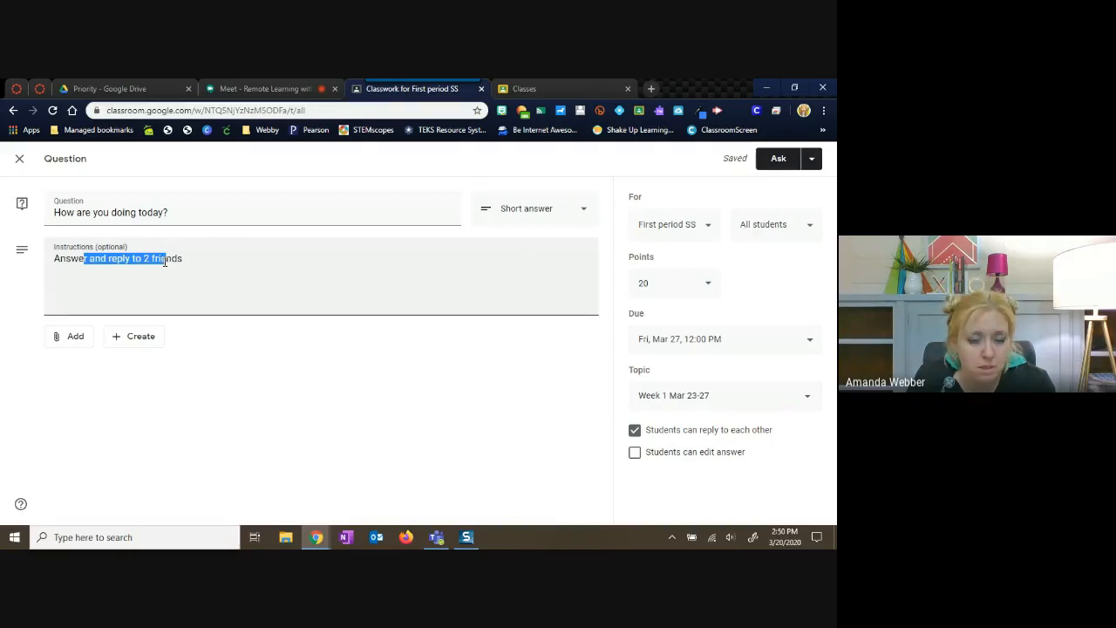
left_click(164, 262)
left_click(635, 430)
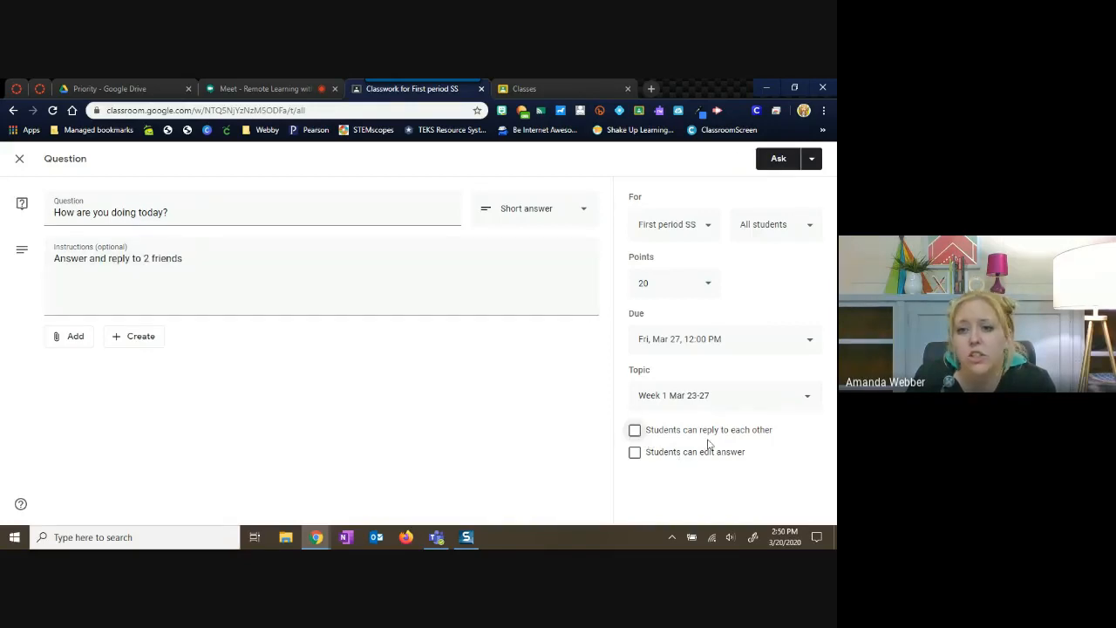
left_click(635, 431)
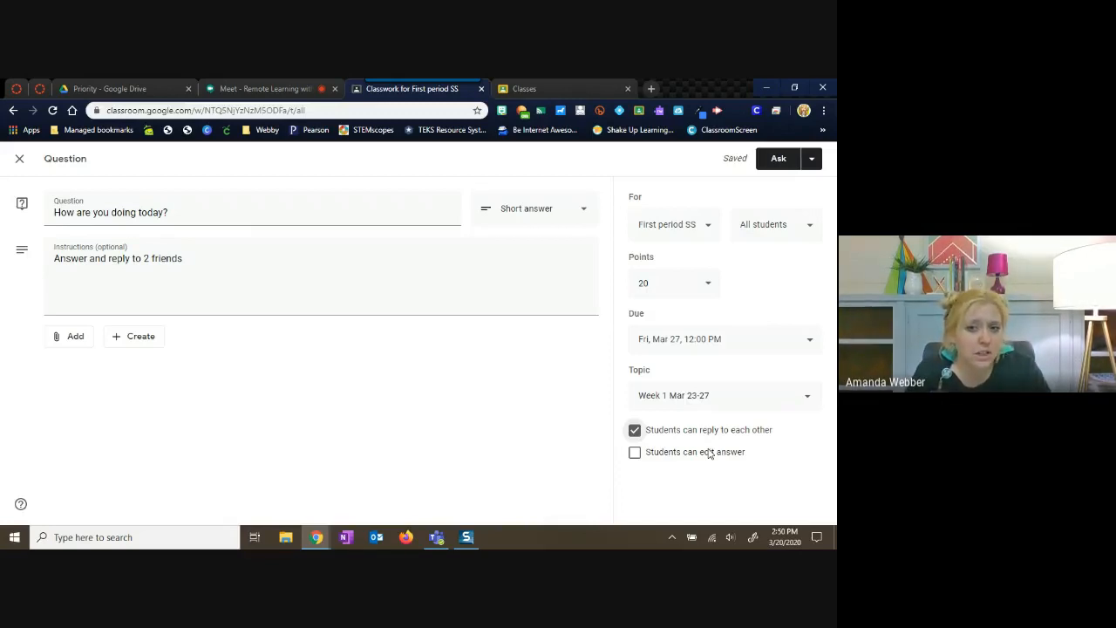
left_click(632, 455)
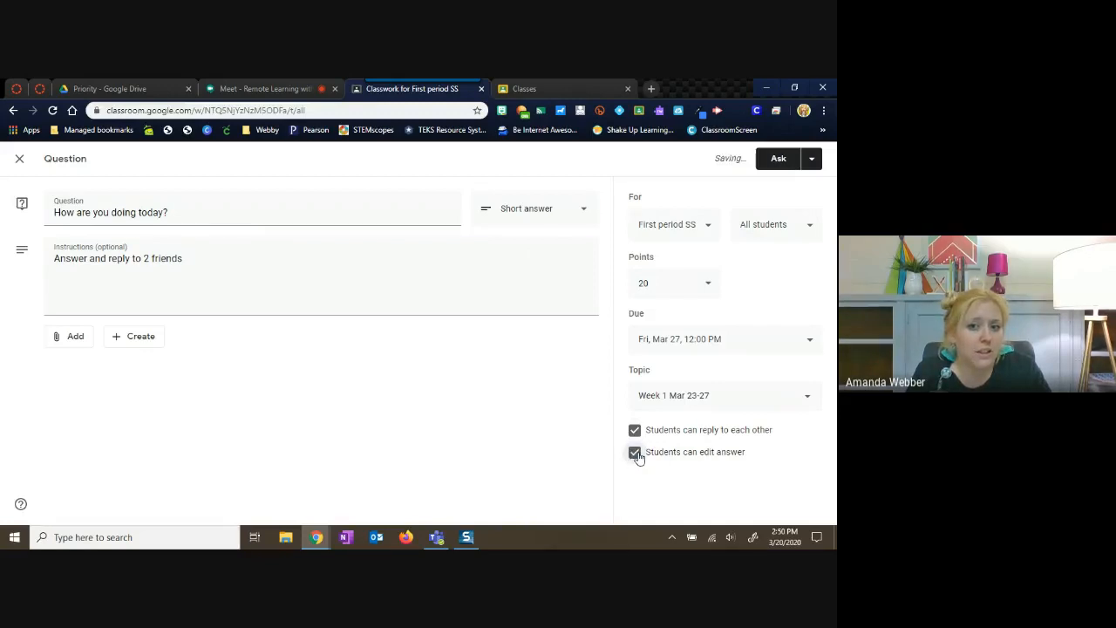
left_click(636, 454)
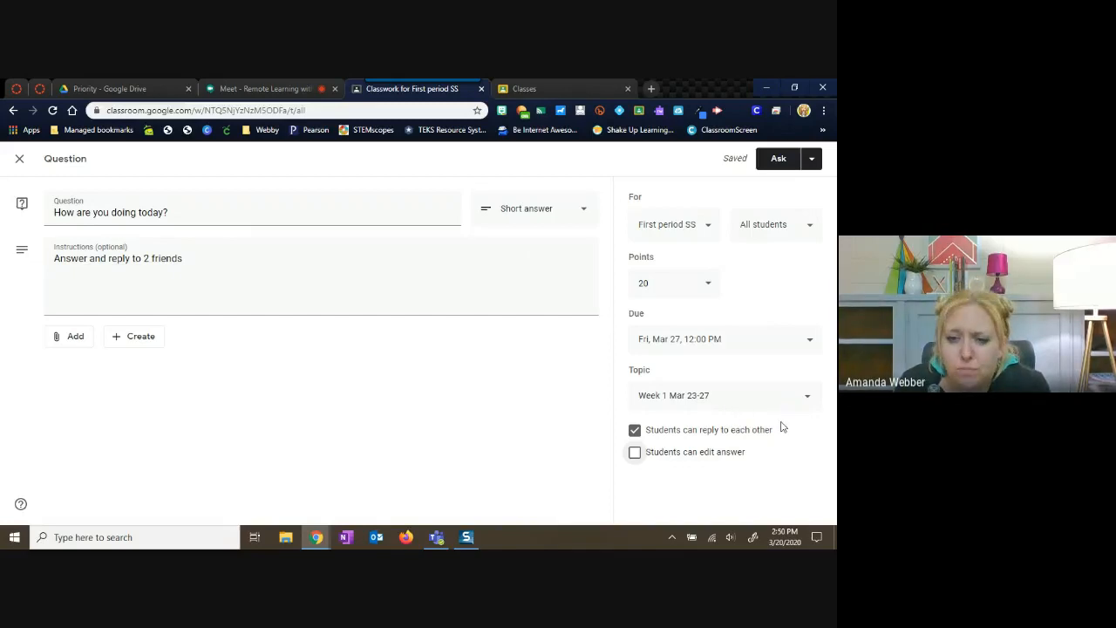
left_click(794, 461)
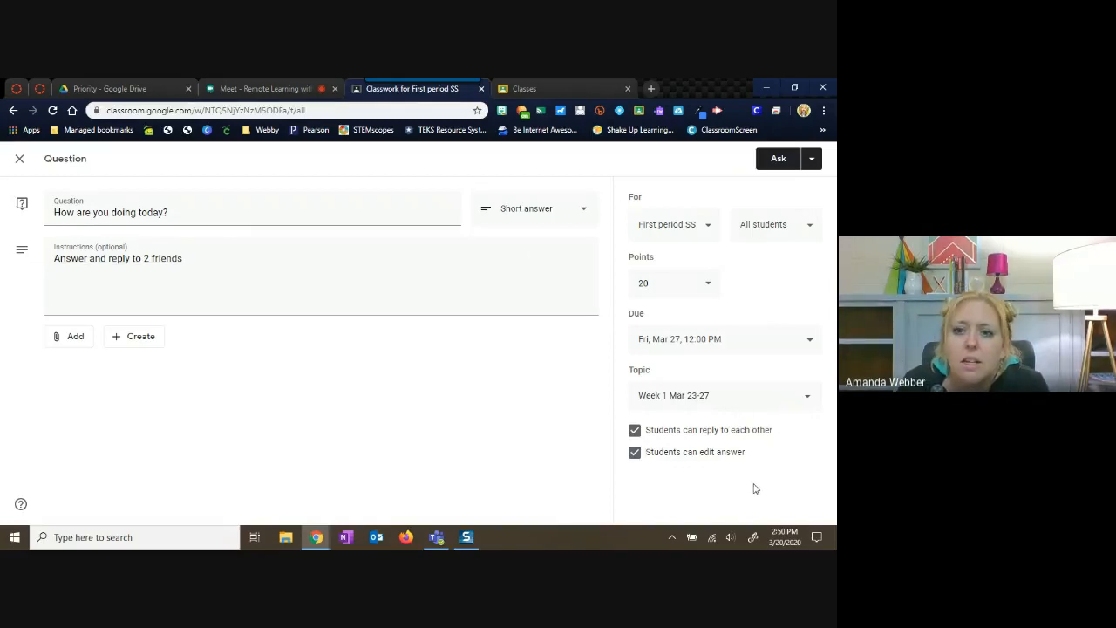
left_click(635, 453)
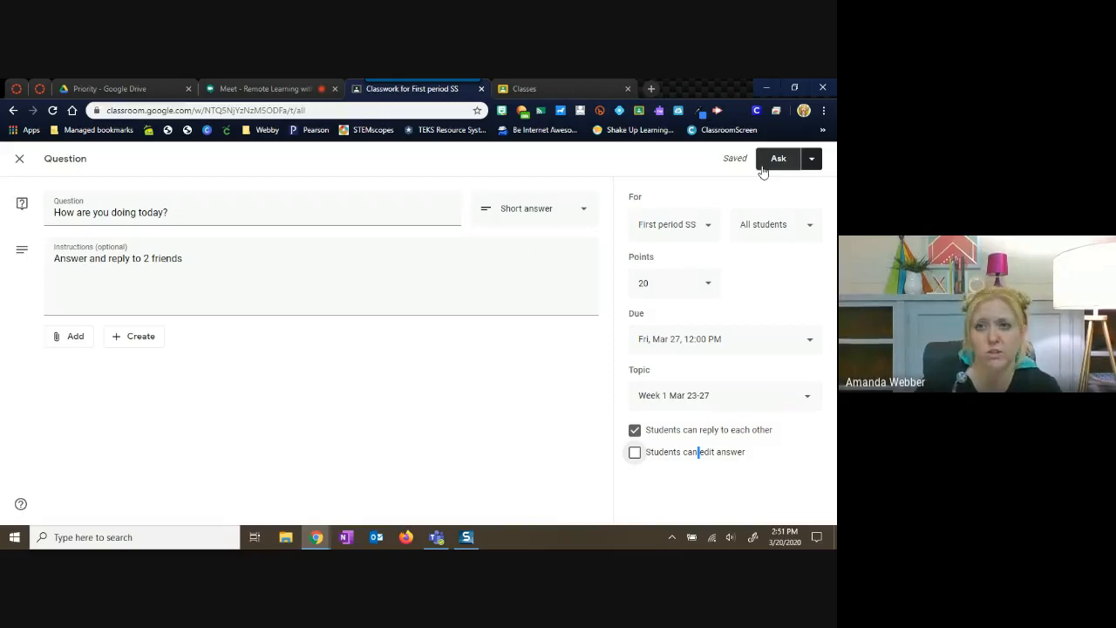
Step: Try scheduling the question for Mar 23, 2020 at 8:00 AM, closing the schedule settings without applying them
left_click(812, 160)
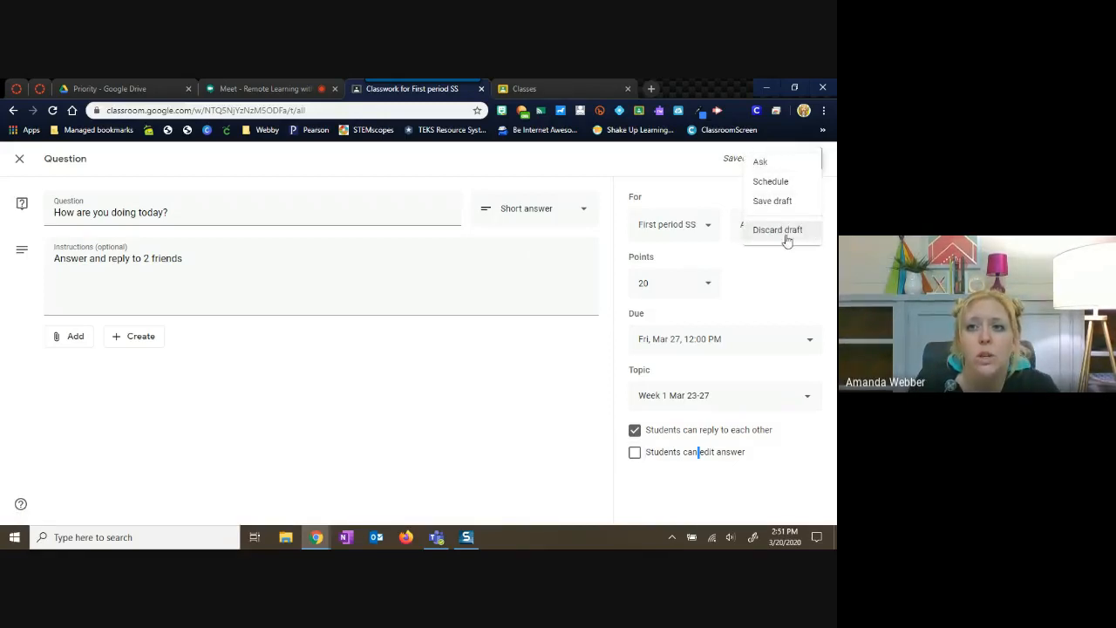
left_click(795, 183)
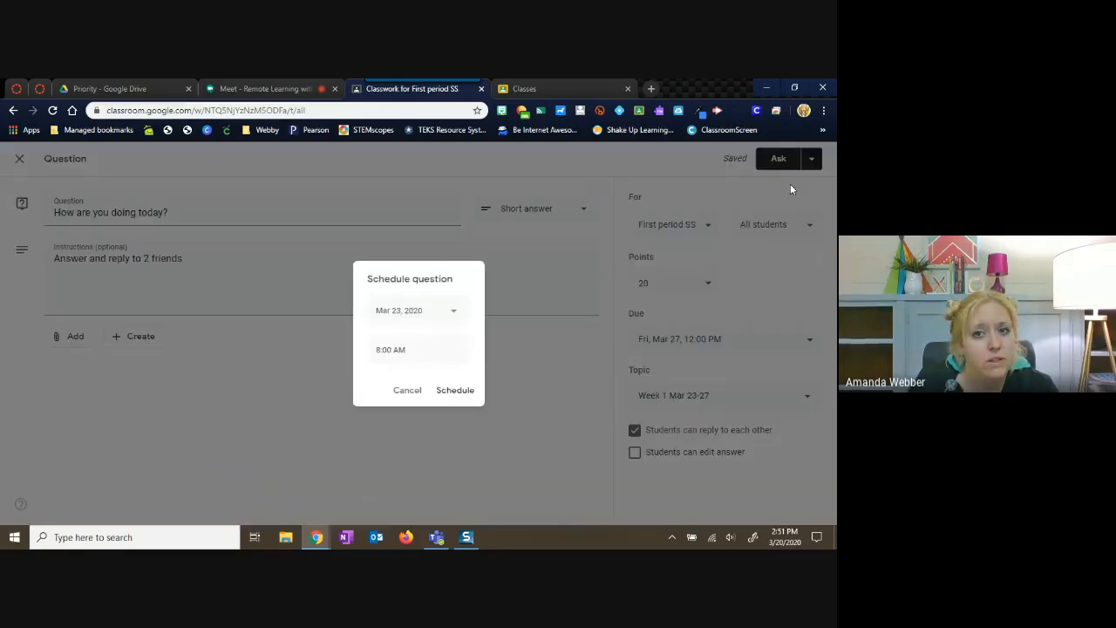
left_click(440, 318)
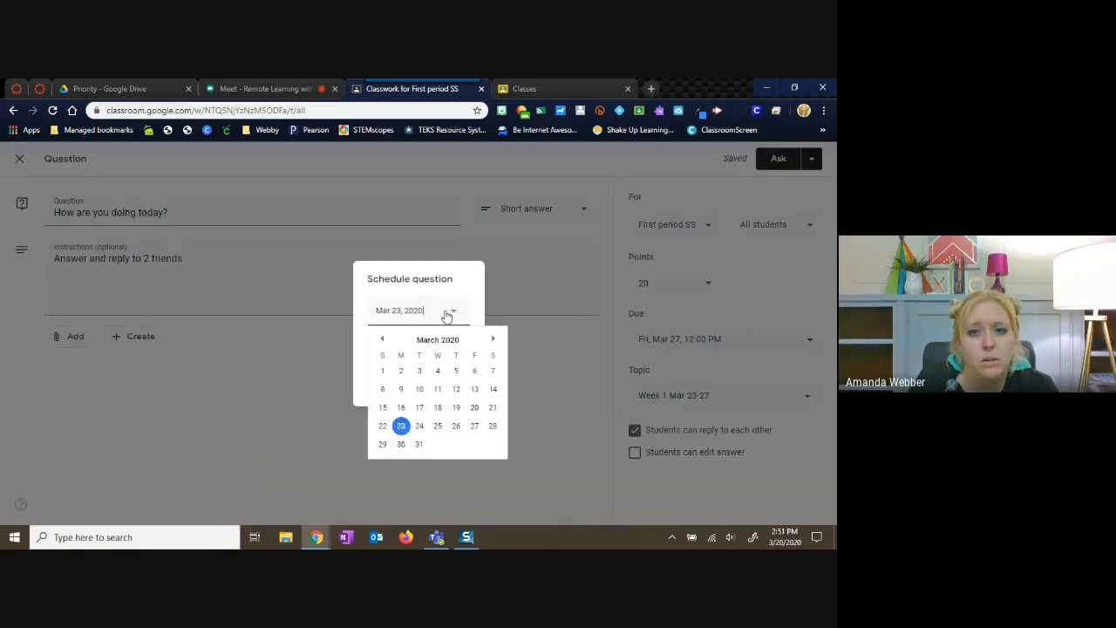
left_click(402, 425)
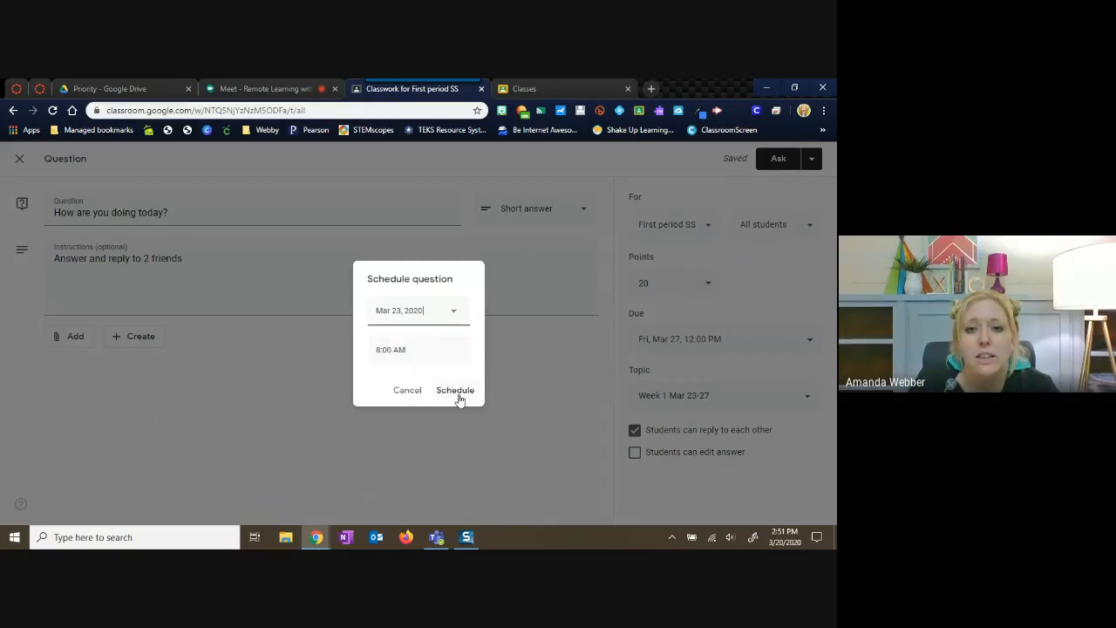
left_click(624, 167)
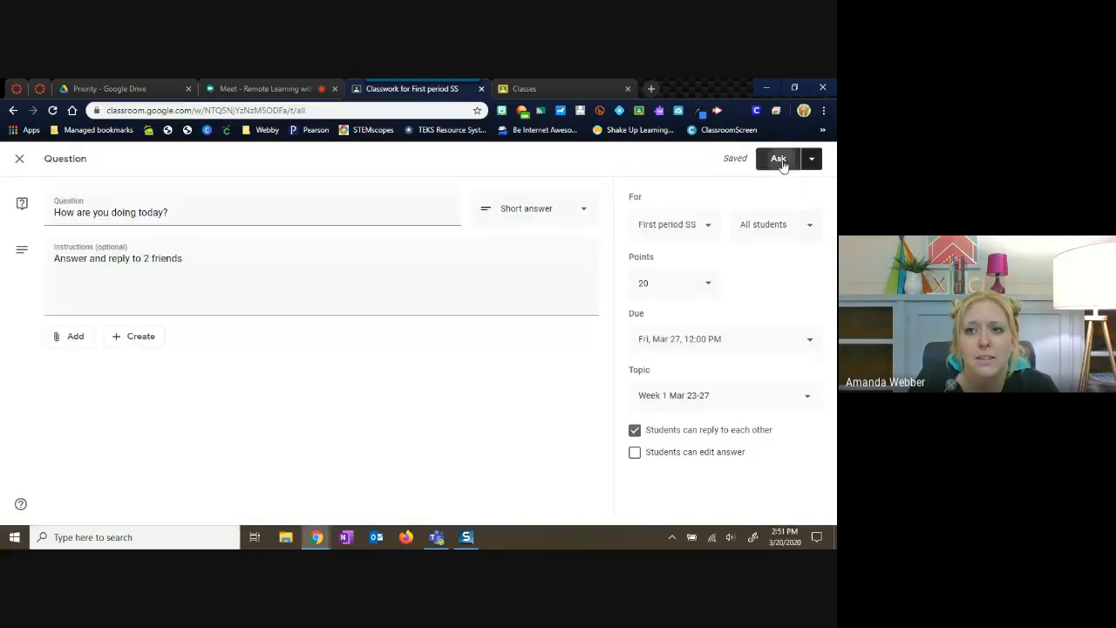
Step: Publish the question to the class immediately
left_click(779, 159)
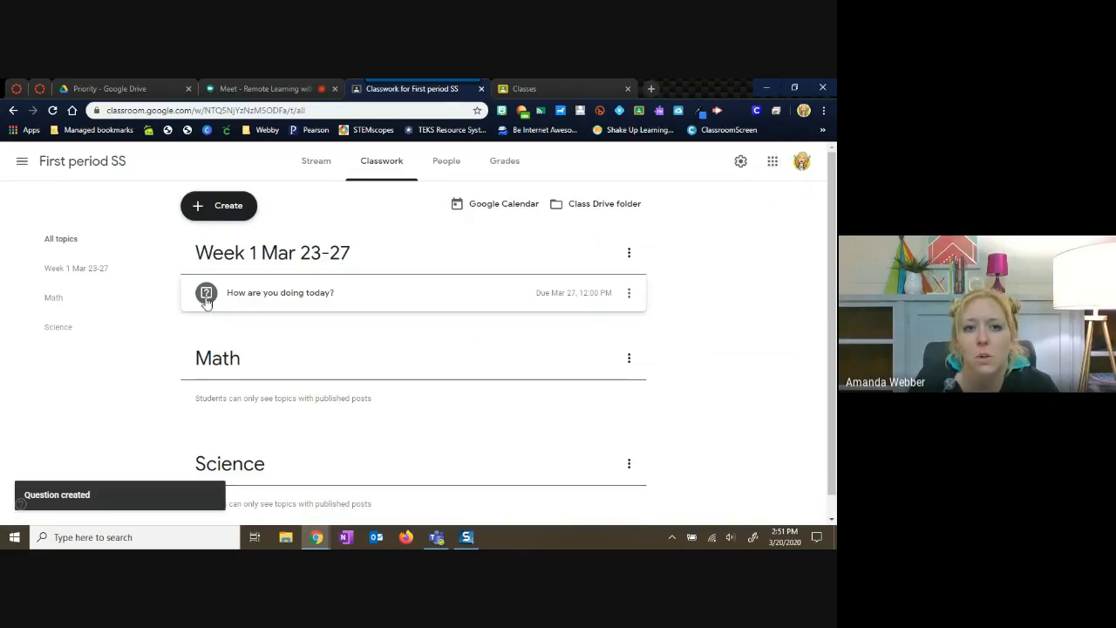
Step: Create a classwork material titled FlipGrid with the description "Here is the link to our Class FlipGrid"
left_click(234, 214)
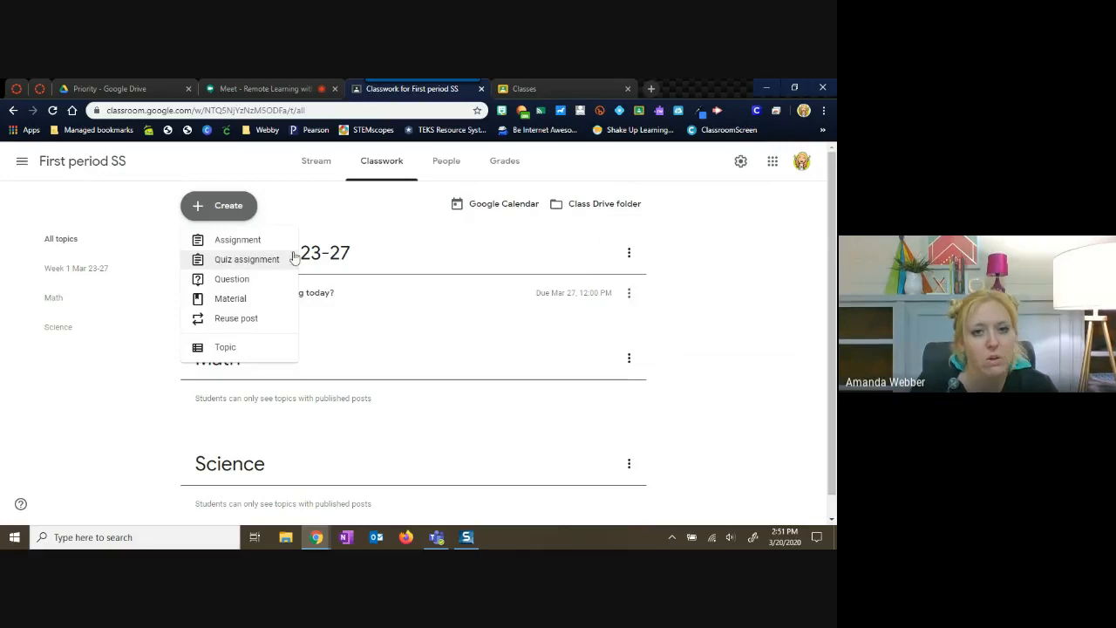
left_click(232, 302)
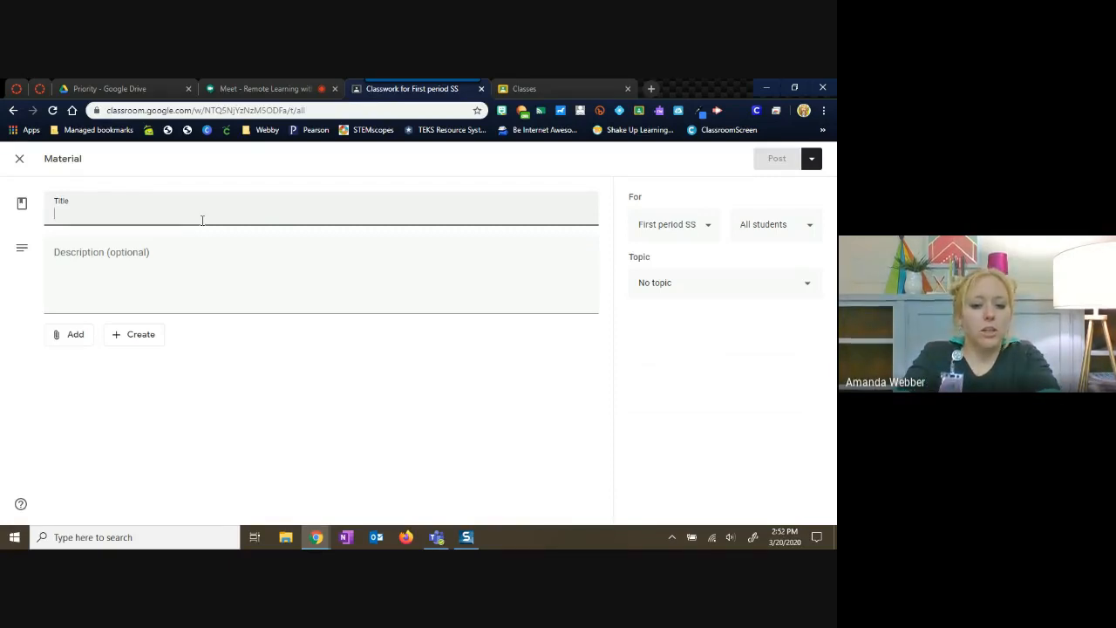
type("l")
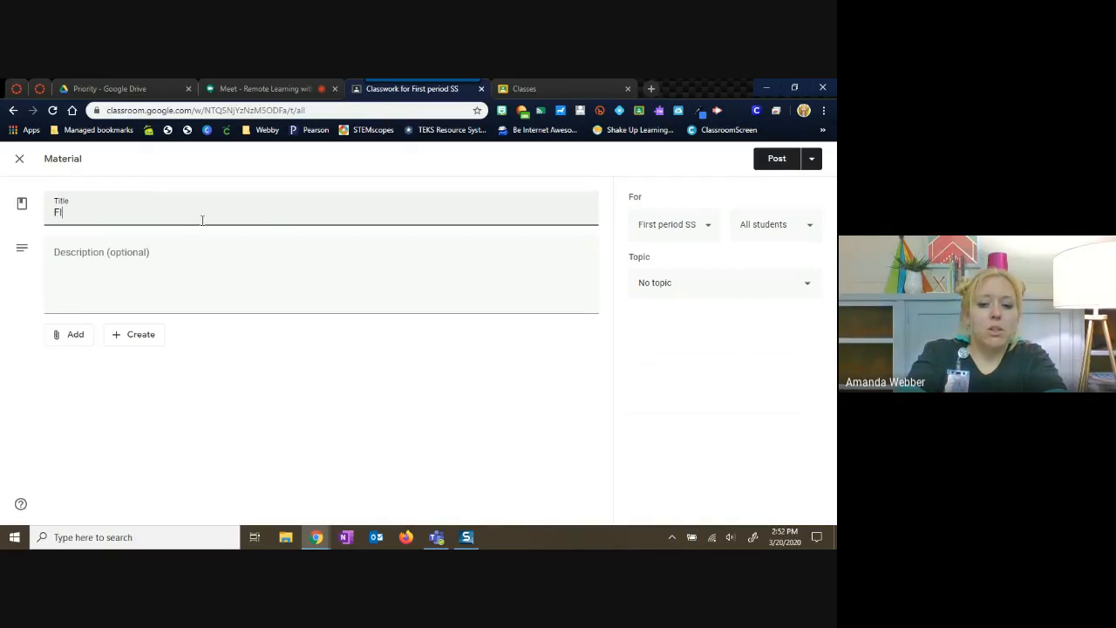
type("ipG")
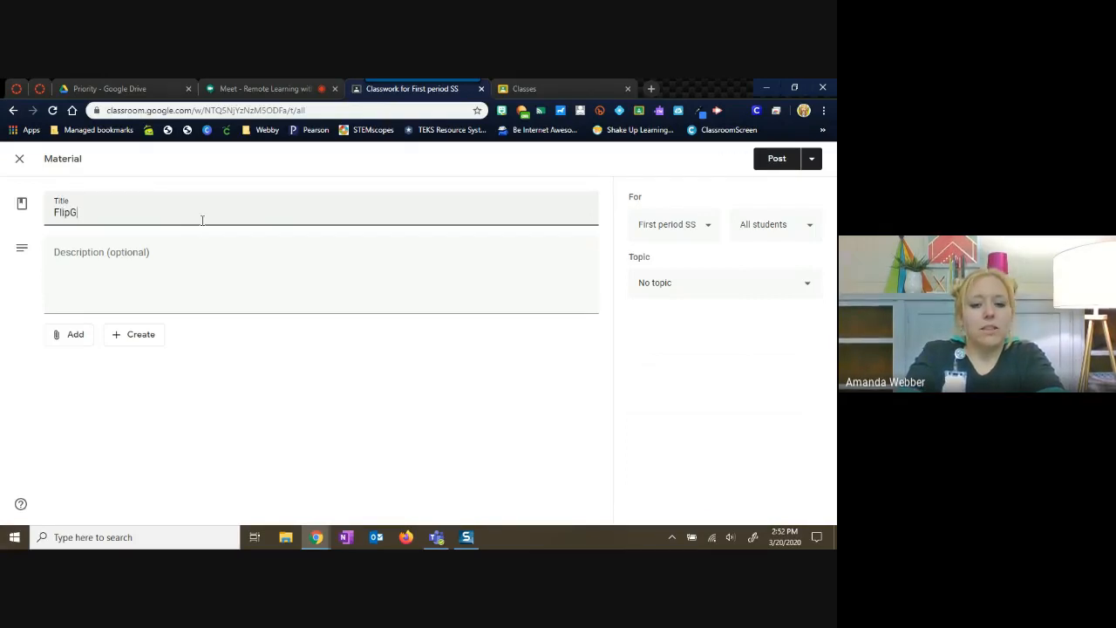
type("rid")
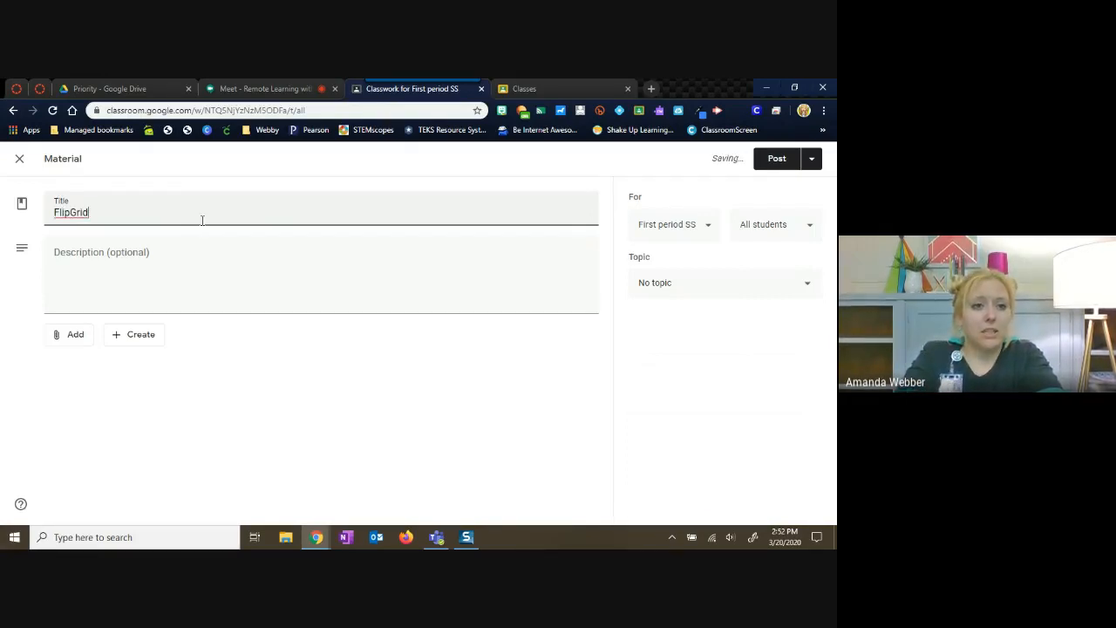
left_click(200, 254)
type("H")
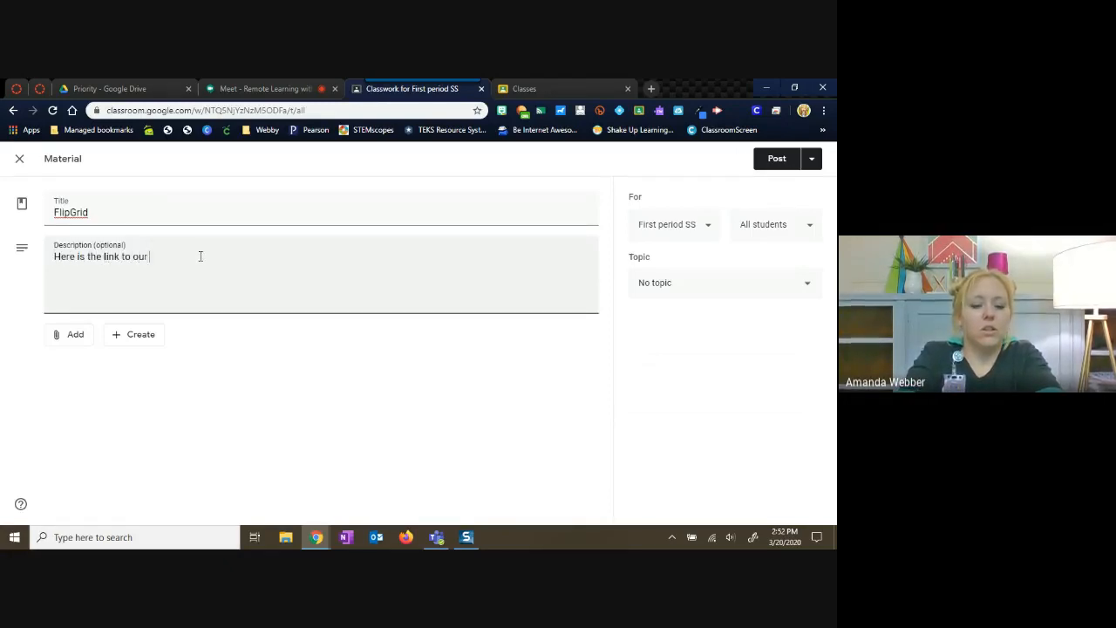
type("ere is the link to our Class FlipGrid")
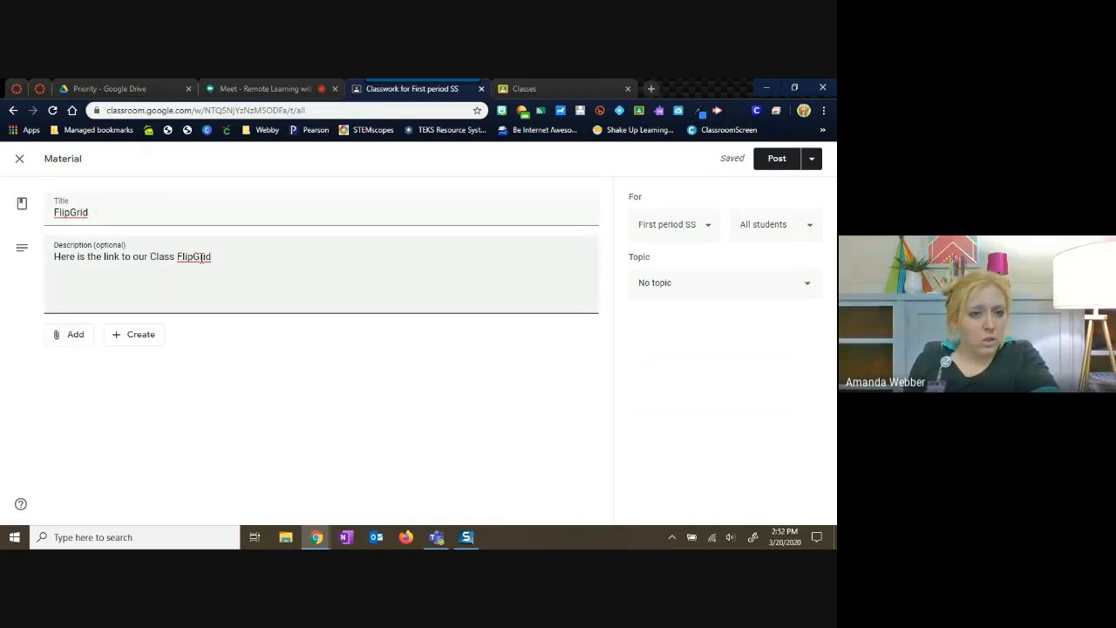
left_click(77, 334)
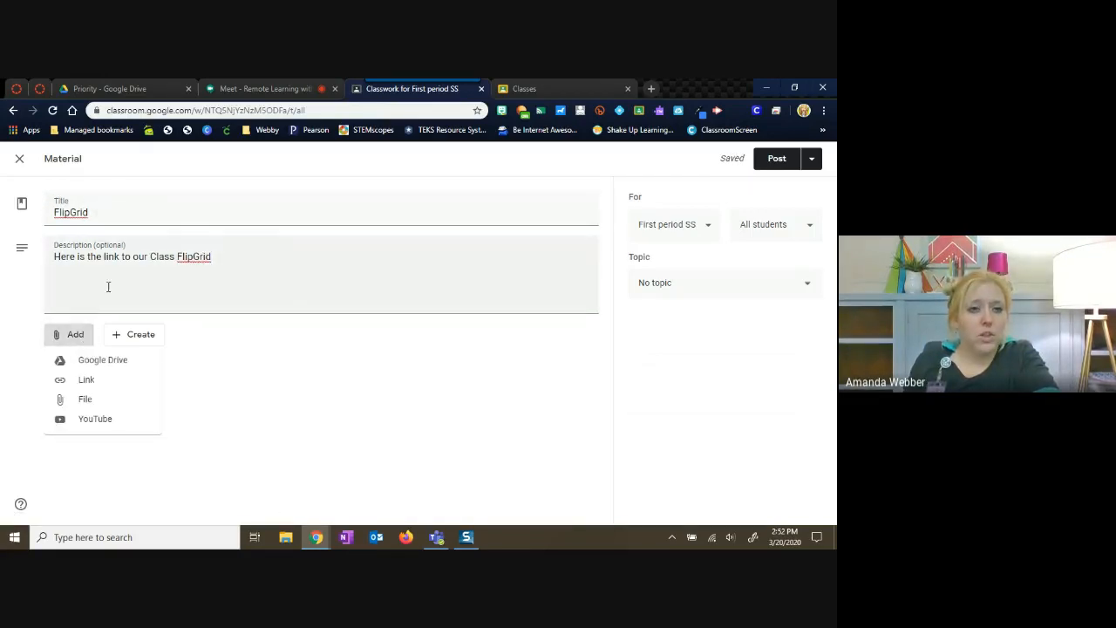
left_click(197, 279)
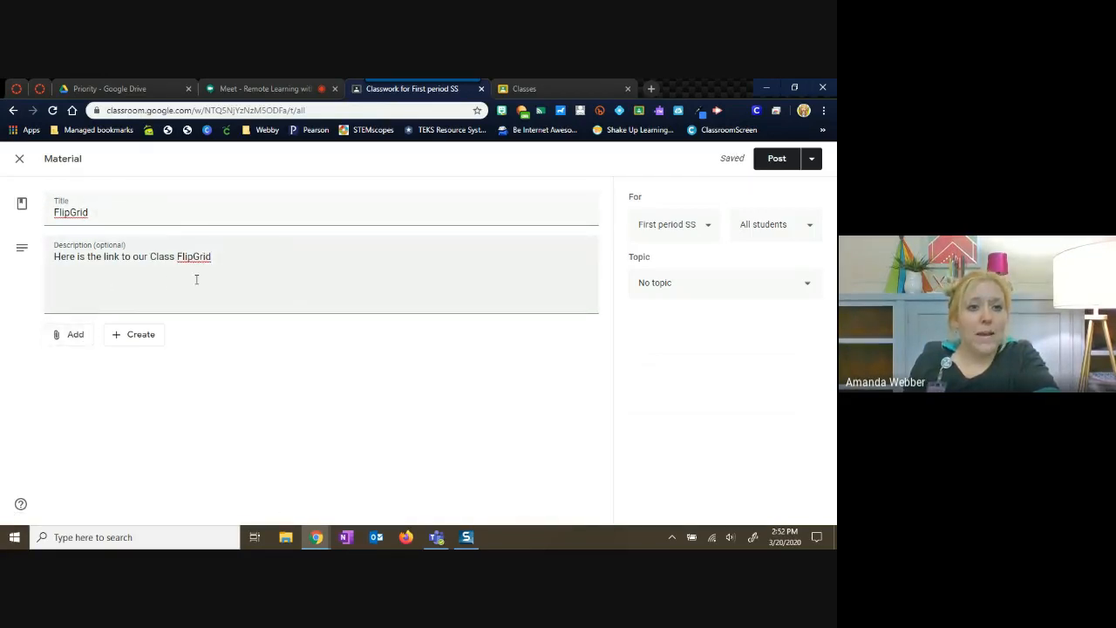
left_click(75, 334)
left_click(89, 379)
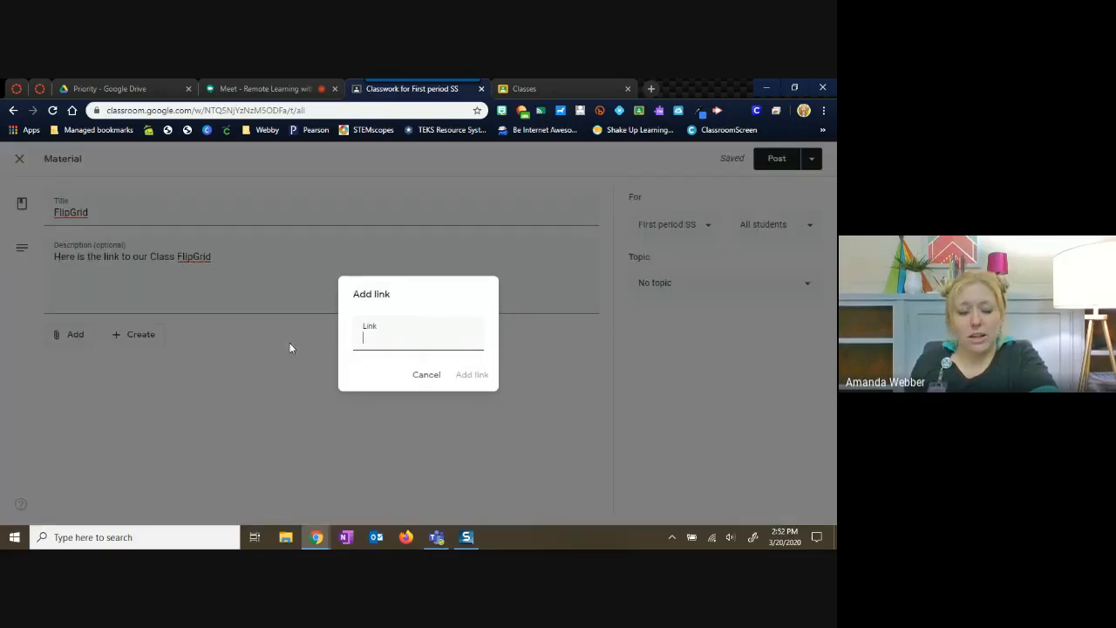
left_click(652, 88)
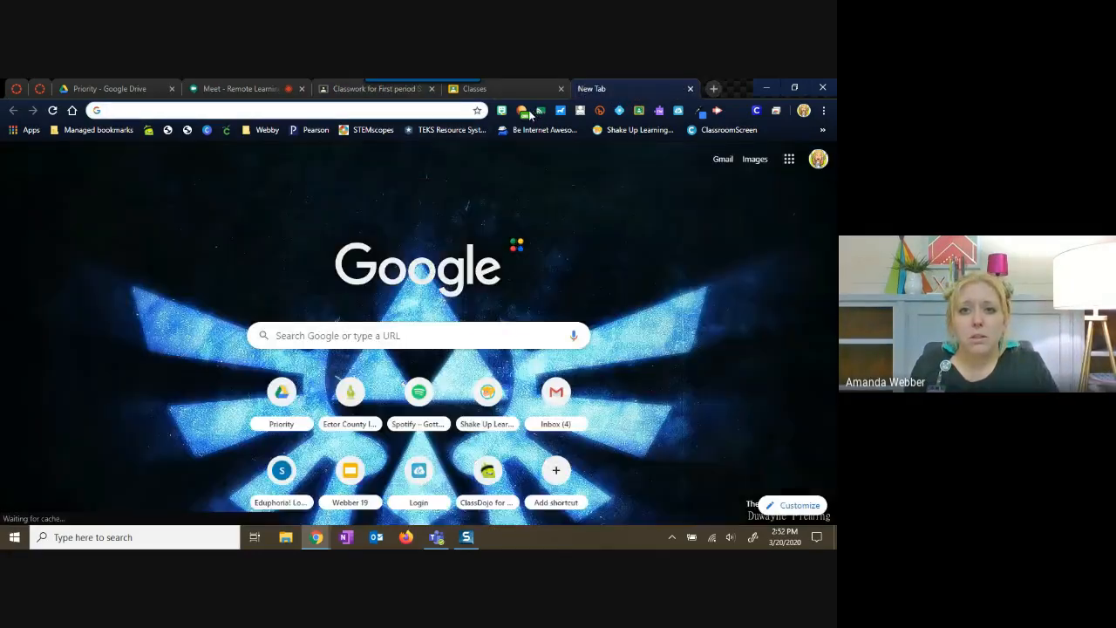
left_click(475, 88)
left_click(349, 90)
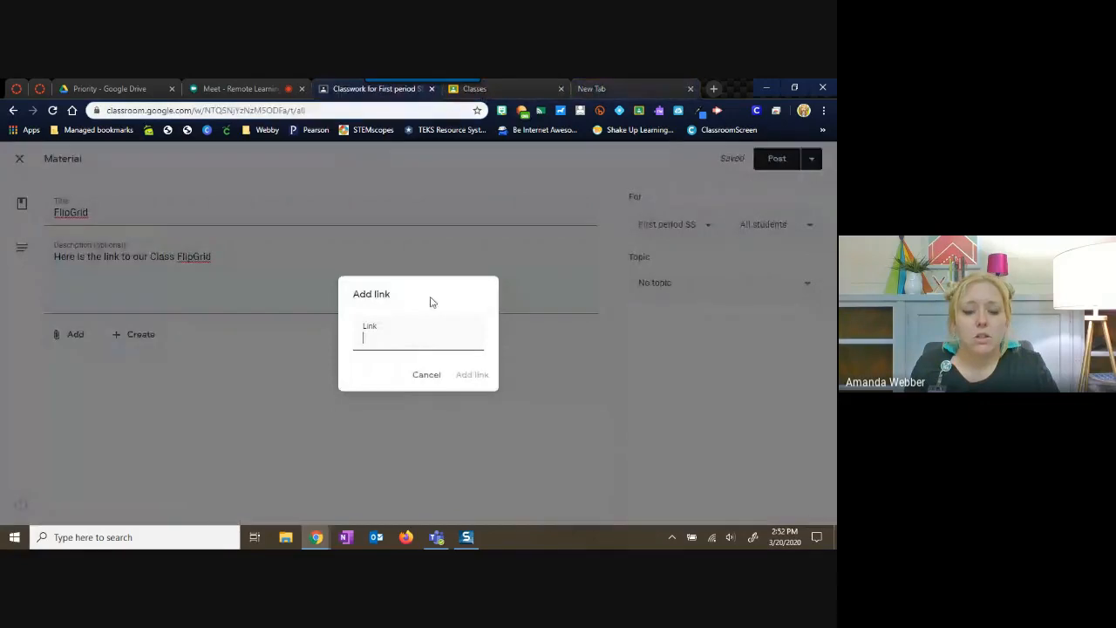
type("www")
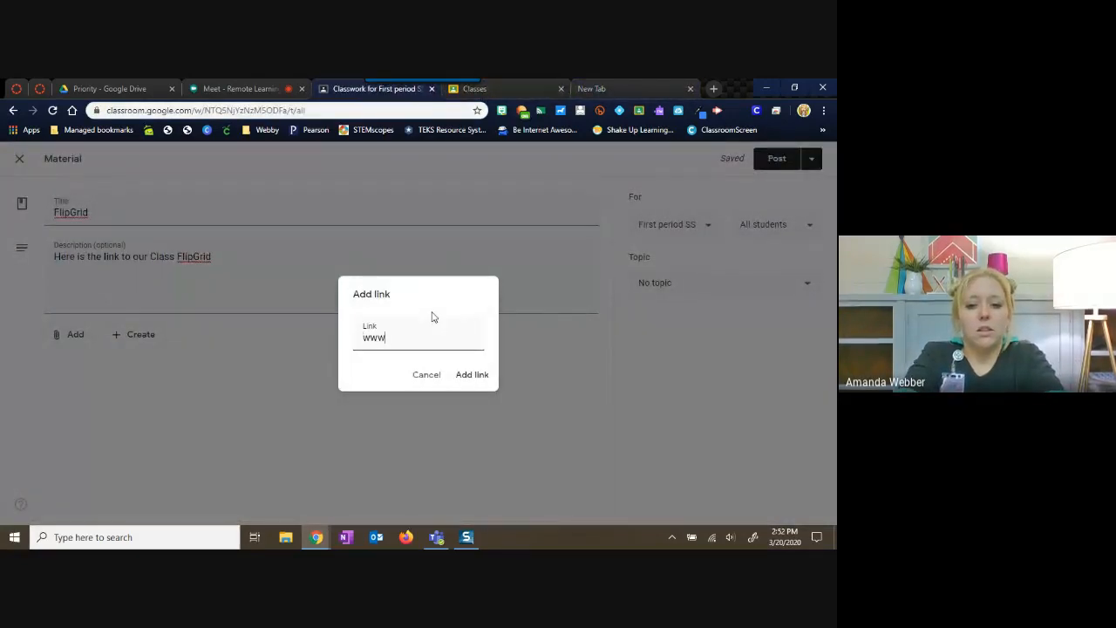
type(".flipgrid")
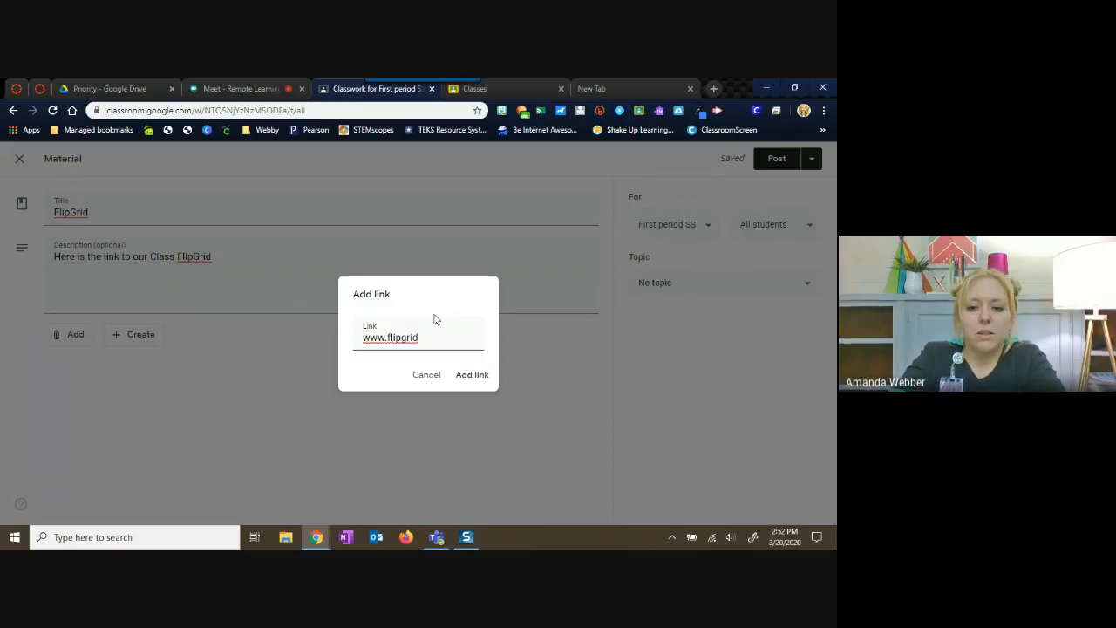
type(".com")
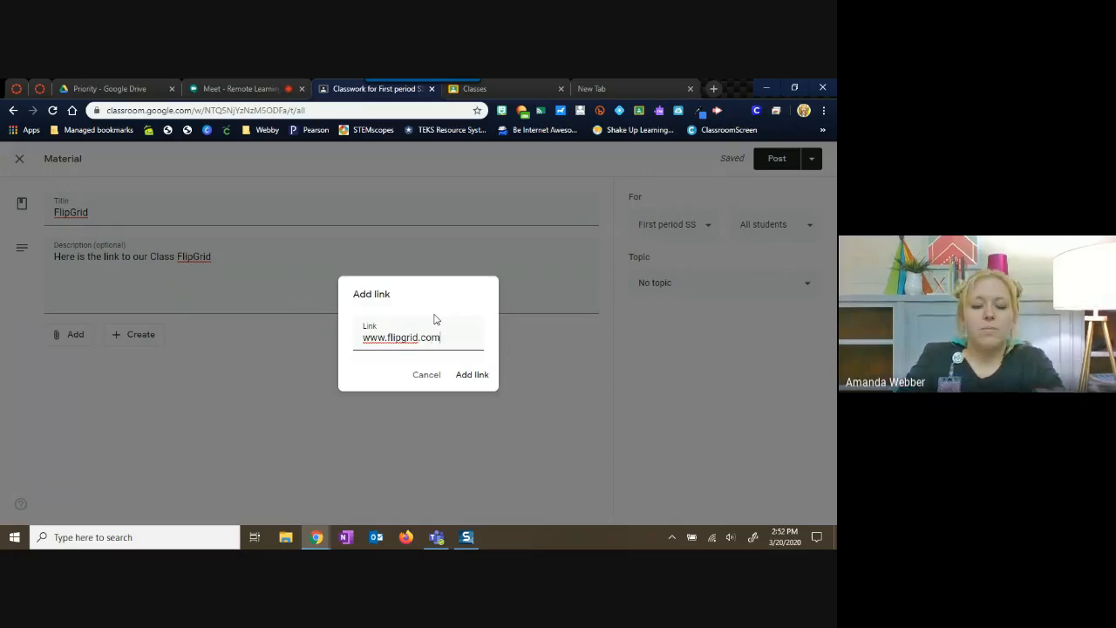
left_click(472, 376)
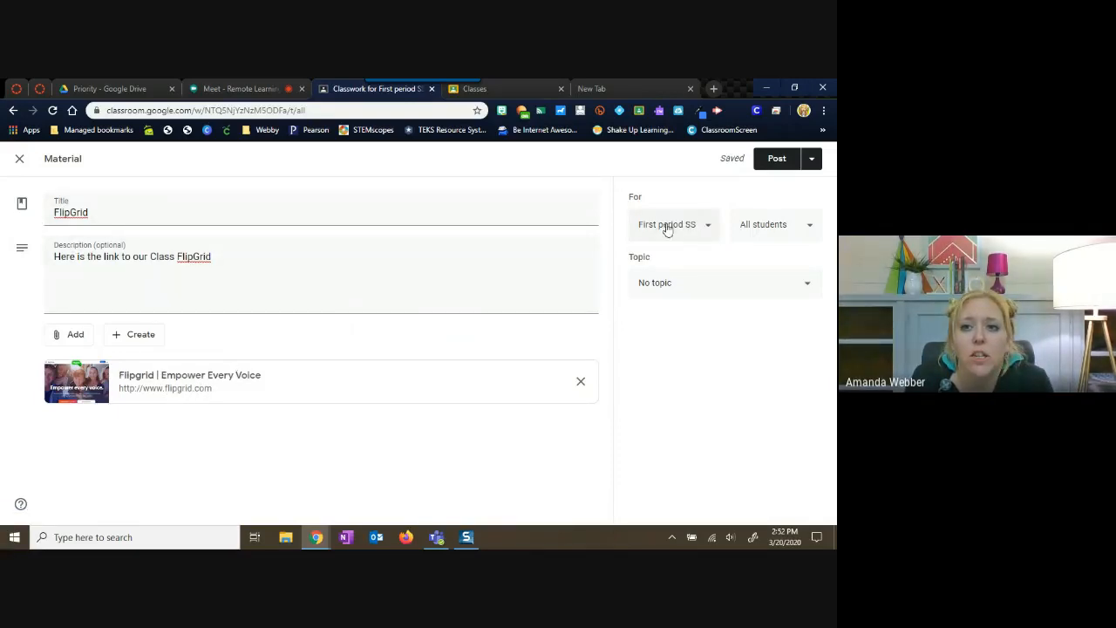
Step: Add the Test#1 class as a recipient of the FlipGrid material and check the topics available for both classes
left_click(712, 226)
left_click(645, 252)
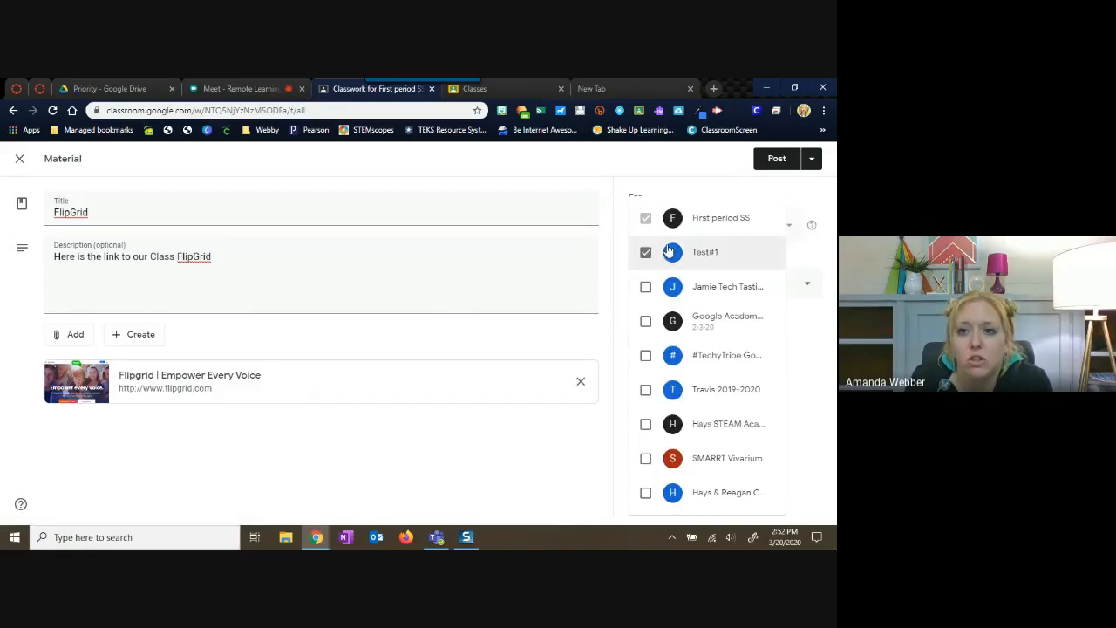
left_click(697, 188)
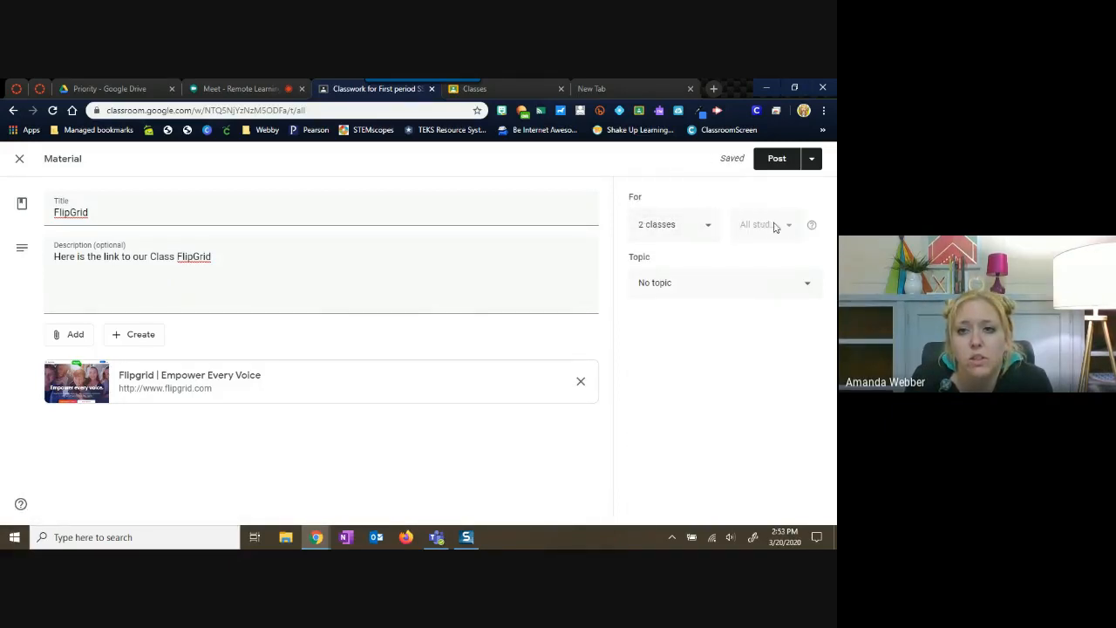
left_click(785, 289)
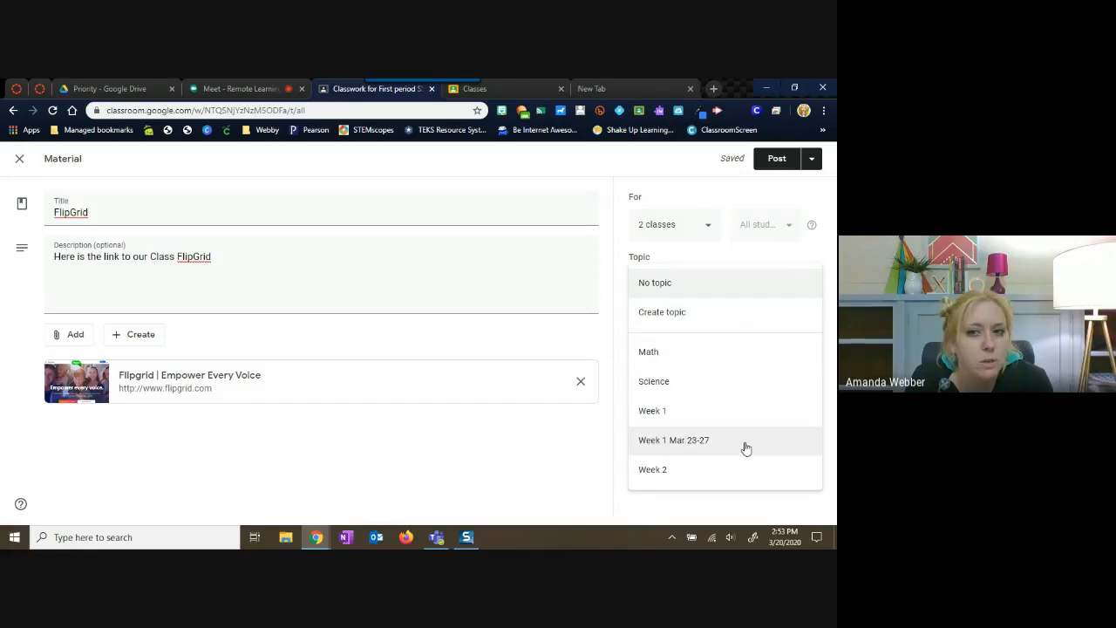
Step: Remove Test#1 from the FlipGrid material's recipients, keeping only First period SS
left_click(705, 227)
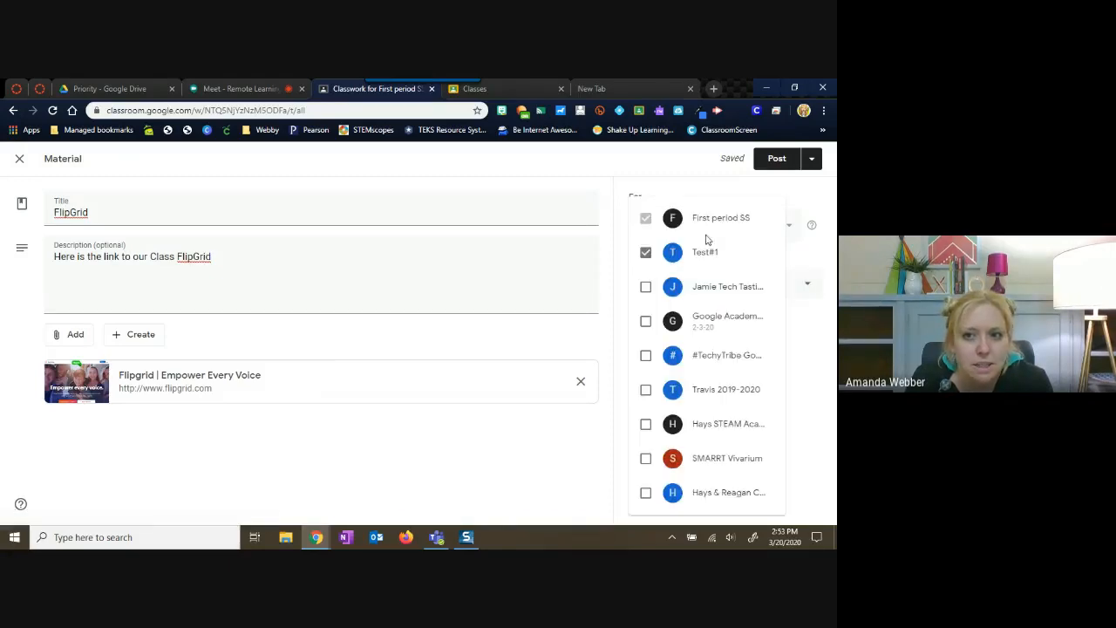
left_click(648, 253)
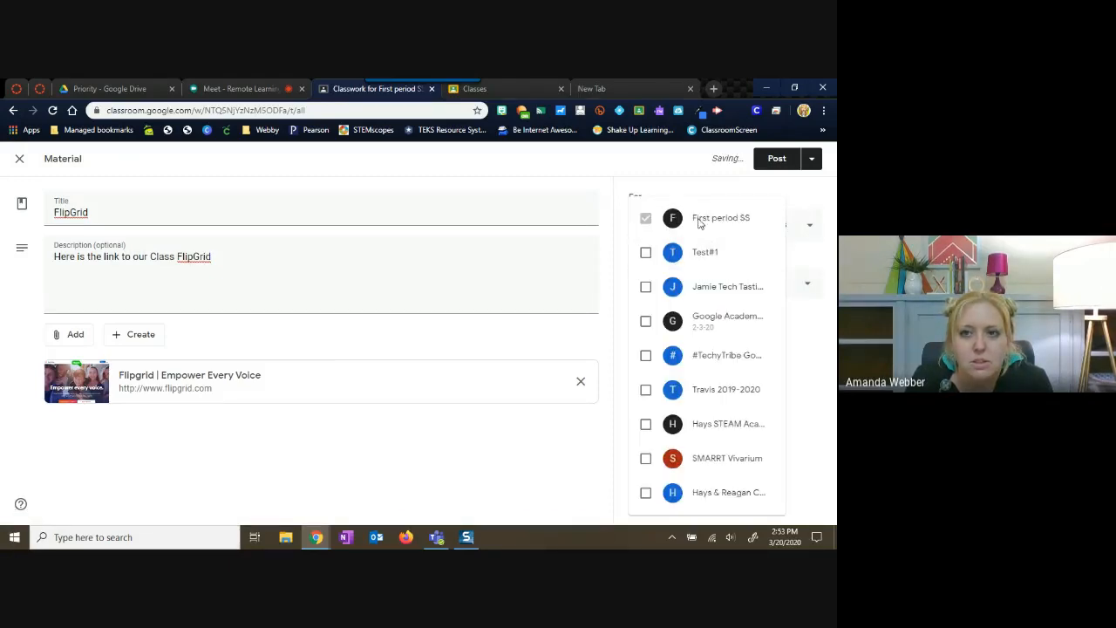
left_click(673, 187)
Step: File the FlipGrid material under the topic Week 1 Mar 23-27 and post it immediately
left_click(703, 284)
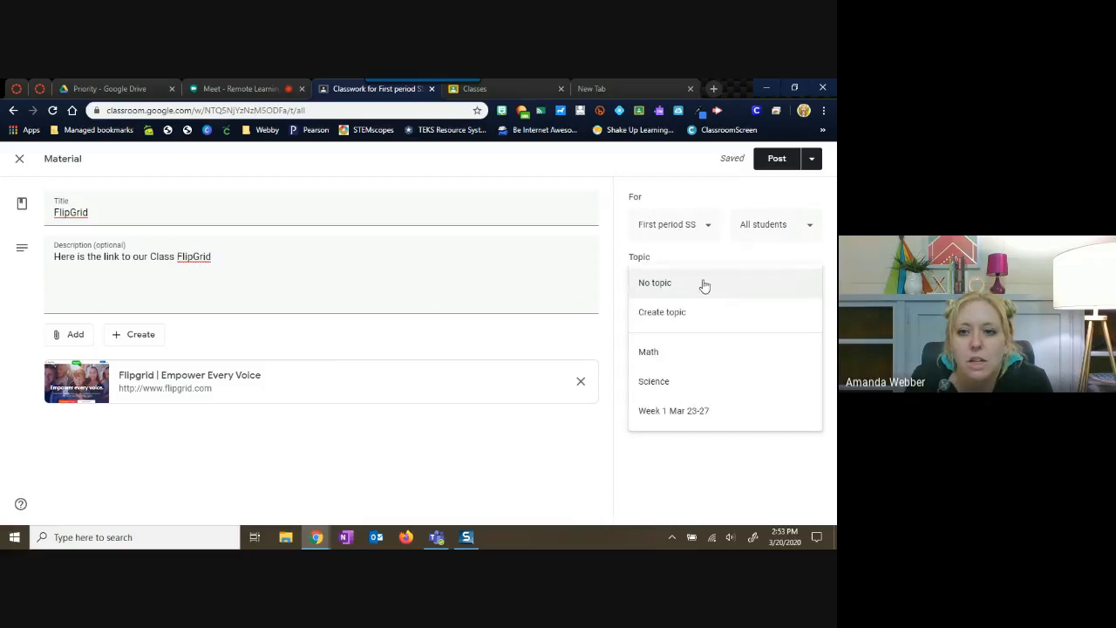
left_click(700, 419)
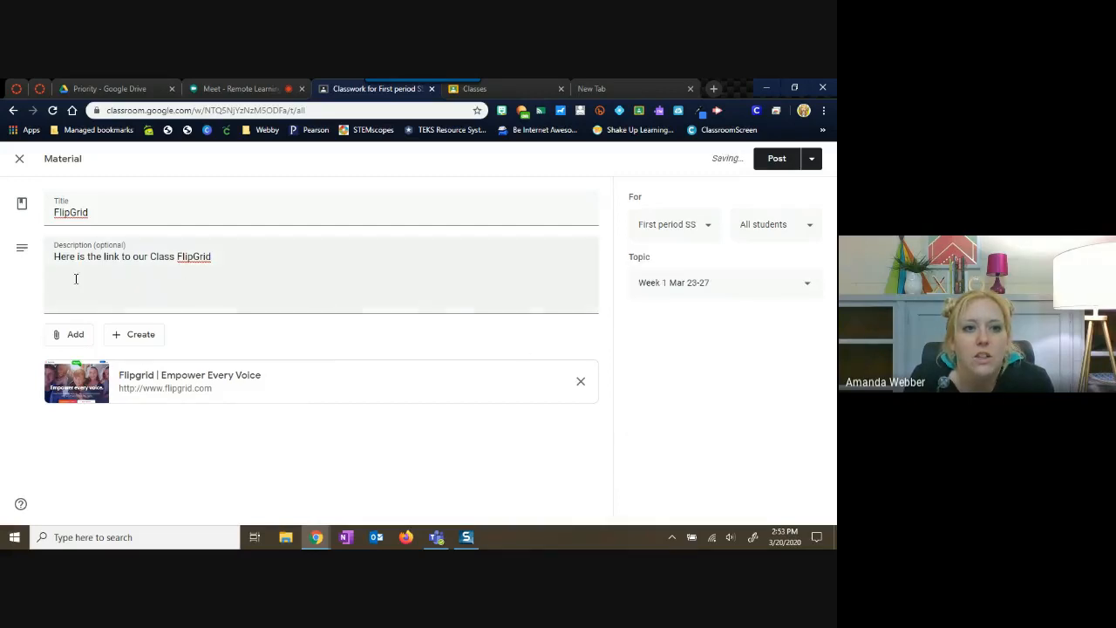
left_click(811, 158)
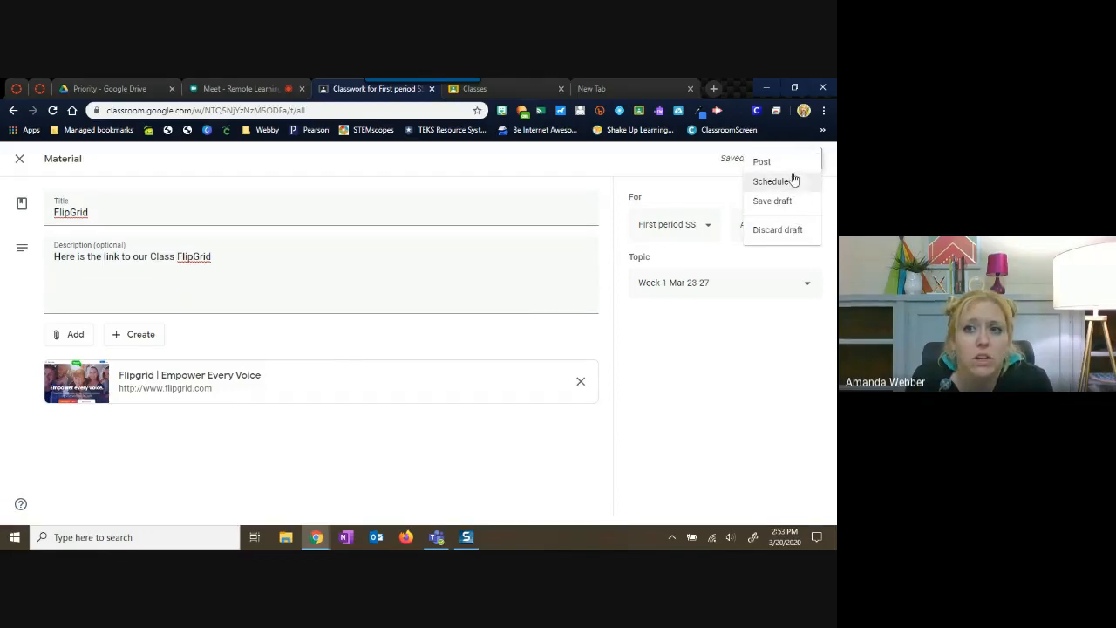
left_click(779, 165)
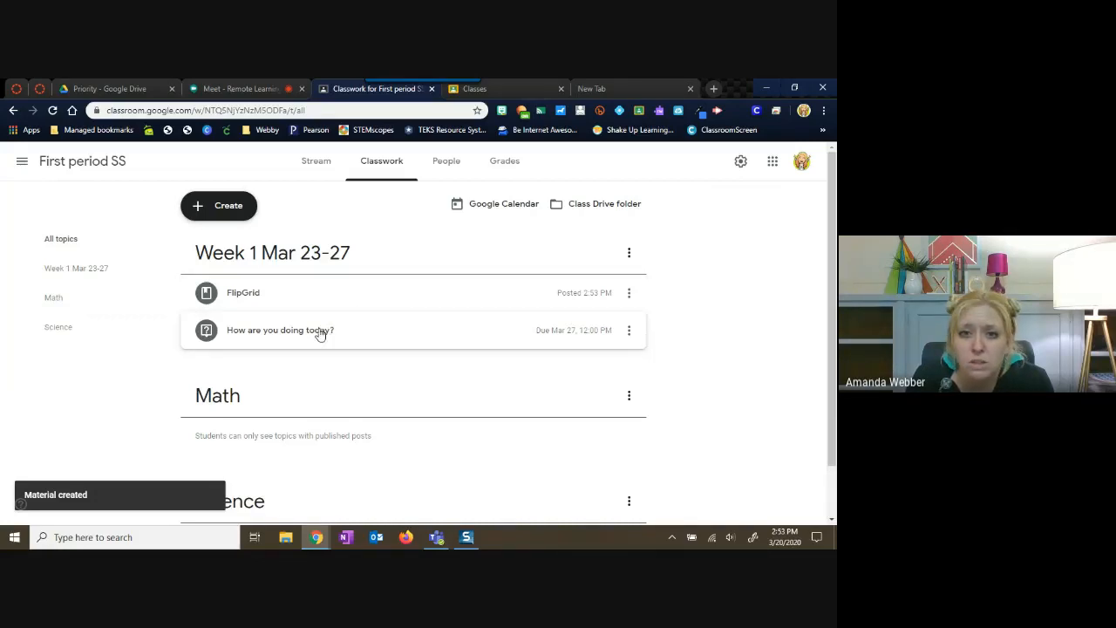
Step: Move the question "How are you doing today?" above FlipGrid in Week 1 Mar 23-27 and back below it
left_click_drag(308, 332, 307, 295)
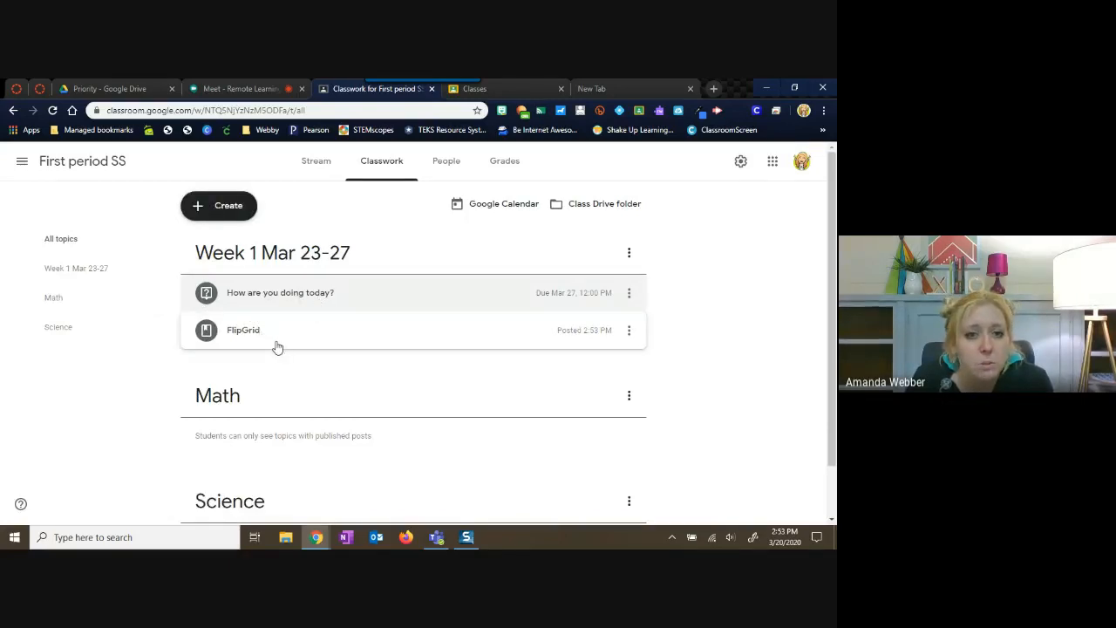
mouse_move(306, 306)
left_mouse_down()
mouse_move(299, 341)
mouse_move(296, 318)
left_mouse_up()
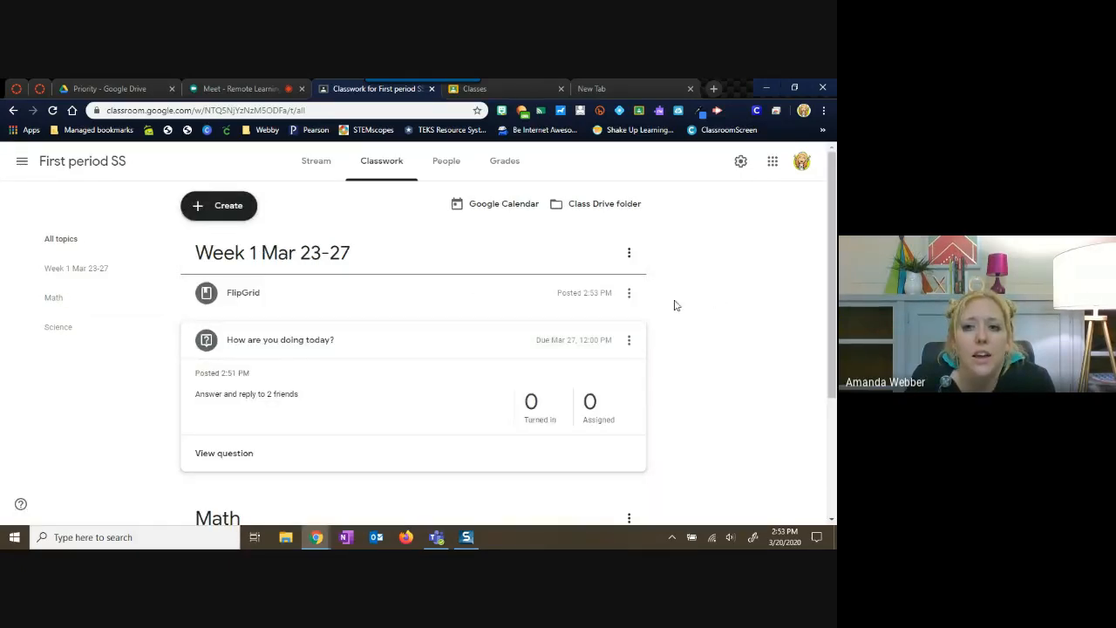
Step: Reuse the question titled delete from the Test#1 class, creating new copies of all attachments
left_click(234, 216)
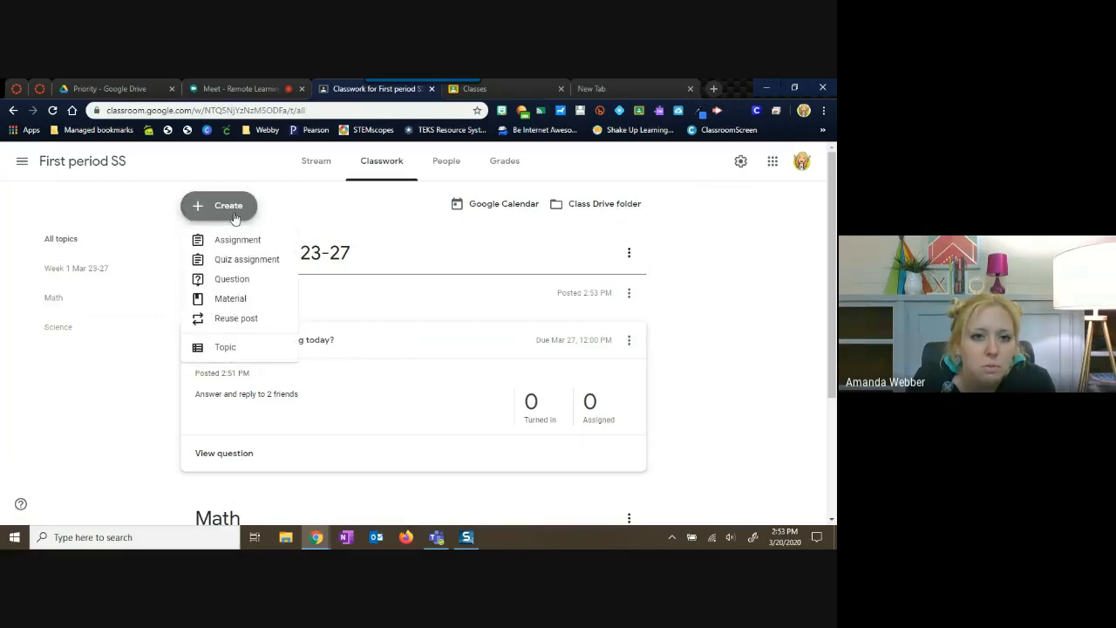
left_click(246, 321)
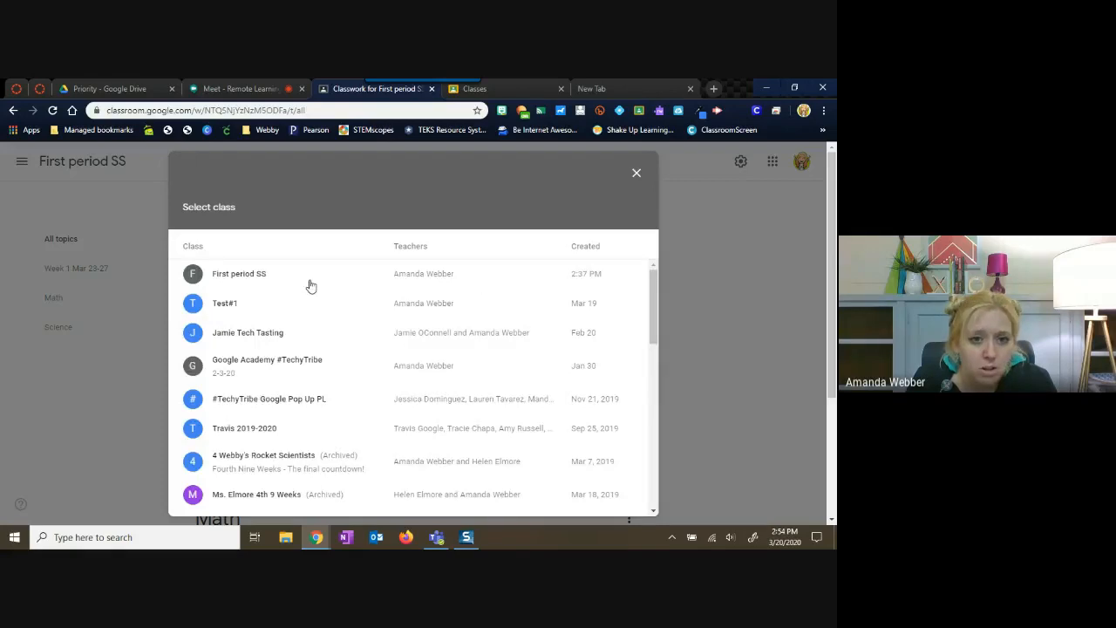
left_click(230, 307)
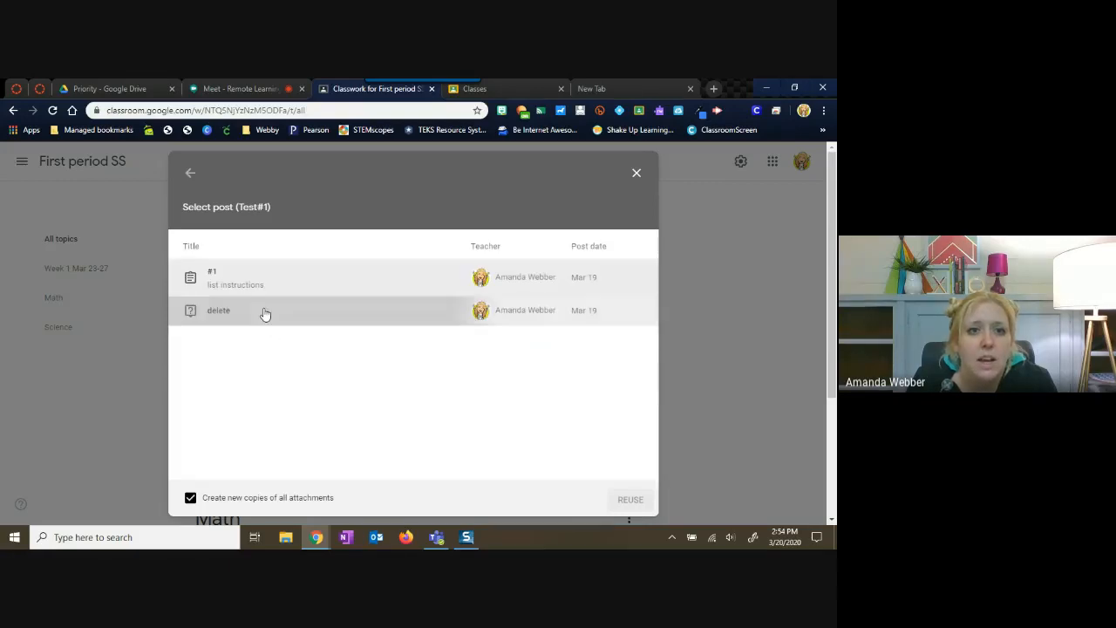
left_click(265, 318)
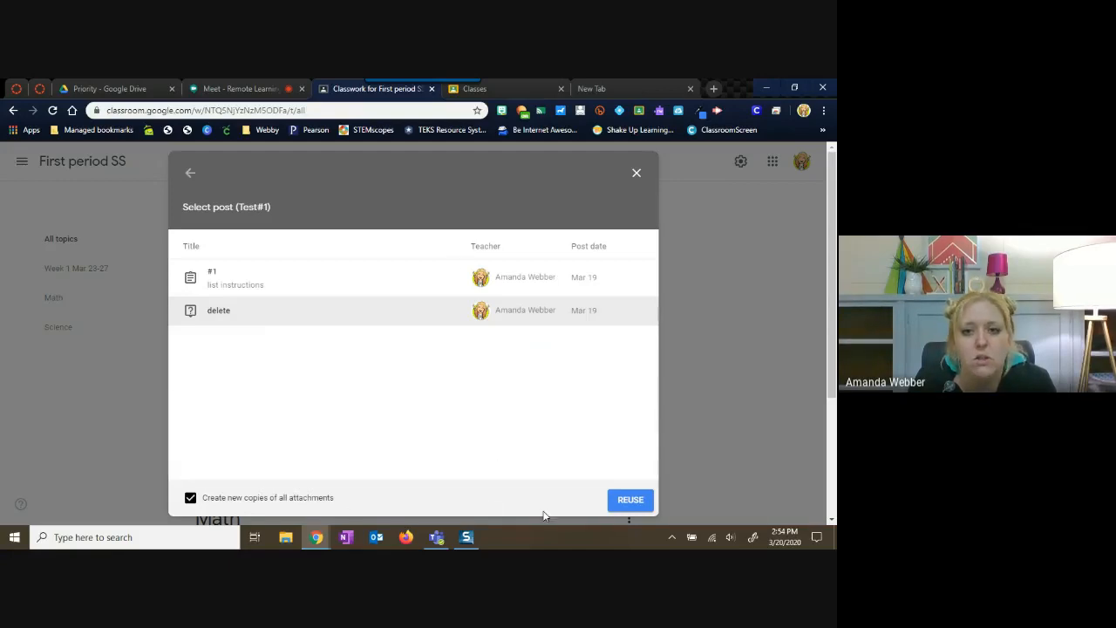
left_click(632, 505)
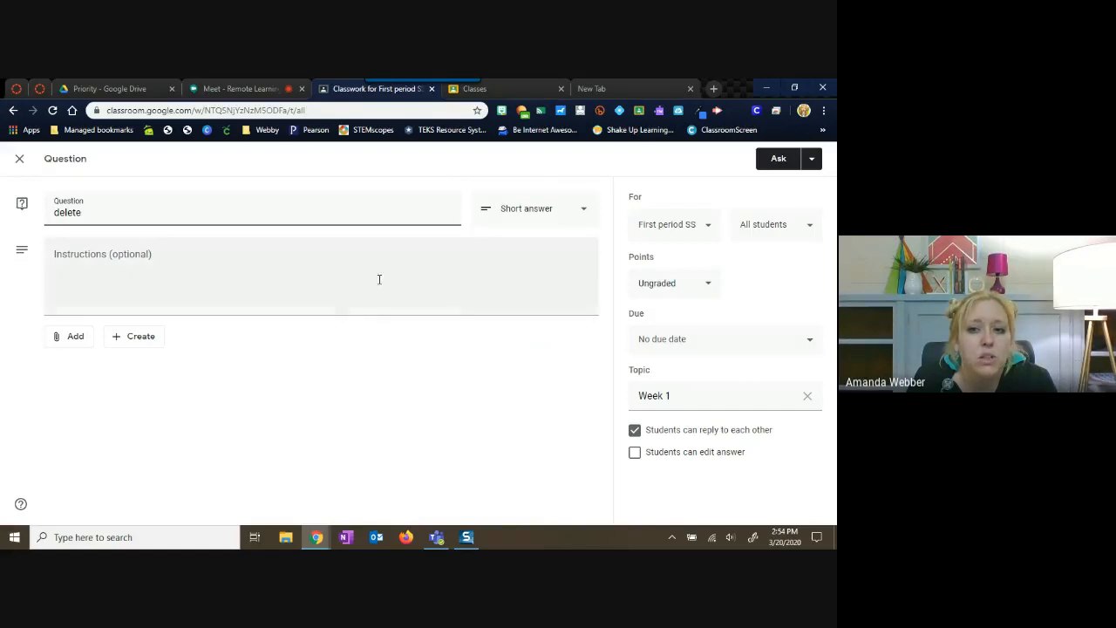
Step: Check the due date options of the reused question and discard its draft
left_click(732, 347)
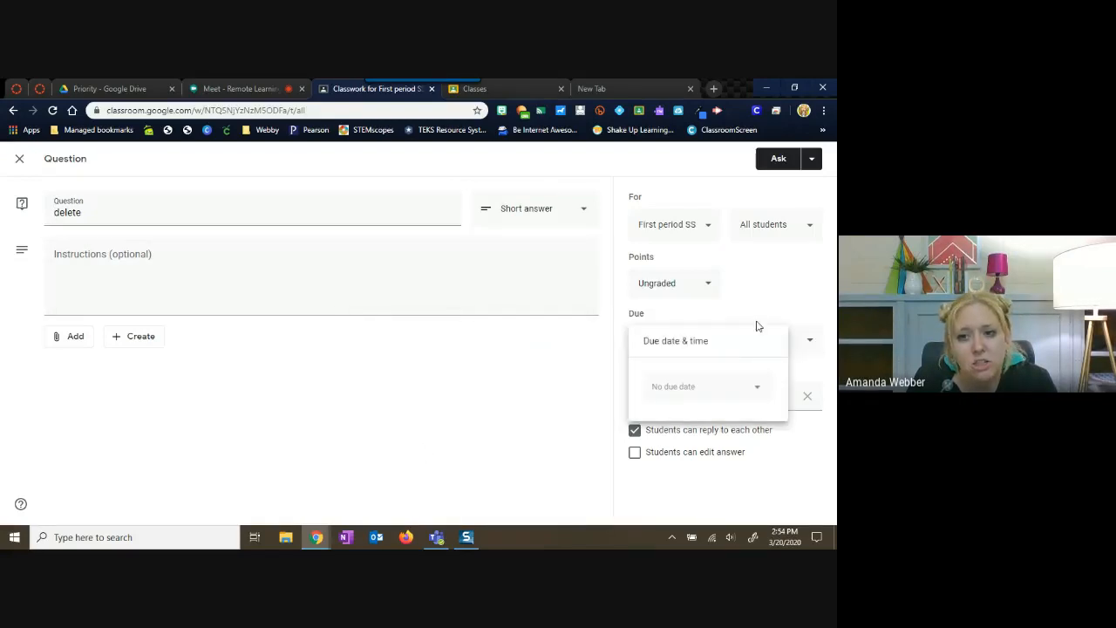
left_click(755, 321)
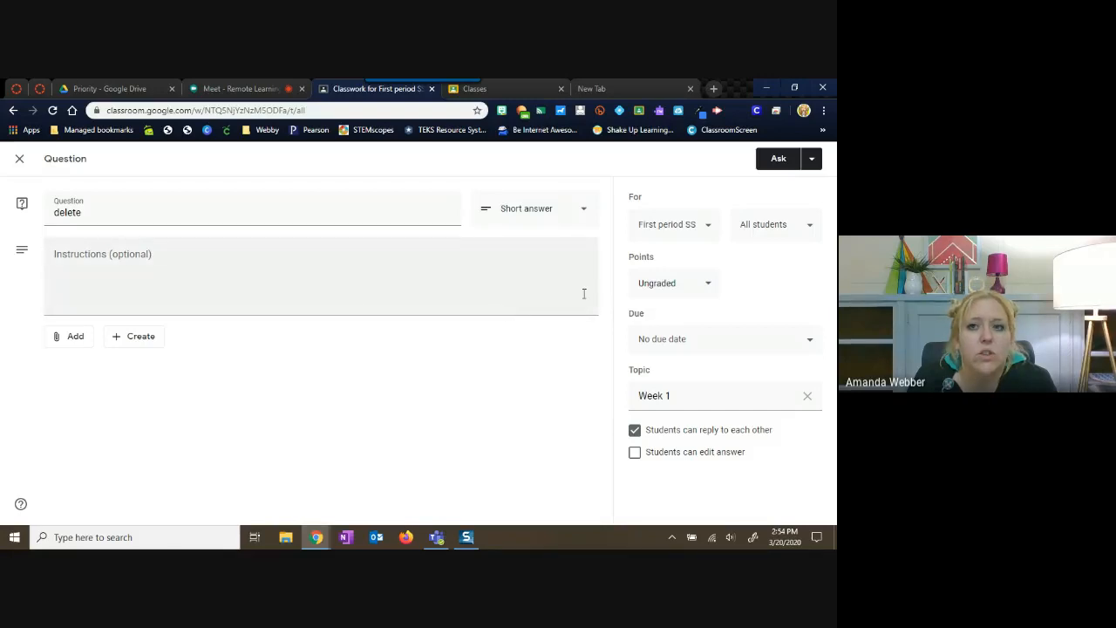
left_click(813, 161)
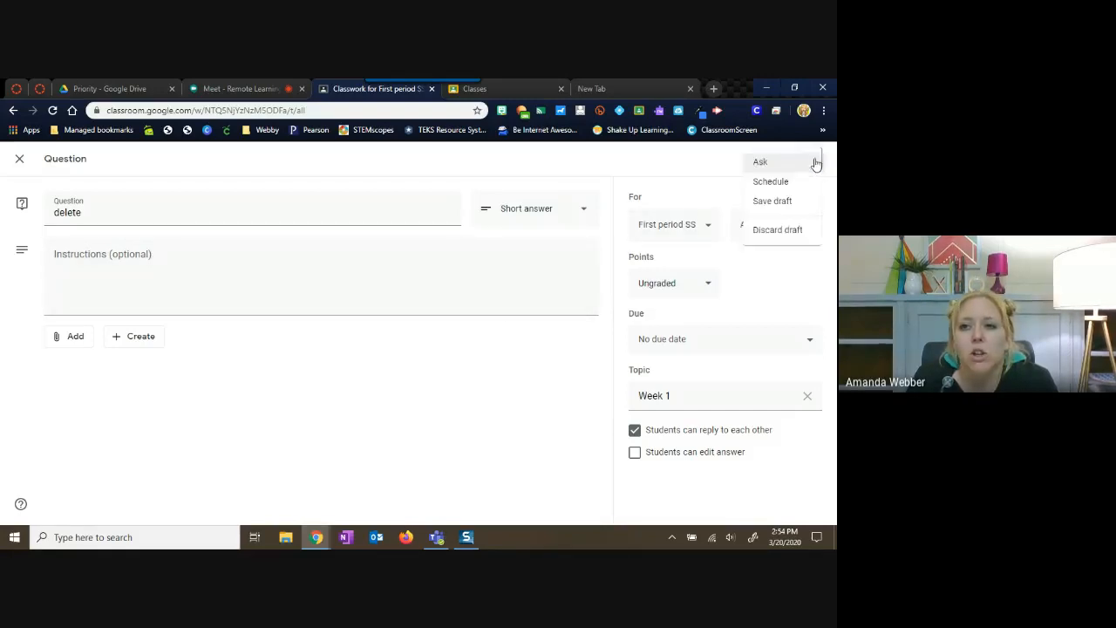
left_click(779, 230)
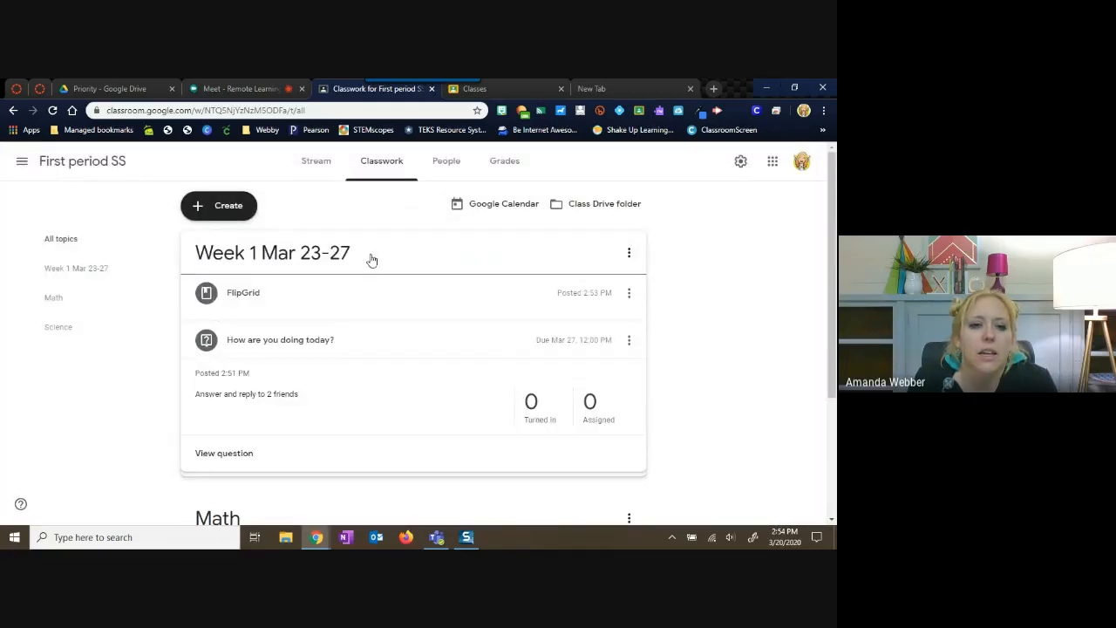
Step: Create a new classwork assignment titled Practice, leaving its instructions blank
left_click(224, 208)
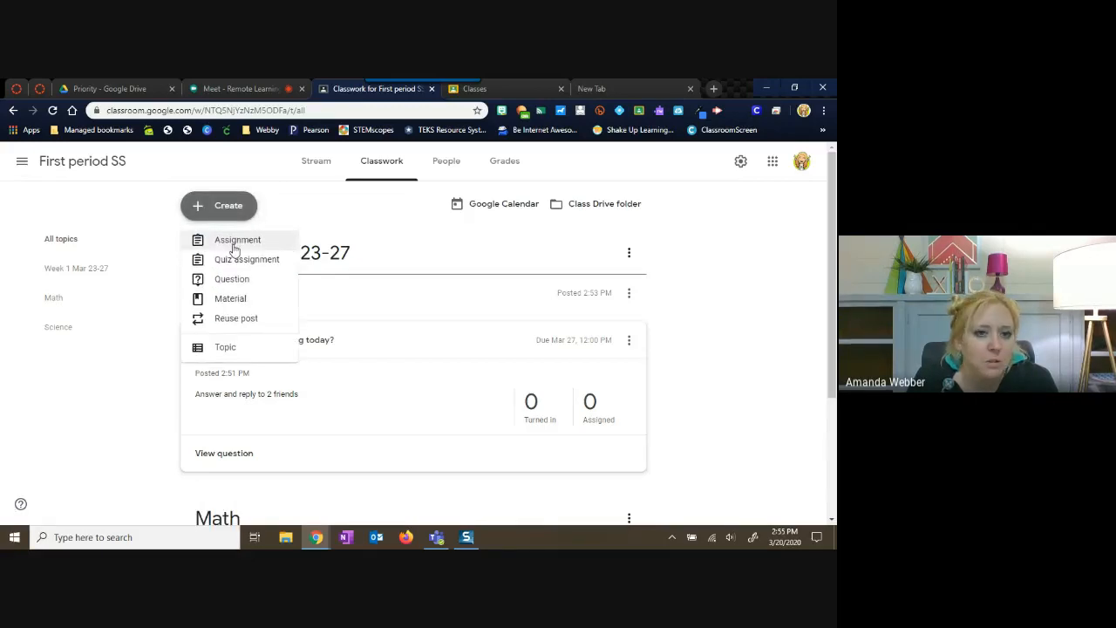
left_click(222, 248)
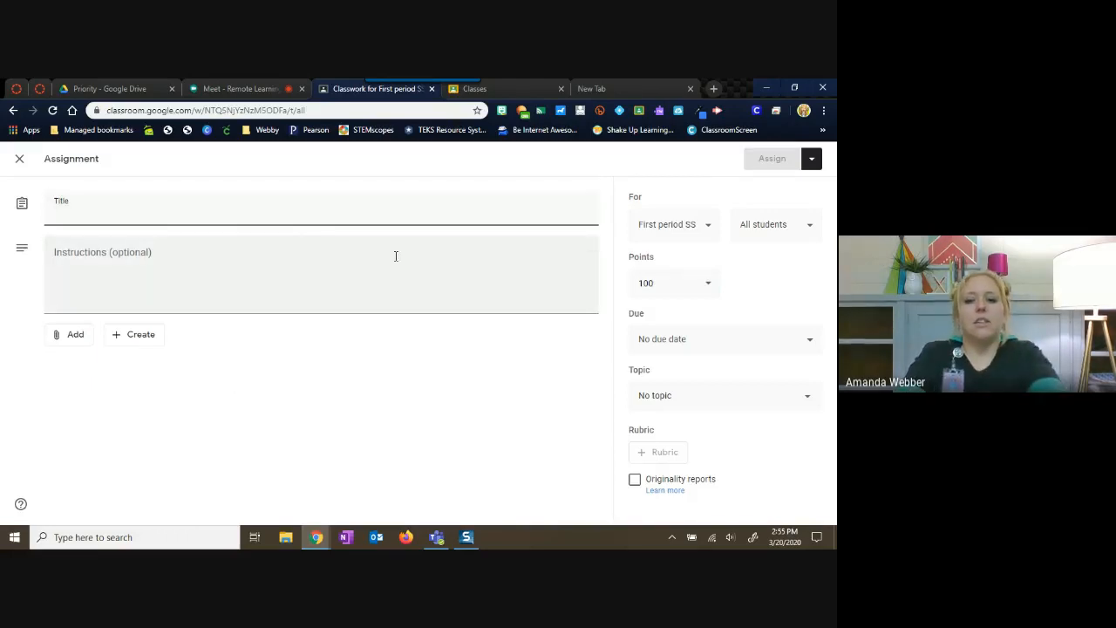
type("Practi")
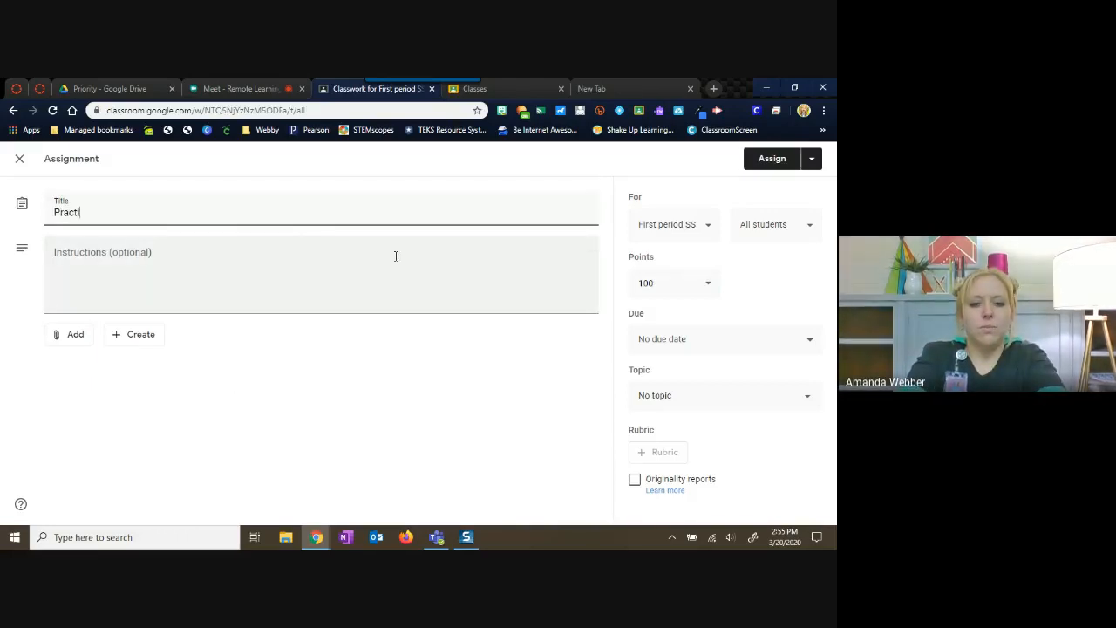
type("ce")
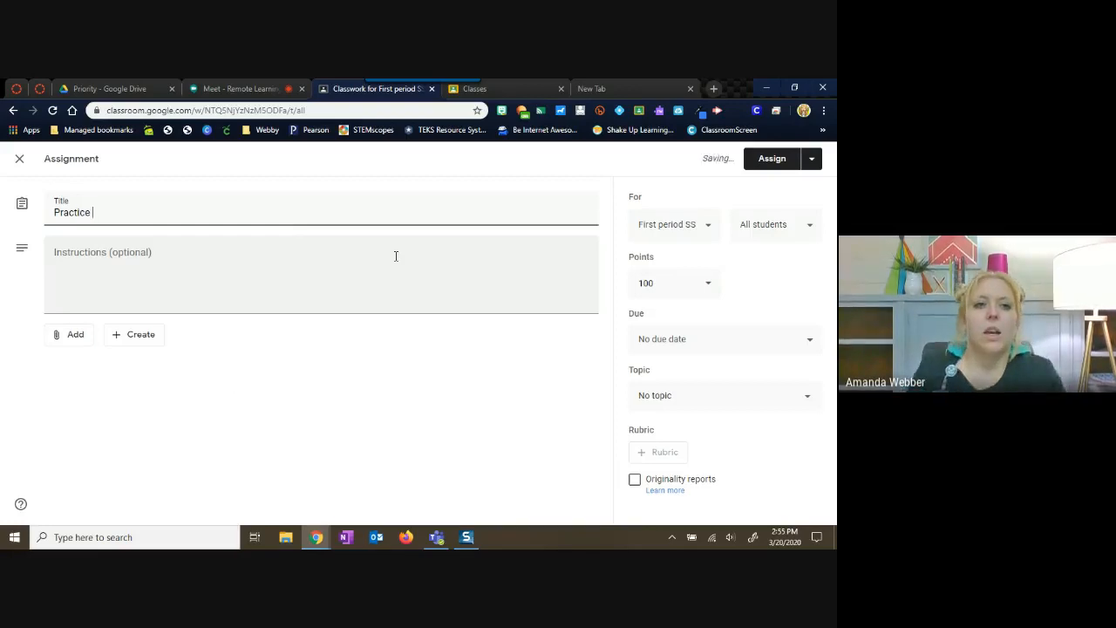
left_click(340, 259)
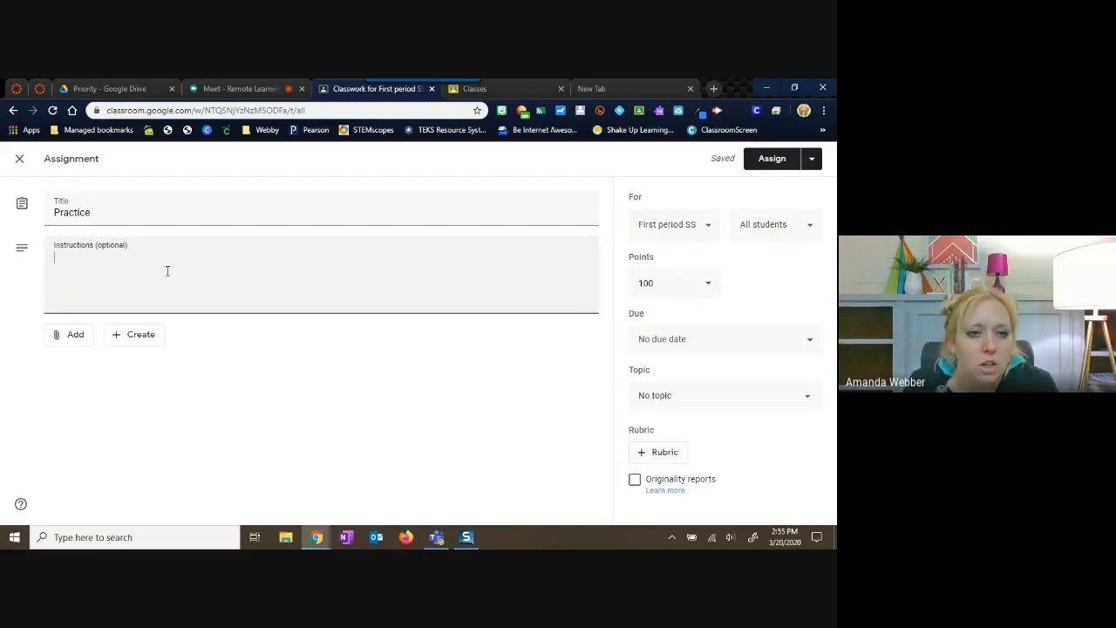
Step: Review the attachment source options and create a new Google Docs document attached to the Practice assignment
left_click(75, 336)
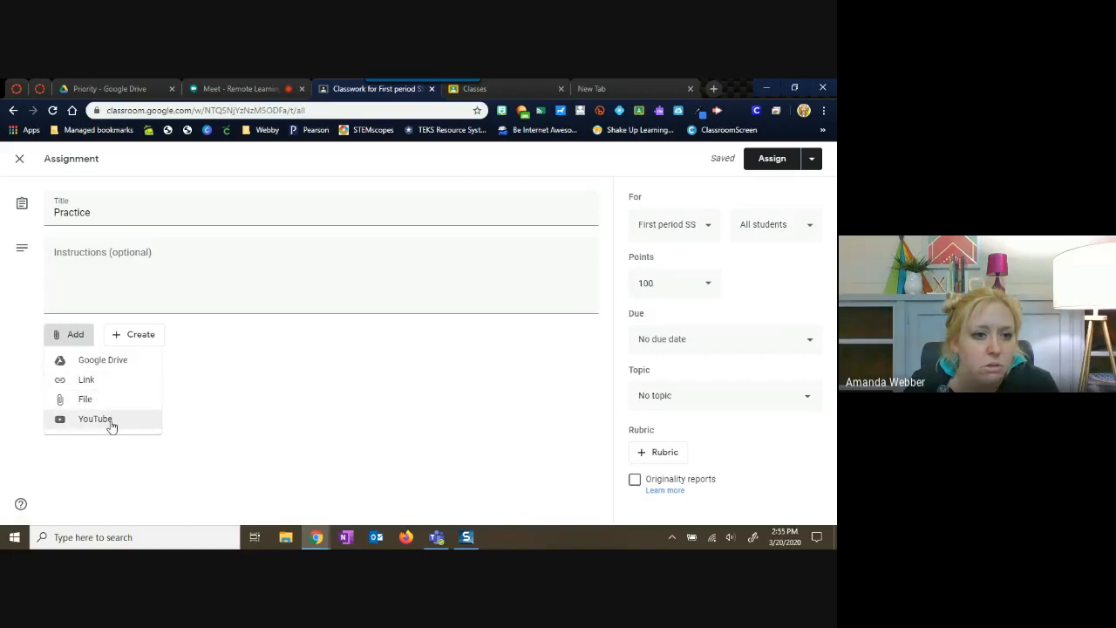
left_click(212, 373)
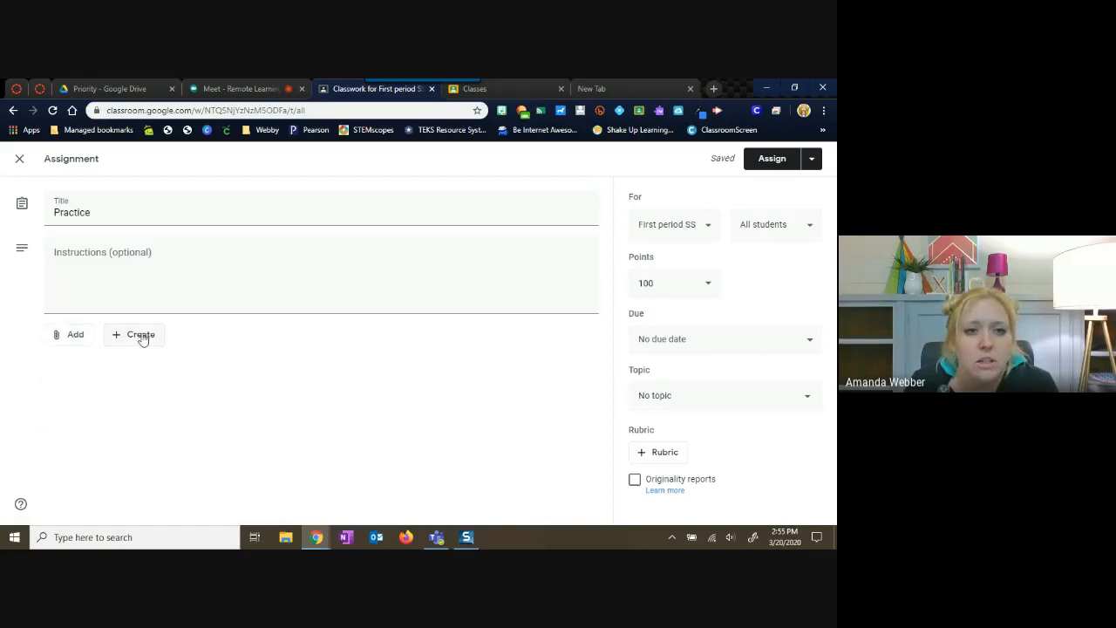
left_click(139, 335)
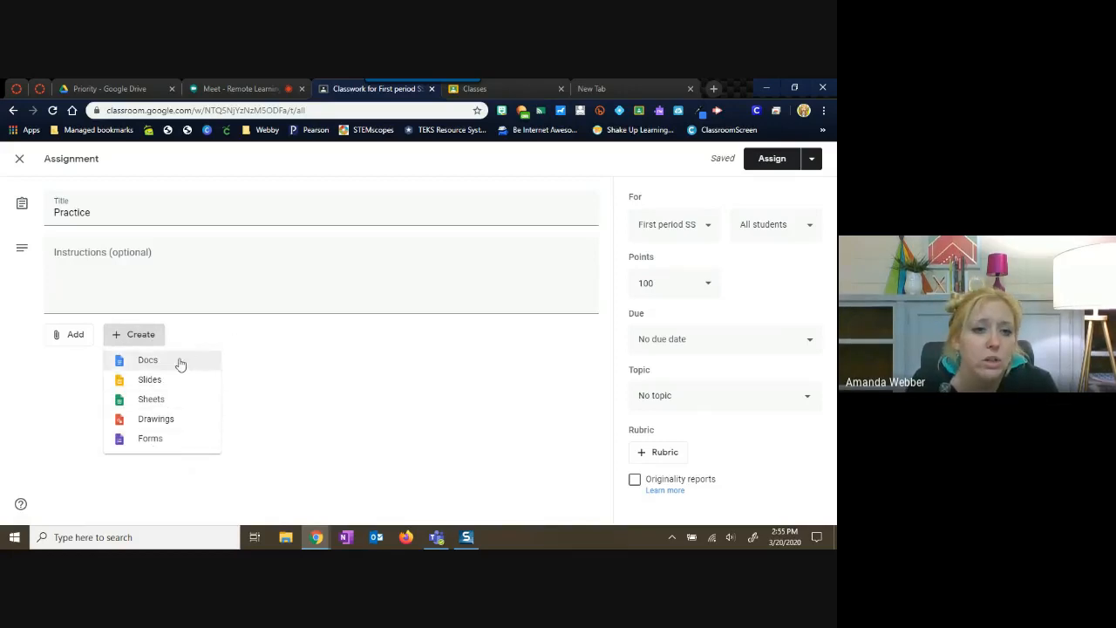
left_click(147, 364)
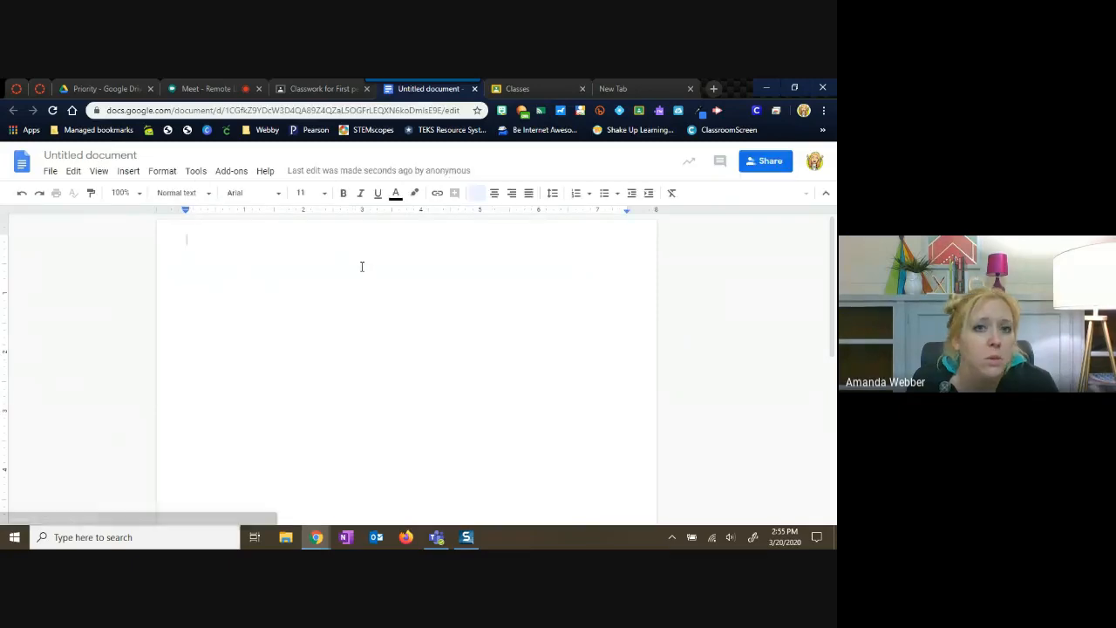
left_click(143, 155)
left_click(140, 155)
left_click(21, 161)
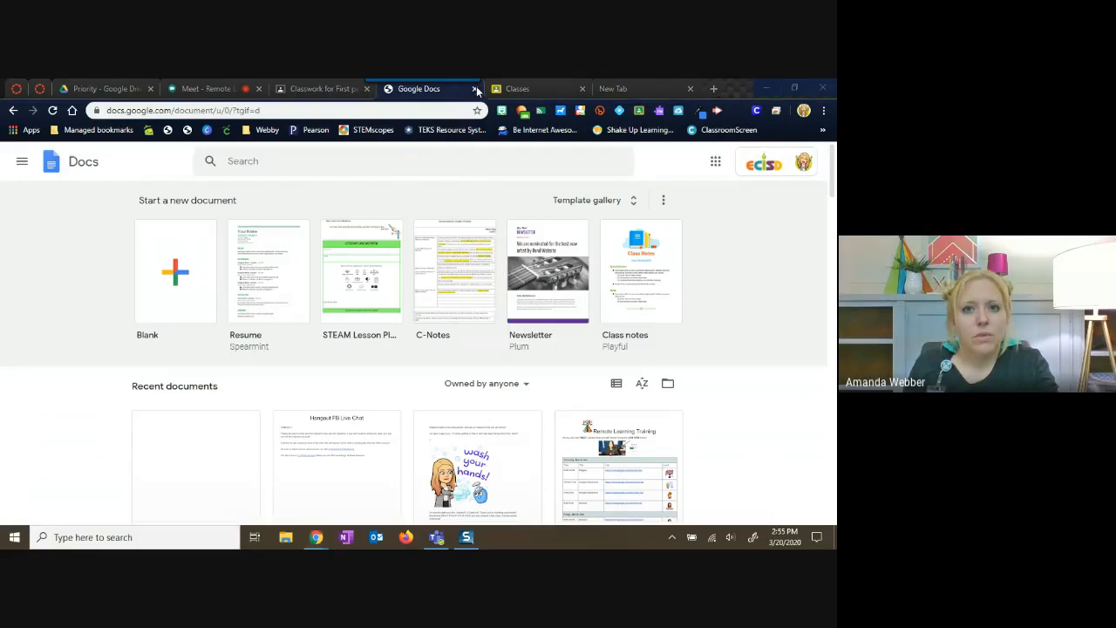
Step: Open the Google Doc attached to the Practice assignment and rename it Practice assignment
left_click(304, 93)
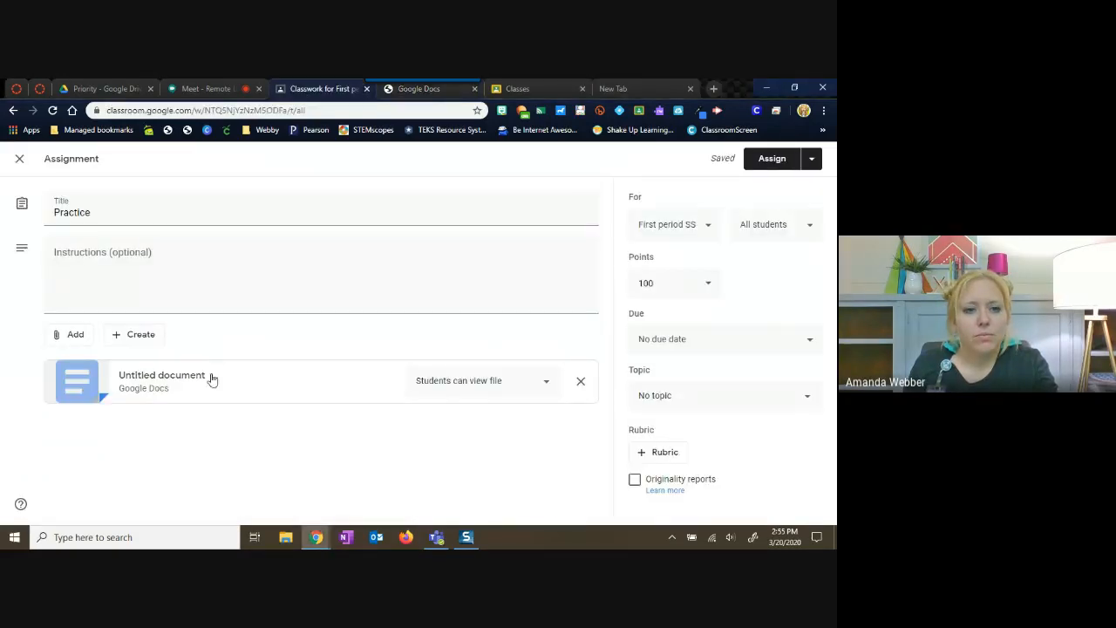
left_click(164, 384)
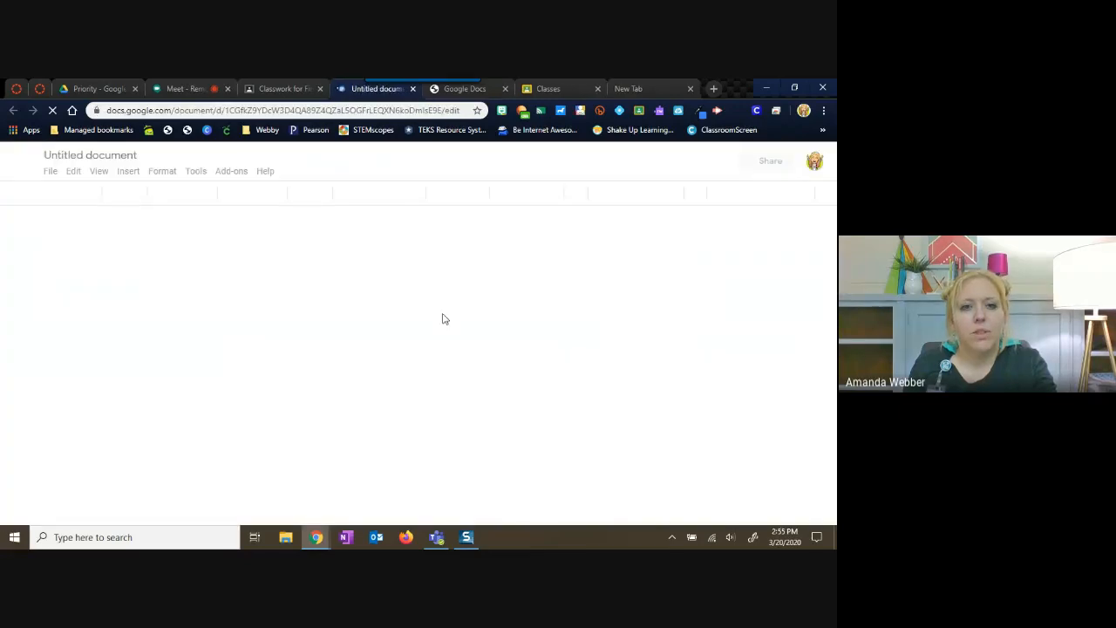
left_click(137, 156)
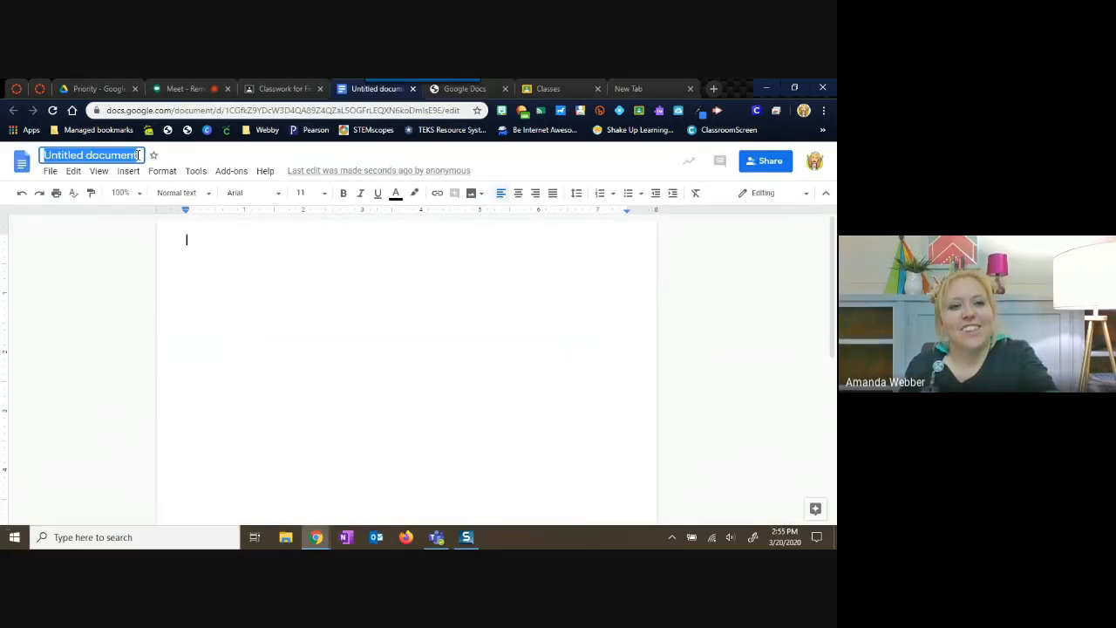
type("Practice")
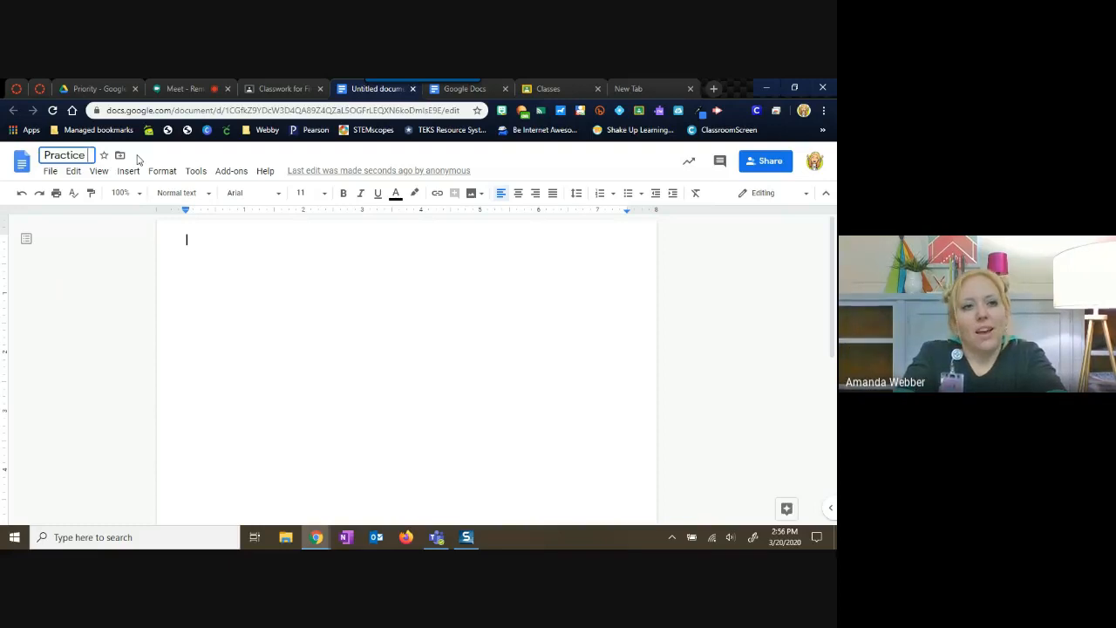
type(" assign")
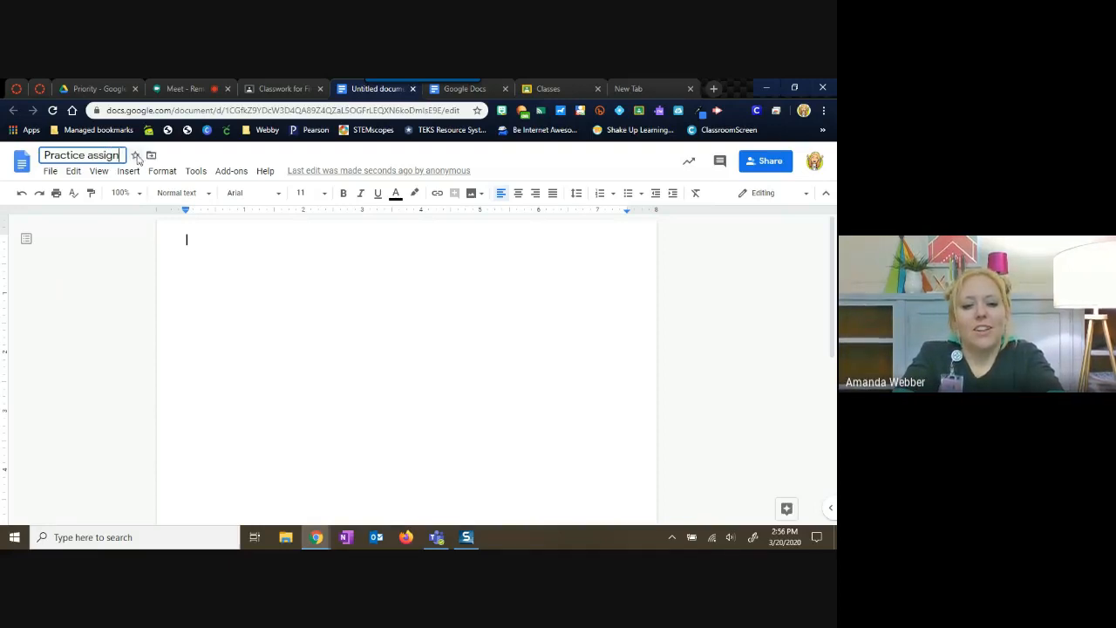
type("ment")
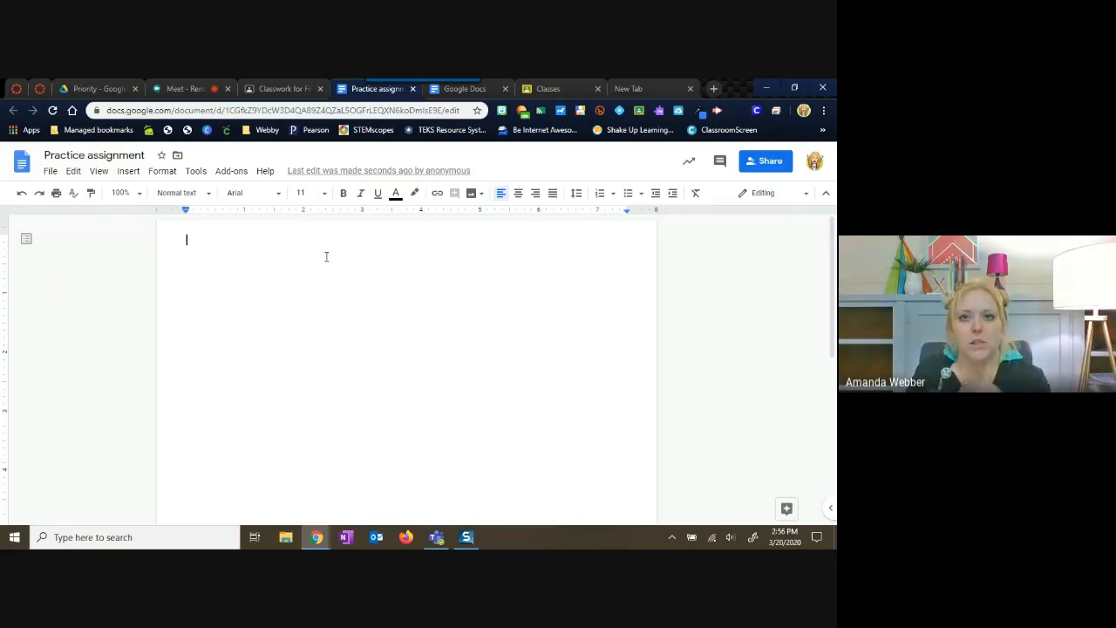
Step: Return to the Practice assignment draft and set the attached document to Make a copy for each student
left_click(260, 87)
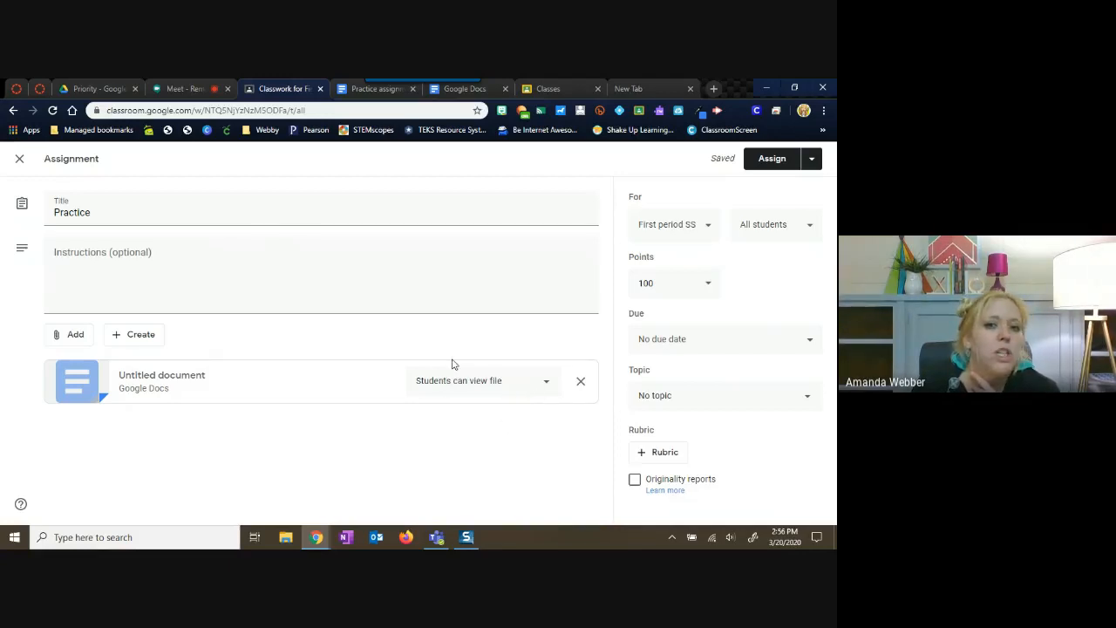
left_click(526, 392)
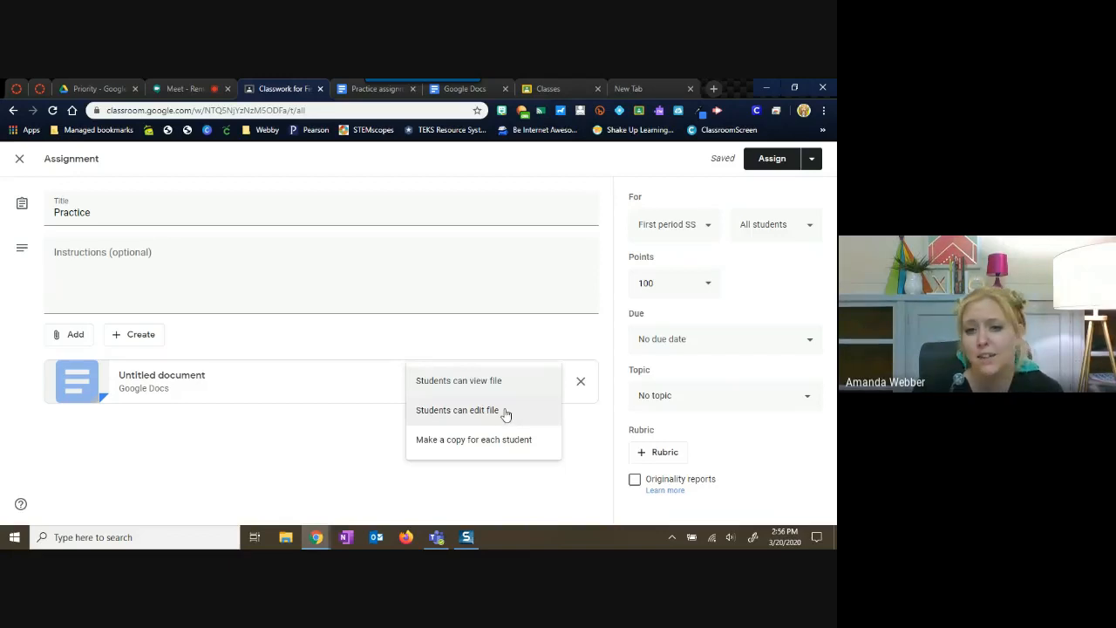
left_click(506, 412)
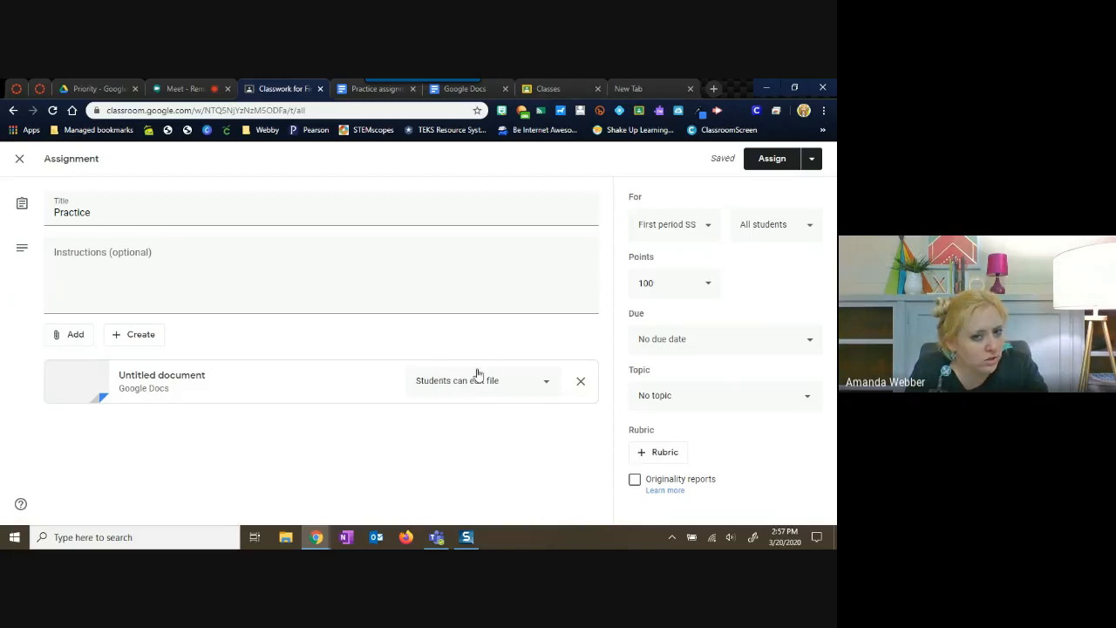
left_click(541, 384)
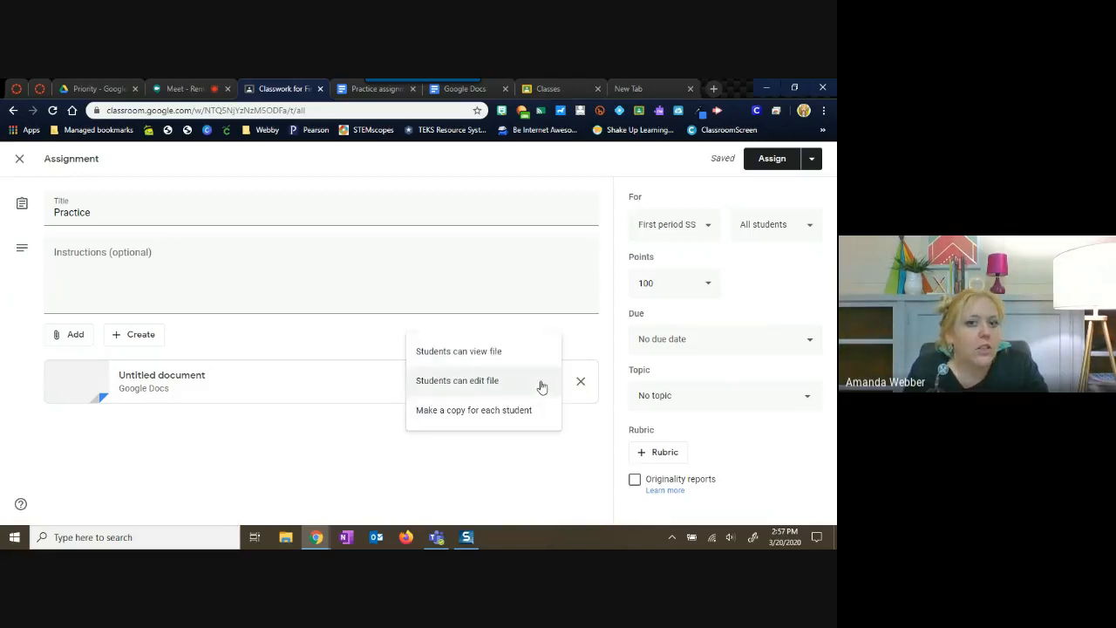
left_click(506, 410)
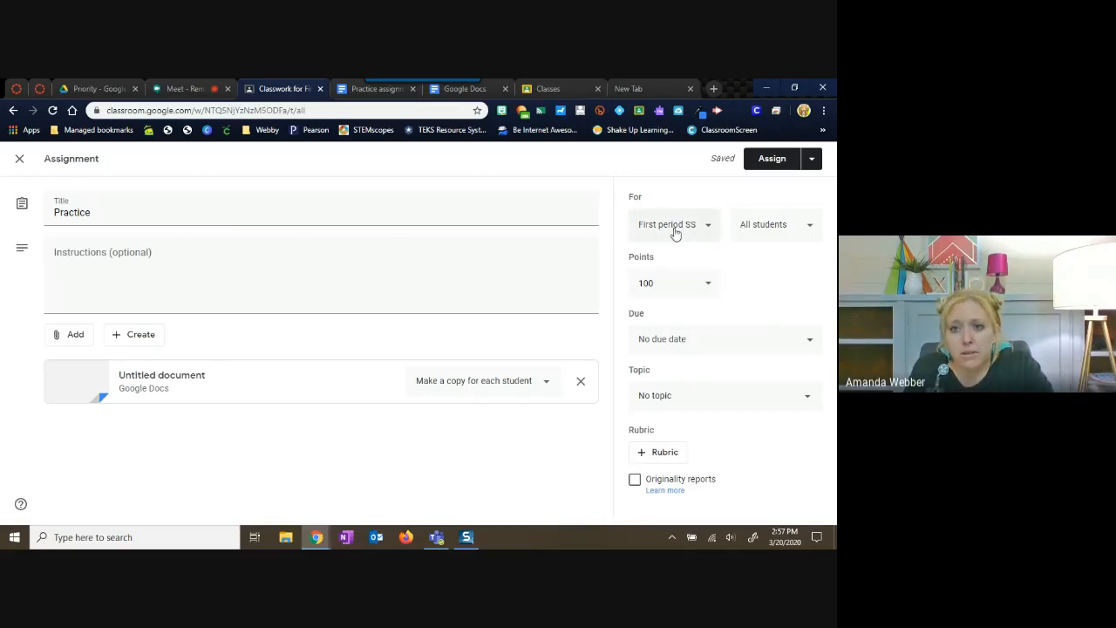
Step: Check the student assignment options, leaving All students selected, and set the due date to Friday, March 27
left_click(782, 227)
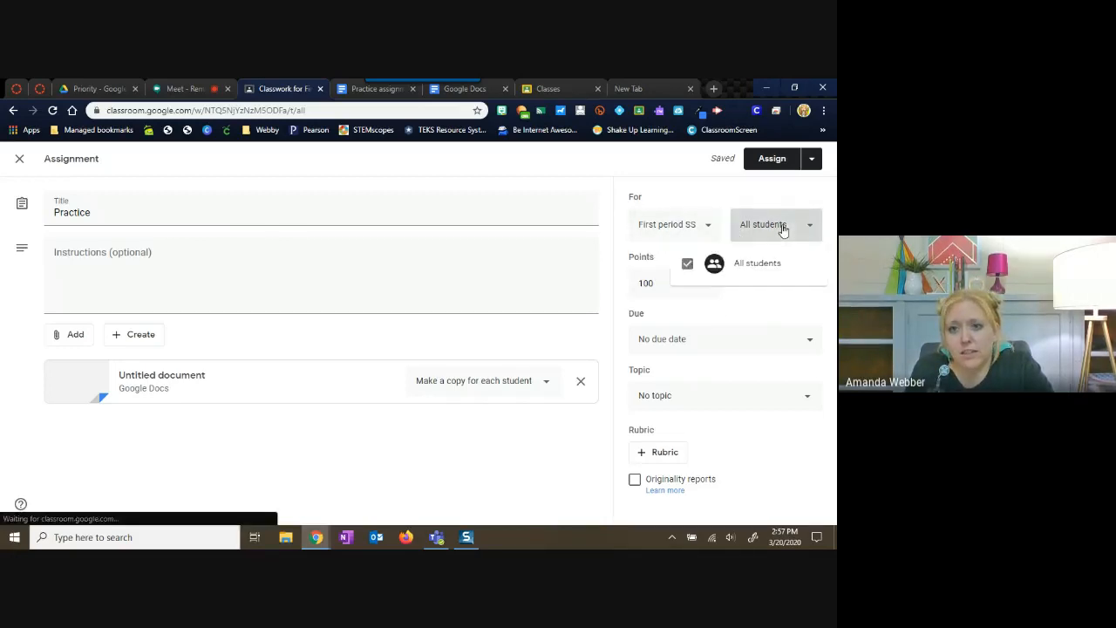
left_click(782, 227)
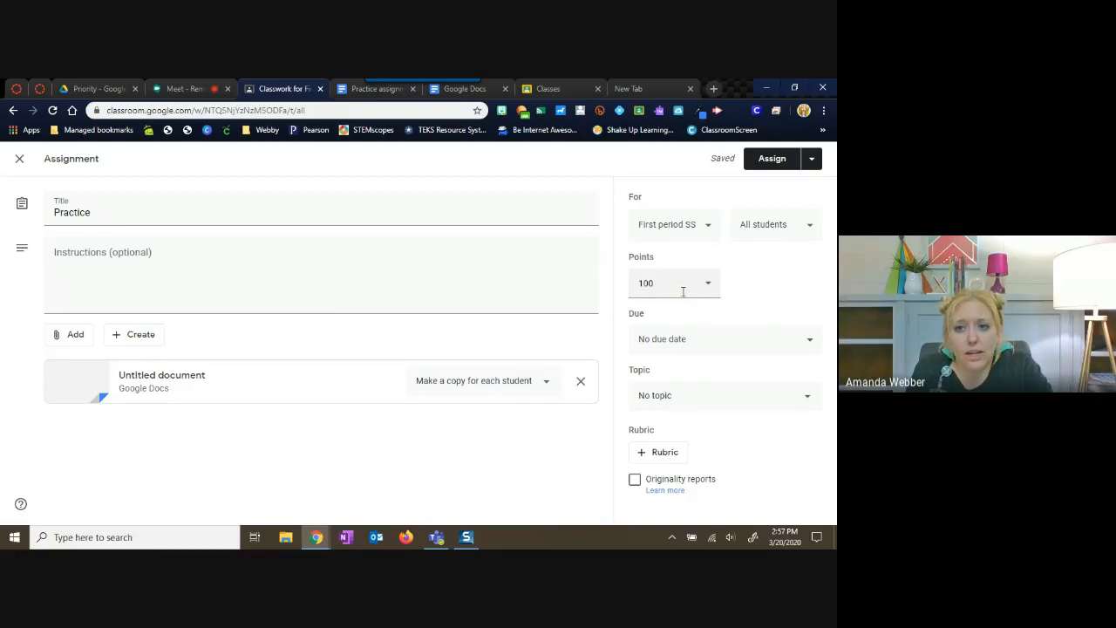
left_click(760, 342)
left_click(706, 386)
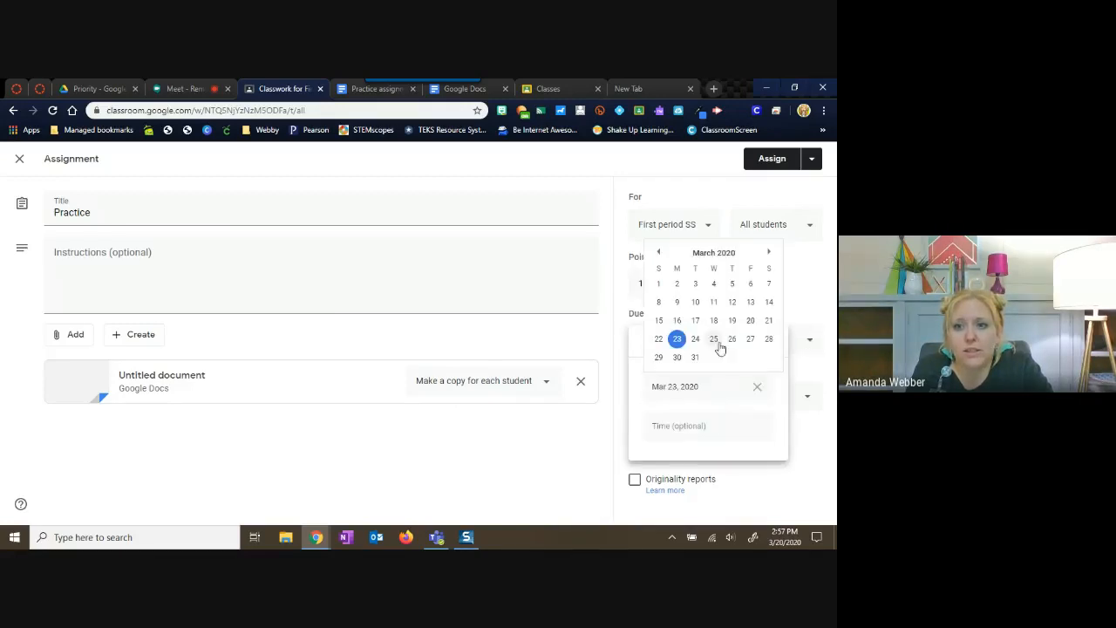
left_click(751, 340)
left_click(787, 310)
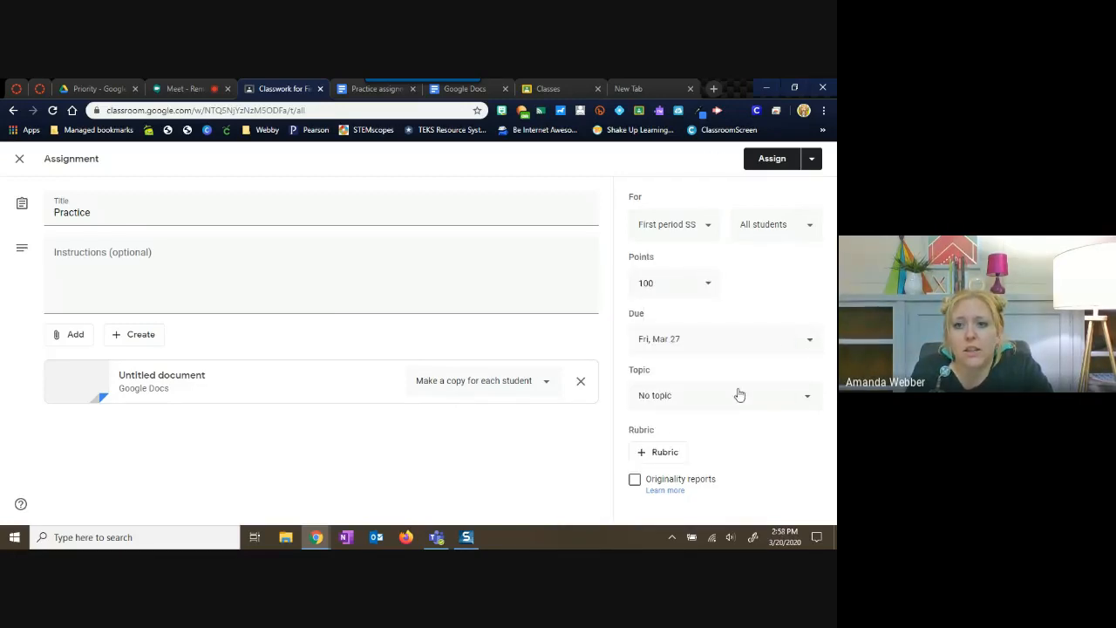
Step: Try the Week 1 Mar 23-27 topic for the Practice assignment and revert it to No topic
left_click(715, 400)
left_click(690, 489)
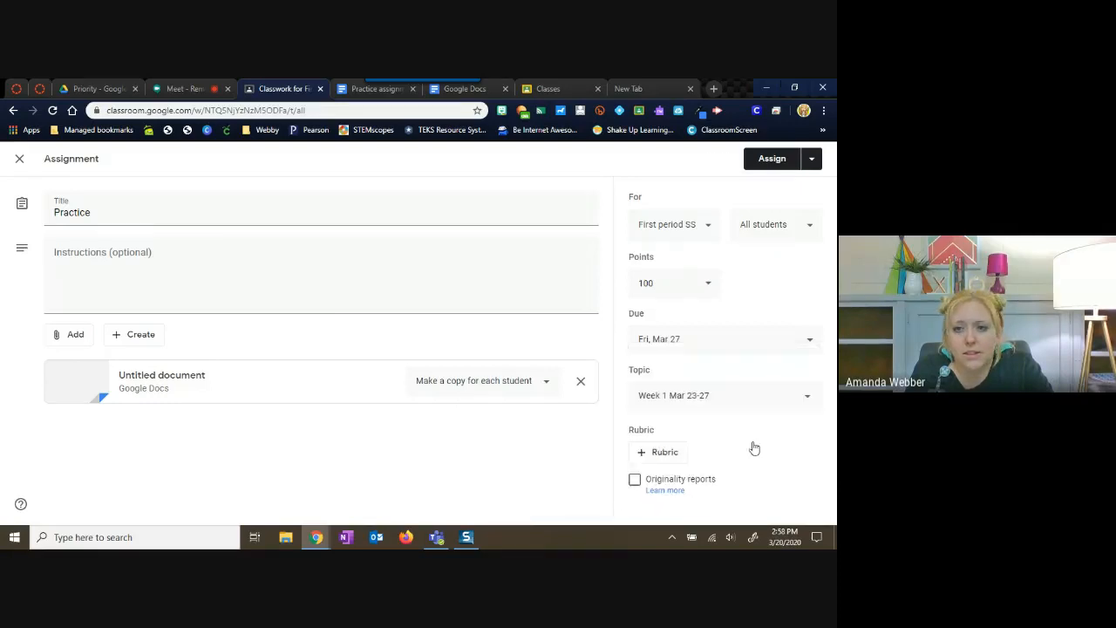
left_click(750, 400)
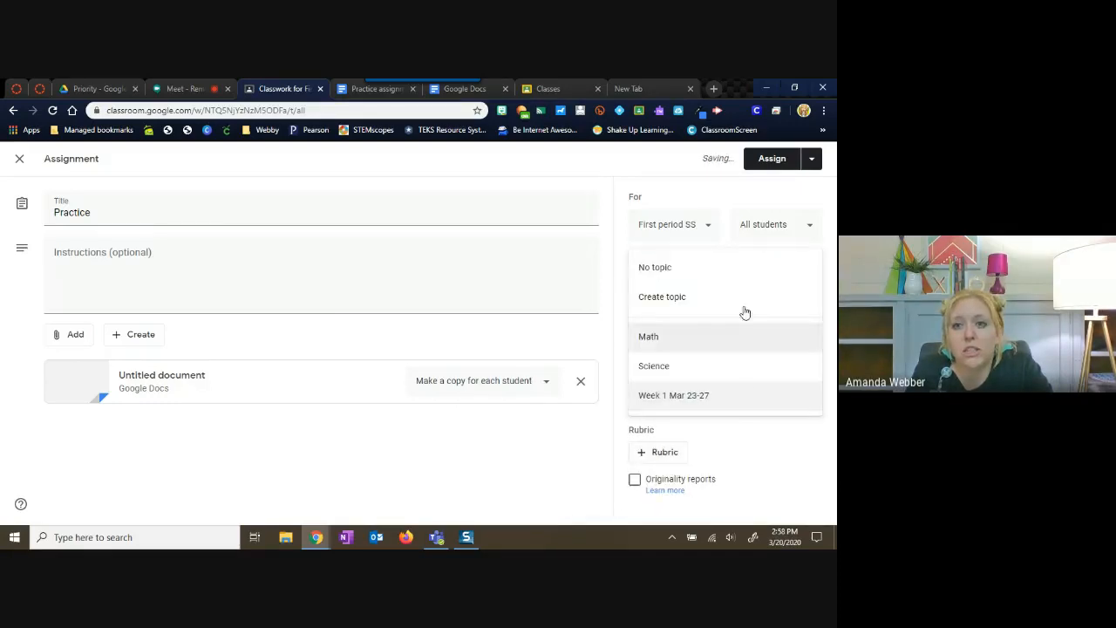
left_click(736, 278)
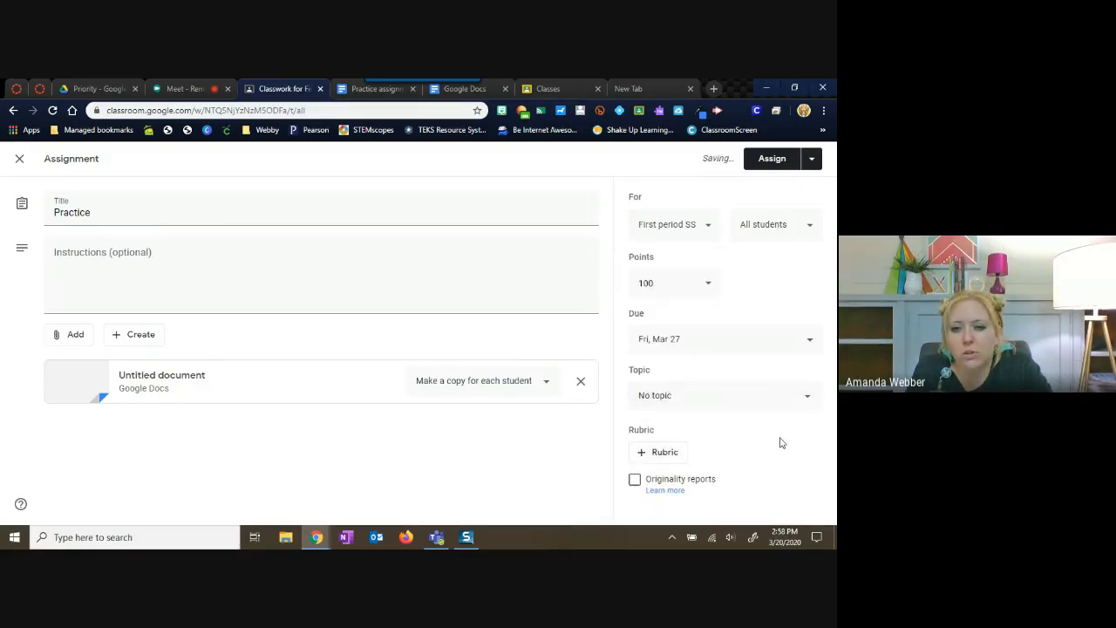
Step: Review the rubric options without adding a rubric and assign the Practice assignment to the class
left_click(659, 453)
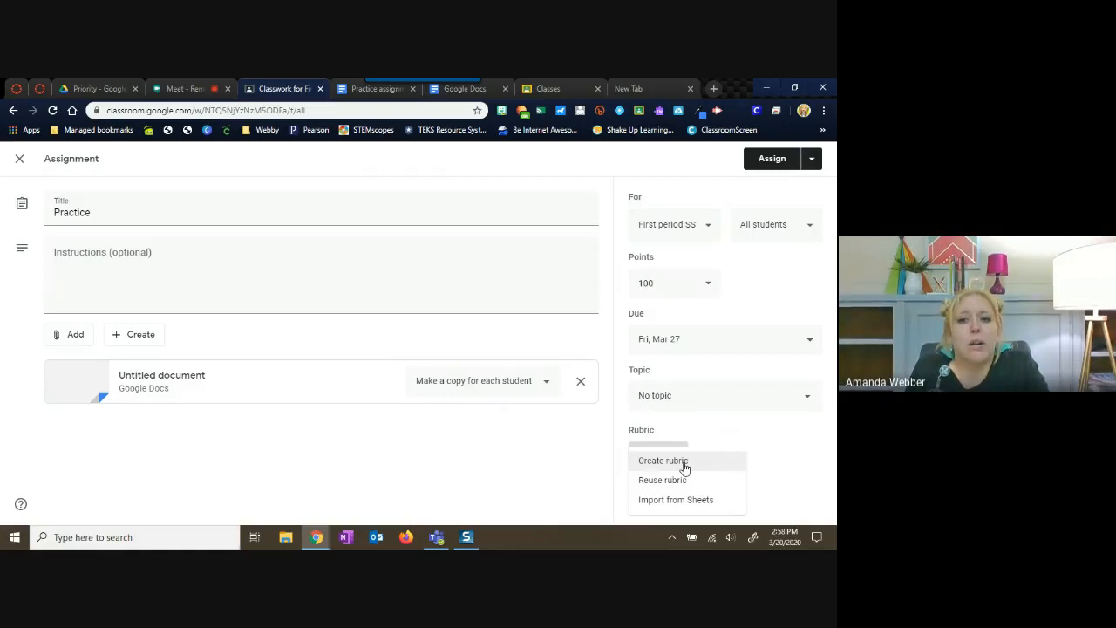
left_click(708, 438)
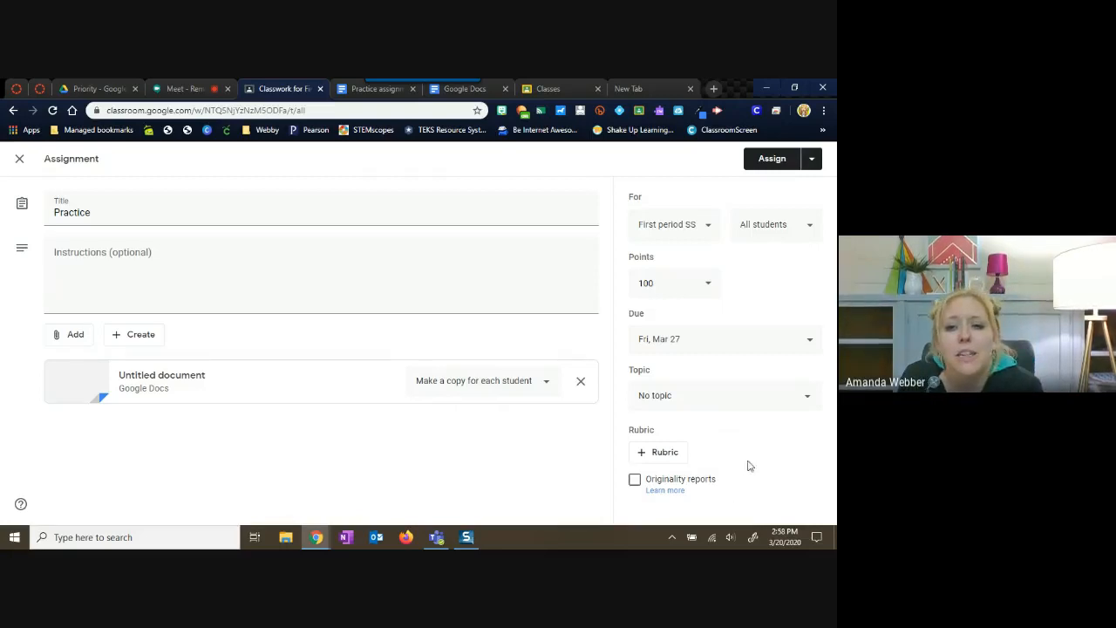
left_click(811, 161)
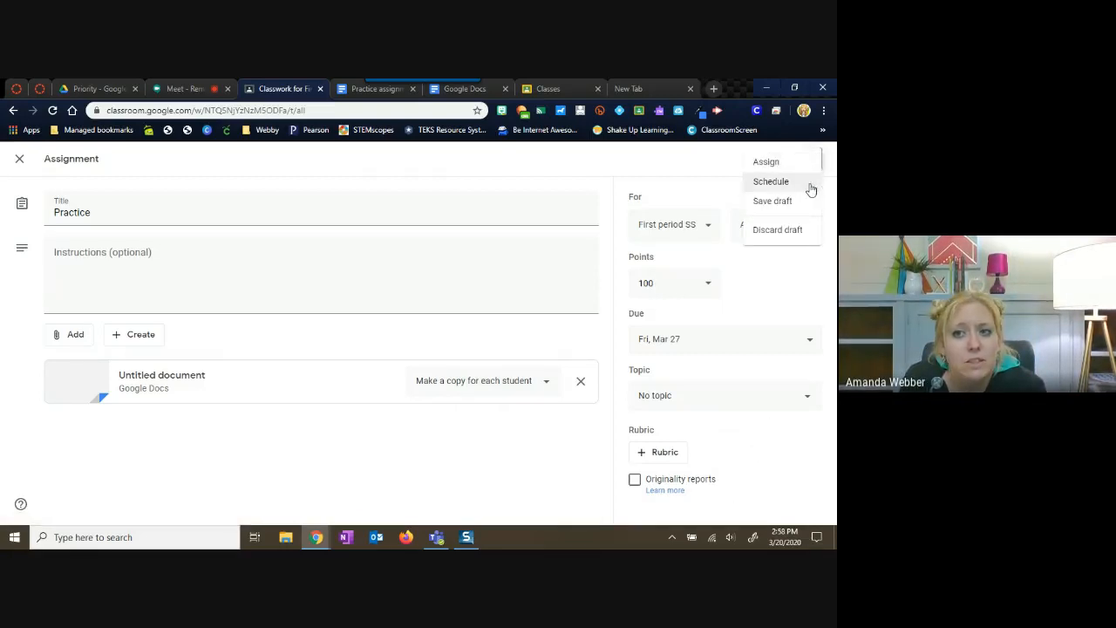
left_click(775, 164)
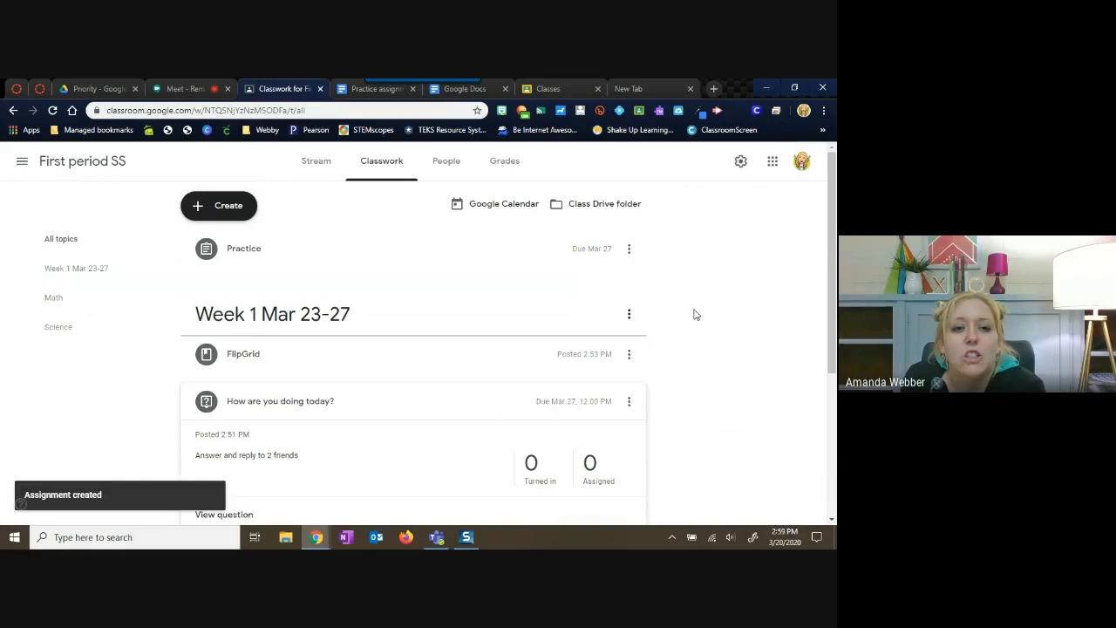
Step: Move the Practice assignment into the Week 1 Mar 23-27 topic above FlipGrid, and switch to the Google Meet call
scroll(669, 372, "down", 1)
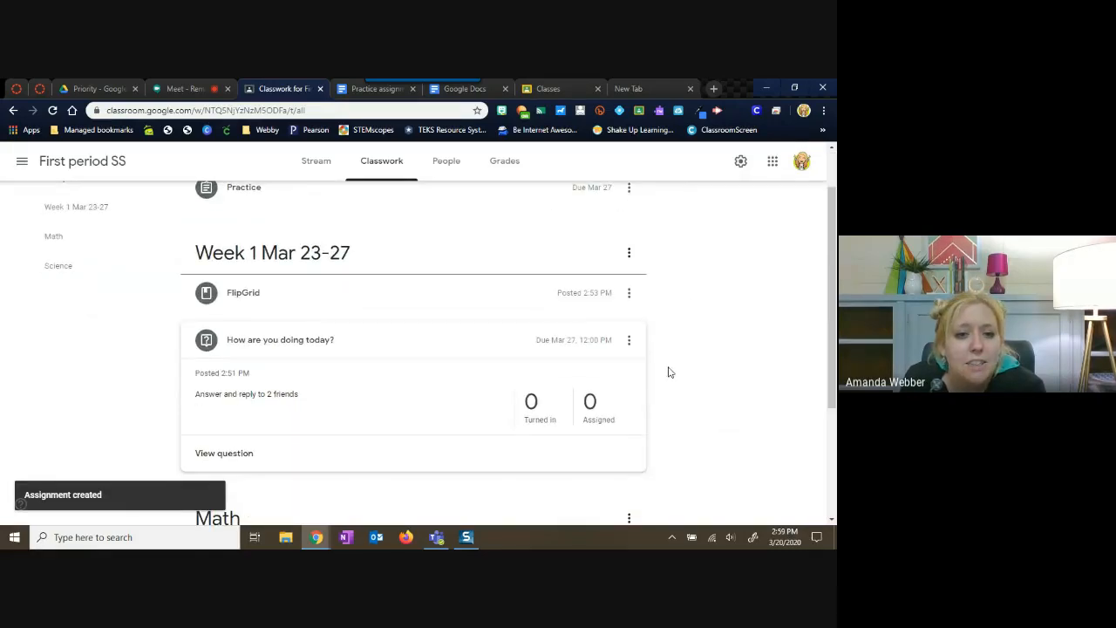
scroll(669, 371, "up", 1)
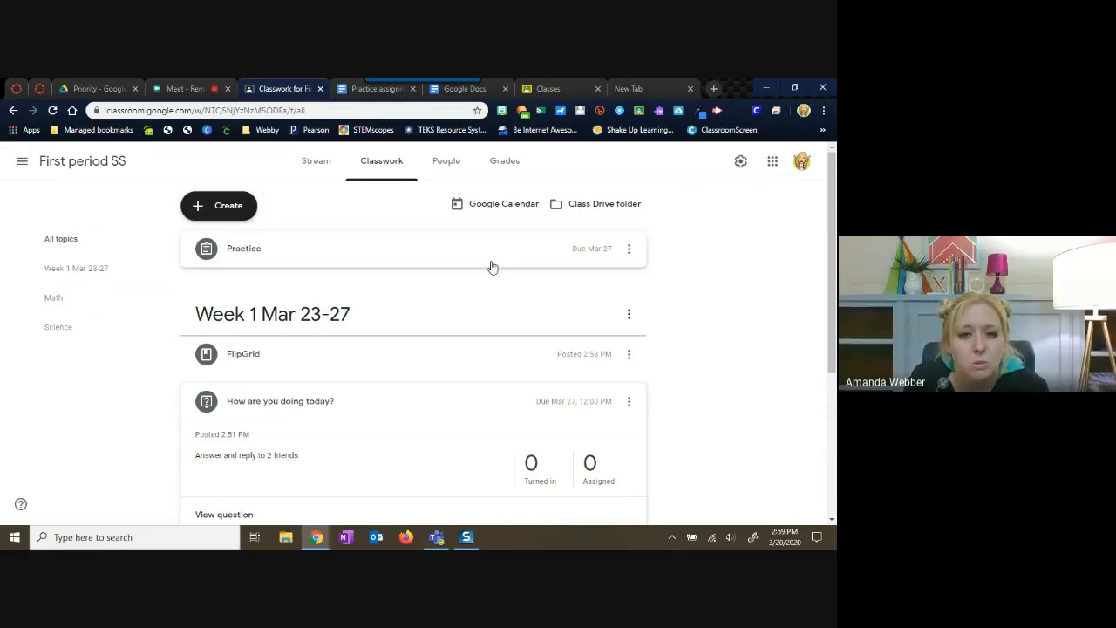
left_click_drag(324, 257, 332, 356)
scroll(331, 367, "down", 2)
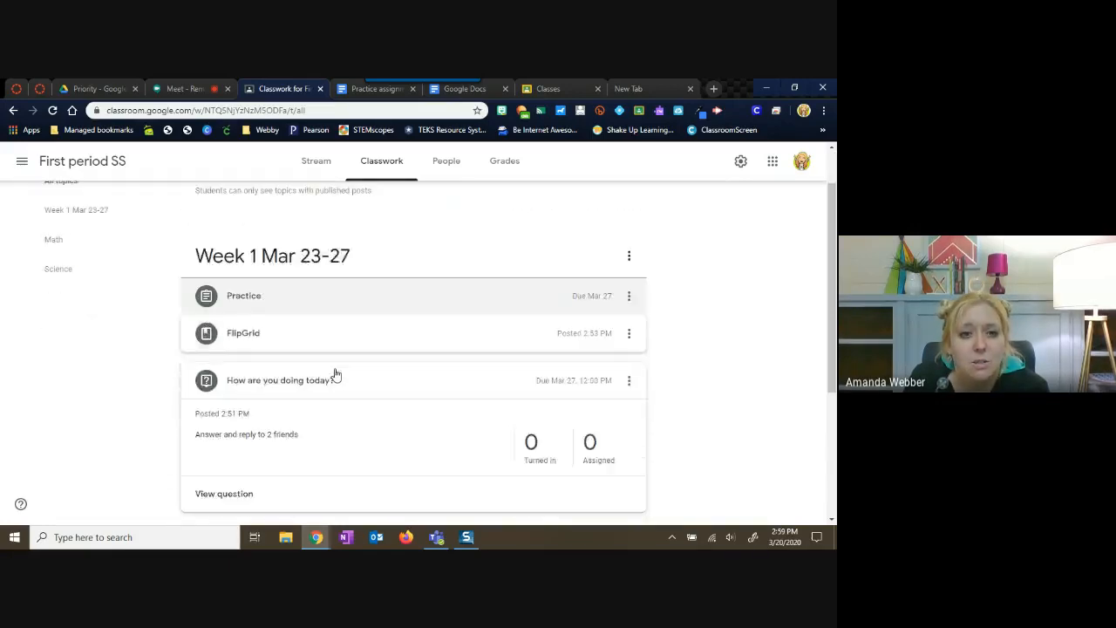
left_click_drag(304, 266, 304, 301)
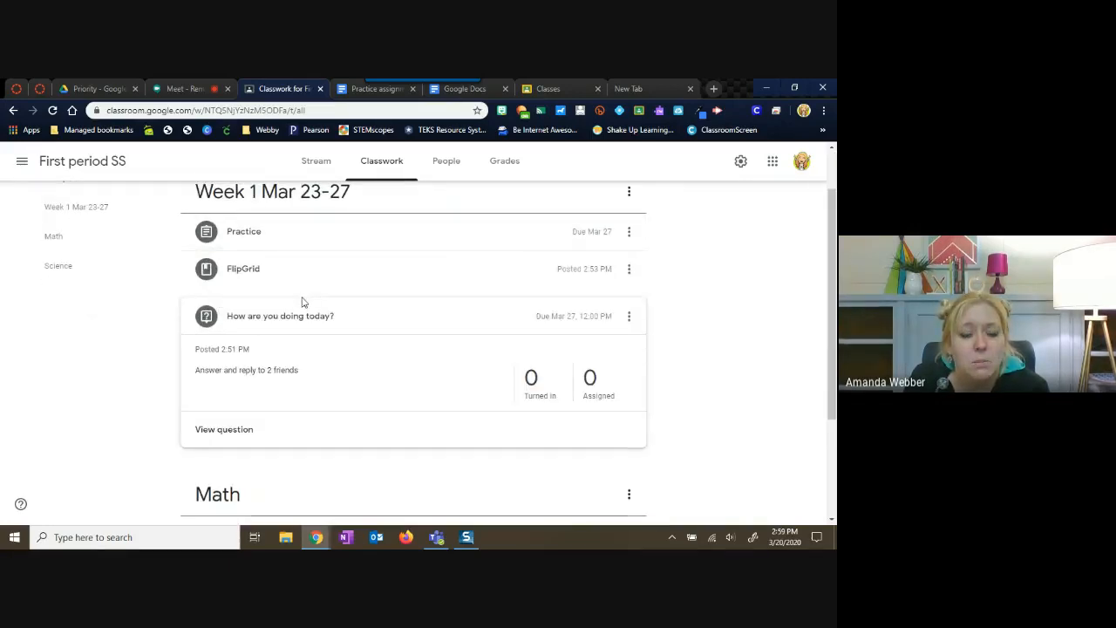
scroll(292, 370, "down", 2)
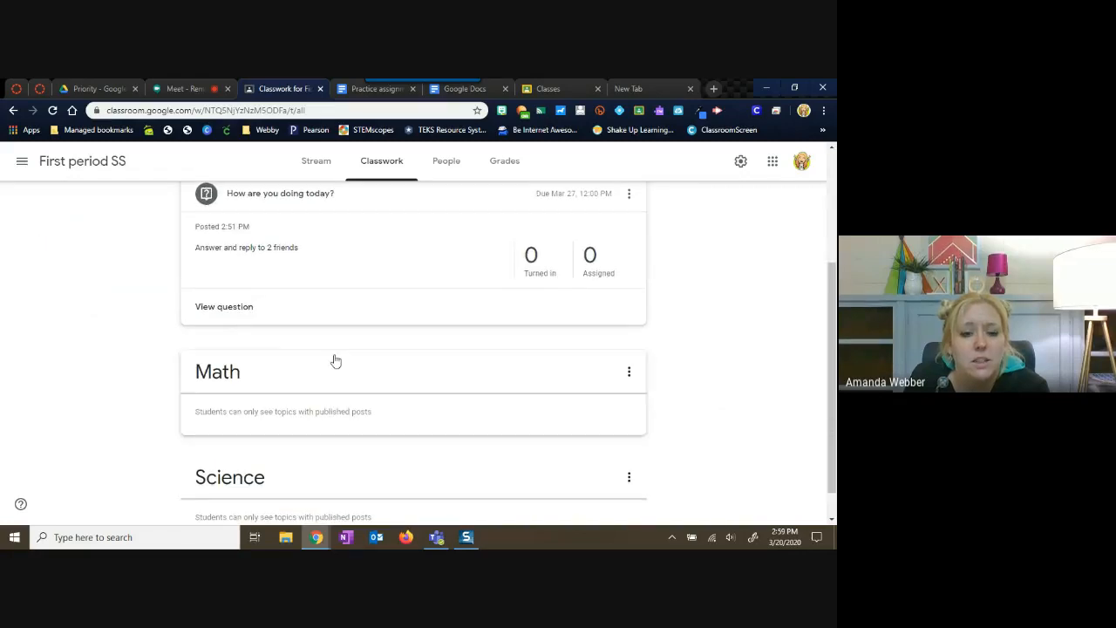
scroll(332, 424, "up", 4)
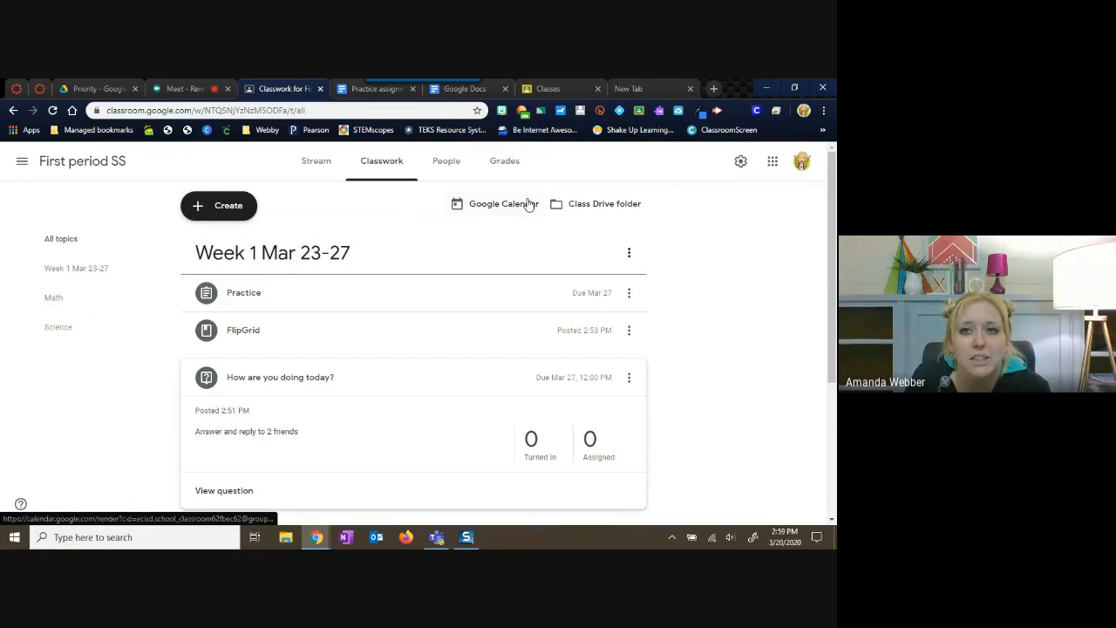
left_click(189, 88)
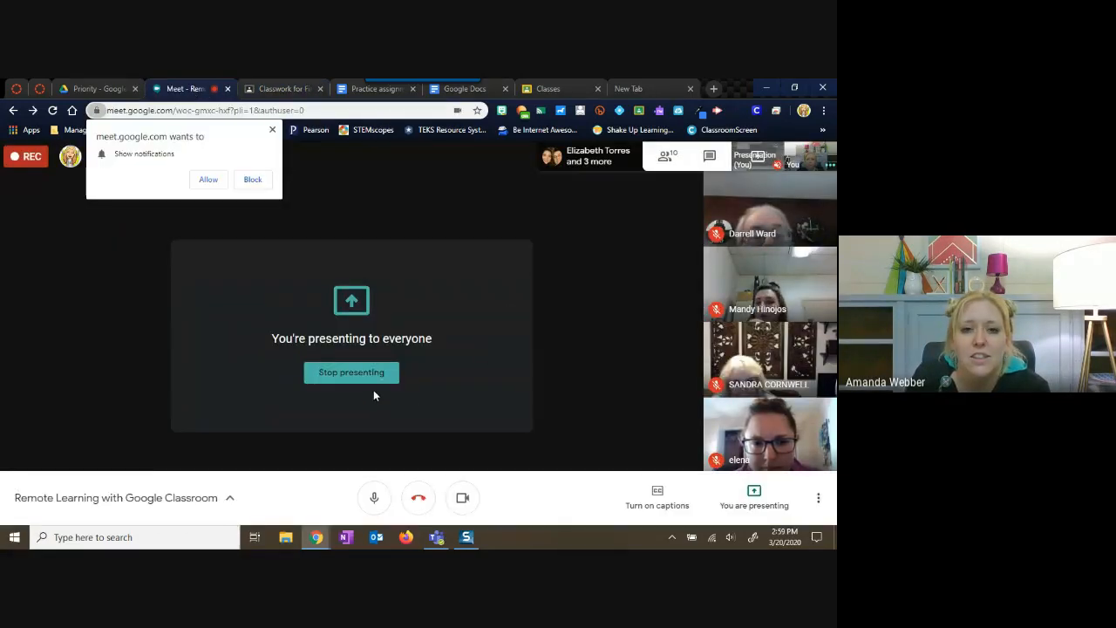
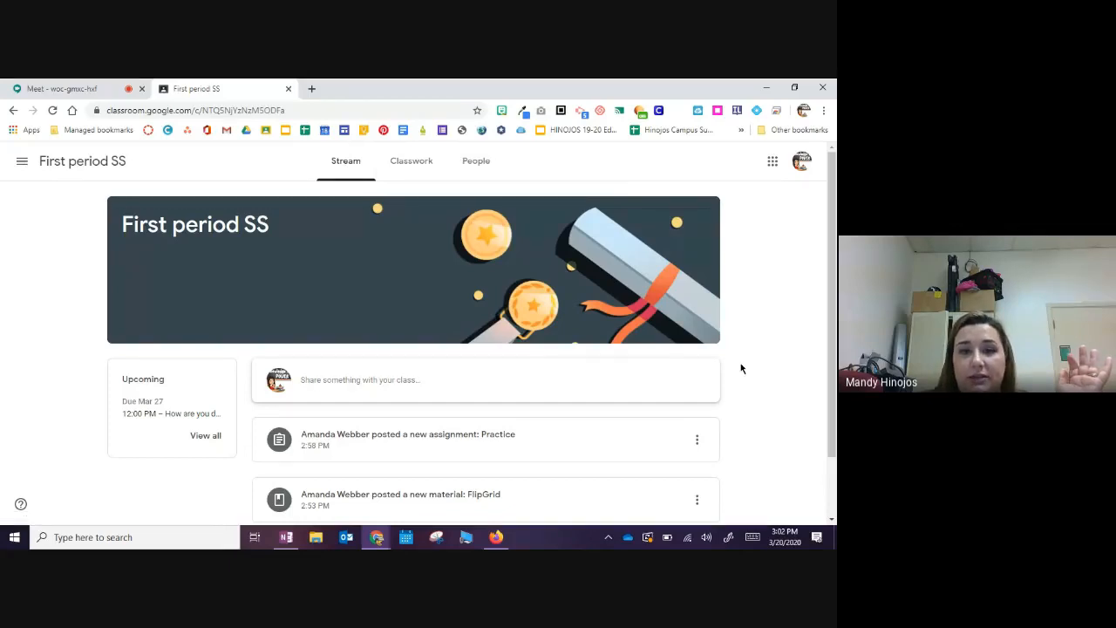
Step: Open the Practice assignment from the class stream and post the class comment "It's good to see you!!"
scroll(743, 367, "down", 2)
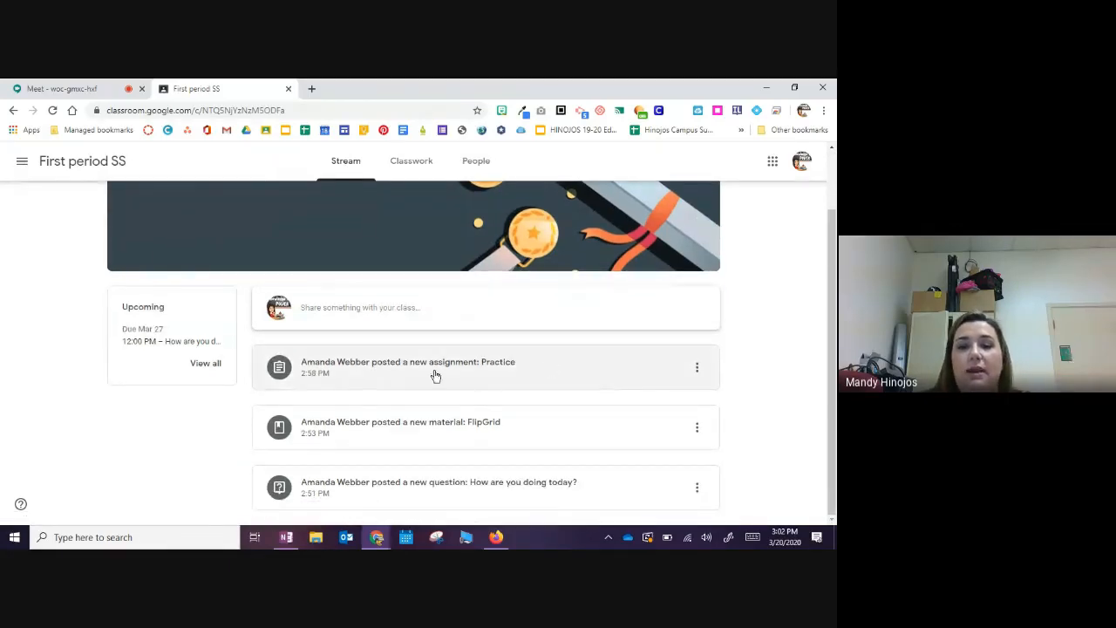
left_click(381, 370)
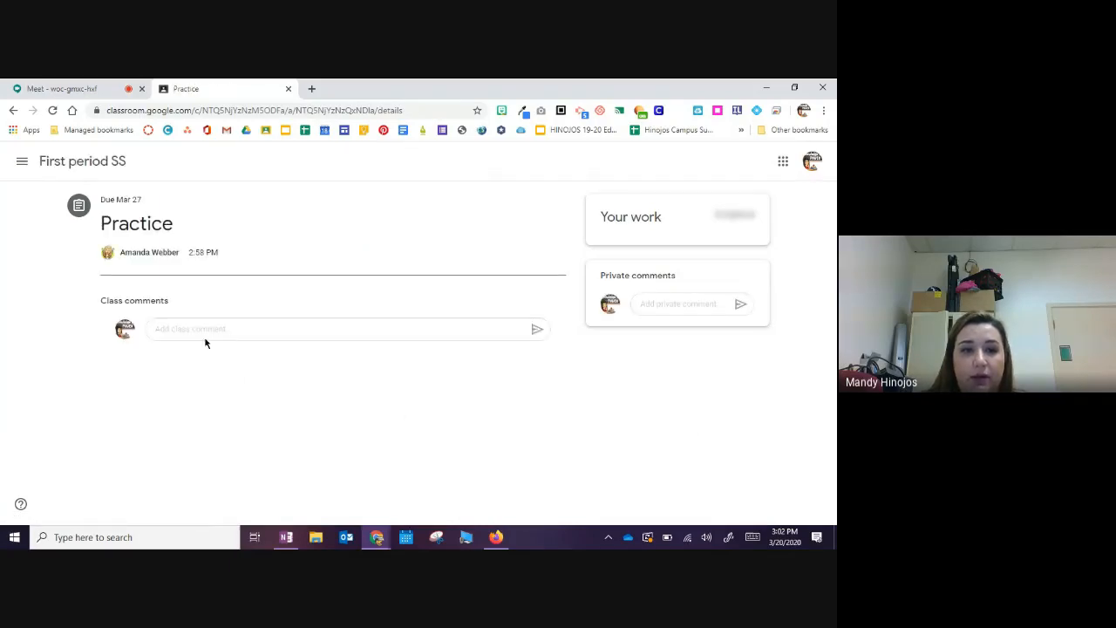
left_click(202, 329)
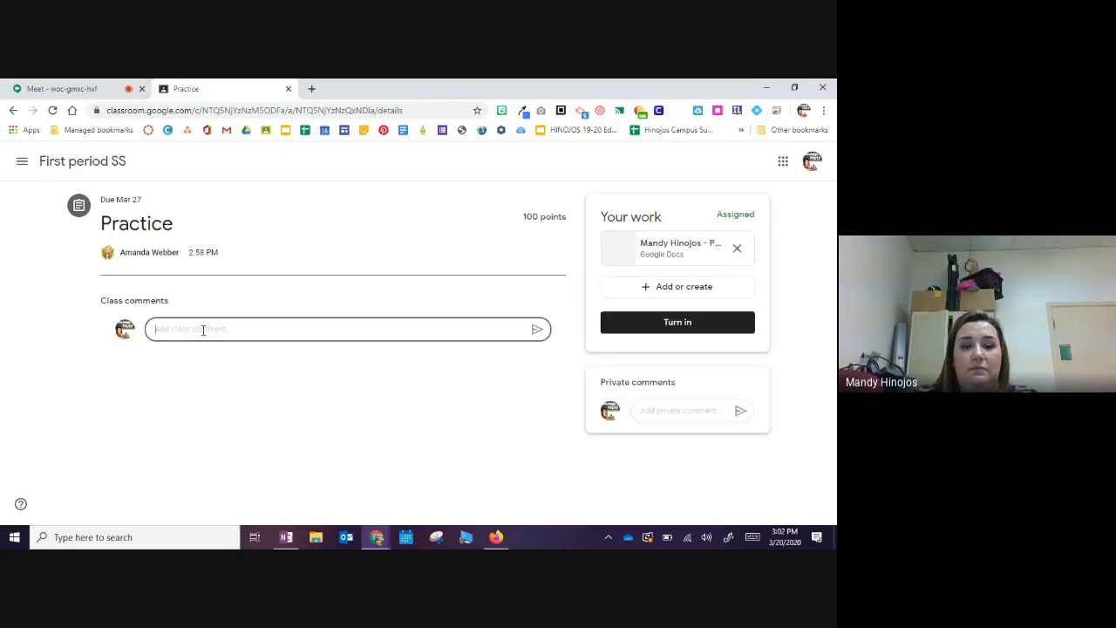
type("It's g")
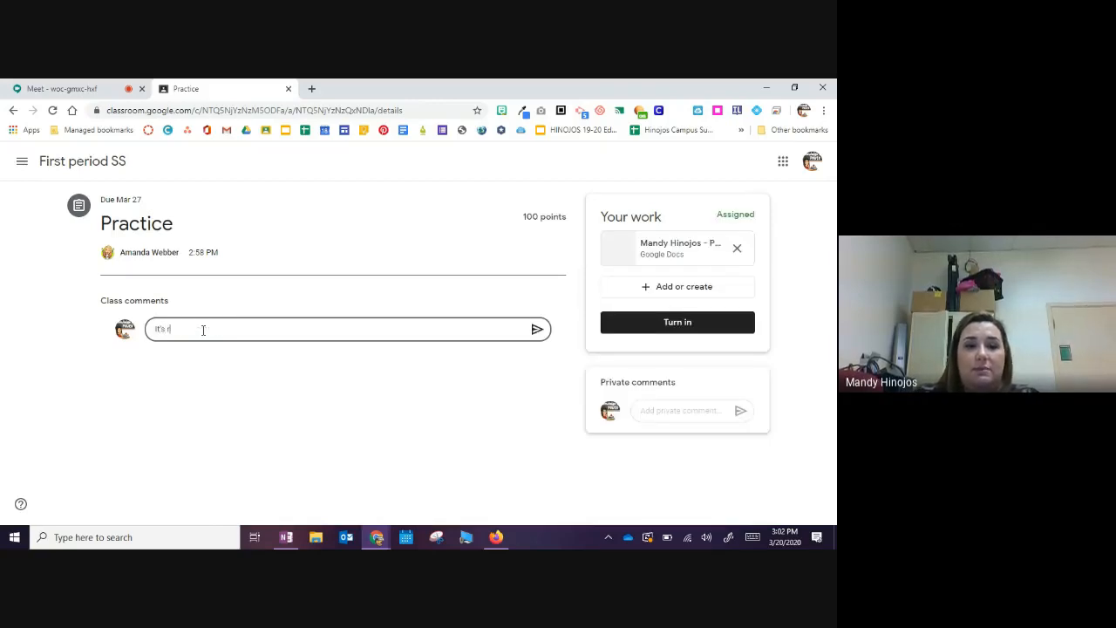
type("ood to see")
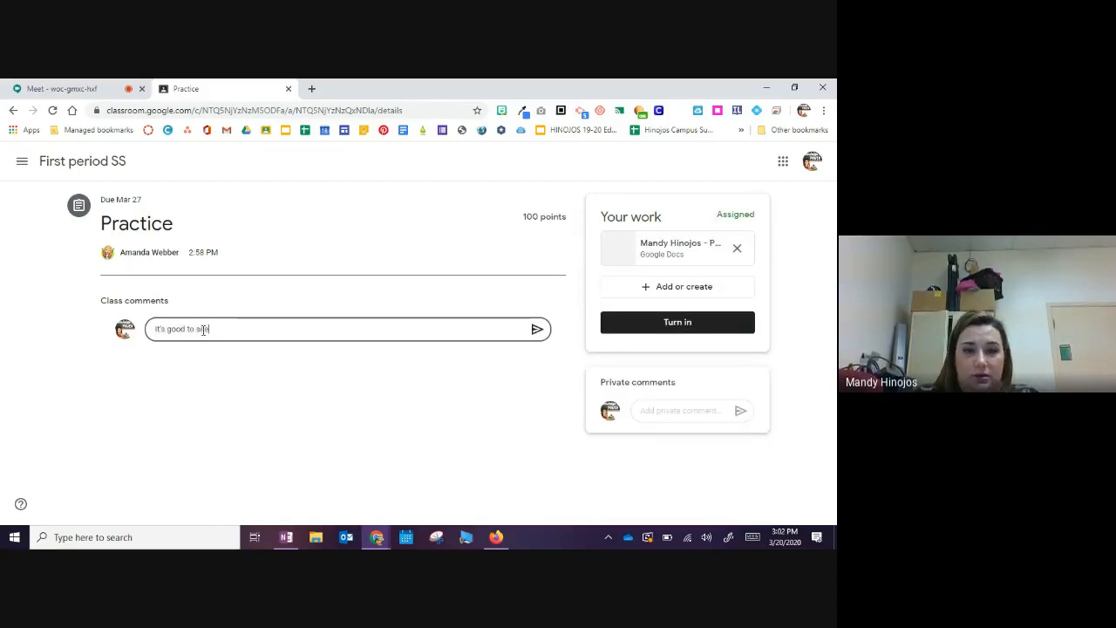
type(" you!!")
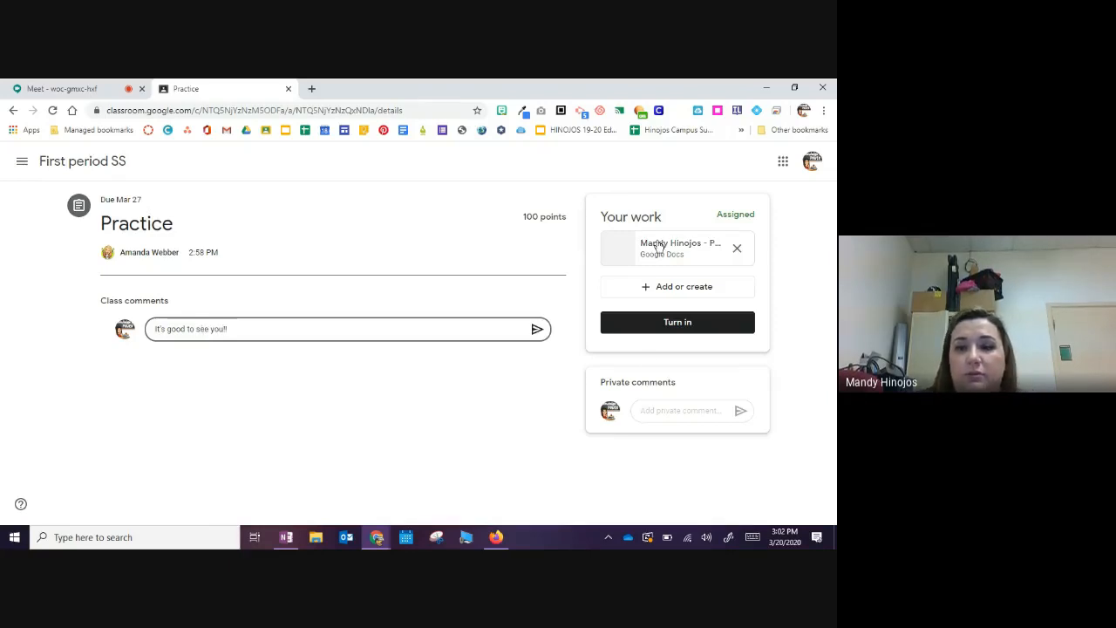
key("Return")
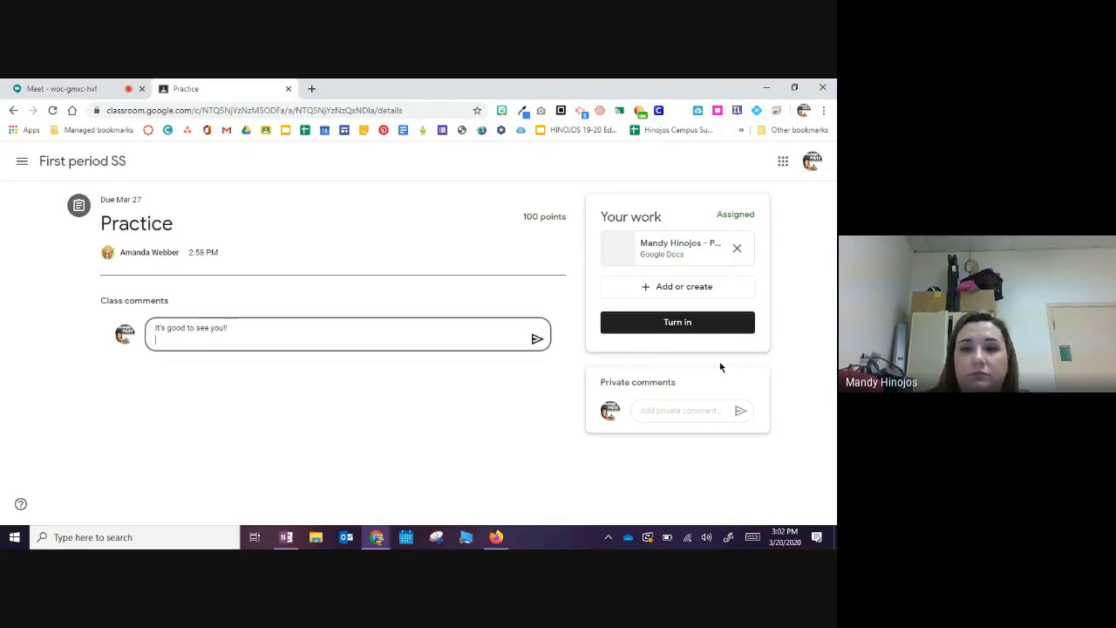
left_click(536, 339)
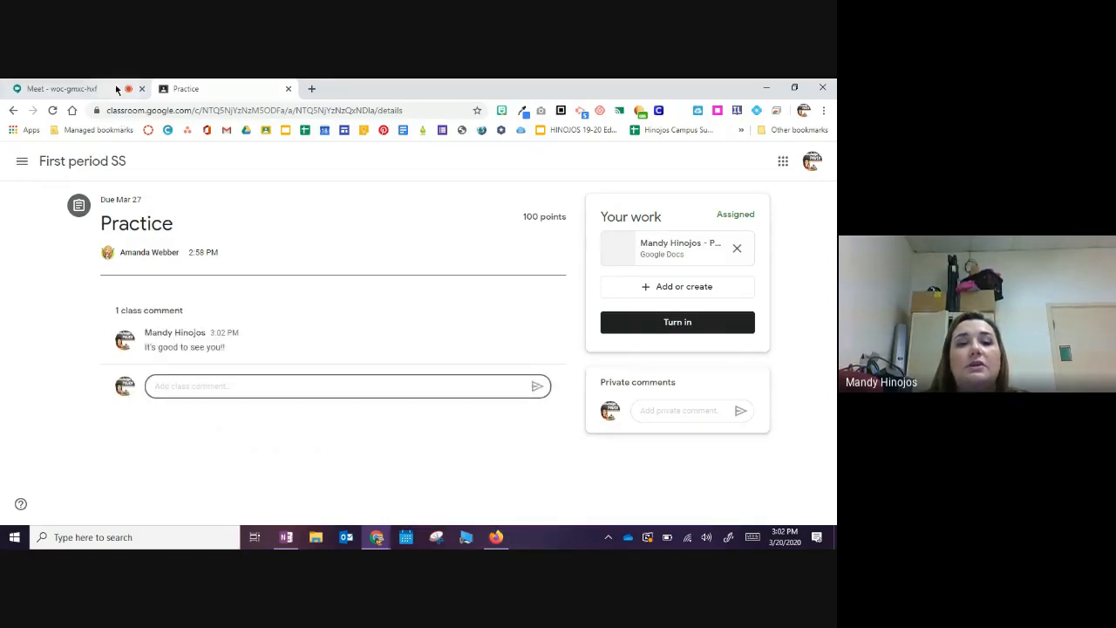
Step: Check the Practice post and its class comment in the stream, view the assignment's details again, and return to the stream
left_click(121, 164)
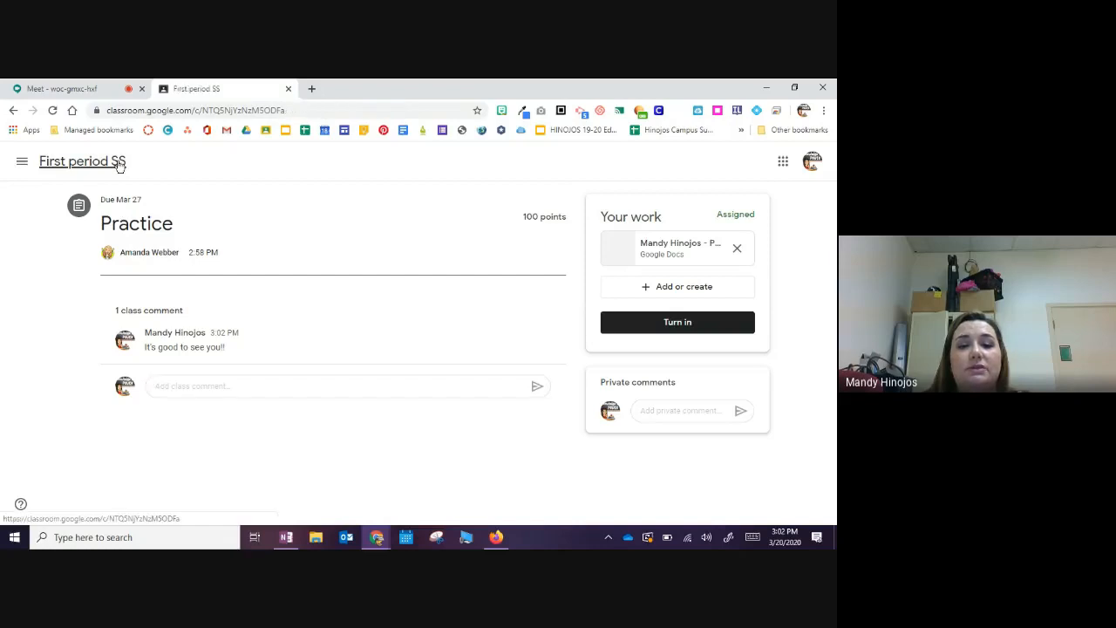
scroll(366, 361, "down", 1)
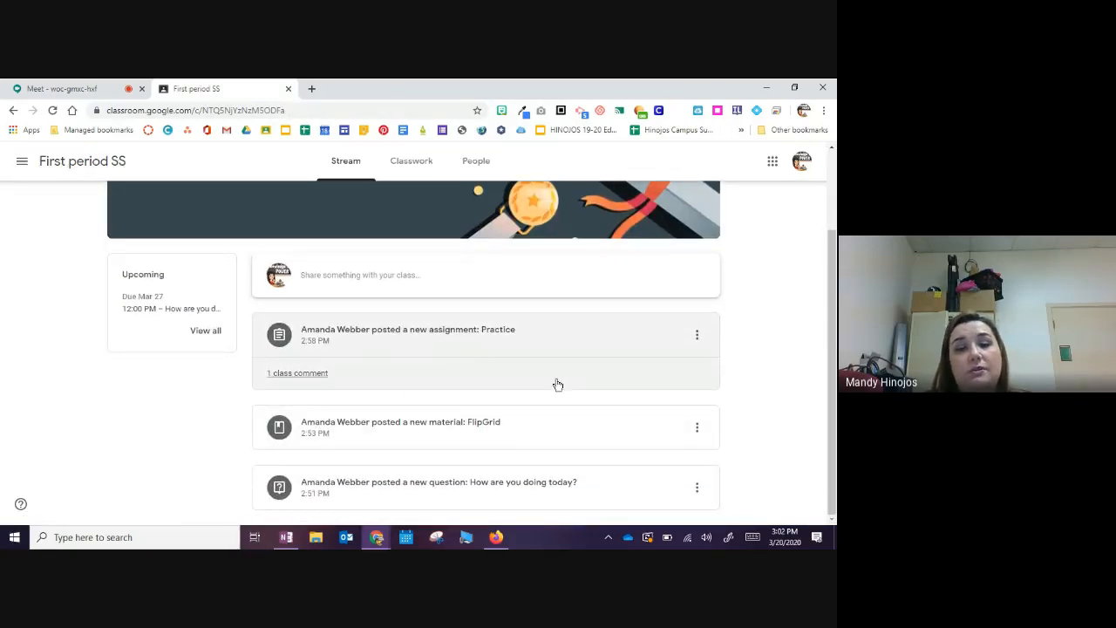
left_click(394, 342)
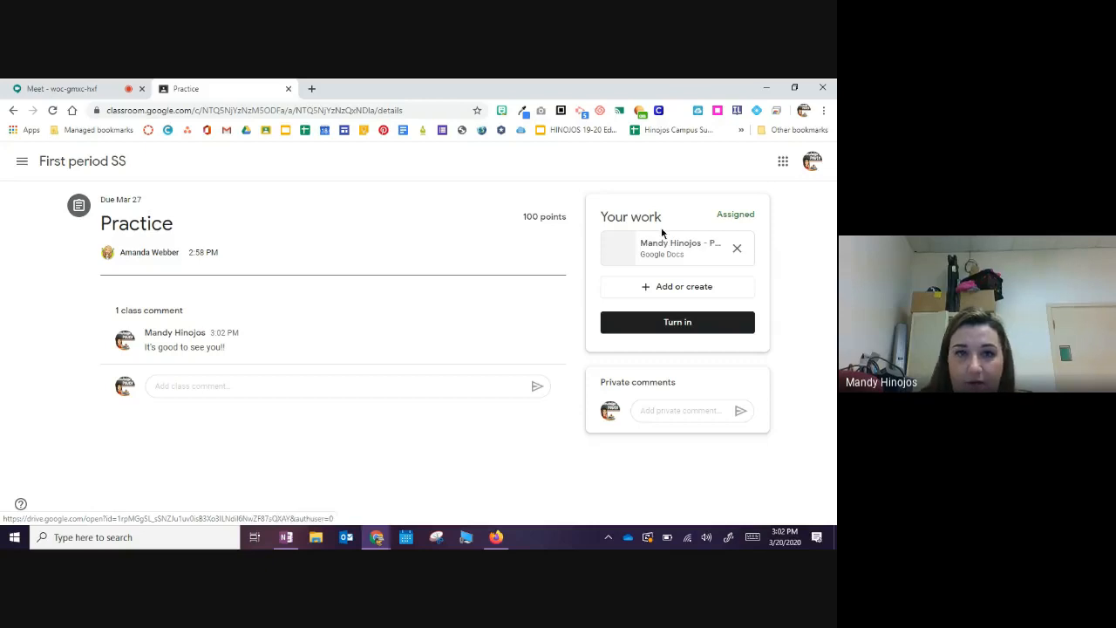
left_click(82, 161)
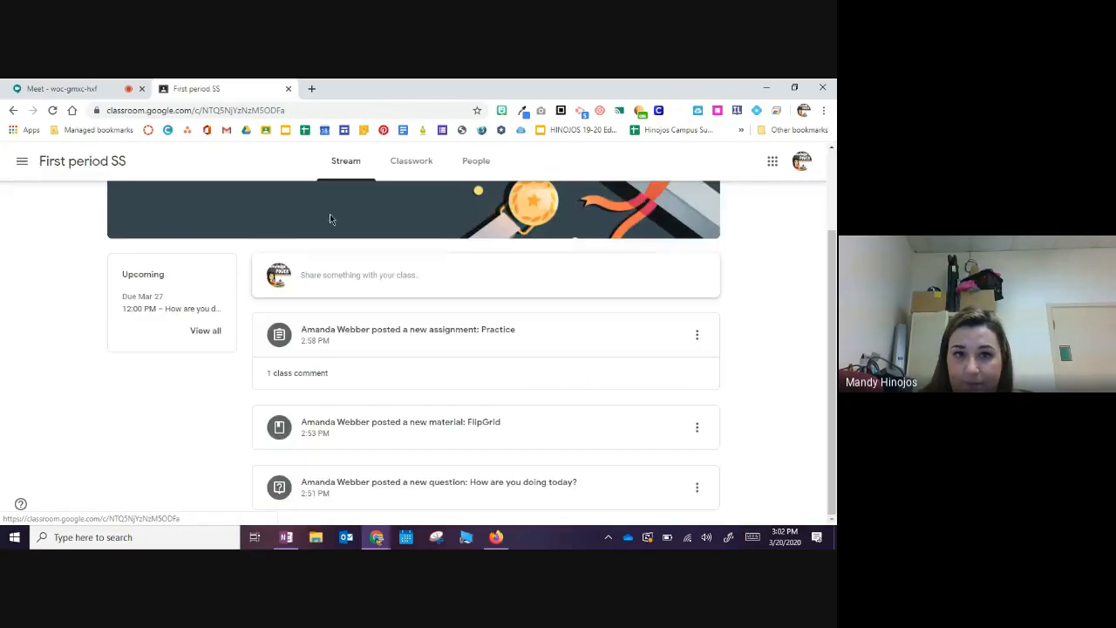
Step: Open the student's Practice assignment document from the Week 1 Mar 23-27 classwork and enter the text "Lkdflksadkjflks lds"
left_click(414, 173)
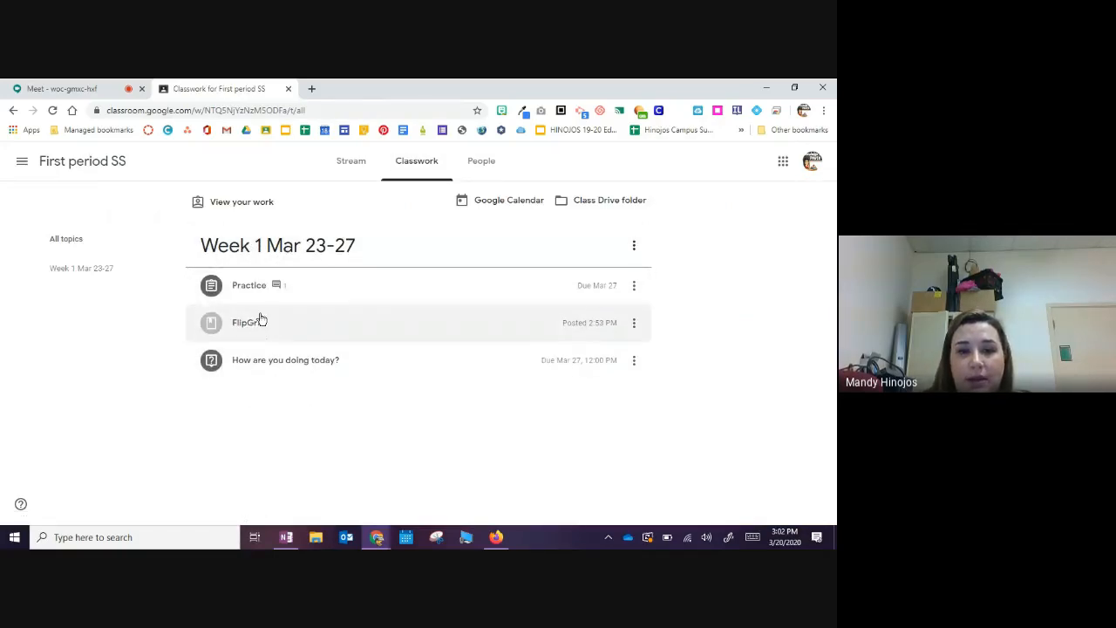
left_click(252, 291)
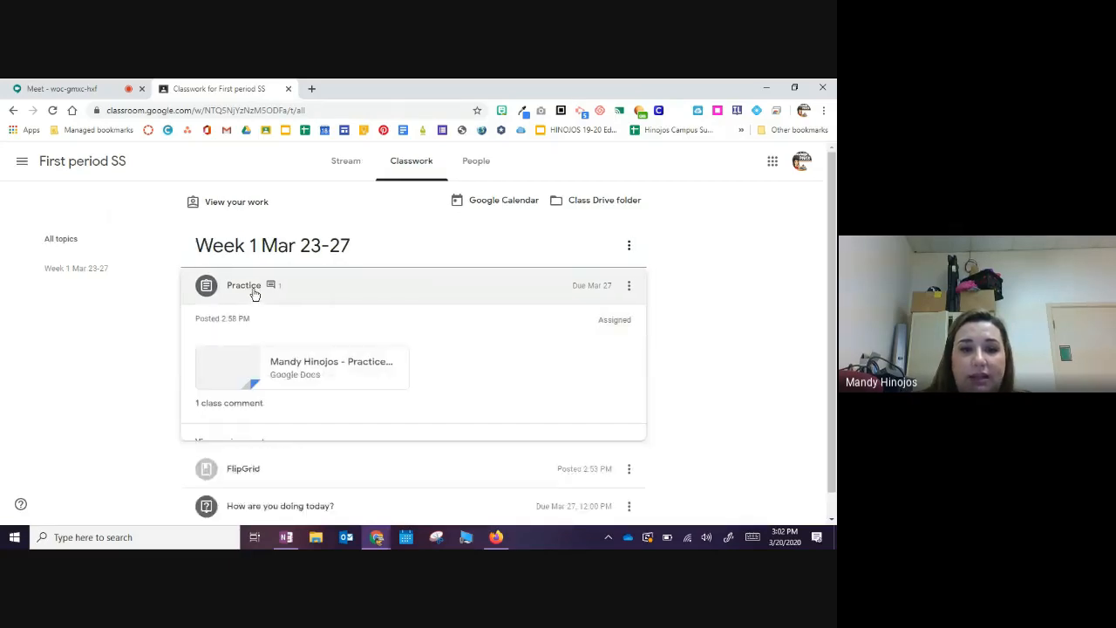
left_click(282, 378)
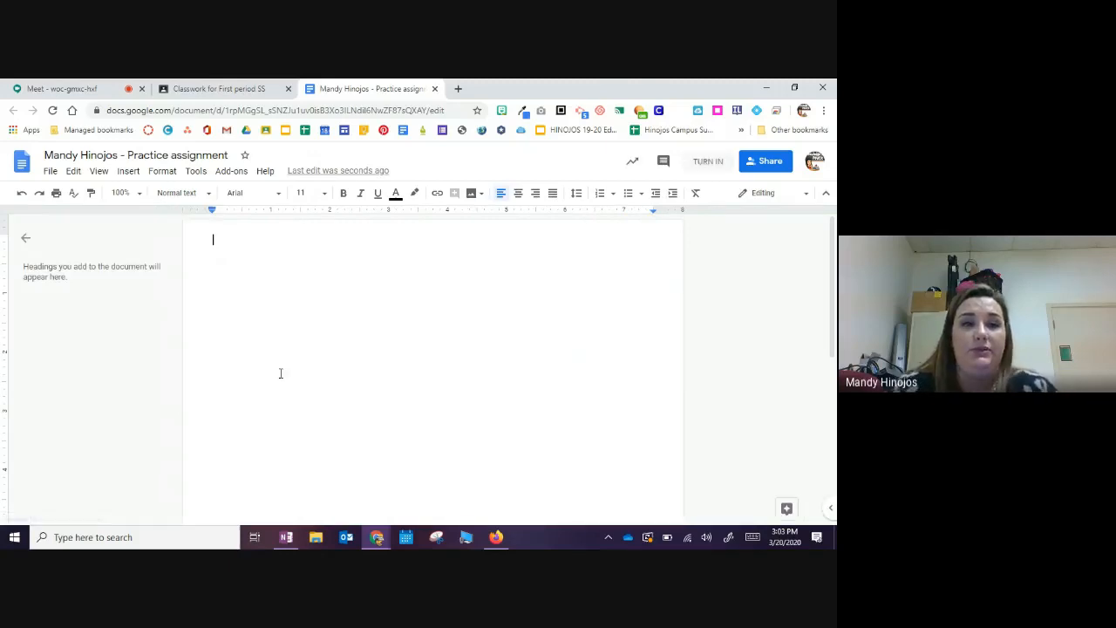
type("Lkdflksadkjflks lds")
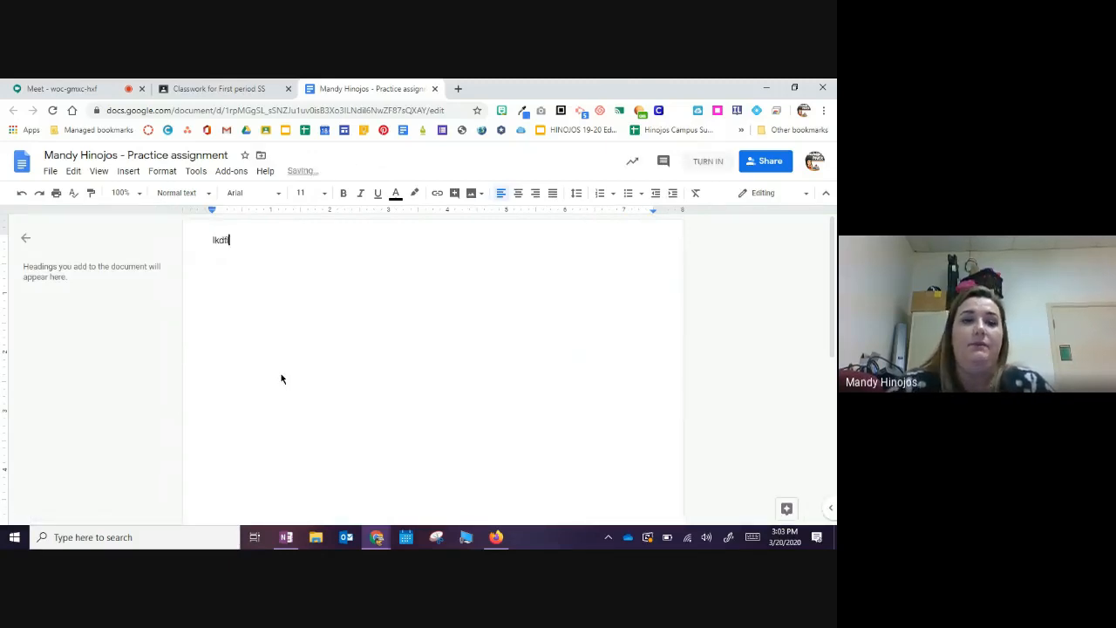
Step: Take a photo with the camera and insert it into the document after the text
left_click(143, 174)
mouse_move(150, 195)
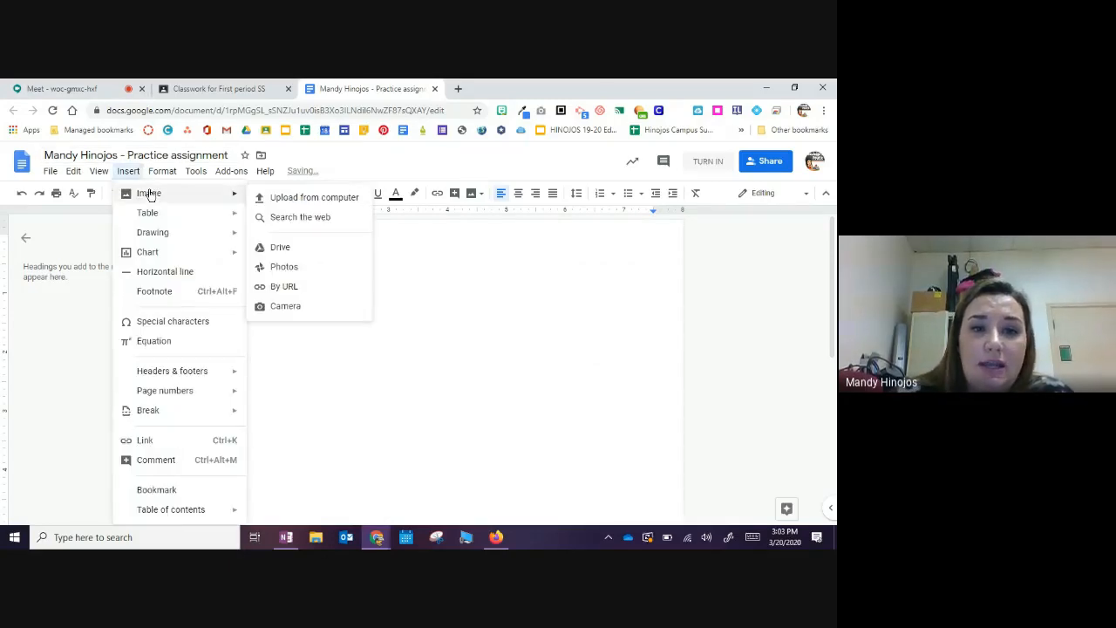
left_click(305, 306)
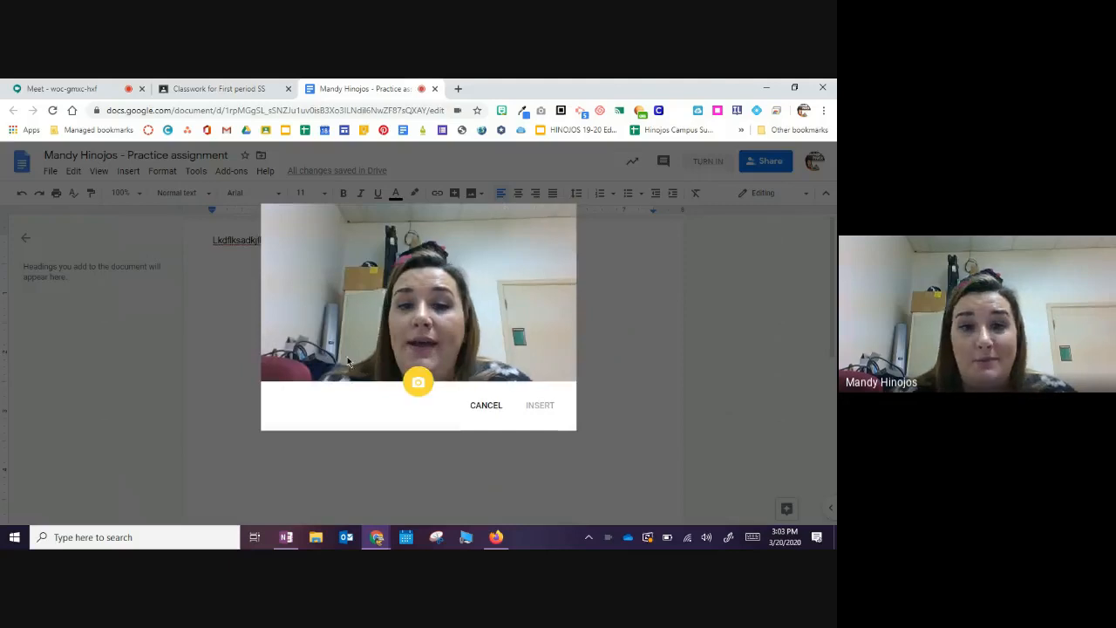
left_click(417, 383)
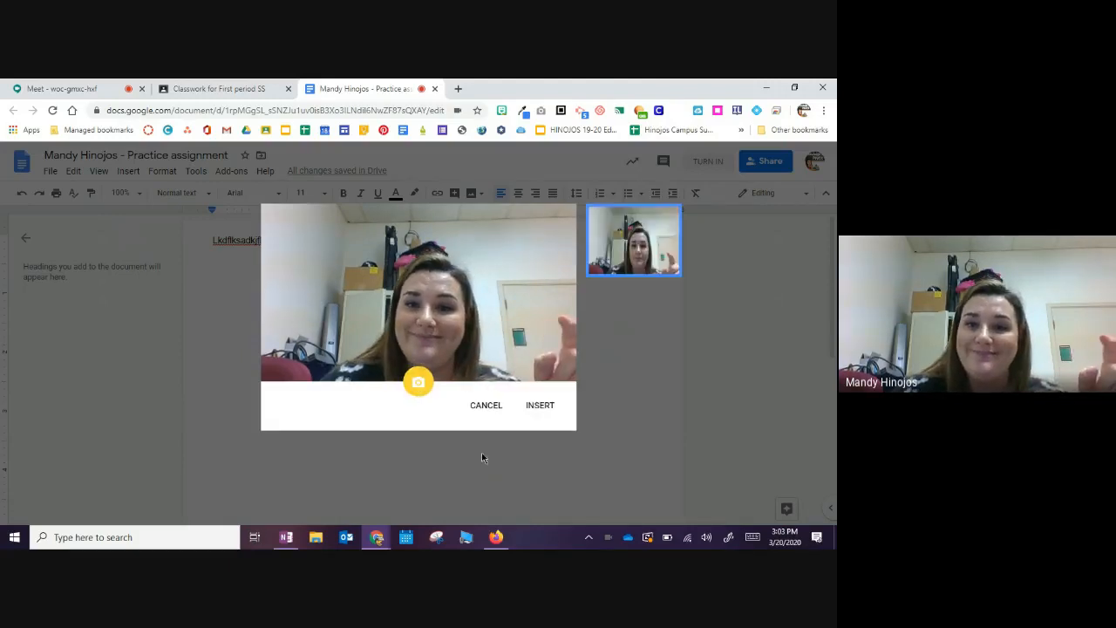
left_click(546, 408)
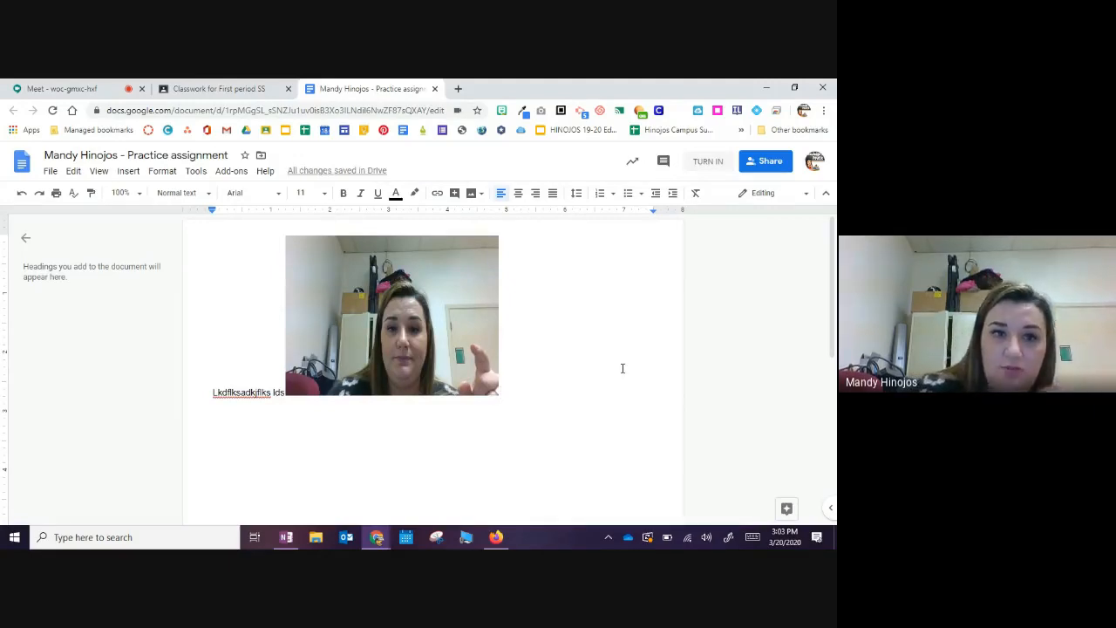
key("Return")
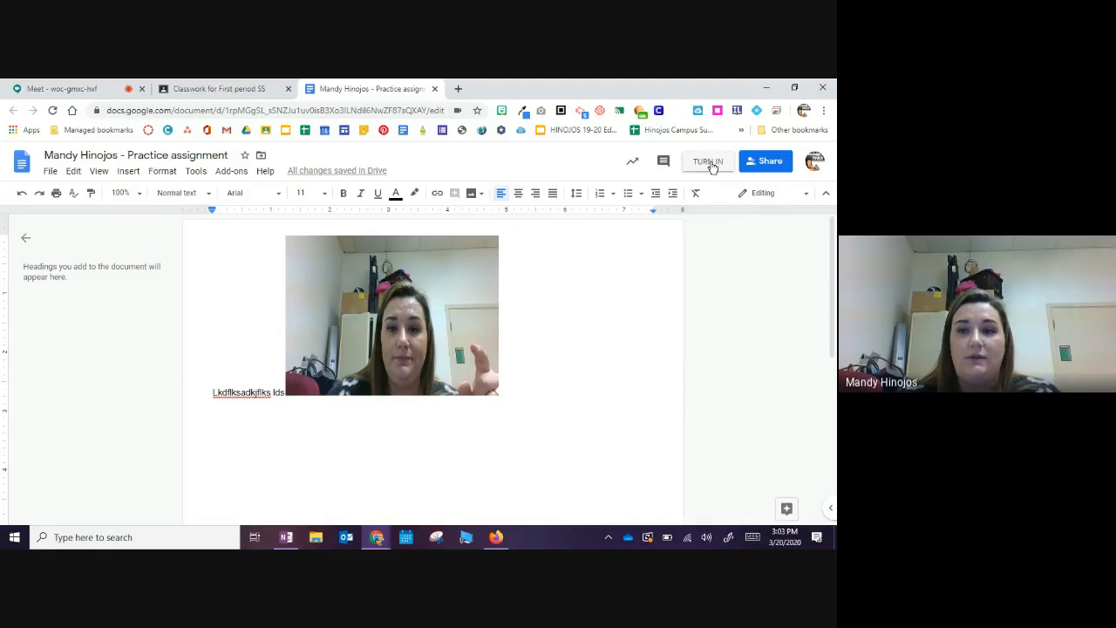
Step: Turn in the Practice assignment document from Google Docs and confirm the submission in Classroom
left_click(709, 163)
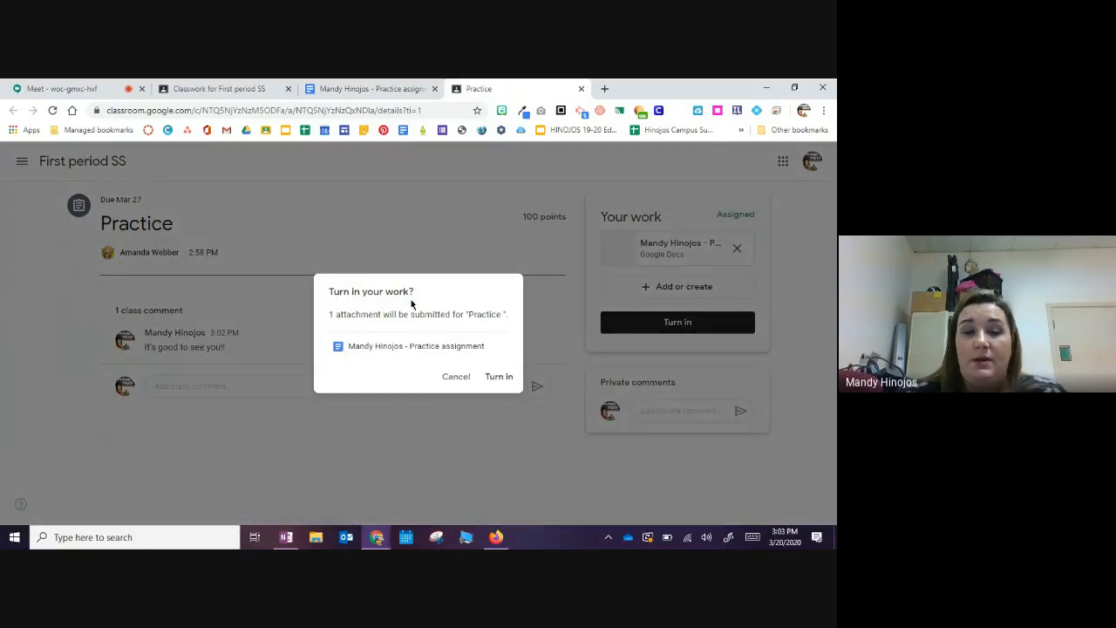
left_click(501, 380)
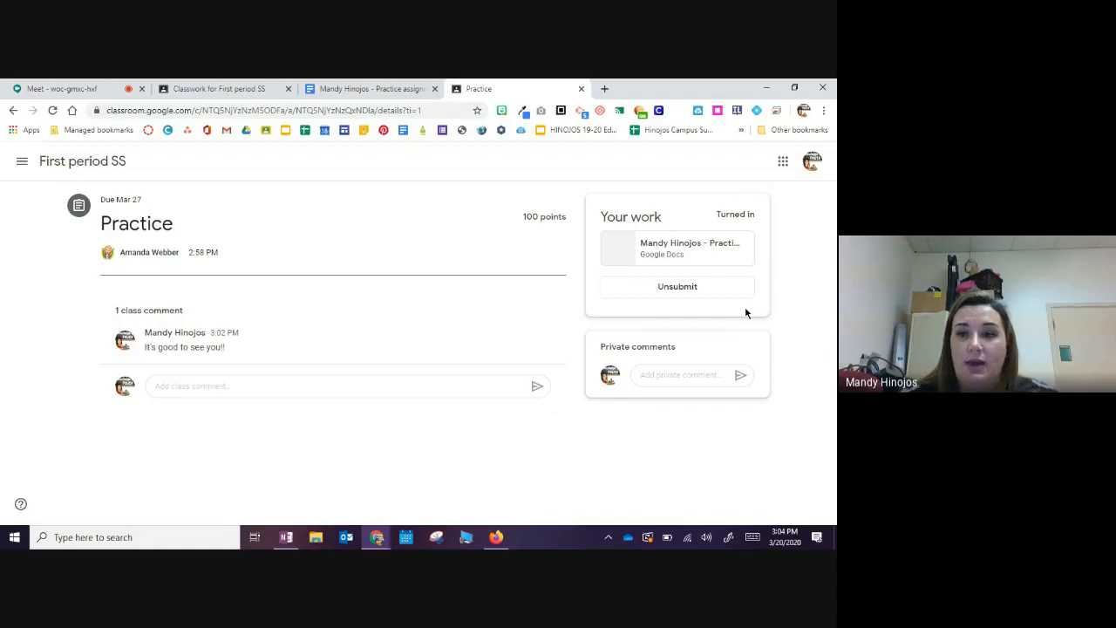
Step: Unsubmit the Practice work and turn it in again with the same attachment
left_click(685, 288)
left_click(494, 375)
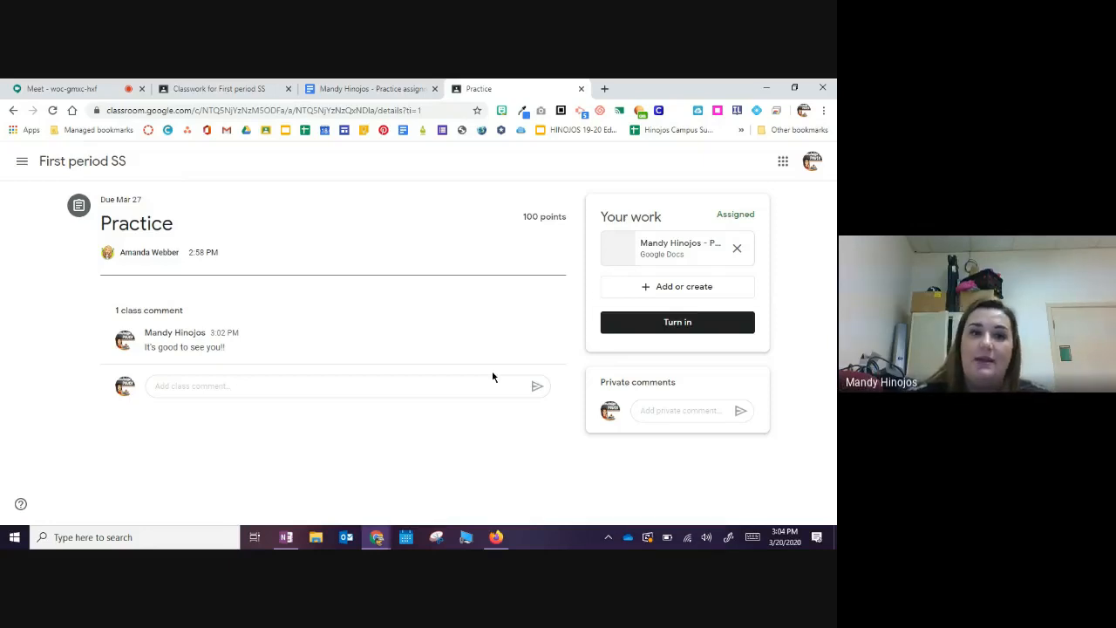
left_click(703, 328)
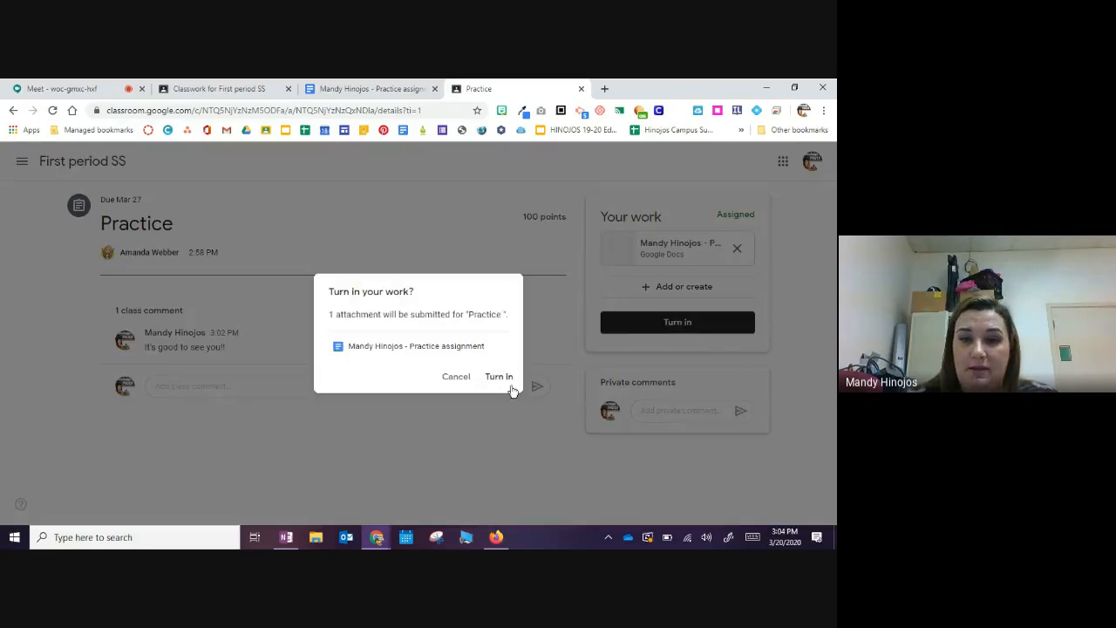
left_click(512, 387)
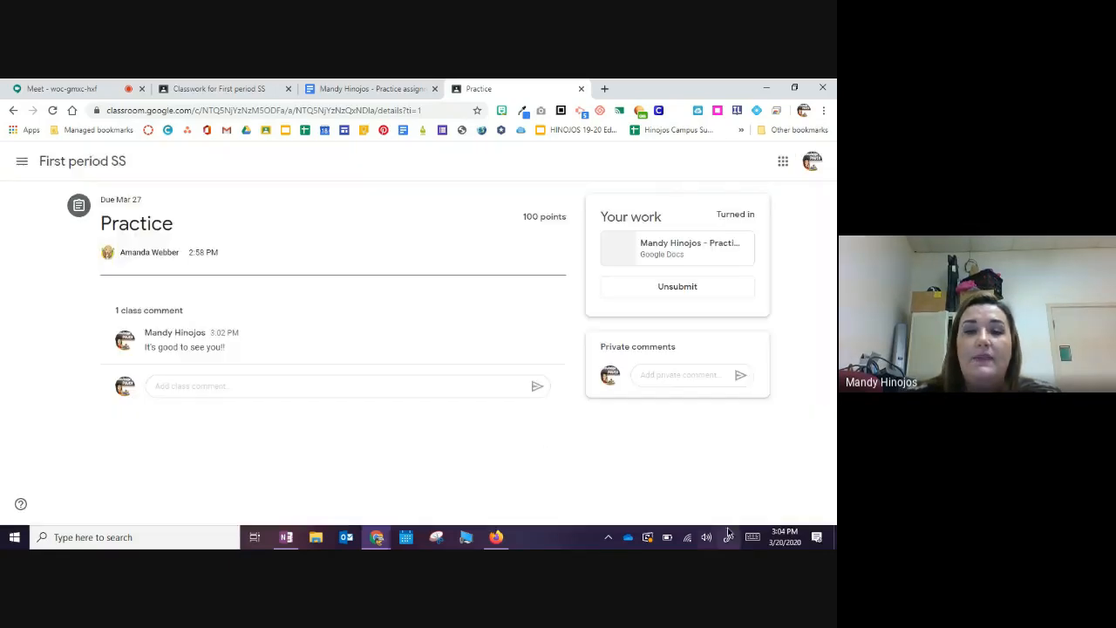
Step: Post a private comment addressed to the teacher by name, asking "can you please make sure I submitted my work?"
left_click(689, 377)
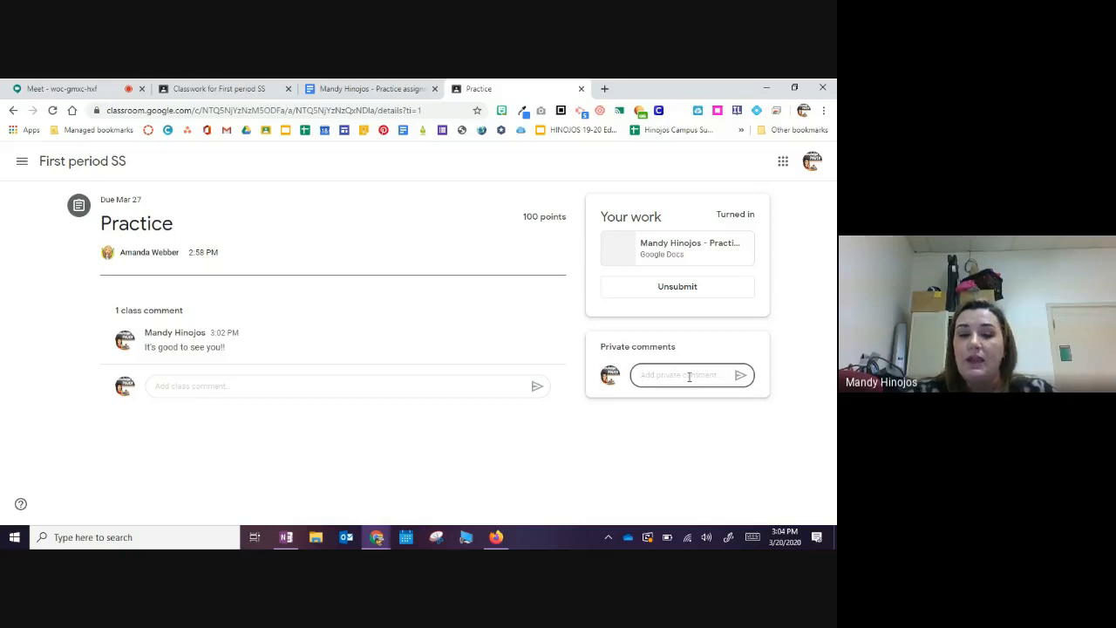
type("Mrs. Webber")
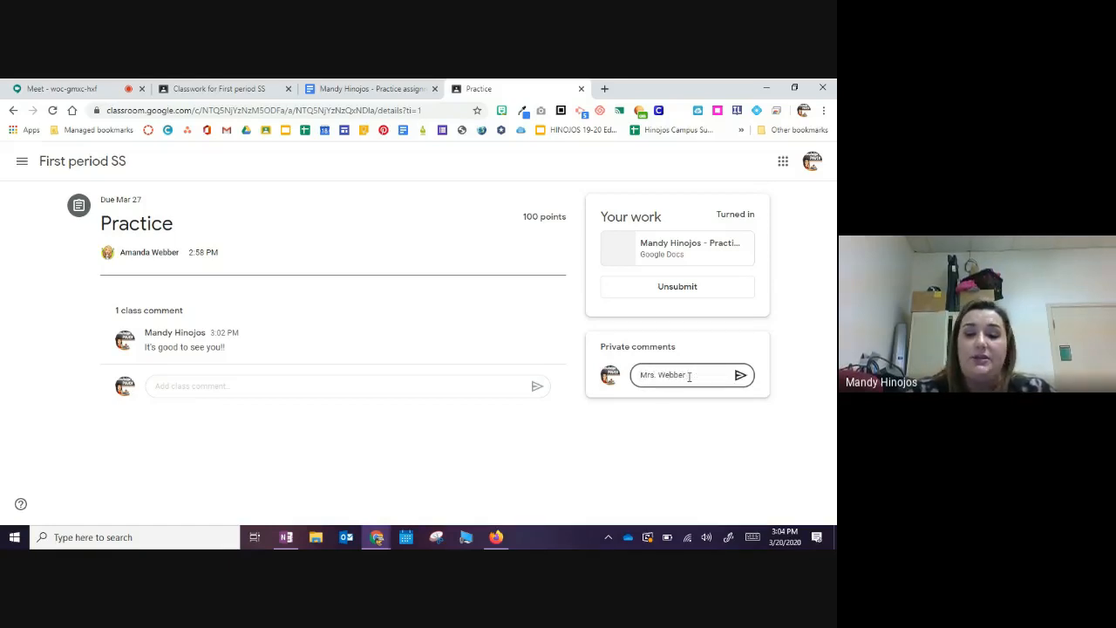
type(" can you please make sure I")
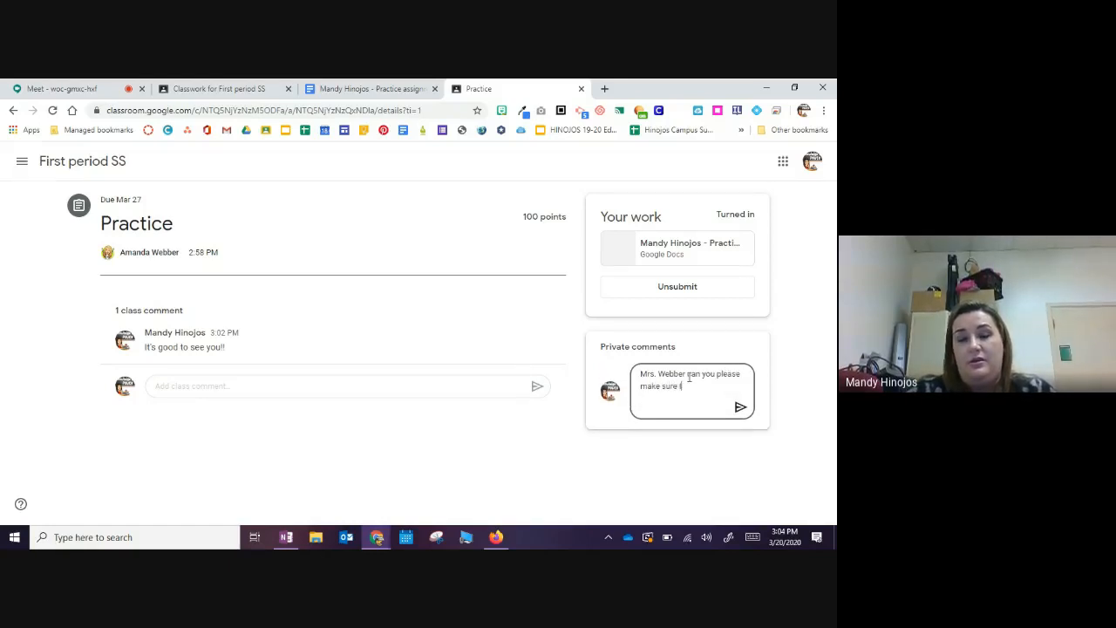
type(" submitt")
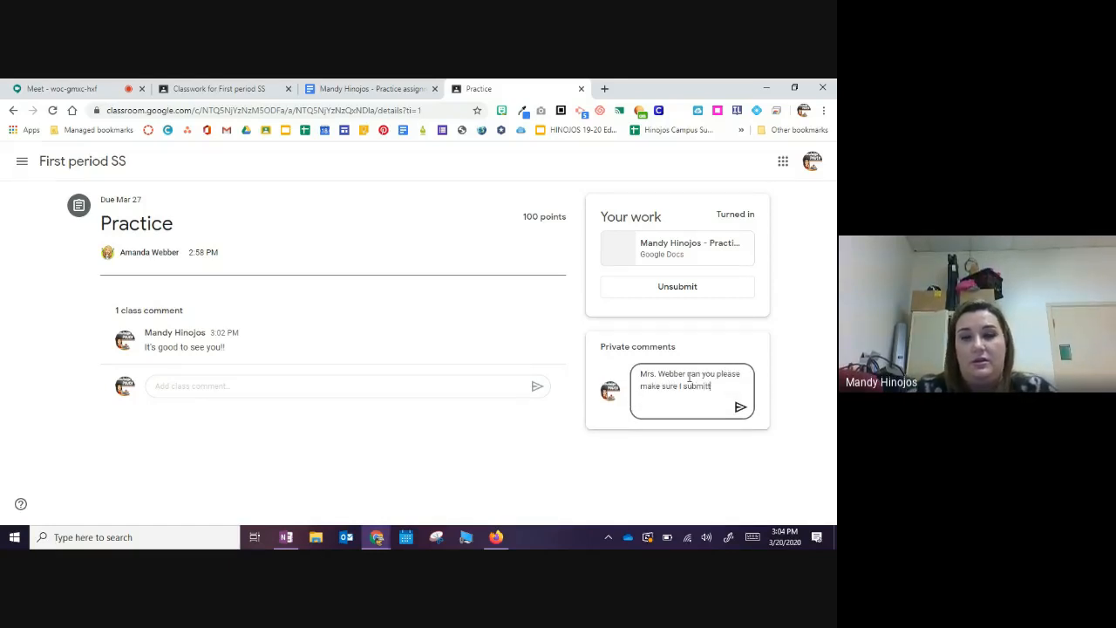
type("ed my work")
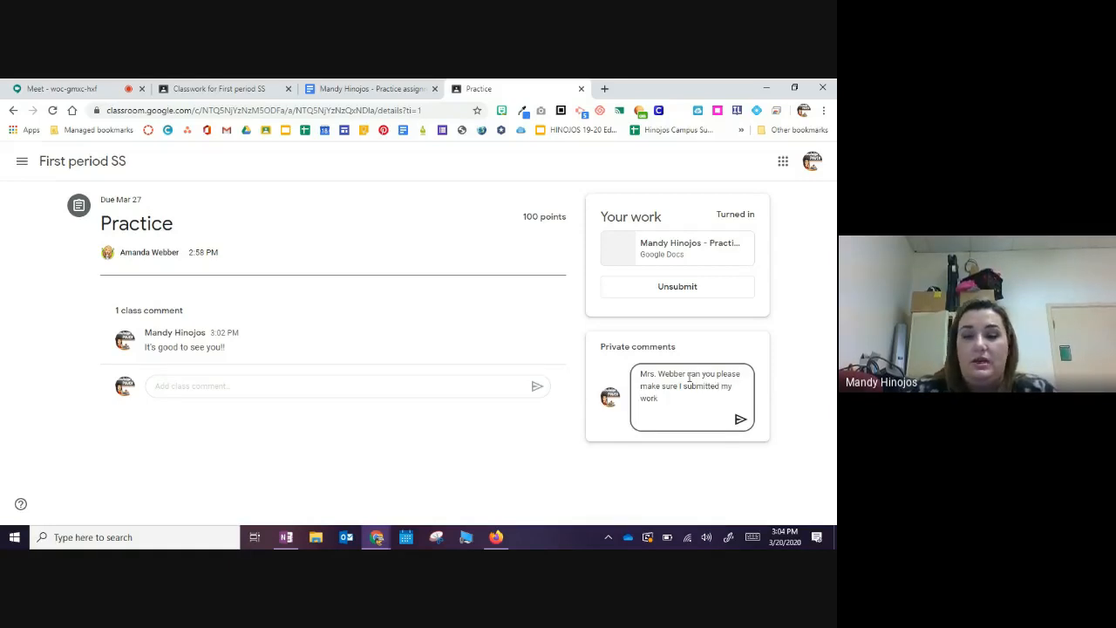
type("?")
left_click(741, 419)
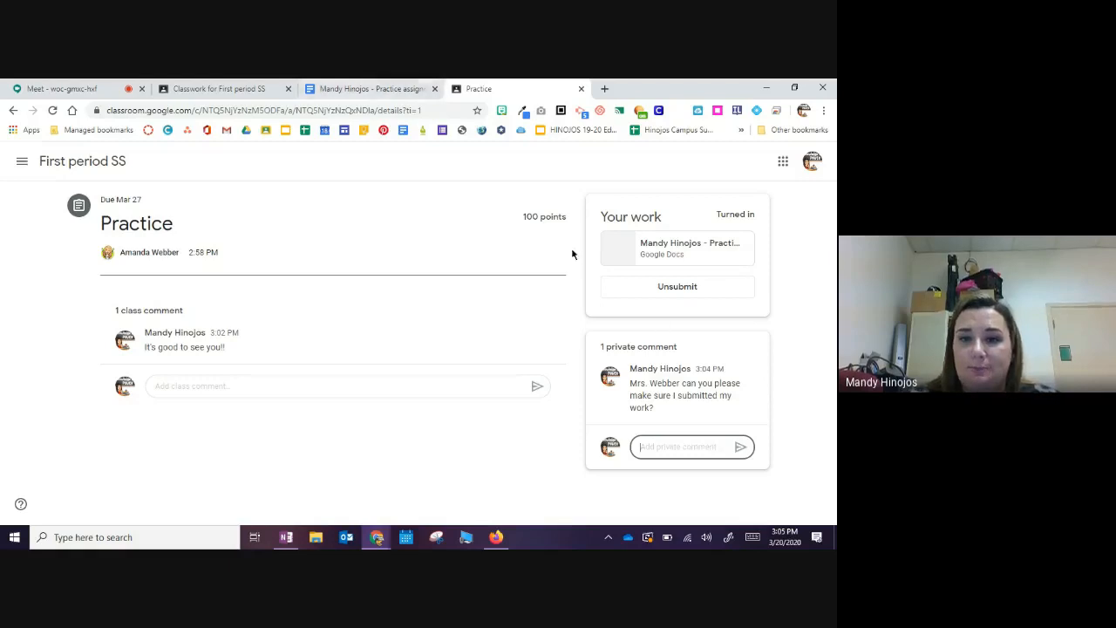
Step: Review the turned-in Practice assignment and its comments from the classwork list, and return to the class stream
left_click(236, 89)
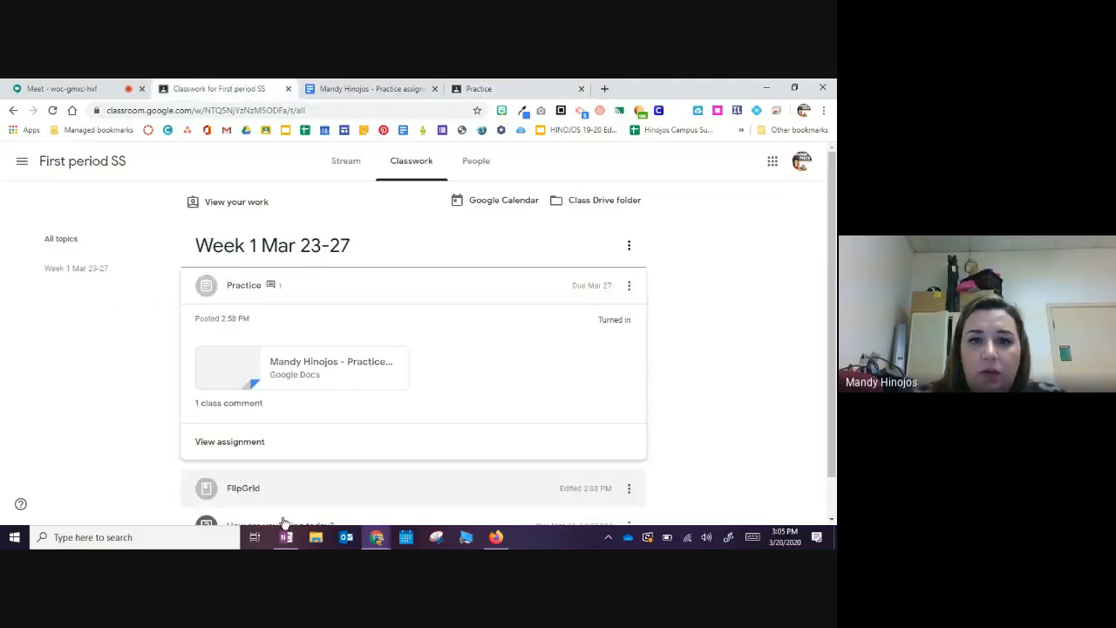
left_click(260, 442)
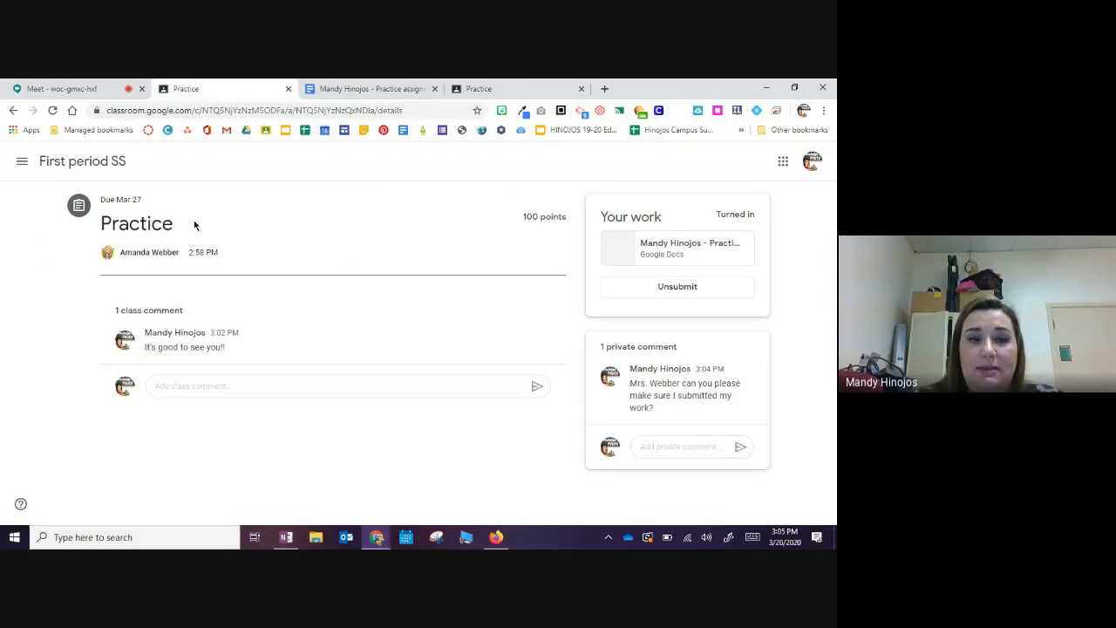
left_click(87, 161)
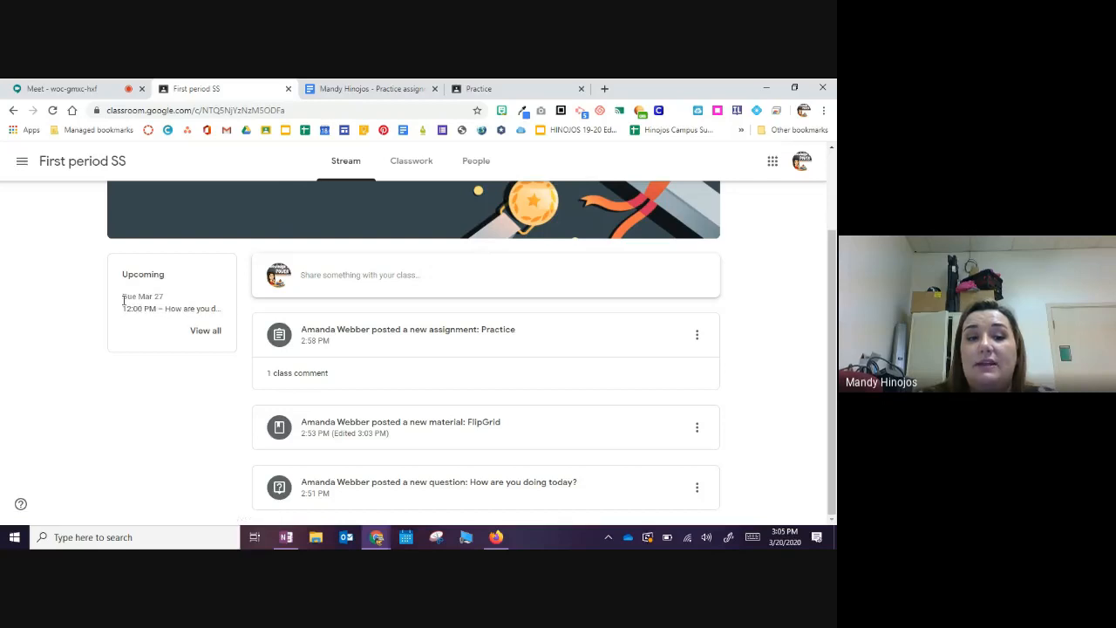
Step: Review the student's full work list through the Assigned, Returned with grade and Missing filters, and return to the class stream
left_click(206, 331)
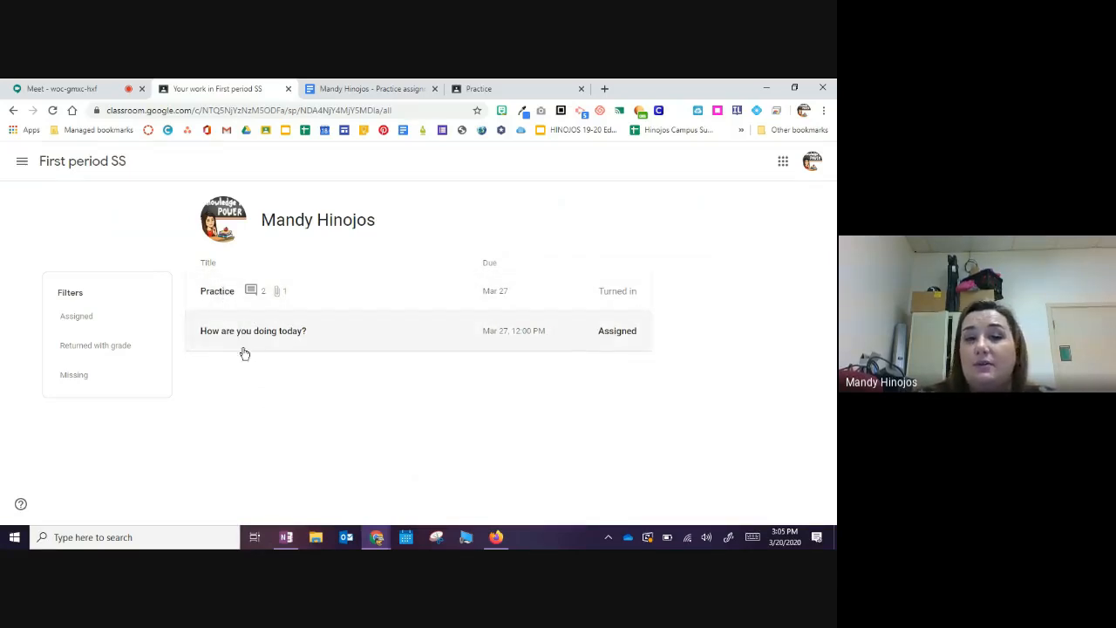
left_click(76, 319)
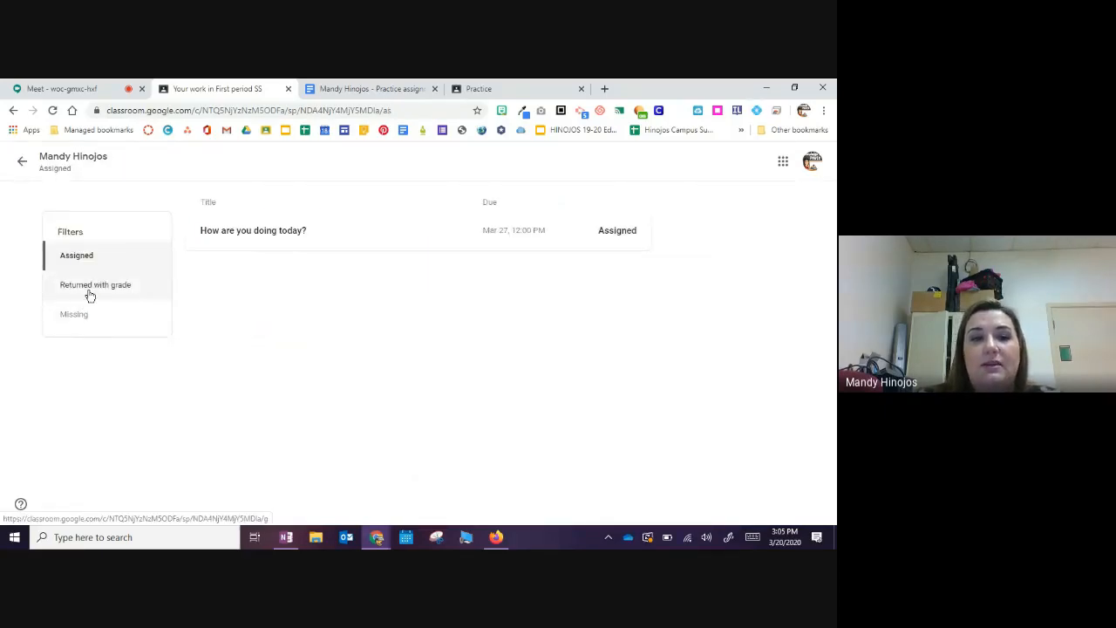
left_click(89, 291)
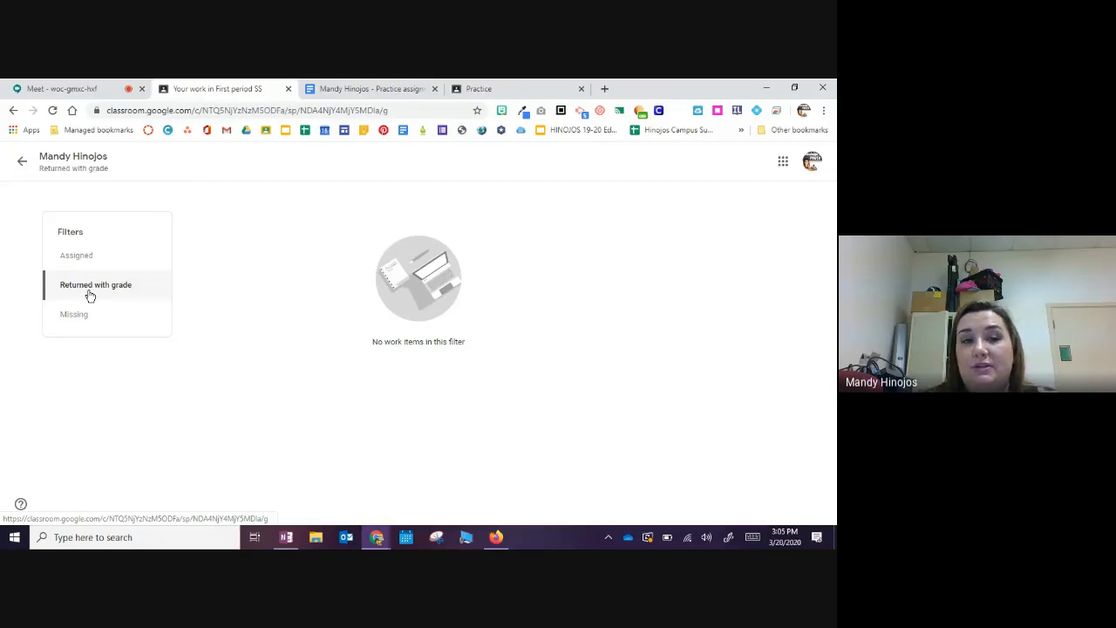
left_click(77, 324)
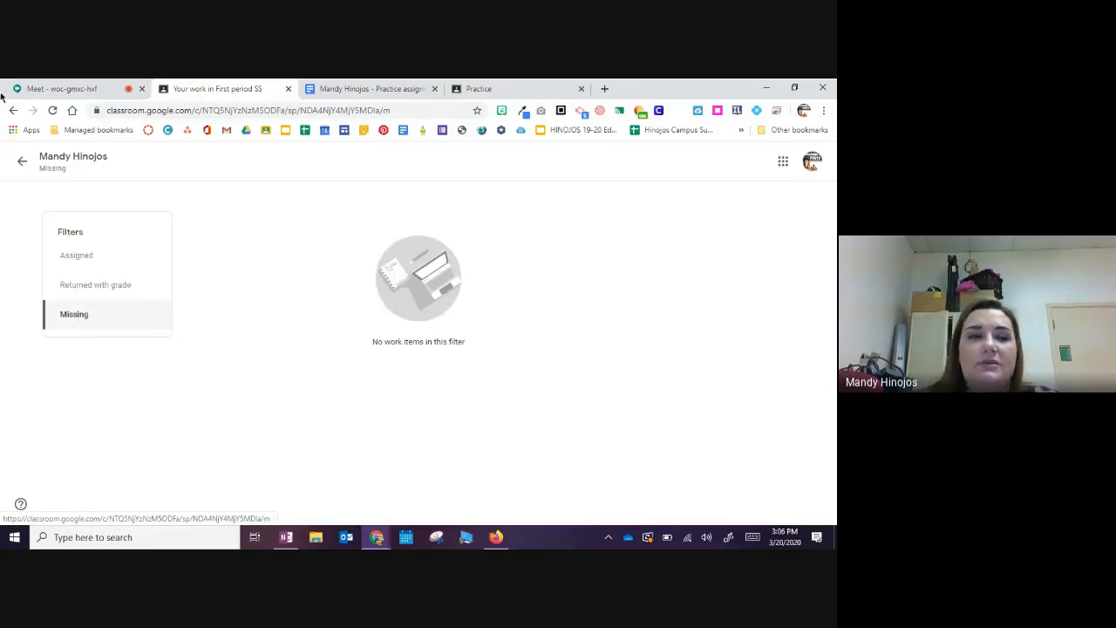
left_click(23, 164)
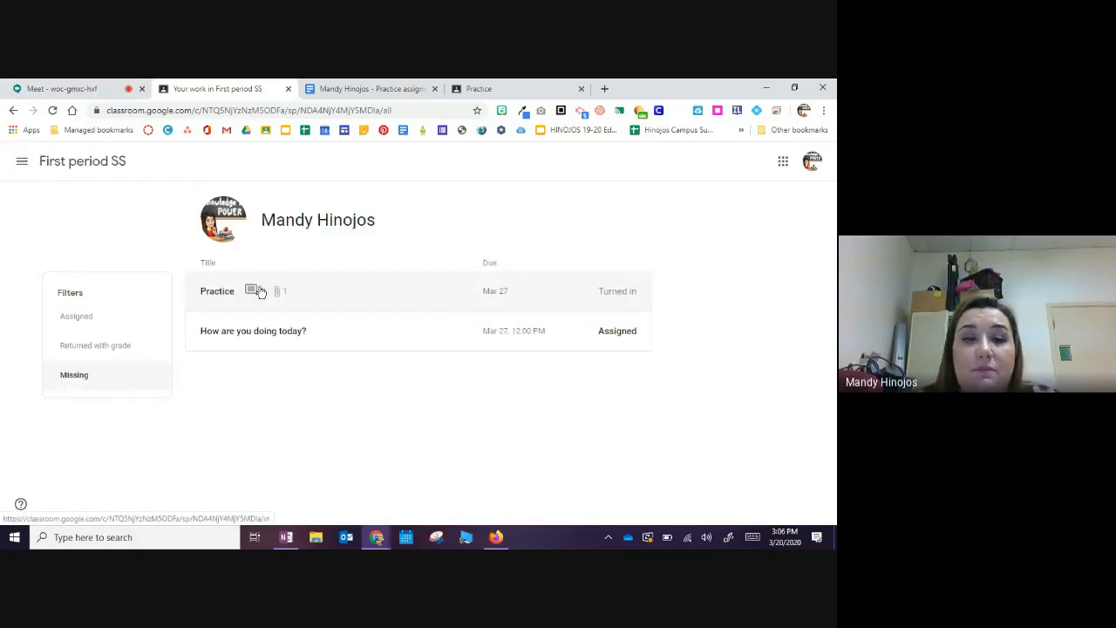
left_click(95, 166)
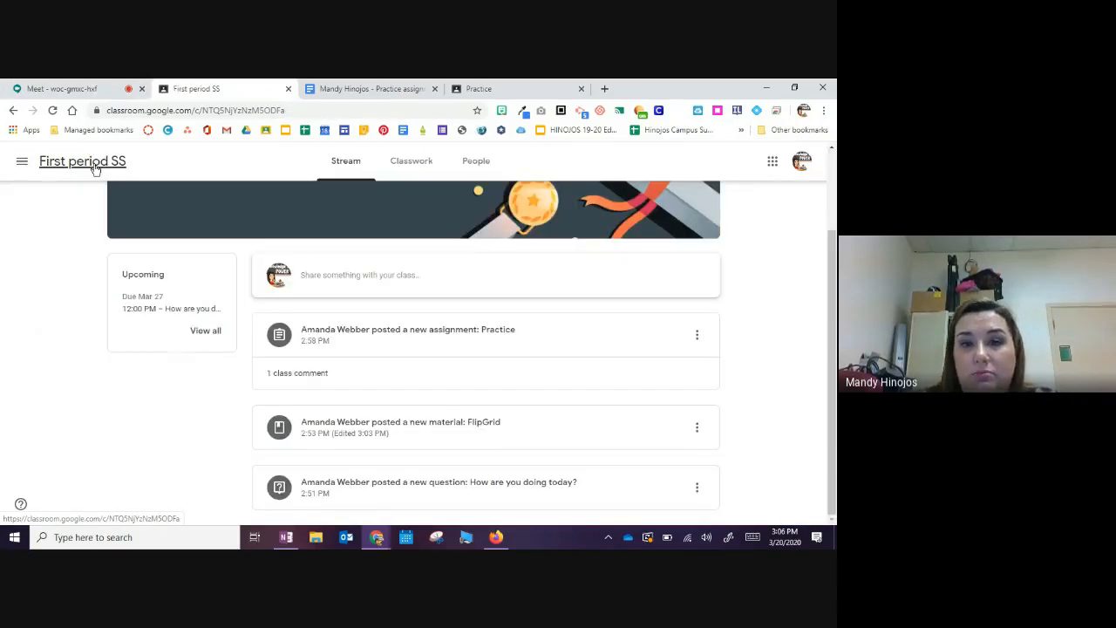
Step: Open the full view of the question "How are you doing today?" from the Week 1 Mar 23-27 classwork
left_click(413, 164)
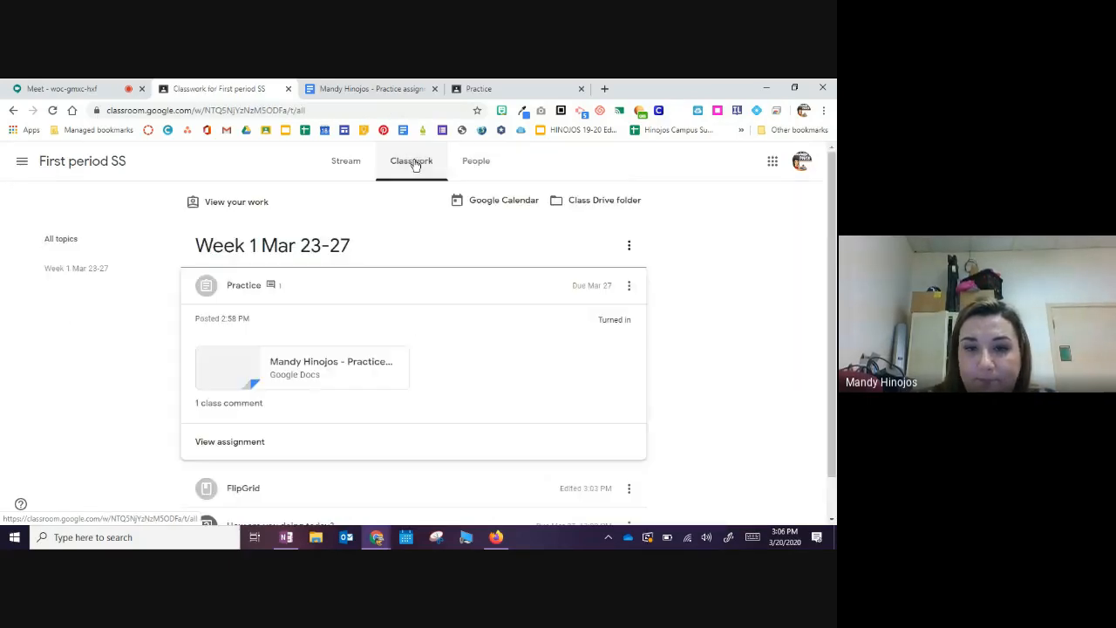
scroll(566, 404, "down", 1)
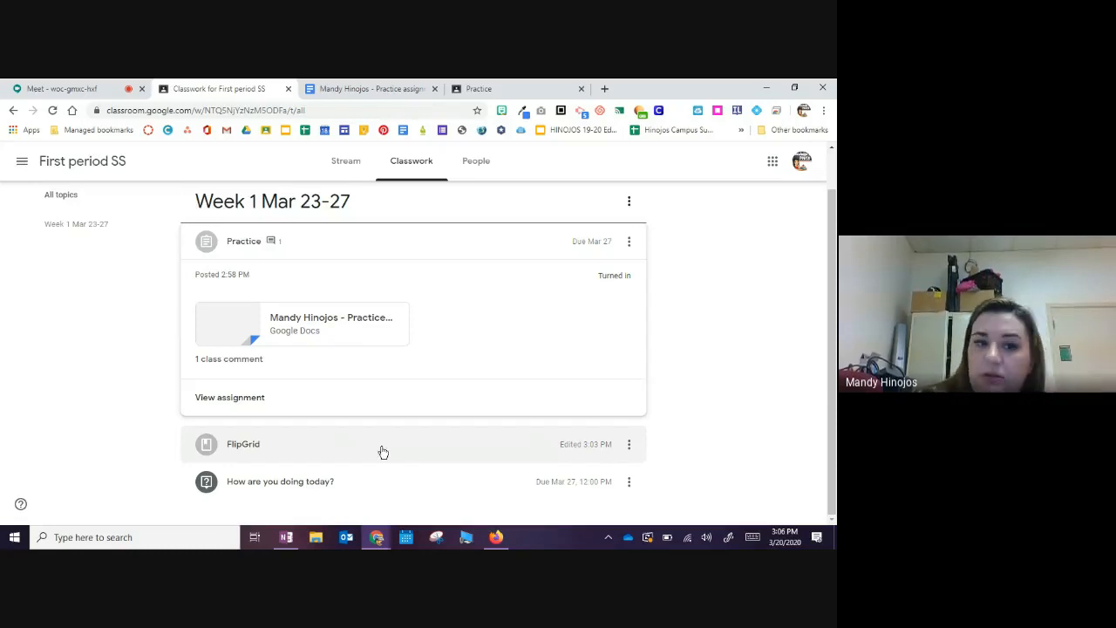
left_click(316, 481)
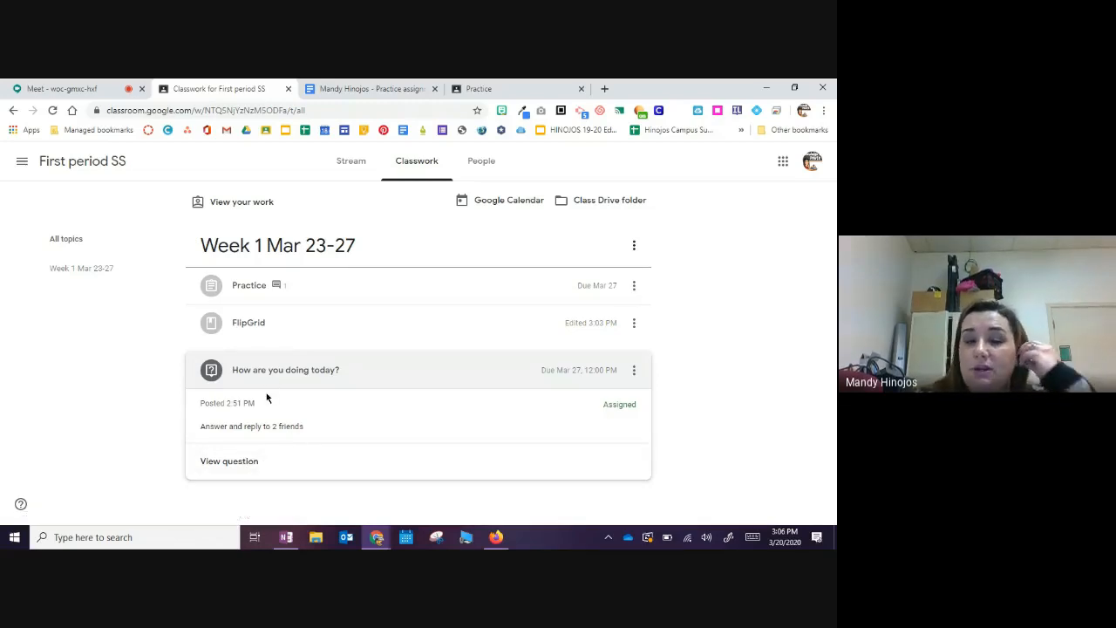
left_click(242, 467)
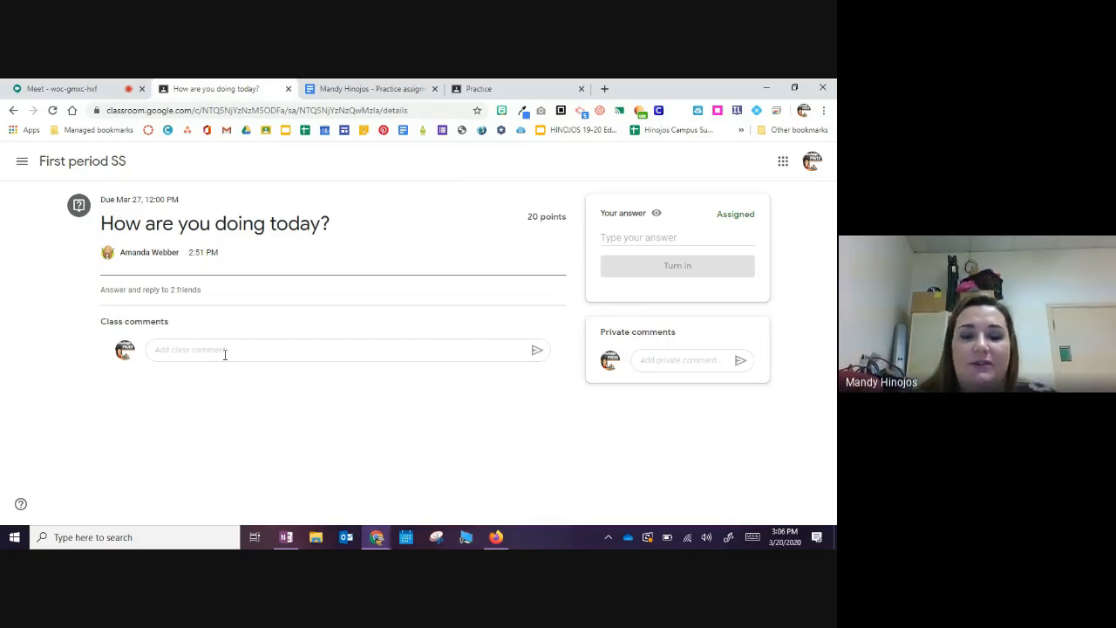
left_click(225, 354)
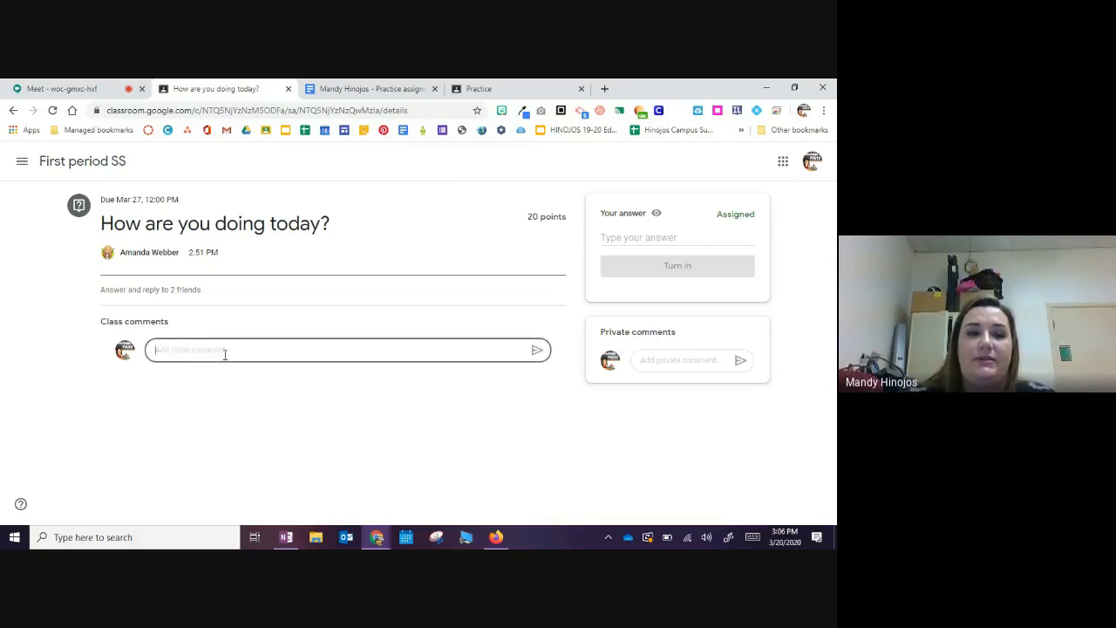
type("initia")
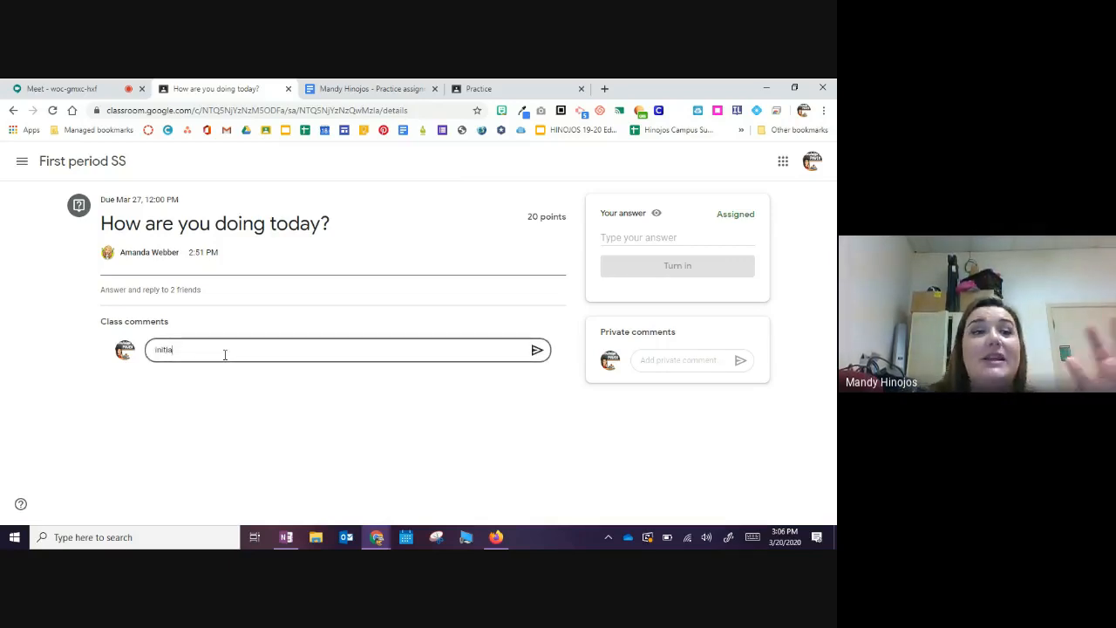
left_click_drag(204, 352, 144, 358)
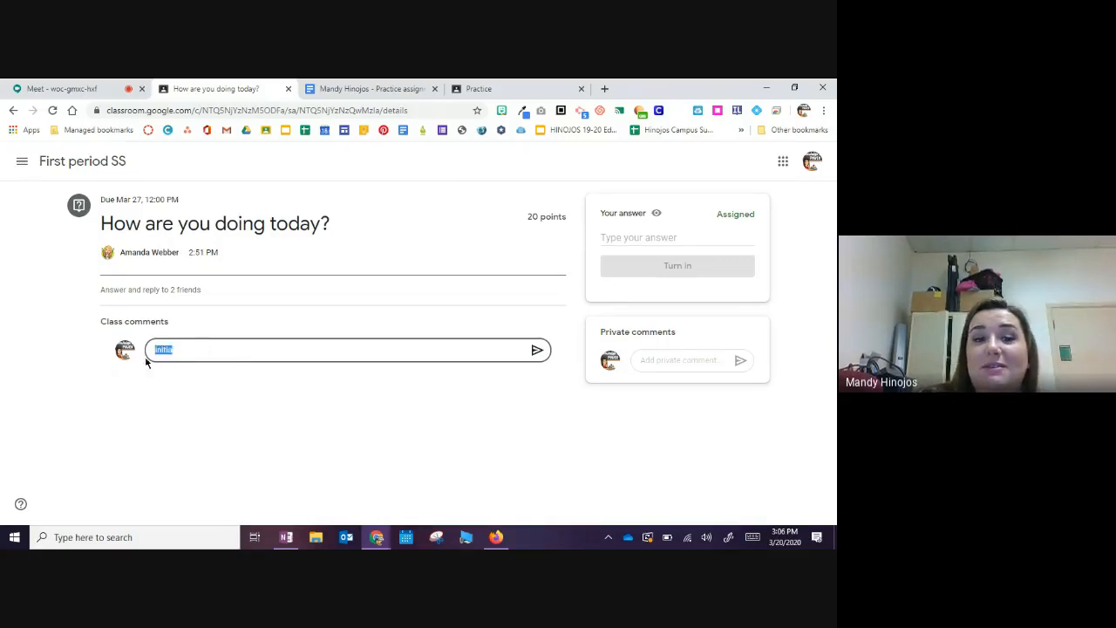
key("BackSpace")
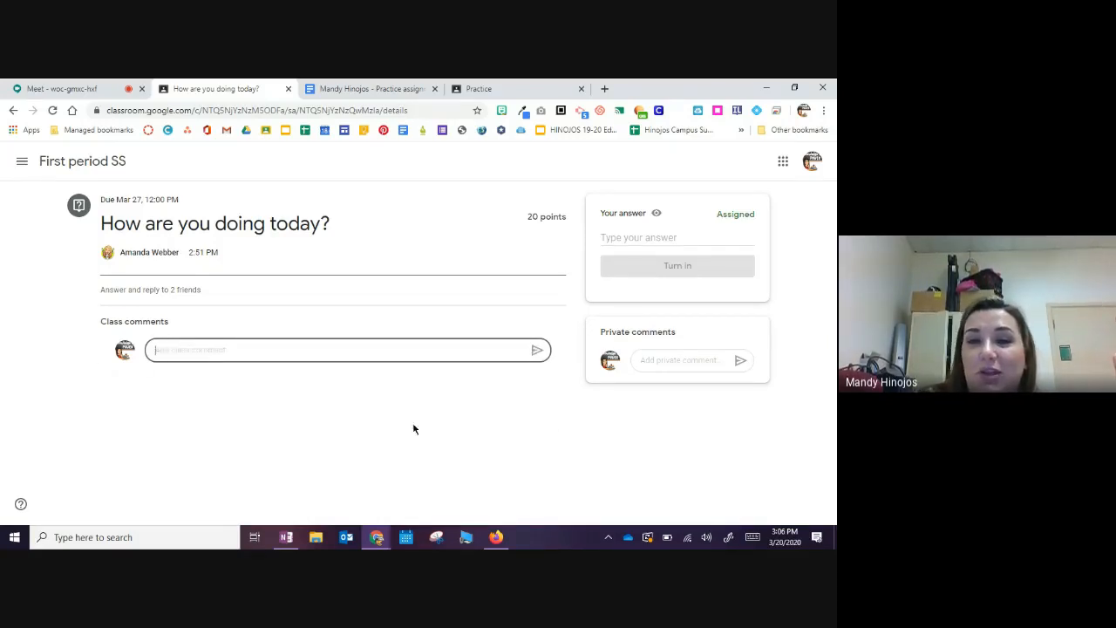
left_click(660, 357)
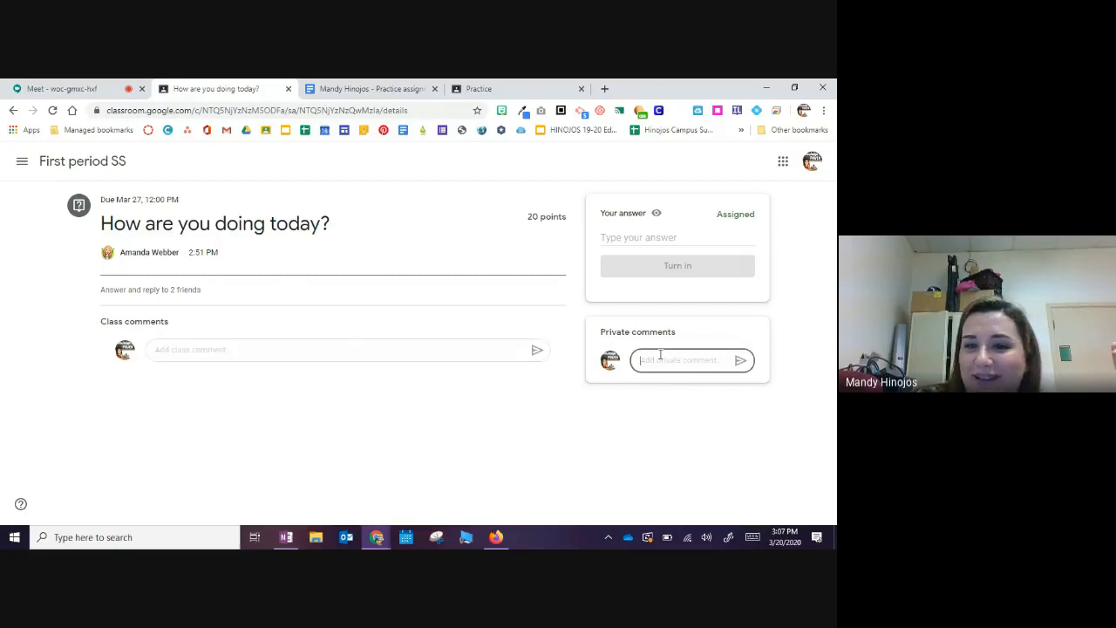
type("I")
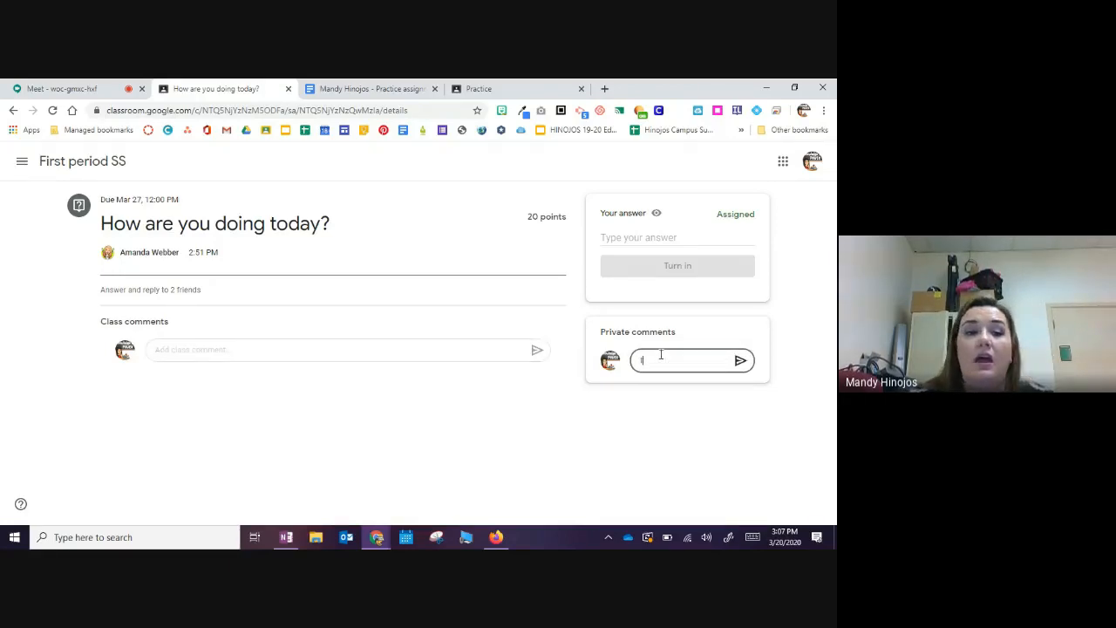
left_click(151, 290)
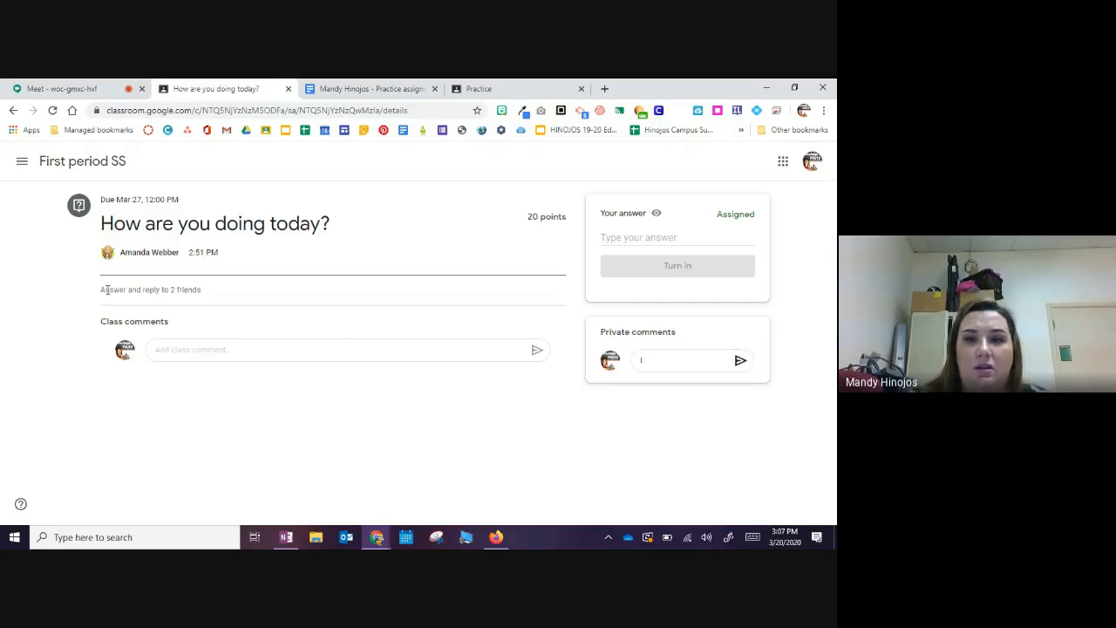
Step: Answer the question with "Initial comment" and turn it in, confirming the submission
left_click(627, 236)
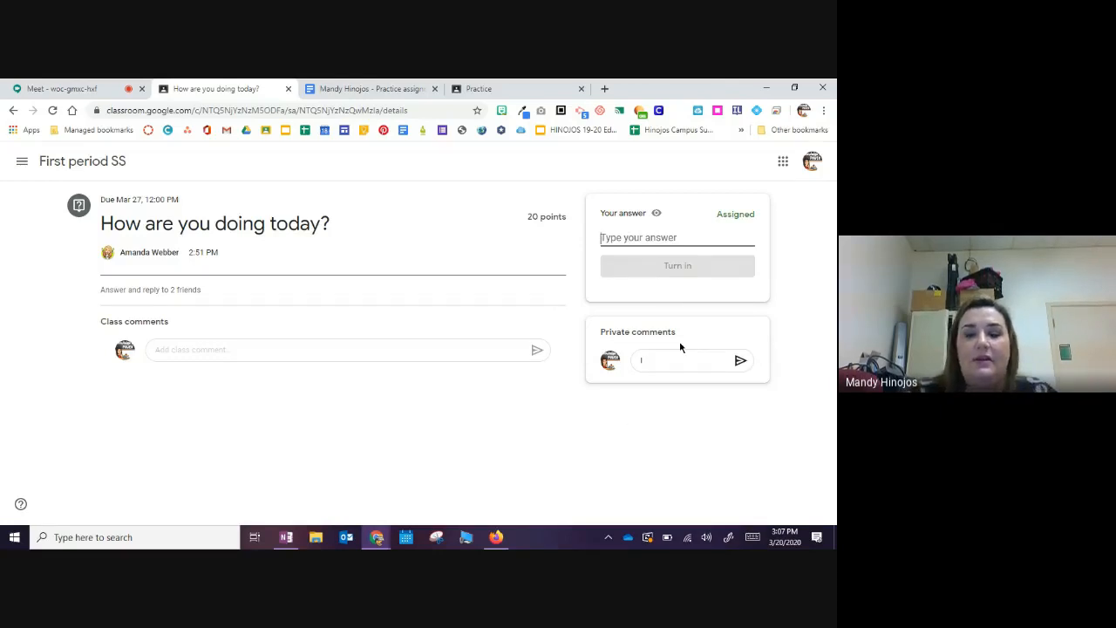
type("Initial comment")
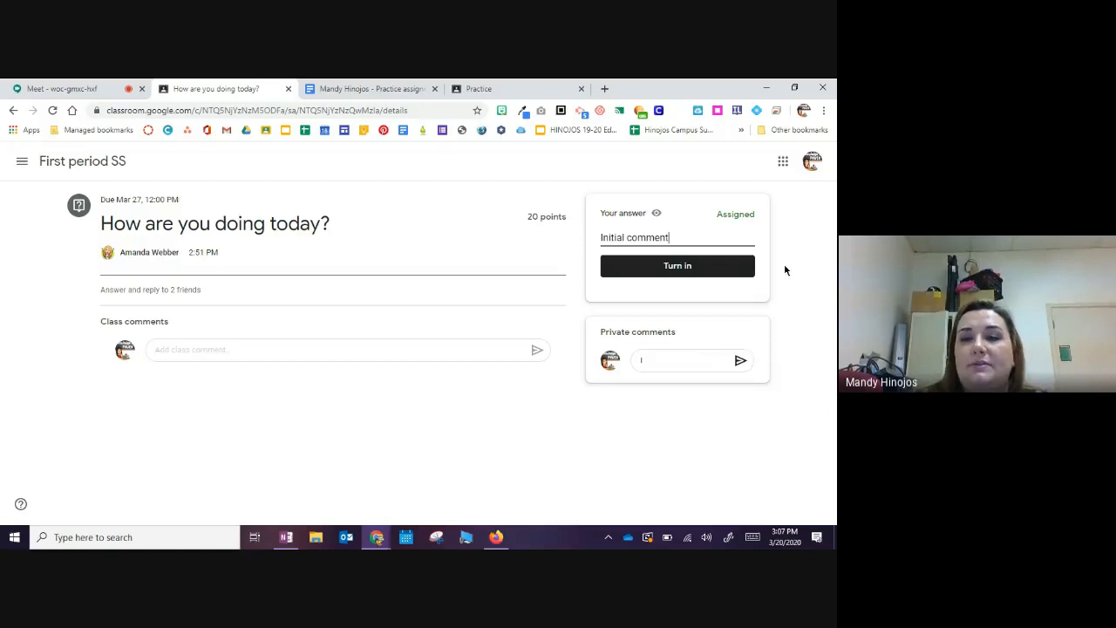
left_click(676, 265)
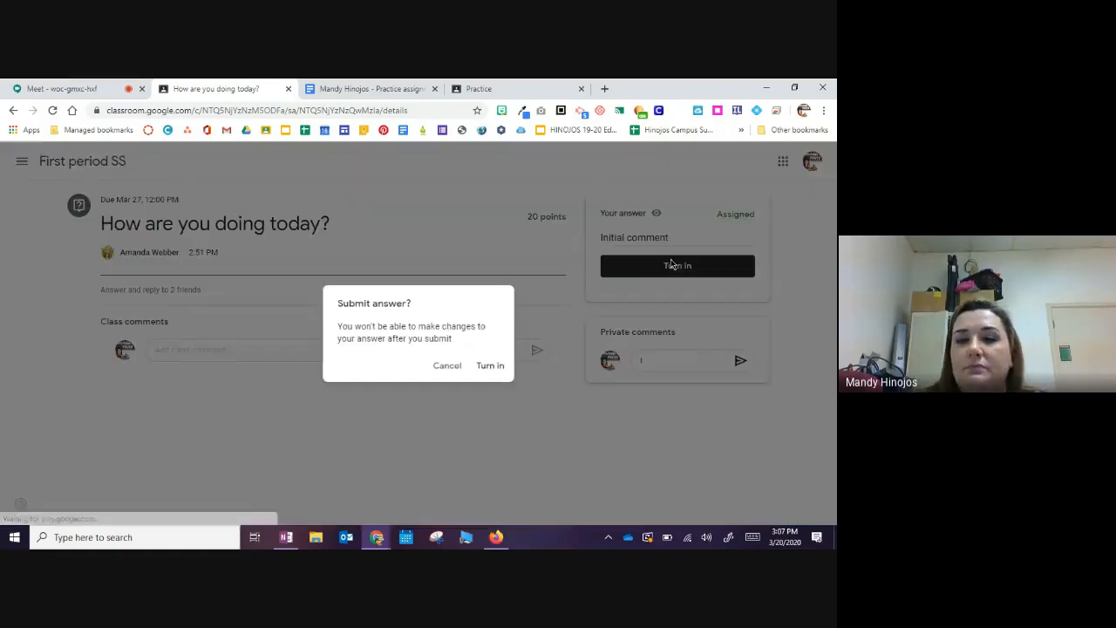
left_click(491, 365)
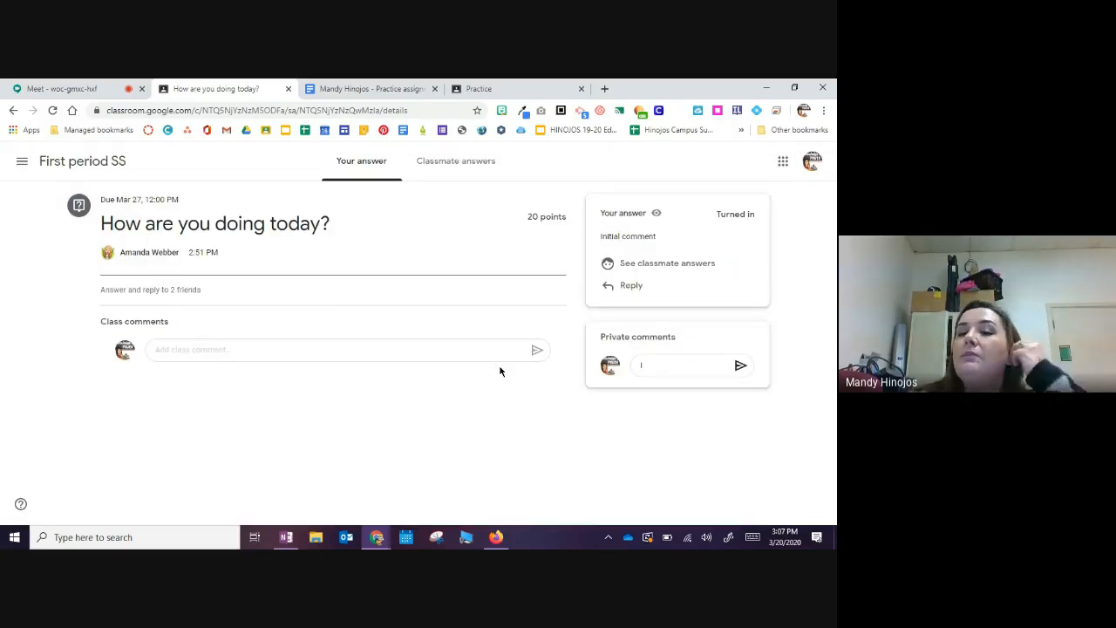
Step: Go to the classmate answers, discarding the unsent private comment, and post the reply "replying to someone else" under the "Initial comment" answer
left_click(647, 266)
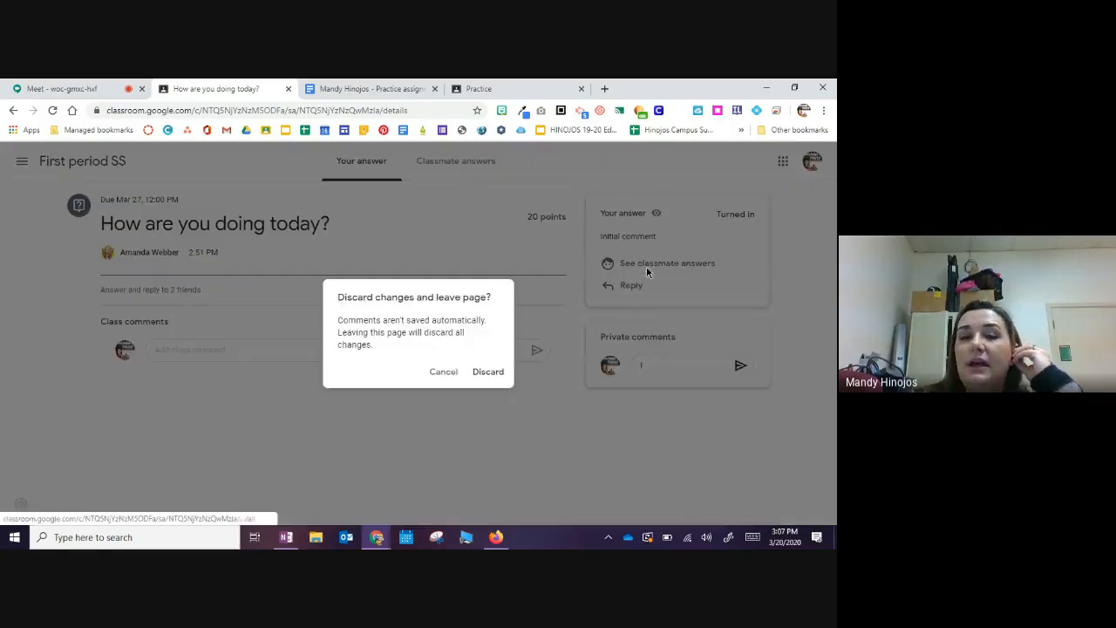
left_click(477, 374)
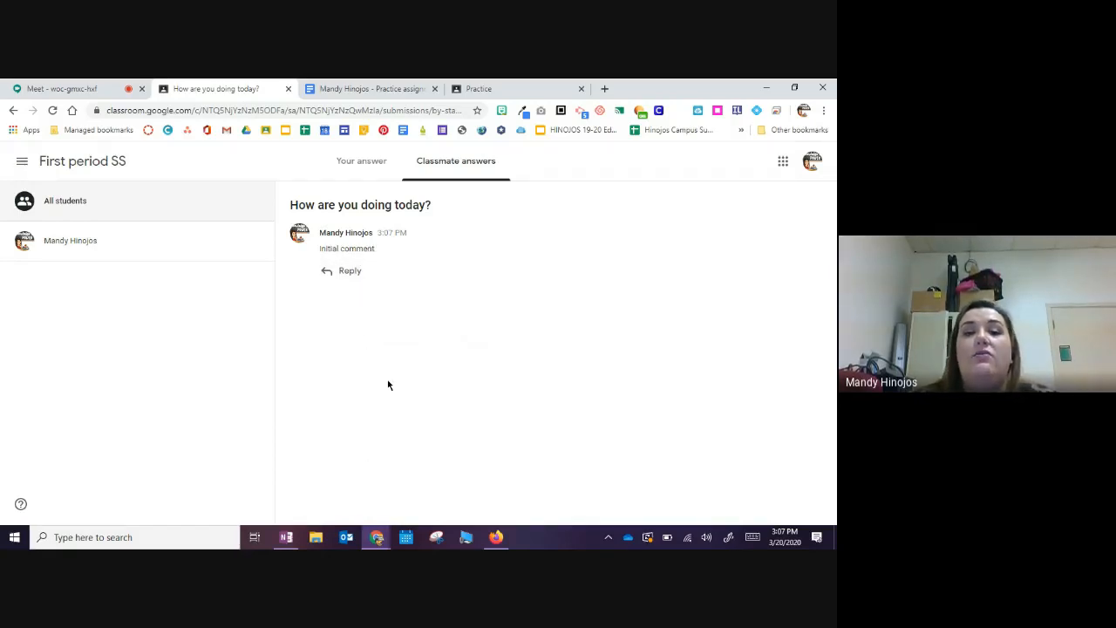
left_click(333, 270)
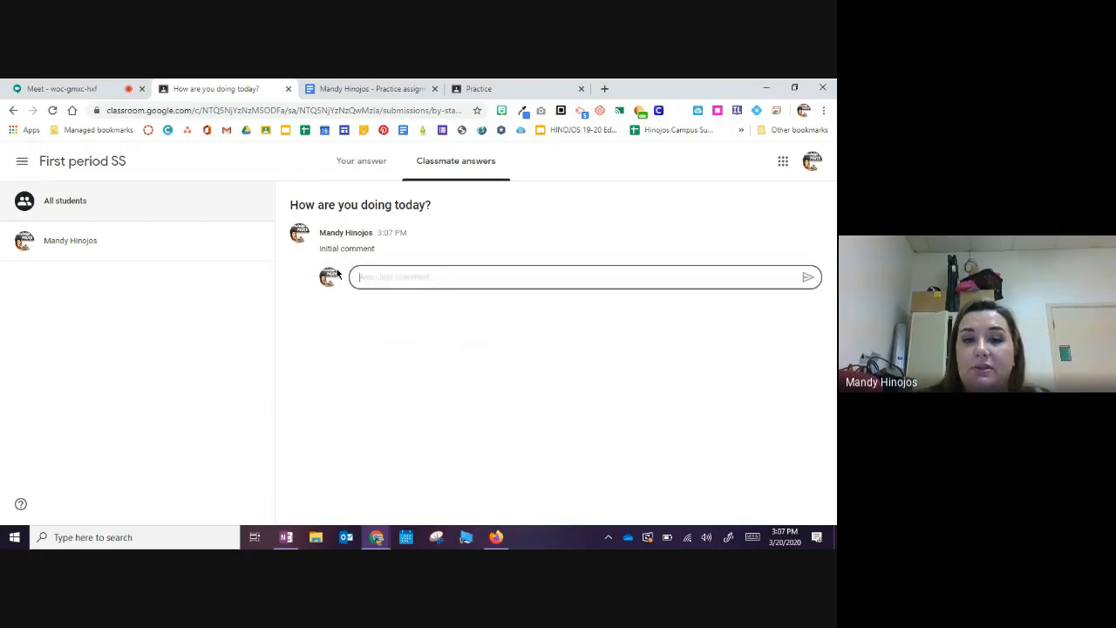
type("er")
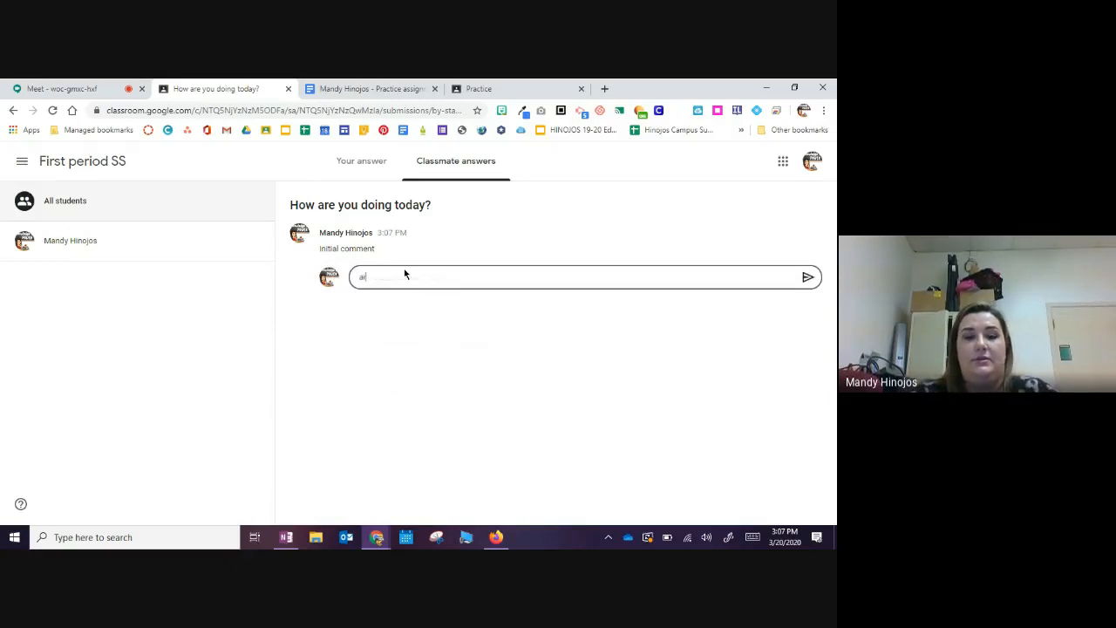
key("BackSpace")
key("BackSpace")
type("re")
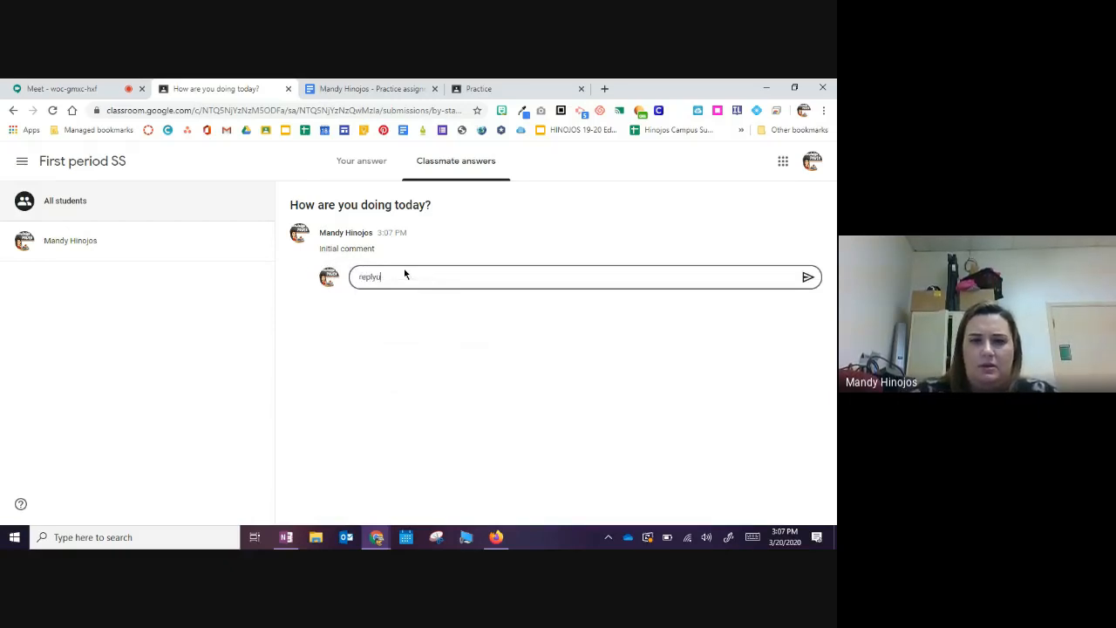
type("plying to s")
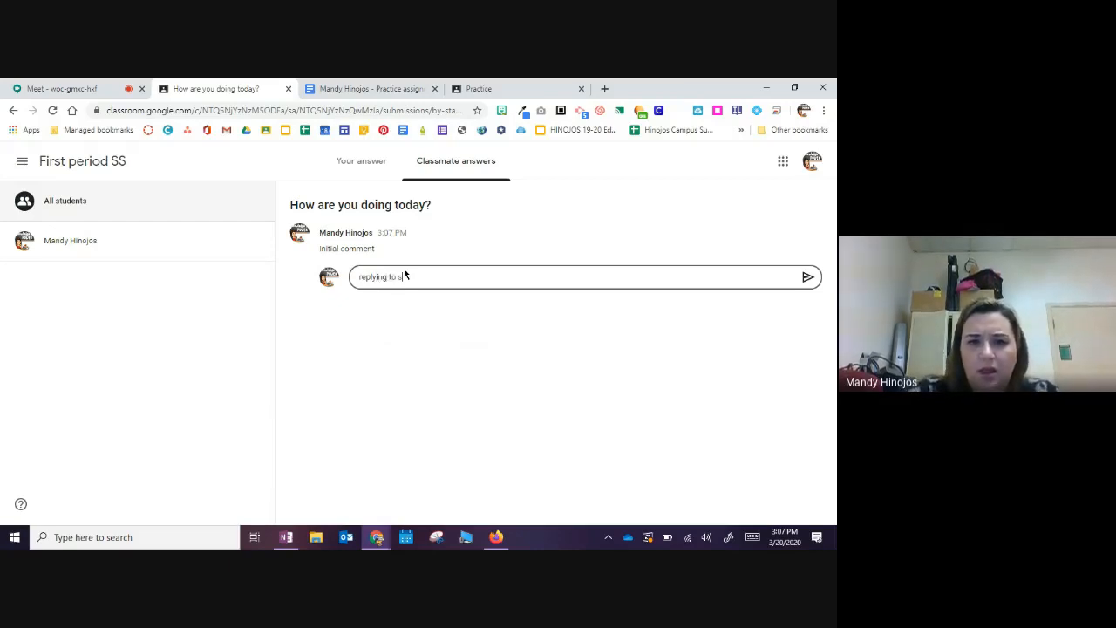
type("omeone e")
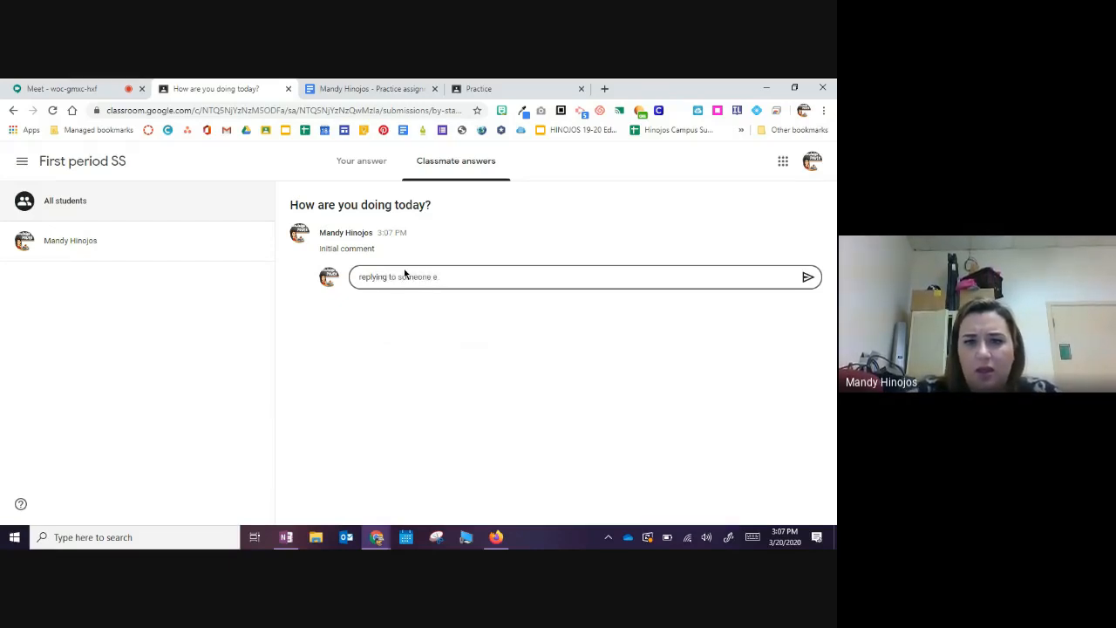
type("slse")
key("Return")
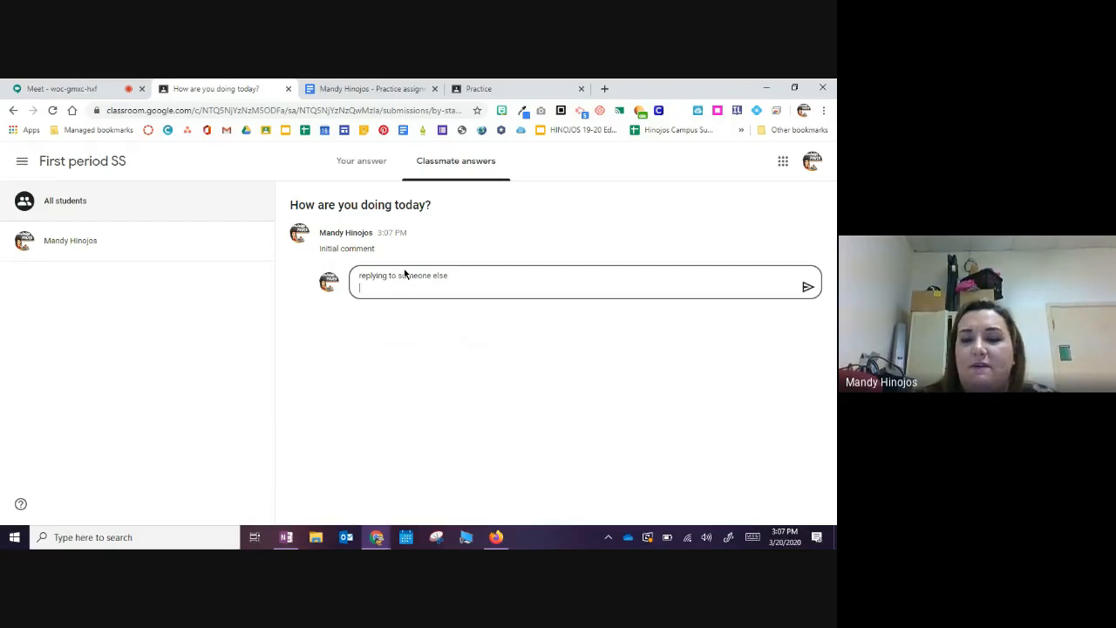
key("BackSpace")
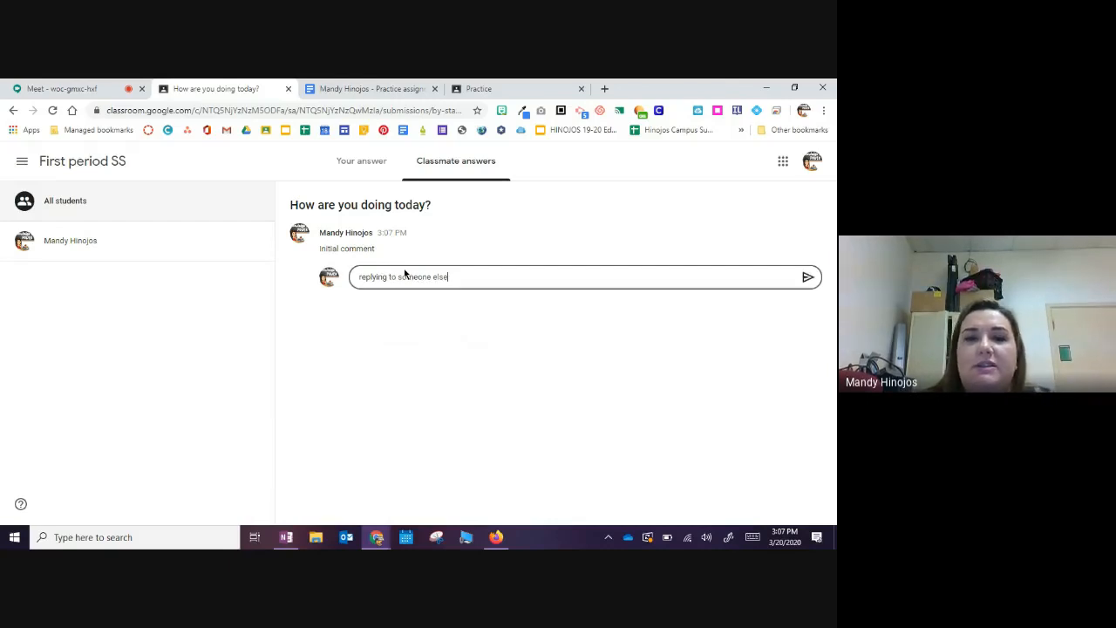
left_click(806, 277)
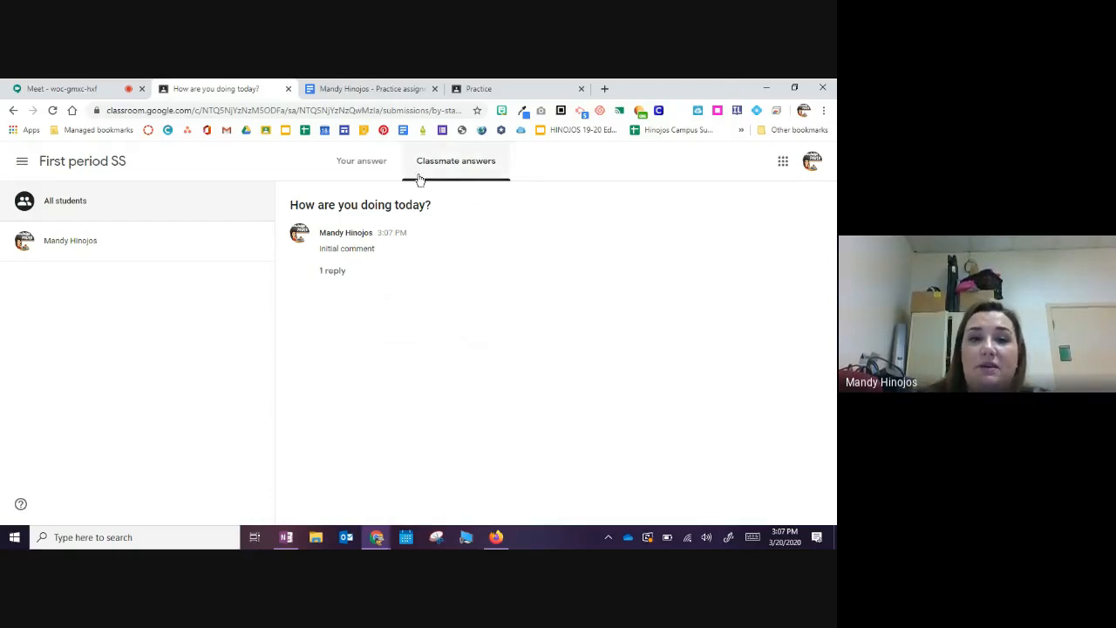
Step: Review the submitted answer with its reply and the classmate answers, discarding the unsent private comment, and return to the class stream
left_click(365, 164)
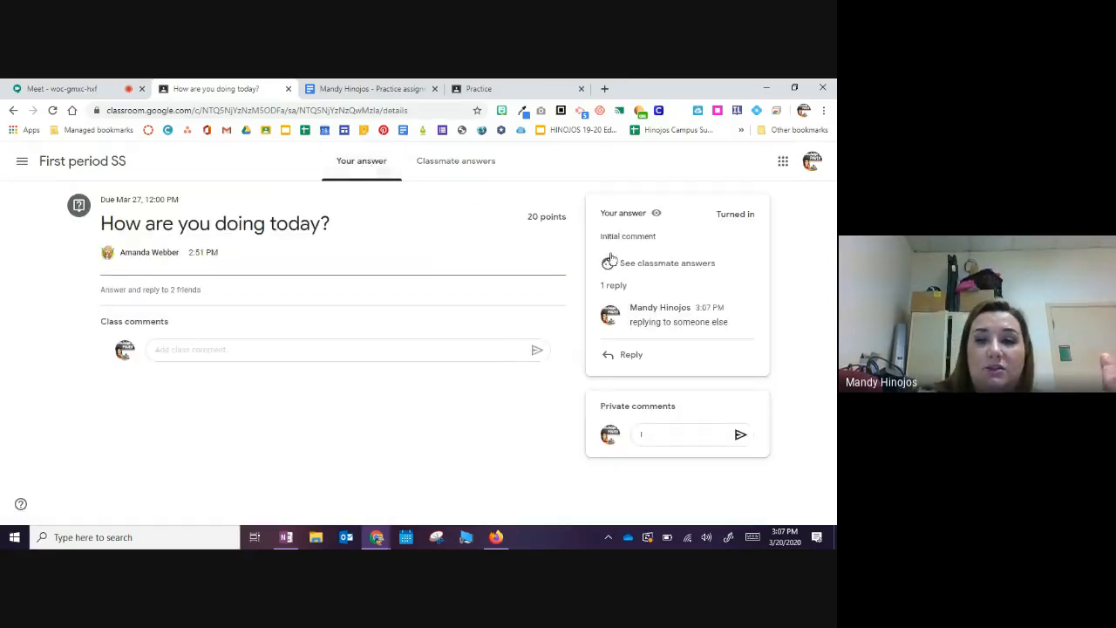
left_click(459, 173)
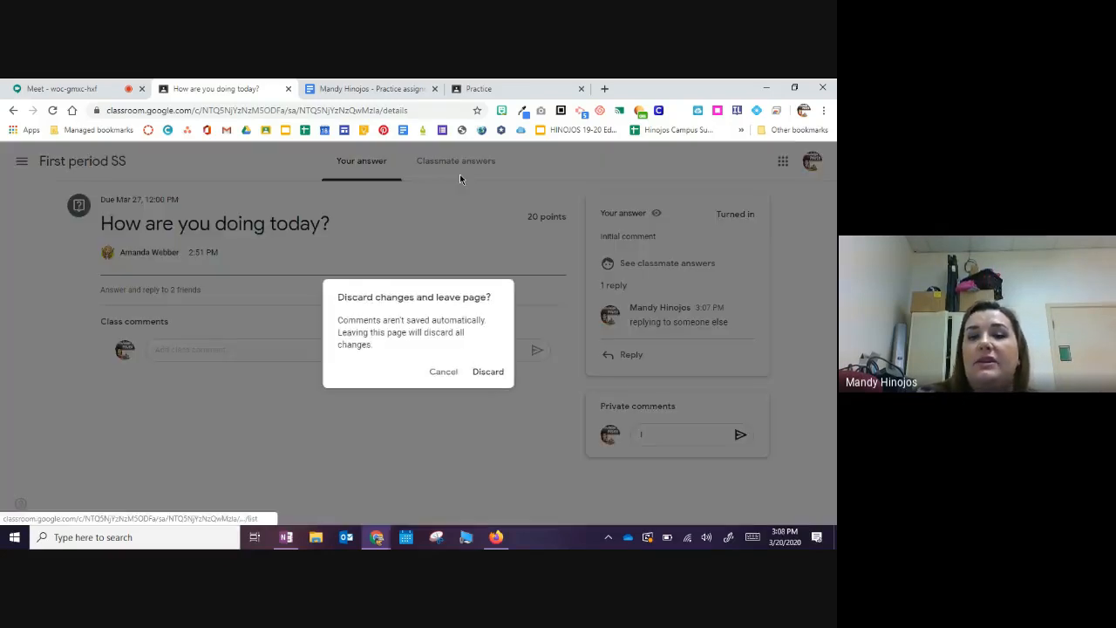
left_click(489, 373)
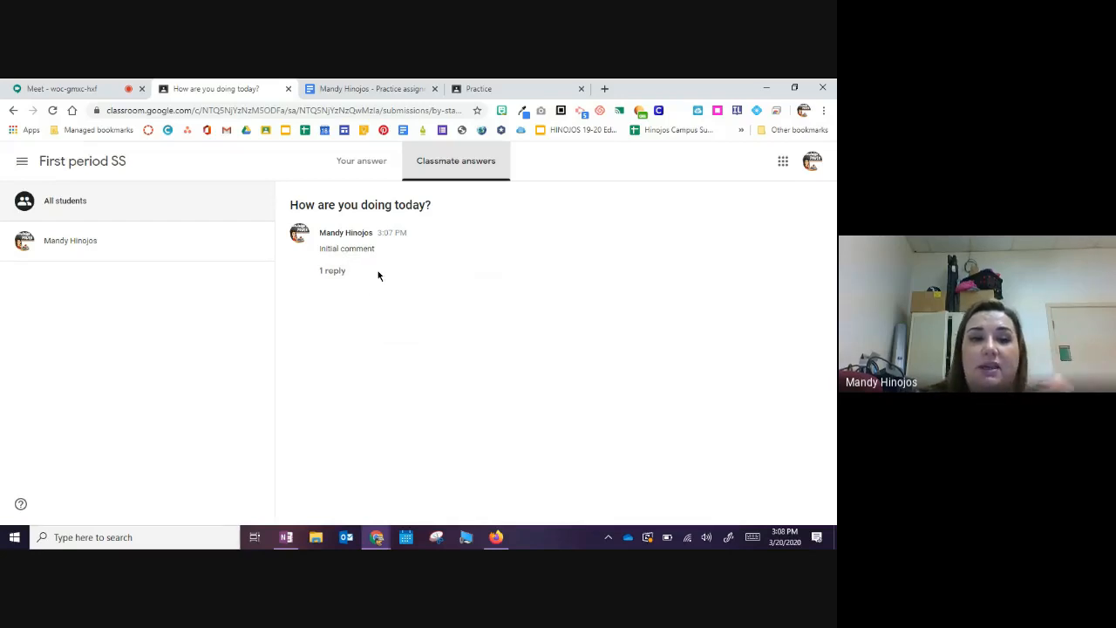
left_click(78, 166)
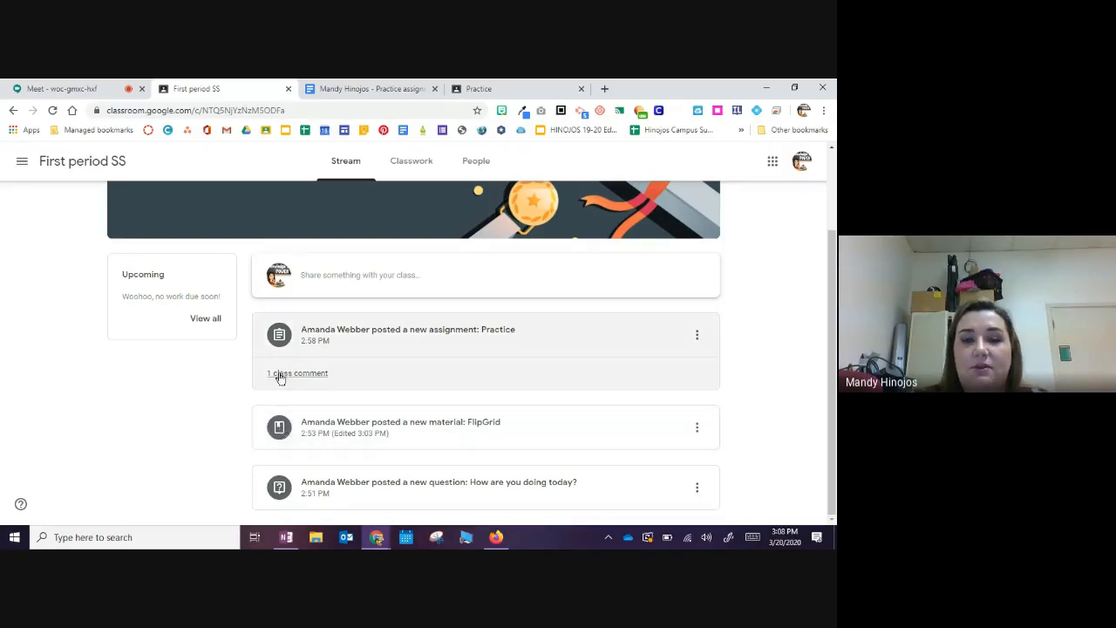
Step: Open the FlipGrid material from the stream, follow its flipgrid.com link to view the site, and return to the class stream
left_click(406, 427)
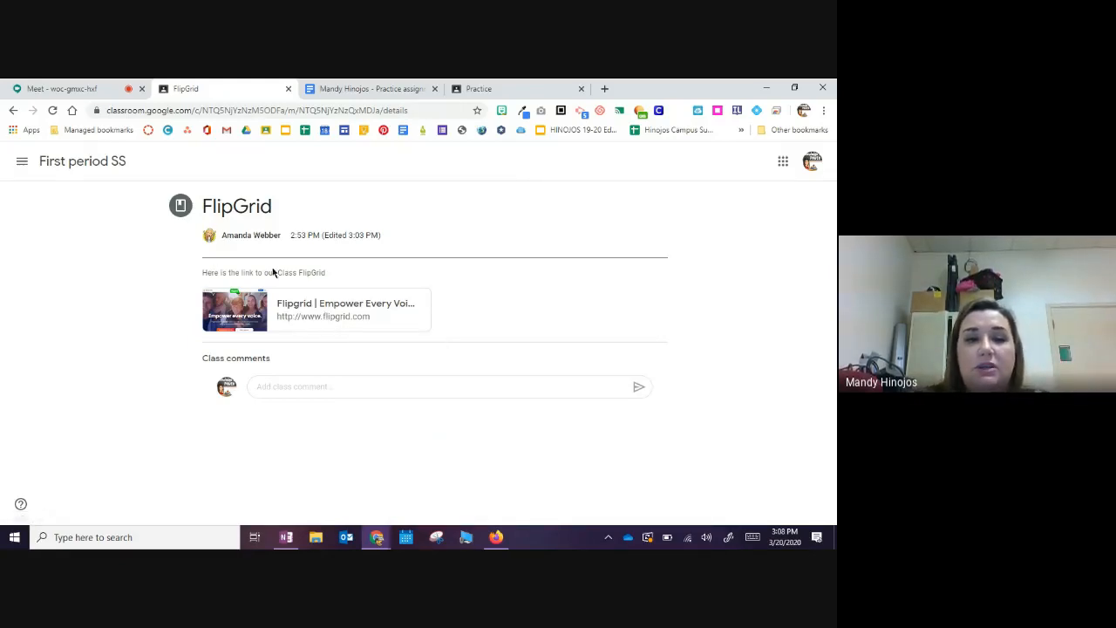
left_click(288, 306)
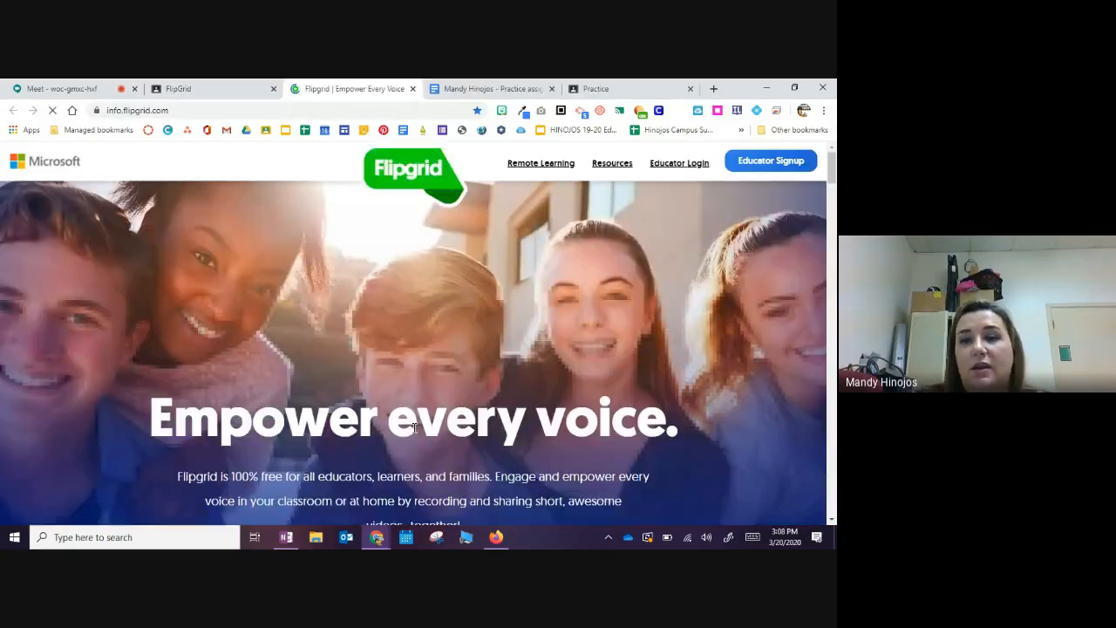
scroll(334, 431, "down", 1)
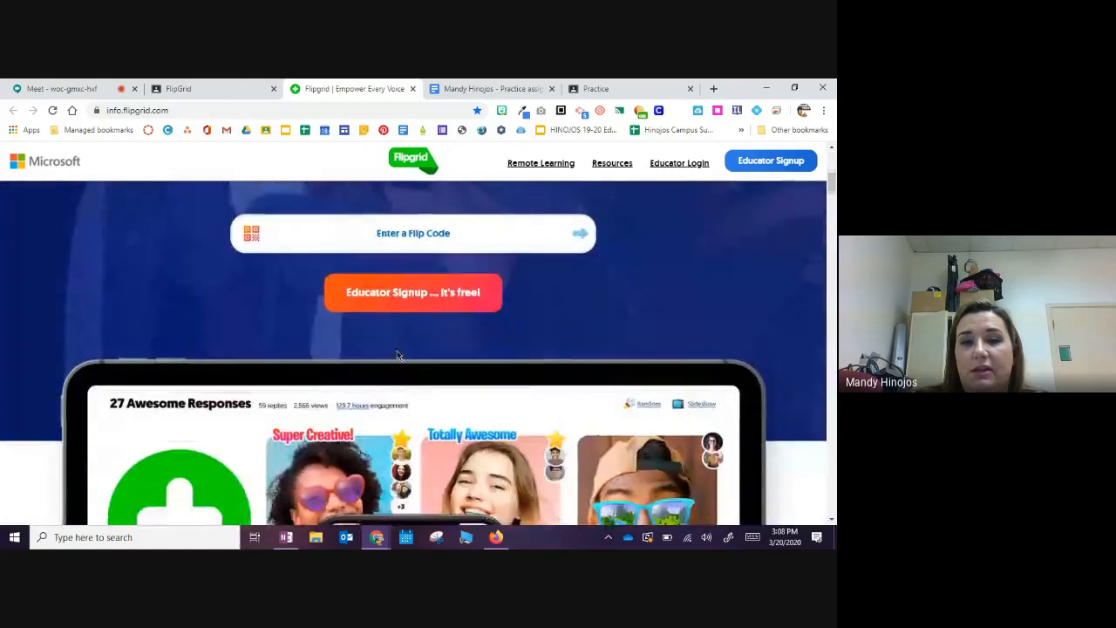
scroll(334, 431, "up", 1)
left_click(209, 88)
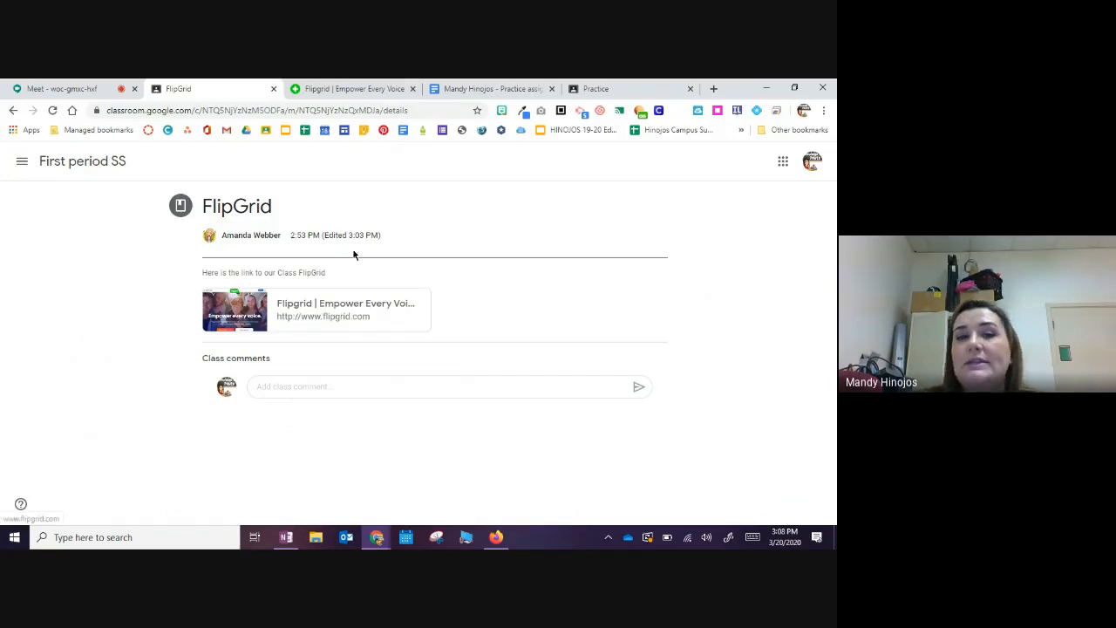
left_click(368, 97)
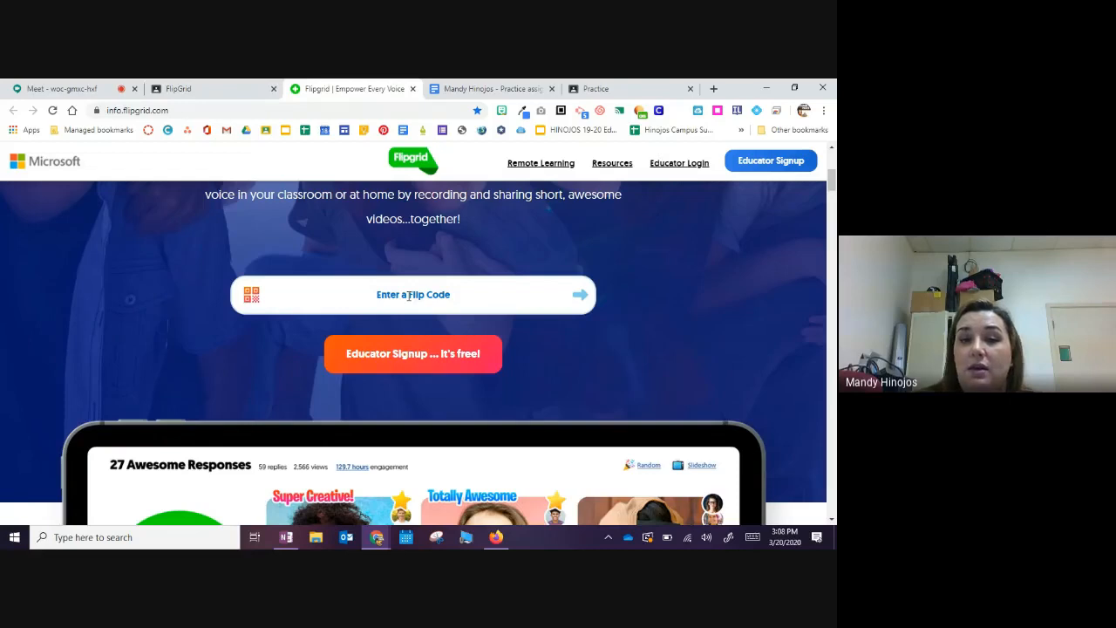
left_click(182, 90)
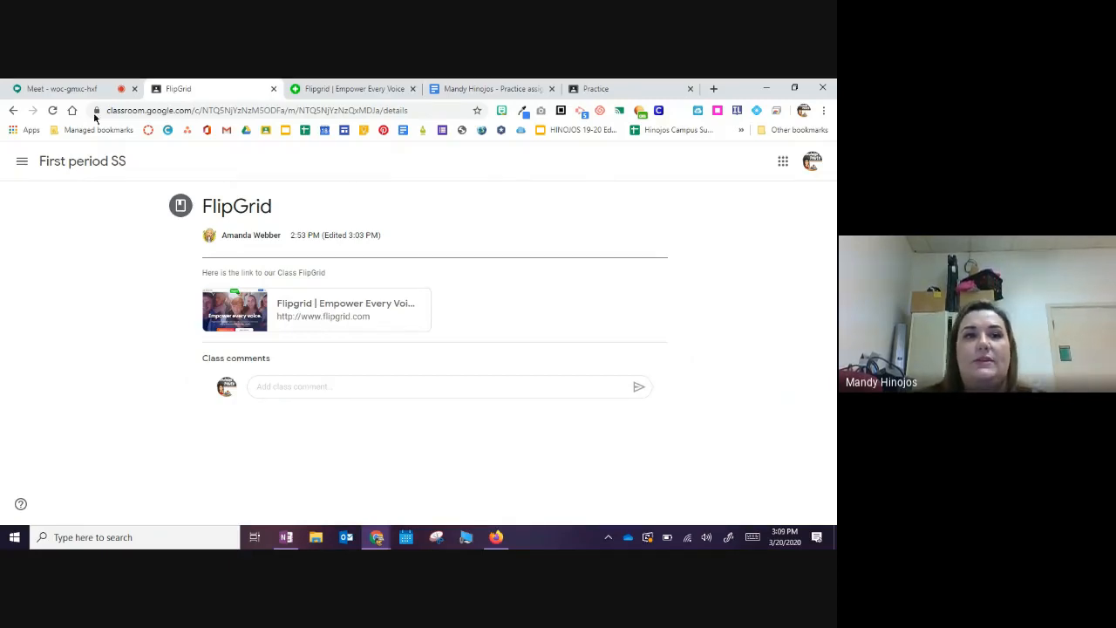
left_click(67, 168)
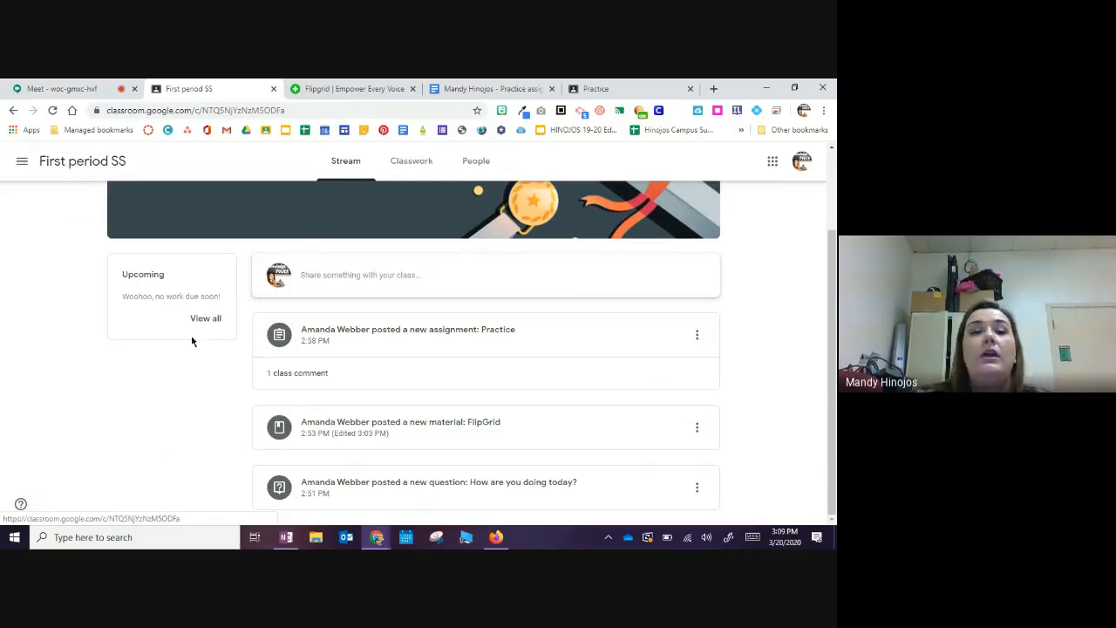
Step: Email the teacher from the class's people list with subject "assignment" and body "jdlfjasdlkflsdk", and send the message
left_click(476, 162)
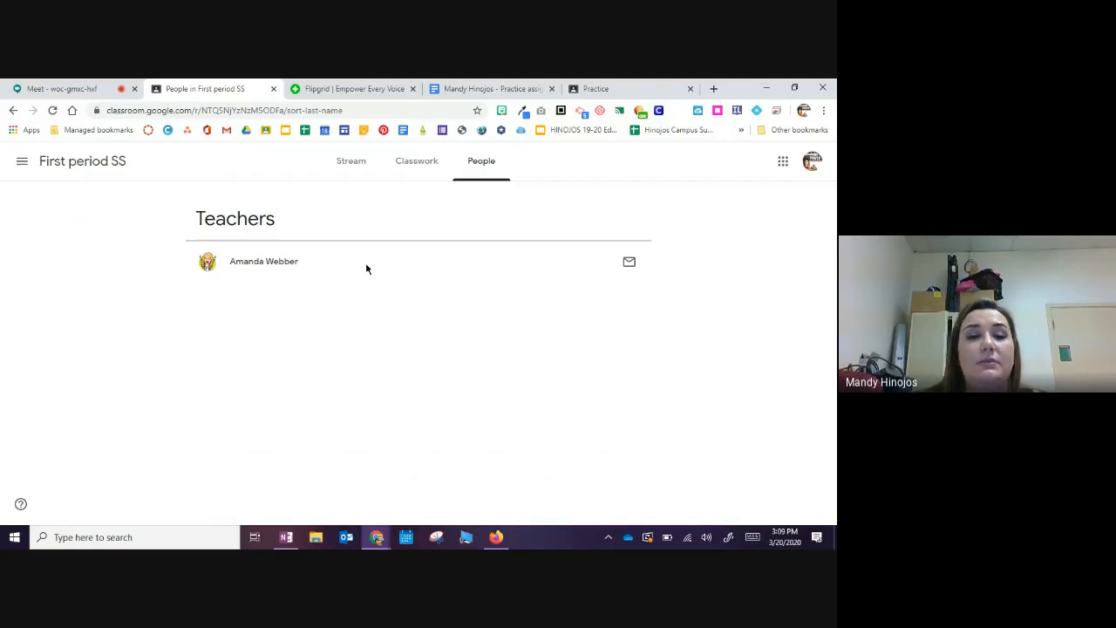
left_click(627, 269)
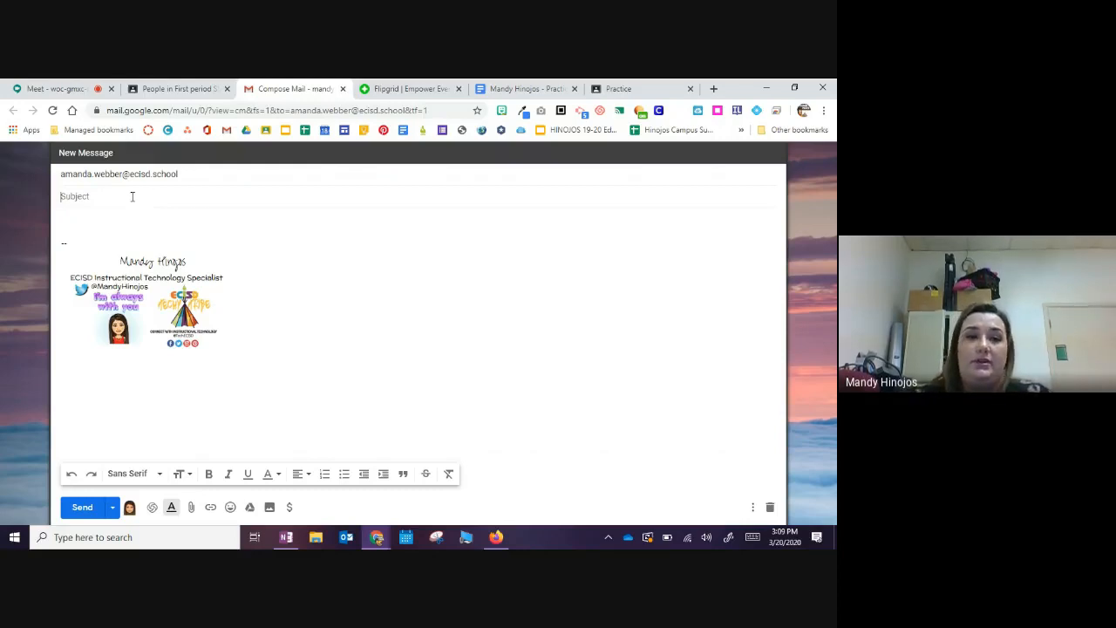
type("assignme")
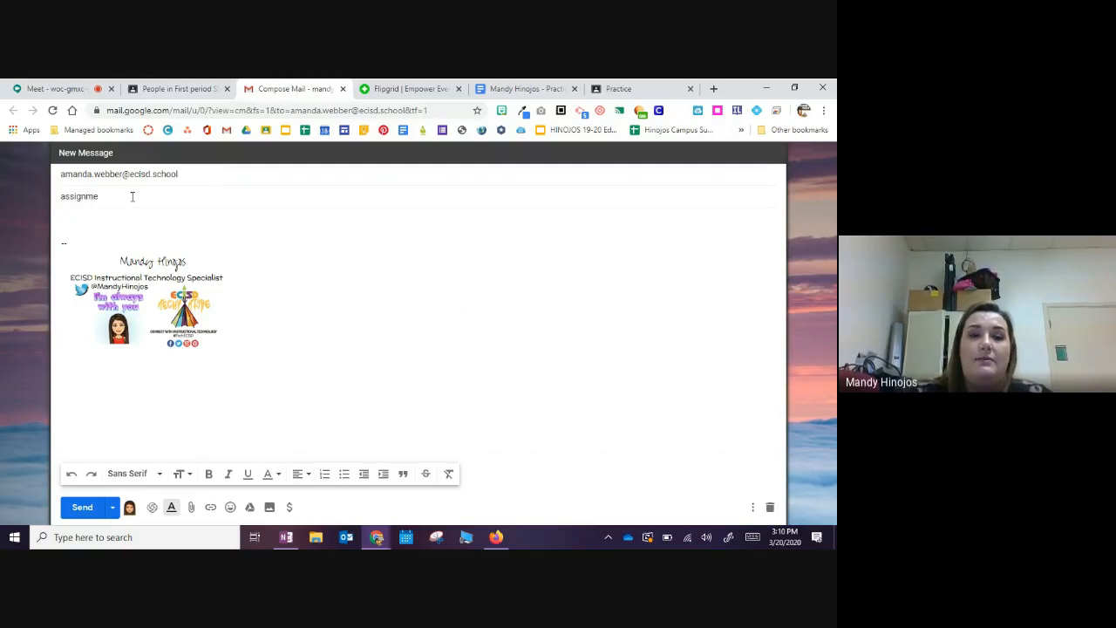
type("nt")
key("Tab")
type("jdlfjasdlkflsdk")
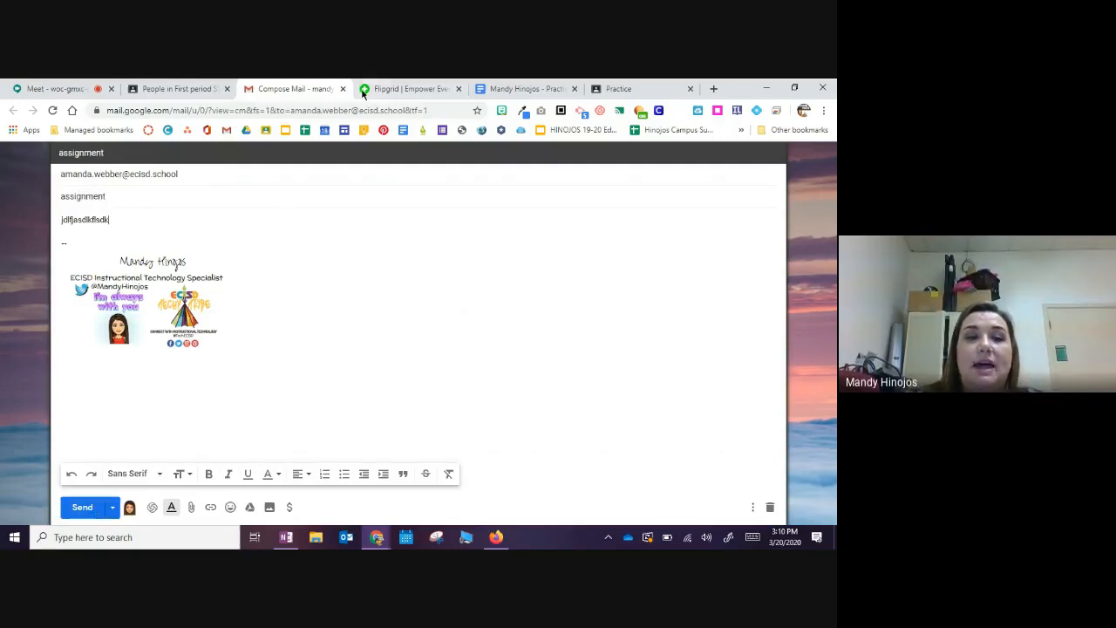
key("ctrl+Return")
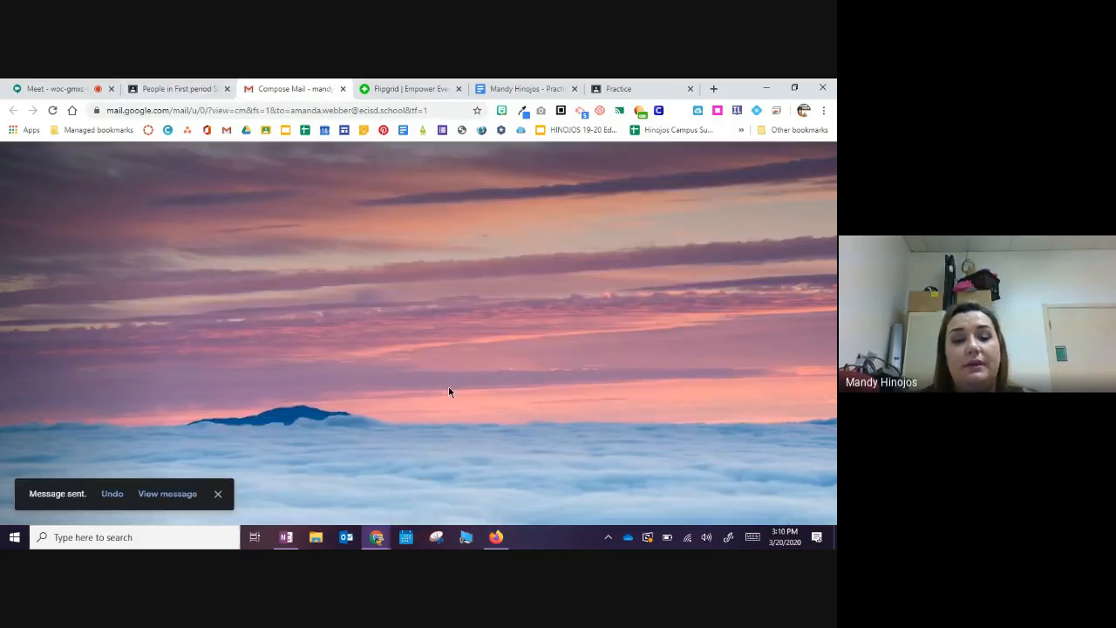
Step: Close the leftover mail and Flipgrid pages and return to the First period SS stream
left_click(343, 88)
left_click(349, 91)
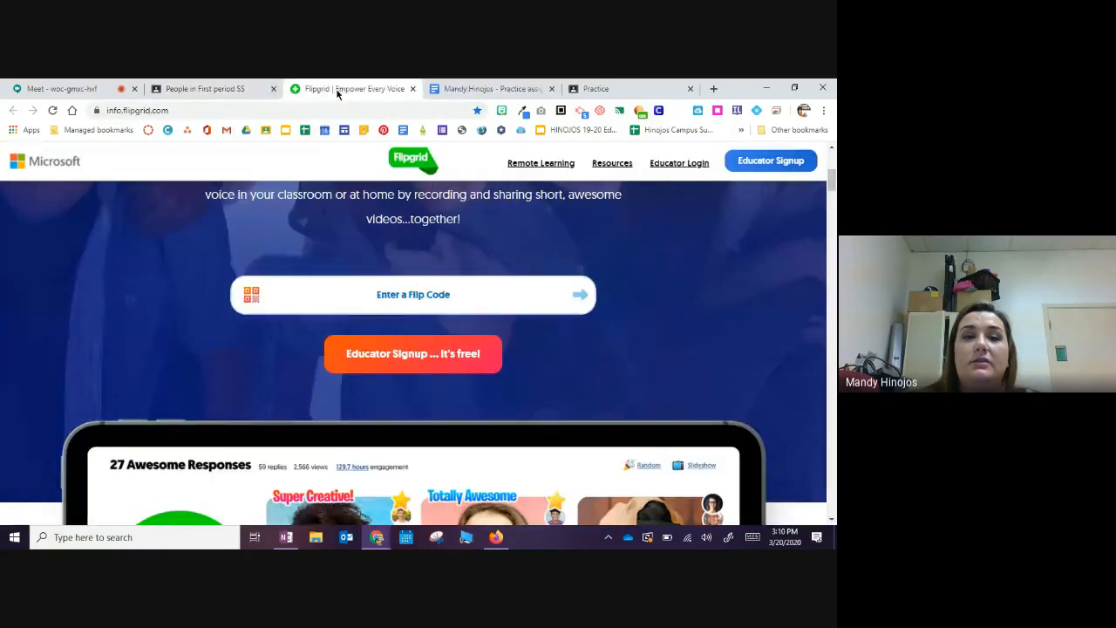
left_click(413, 88)
left_click(261, 91)
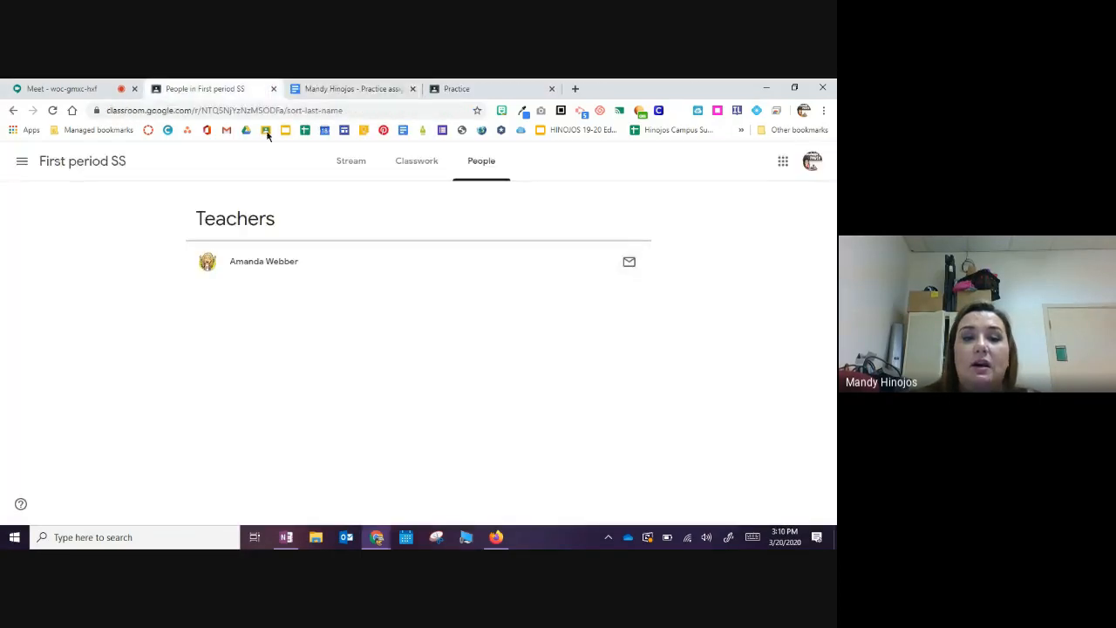
left_click(343, 161)
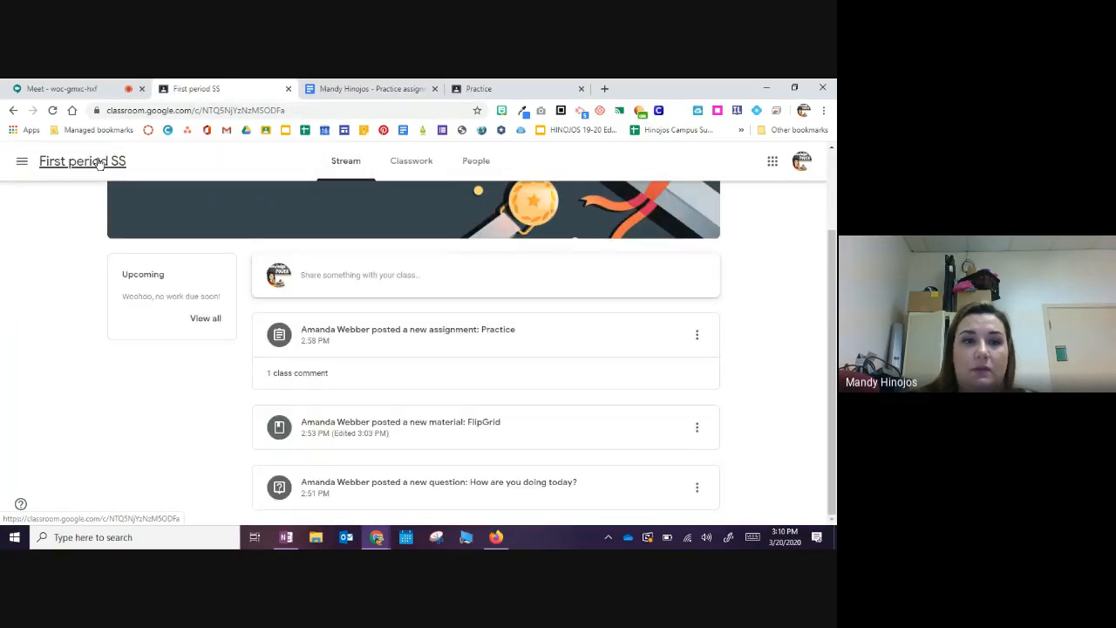
Step: Switch to the Google Meet call, mute the microphone and open the meeting chat
left_click(83, 83)
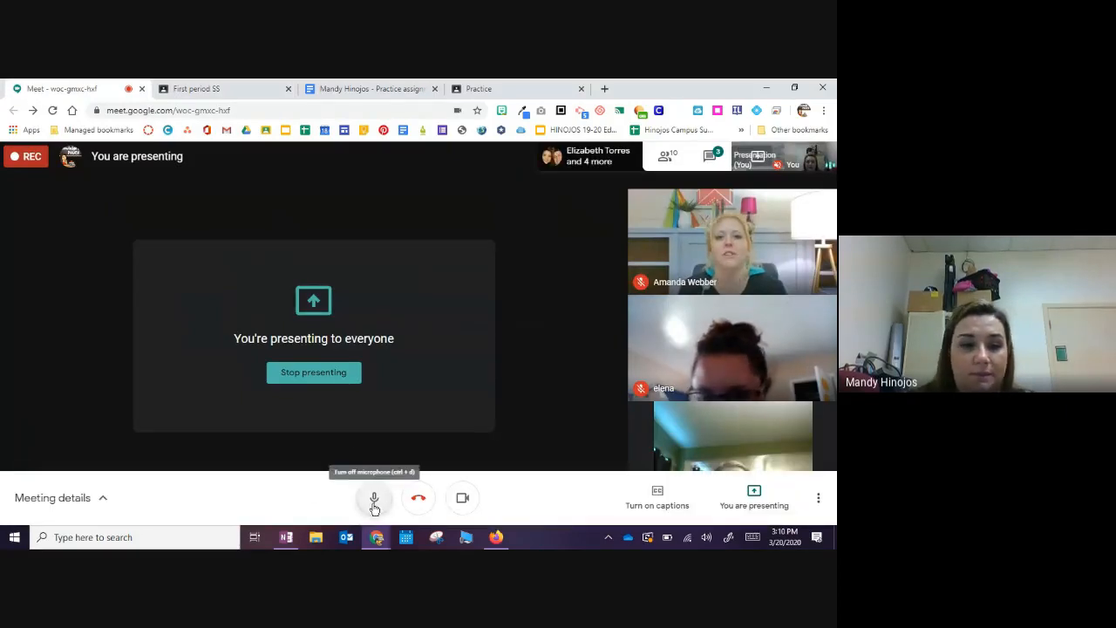
left_click(373, 504)
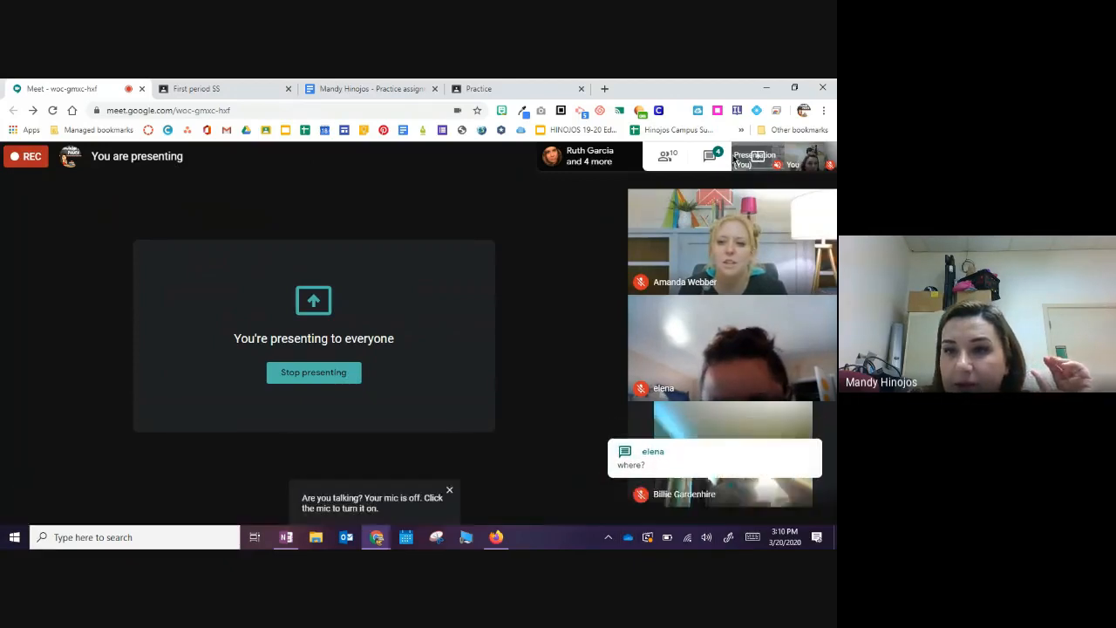
left_click(710, 156)
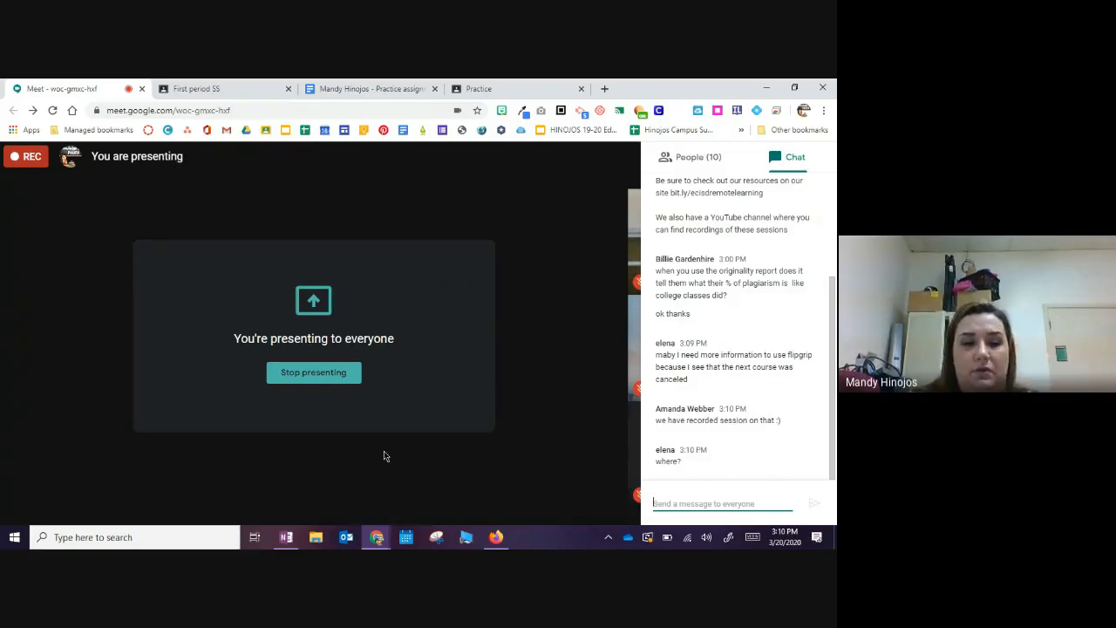
Step: Lower the computer's sound volume to about half
key("XF86AudioRaiseVolume")
key("XF86AudioLowerVolume")
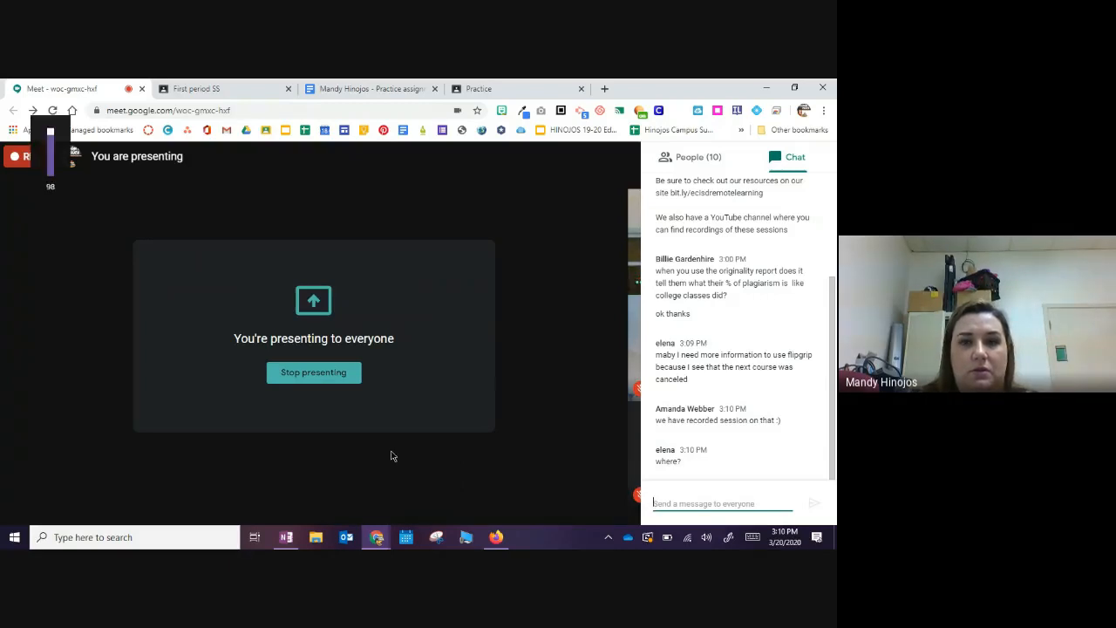
key("XF86AudioLowerVolume")
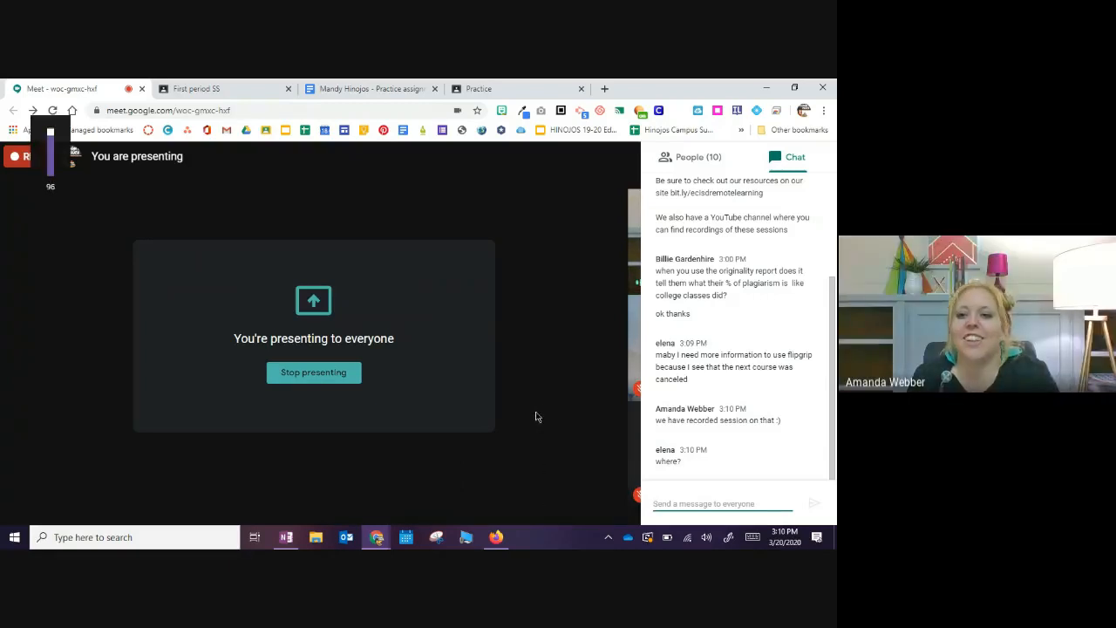
key("XF86AudioLowerVolume")
key("XF86AudioLowerVolume")
key("XF86AudioLowerVolume")
key("XF86AudioLowerVolume")
key("XF86AudioLowerVolume")
key("XF86AudioLowerVolume")
key("XF86AudioLowerVolume")
key("XF86AudioLowerVolume")
key("XF86AudioLowerVolume")
key("XF86AudioLowerVolume")
key("XF86AudioLowerVolume")
key("XF86AudioLowerVolume")
key("XF86AudioLowerVolume")
key("XF86AudioLowerVolume")
key("XF86AudioLowerVolume")
key("XF86AudioLowerVolume")
key("XF86AudioLowerVolume")
key("XF86AudioLowerVolume")
key("XF86AudioLowerVolume")
key("XF86AudioLowerVolume")
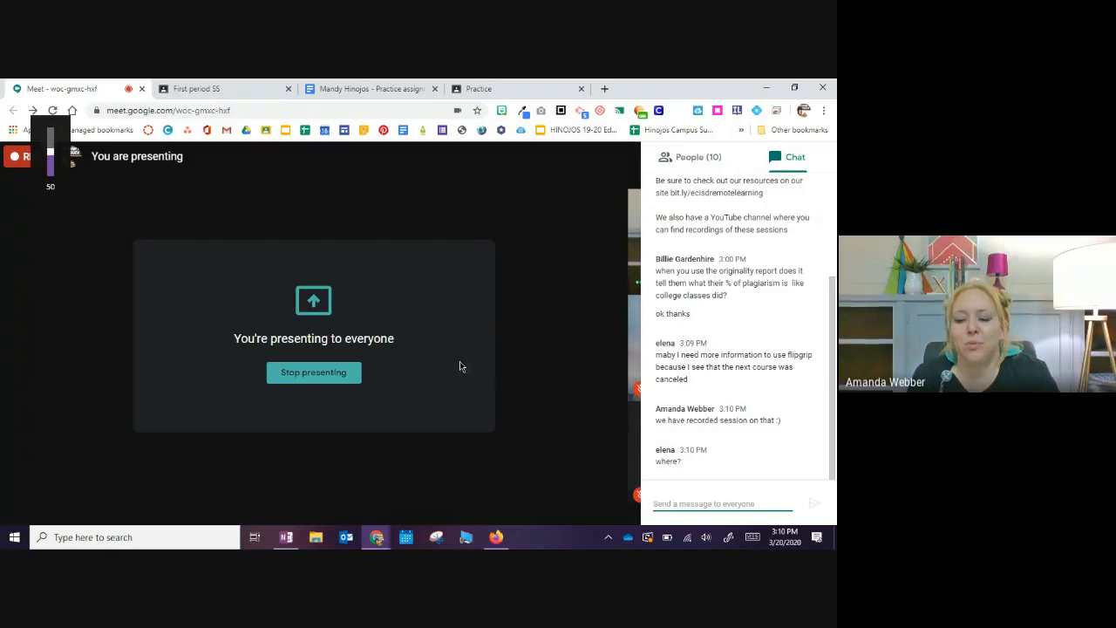
key("XF86AudioLowerVolume")
key("XF86AudioLowerVolume")
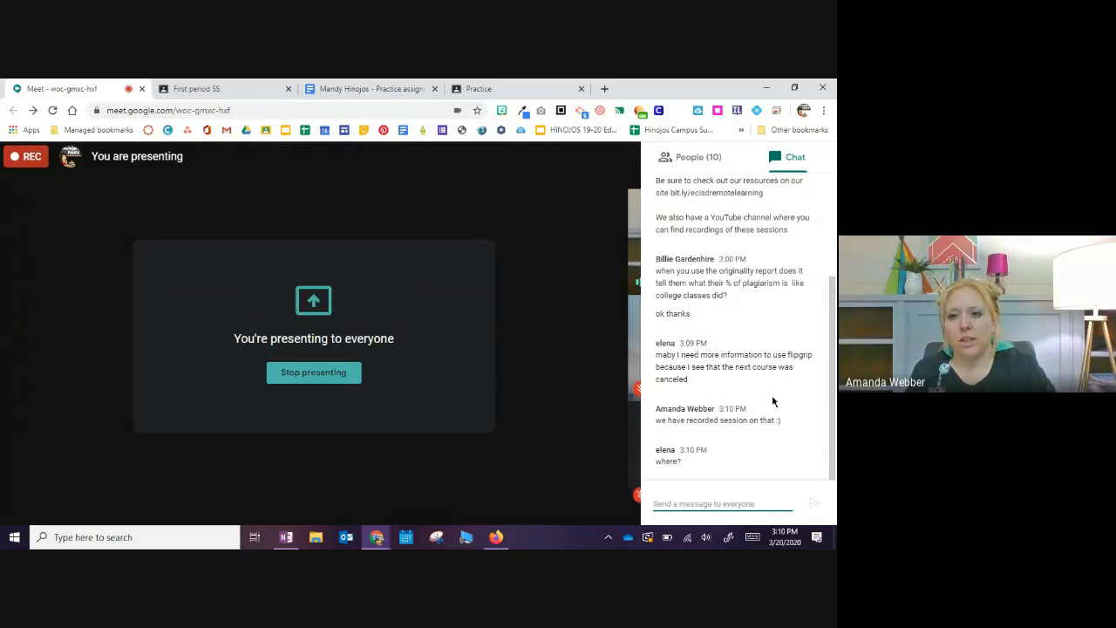
Step: Read back through the meeting chat messages, from the welcome note to the participants' questions
scroll(772, 402, "up", 3)
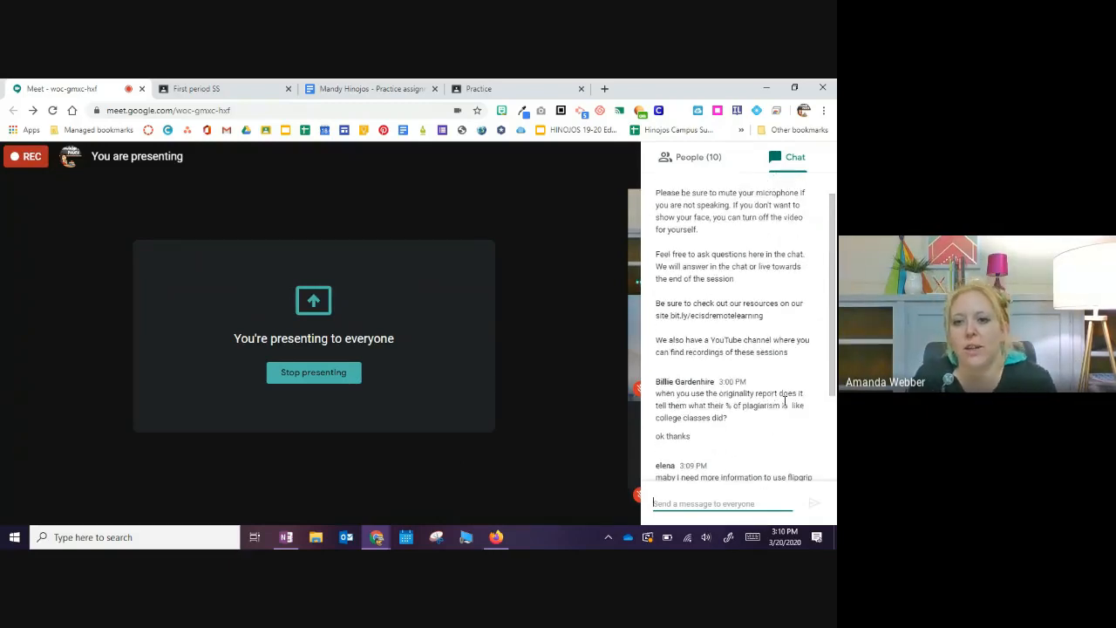
scroll(785, 400, "down", 3)
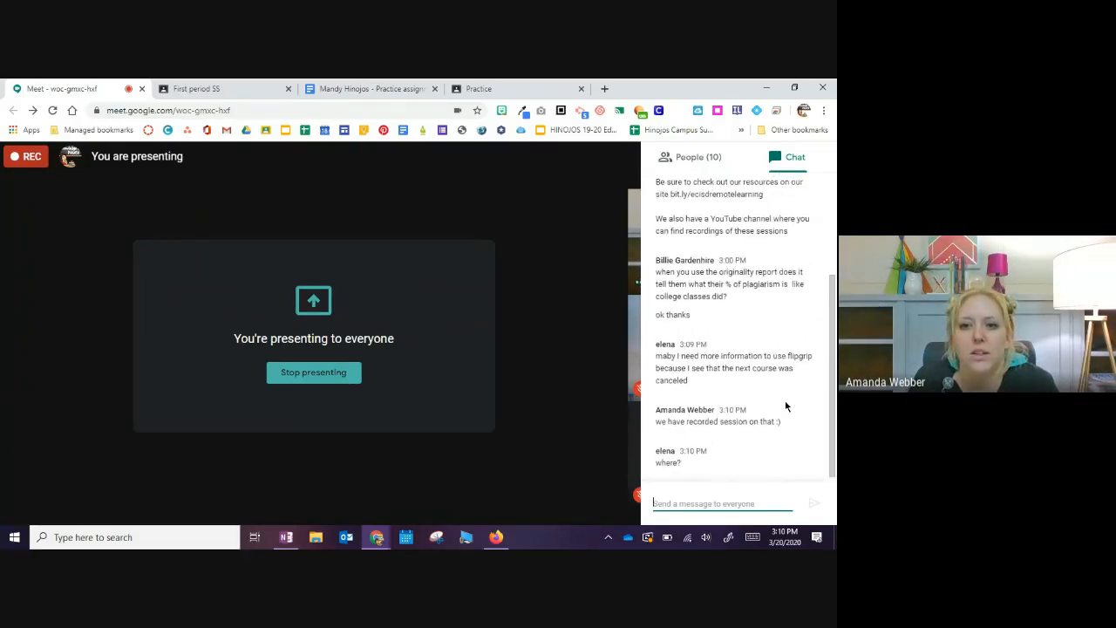
scroll(785, 406, "up", 3)
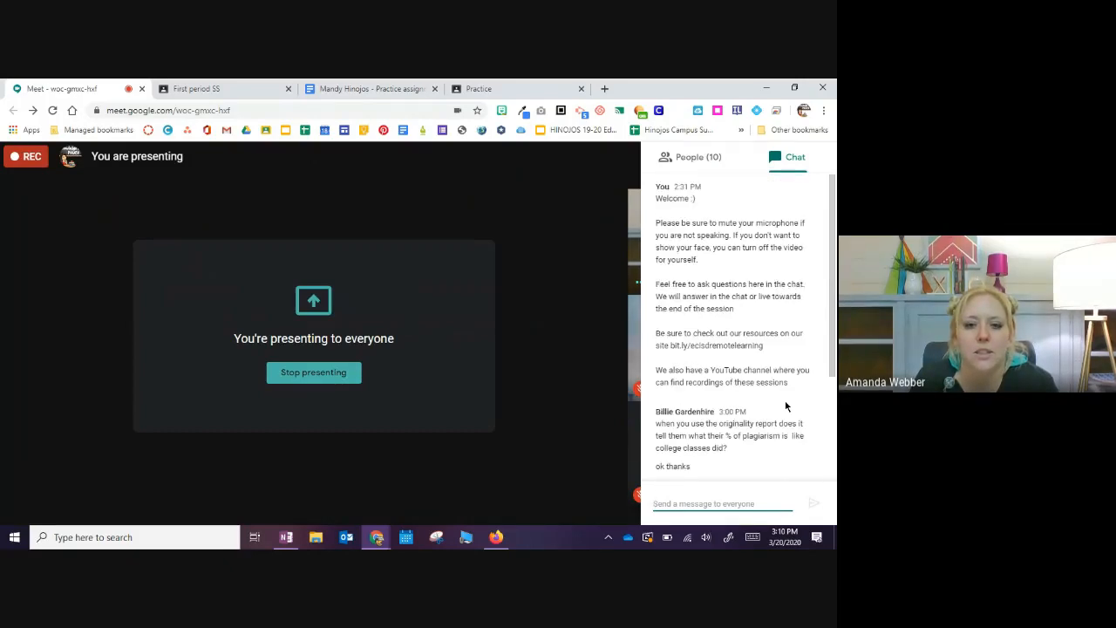
scroll(785, 401, "down", 1)
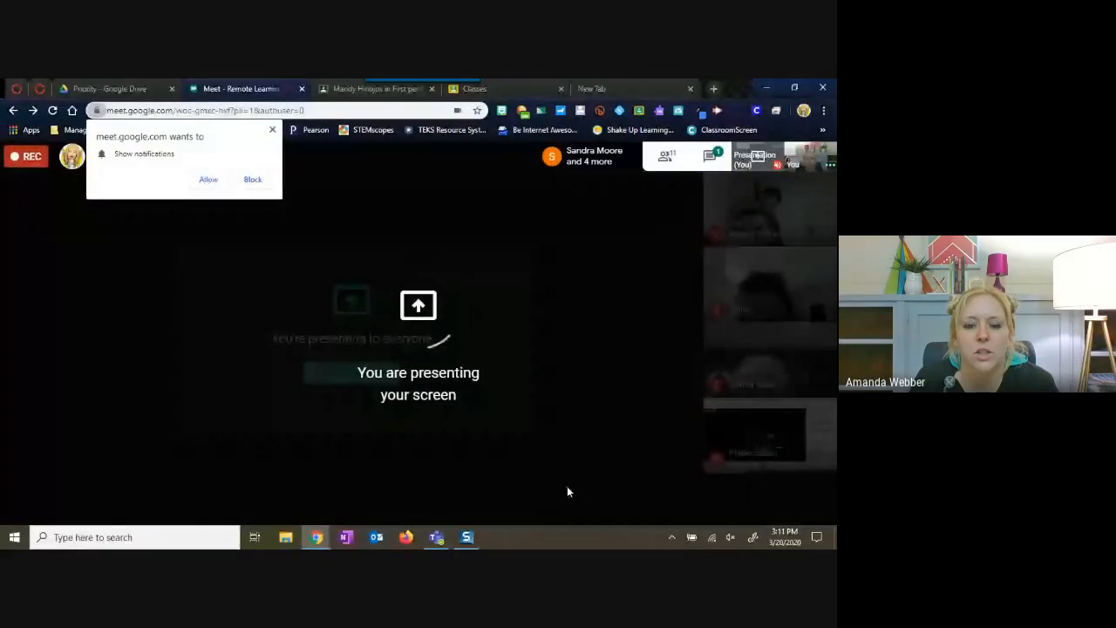
Step: Switch to Google Classroom as the teacher, open the First period SS class and view the enrolled student's work page from the people list
mouse_move(573, 483)
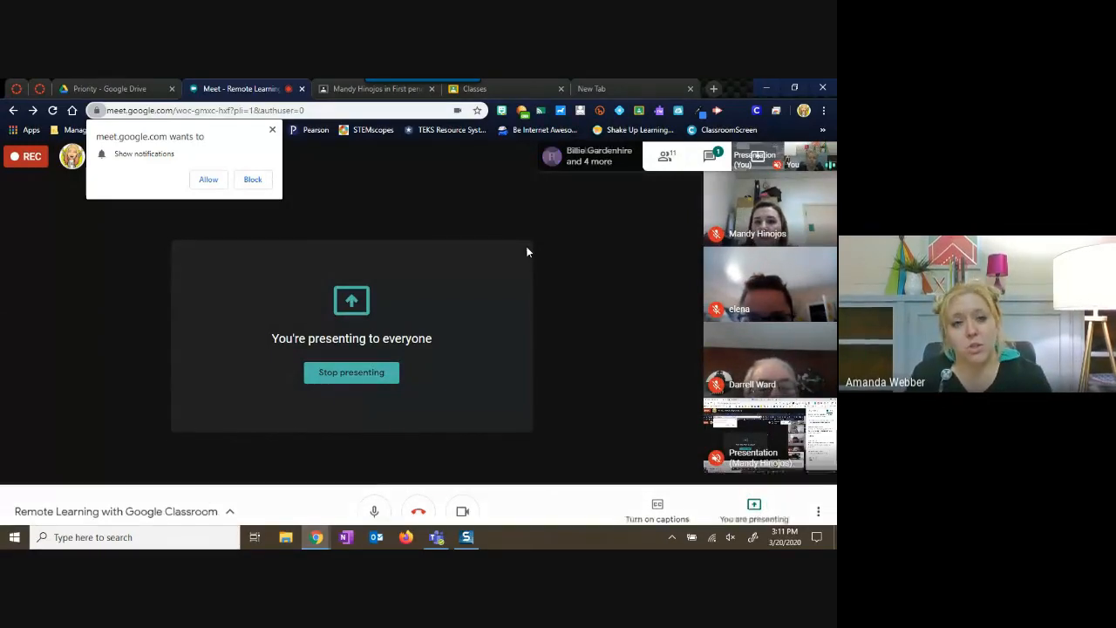
left_click(340, 90)
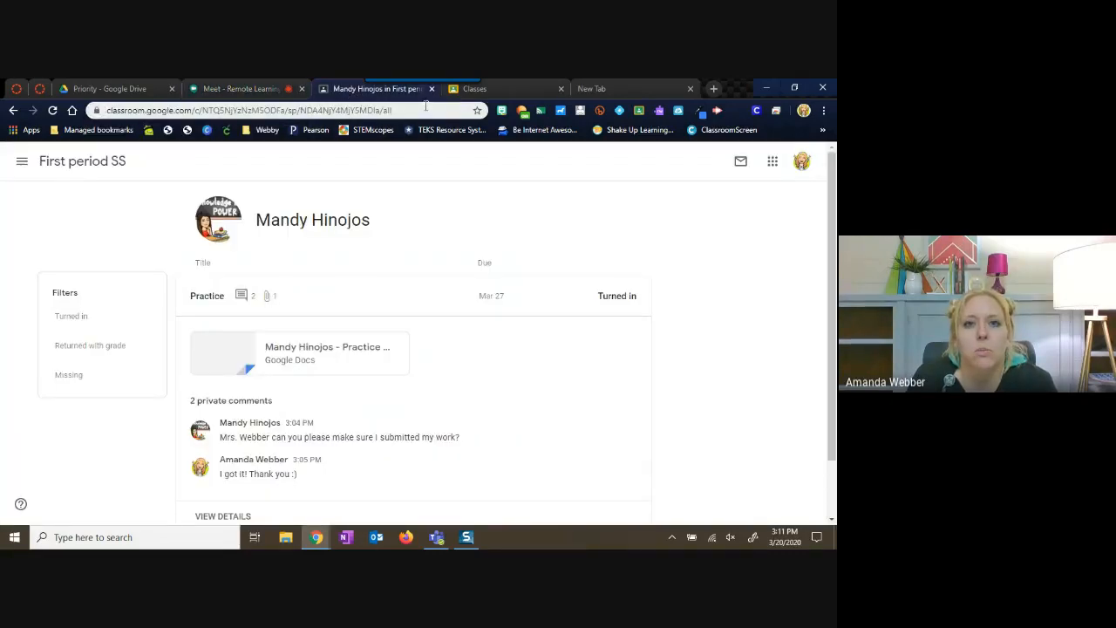
left_click(474, 91)
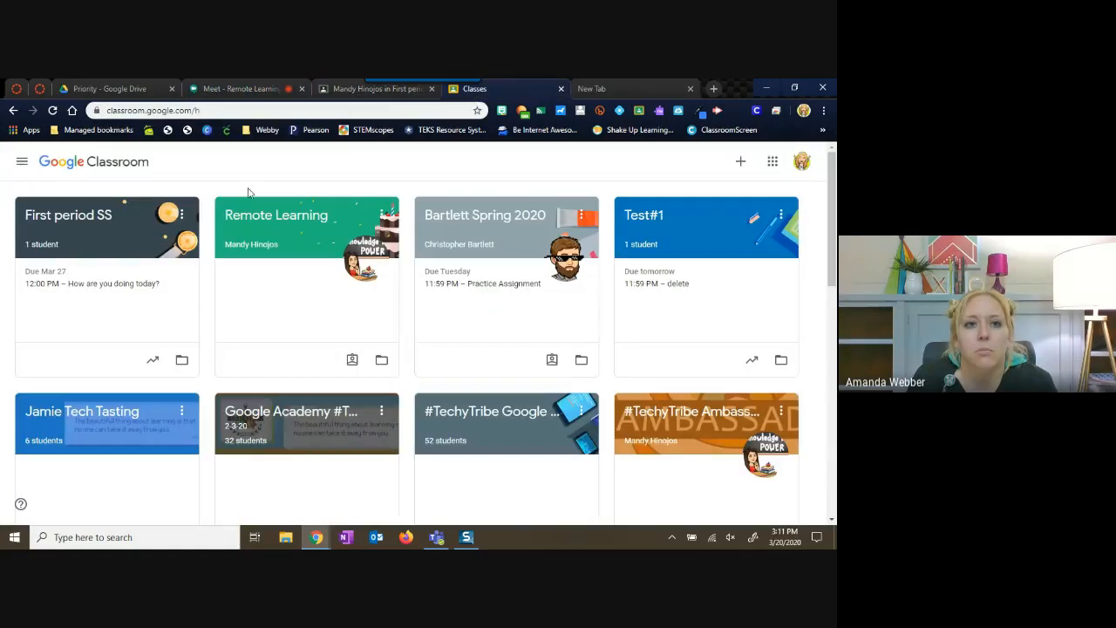
left_click(72, 224)
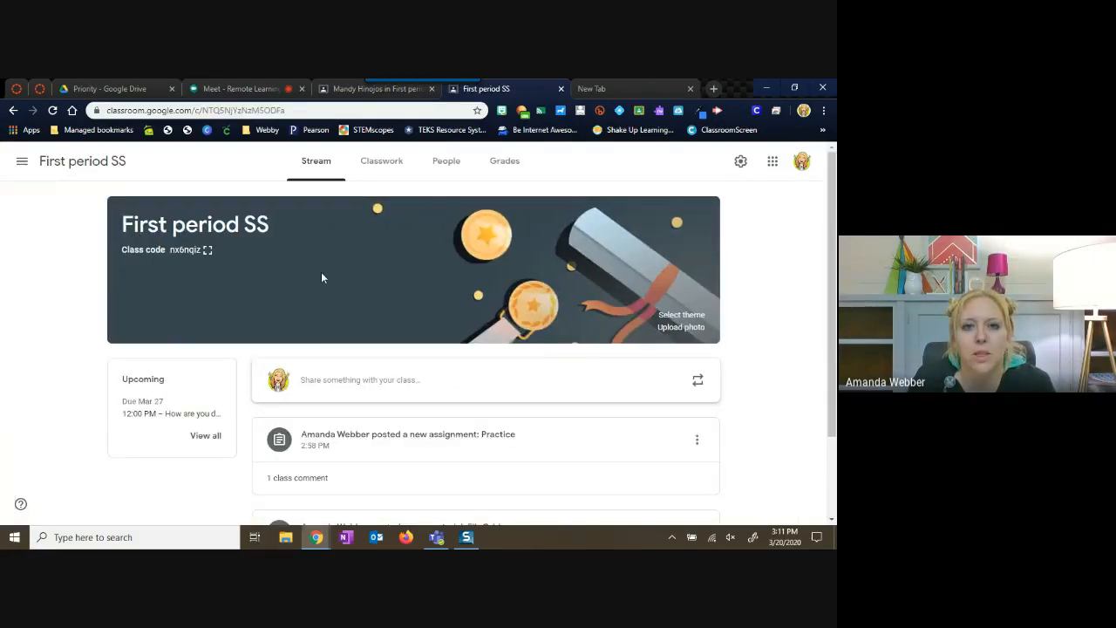
left_click(448, 165)
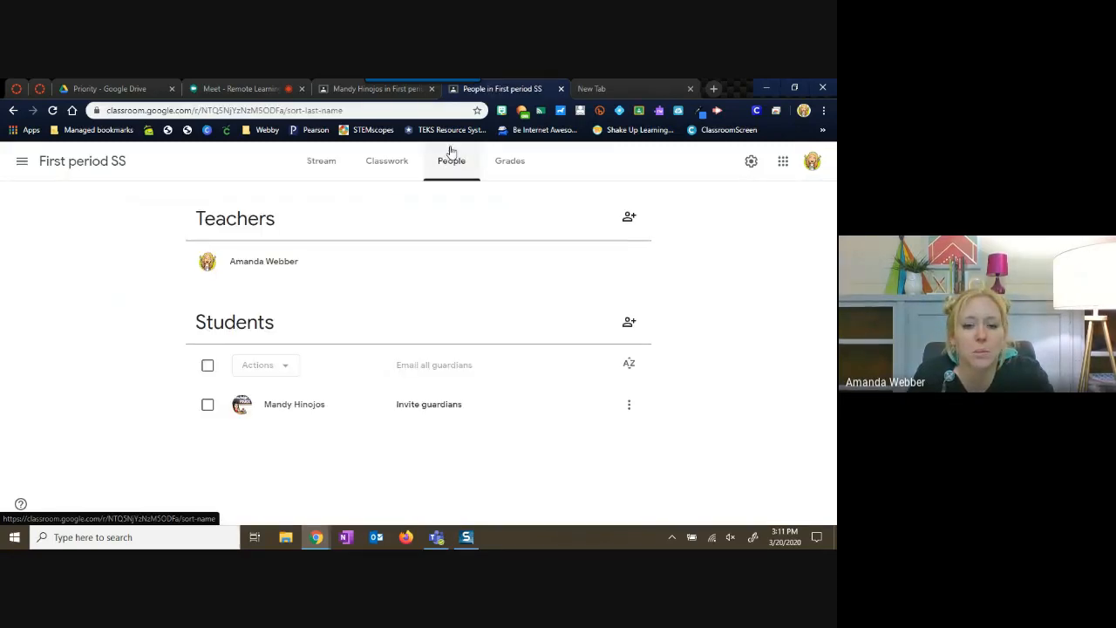
left_click(303, 407)
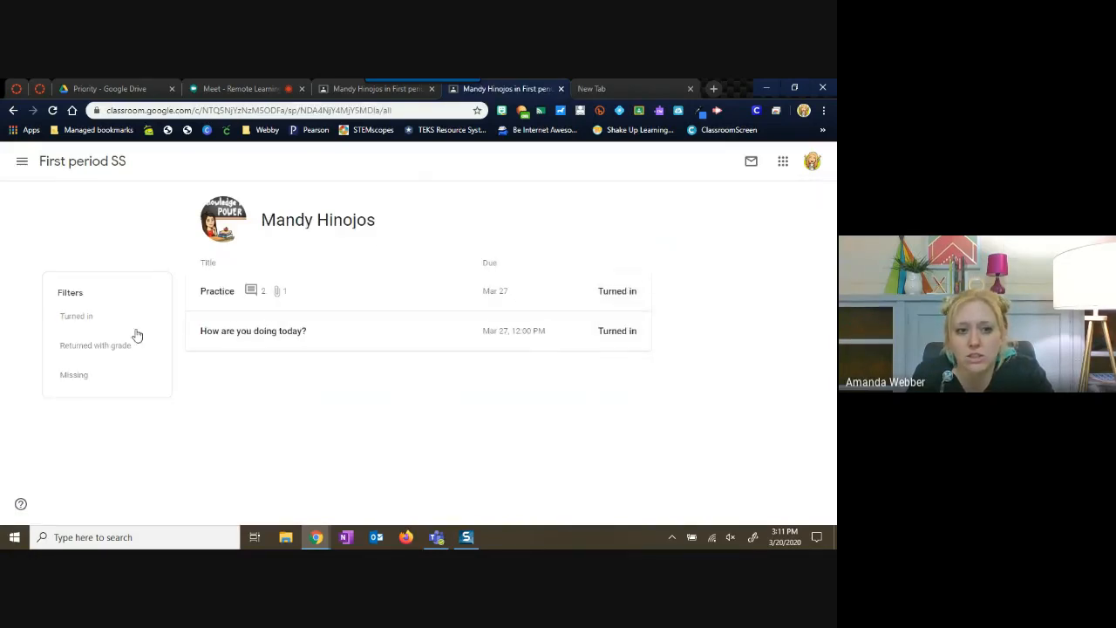
Step: Filter the student's work by Missing, Turned in and Returned with grade, one after another
left_click(76, 381)
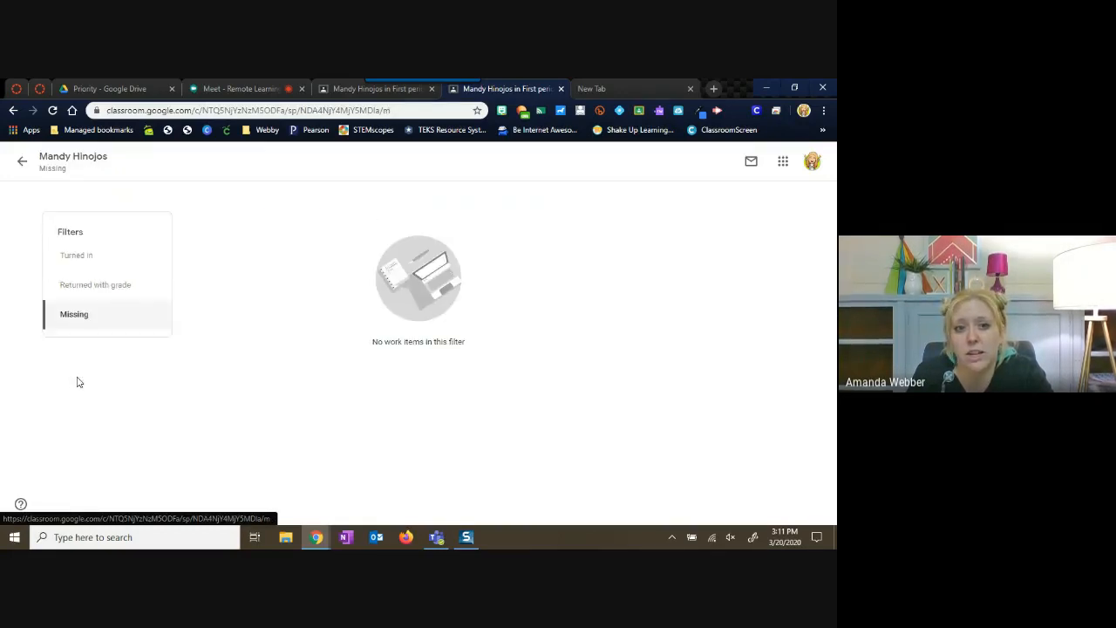
left_click(75, 259)
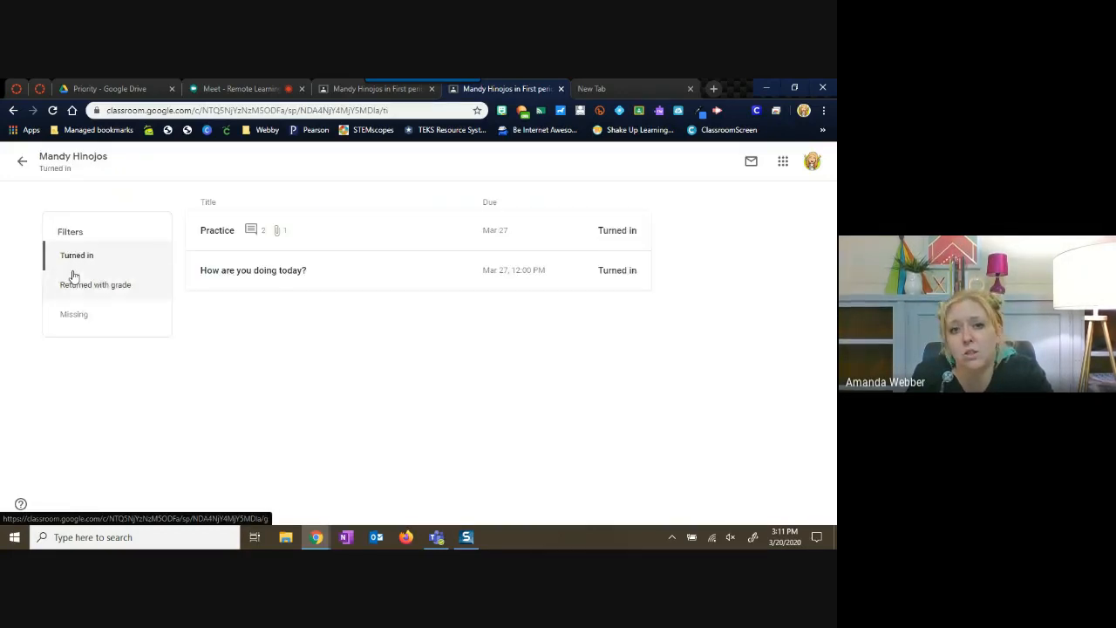
left_click(84, 288)
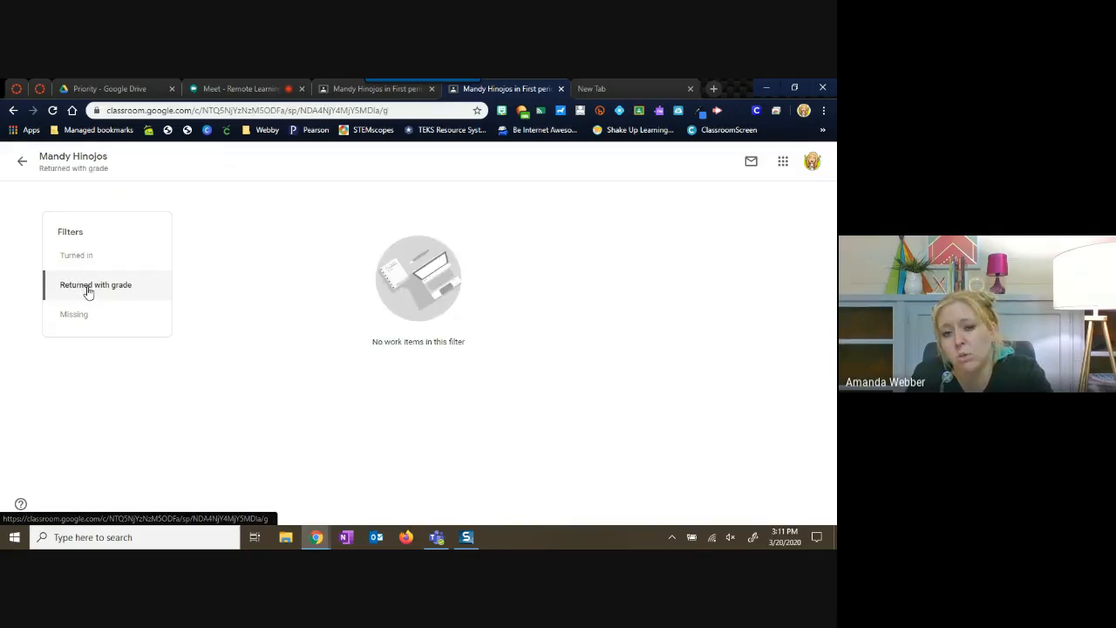
Step: Open the attached document of the student's turned-in Practice assignment and grade it 100 out of 100
left_click(82, 257)
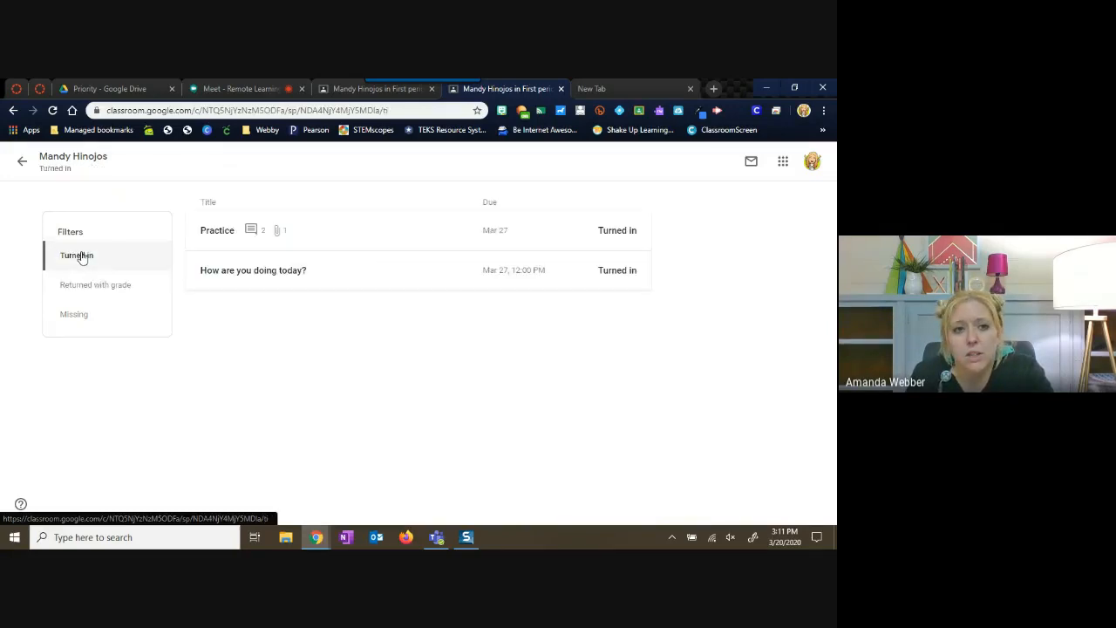
left_click(226, 237)
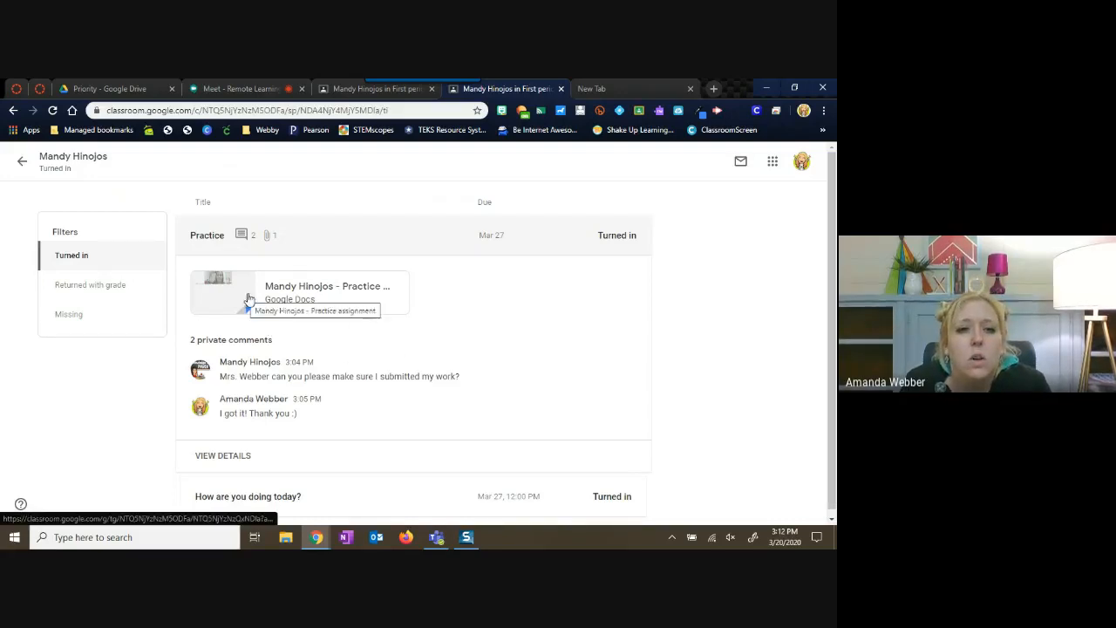
left_click(291, 287)
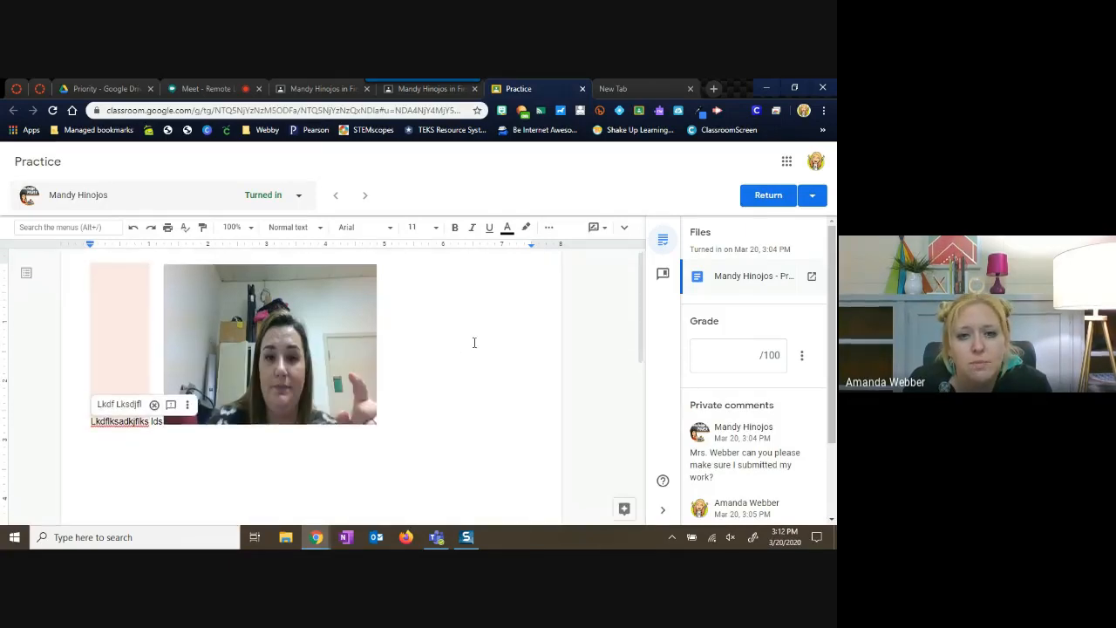
left_click(748, 351)
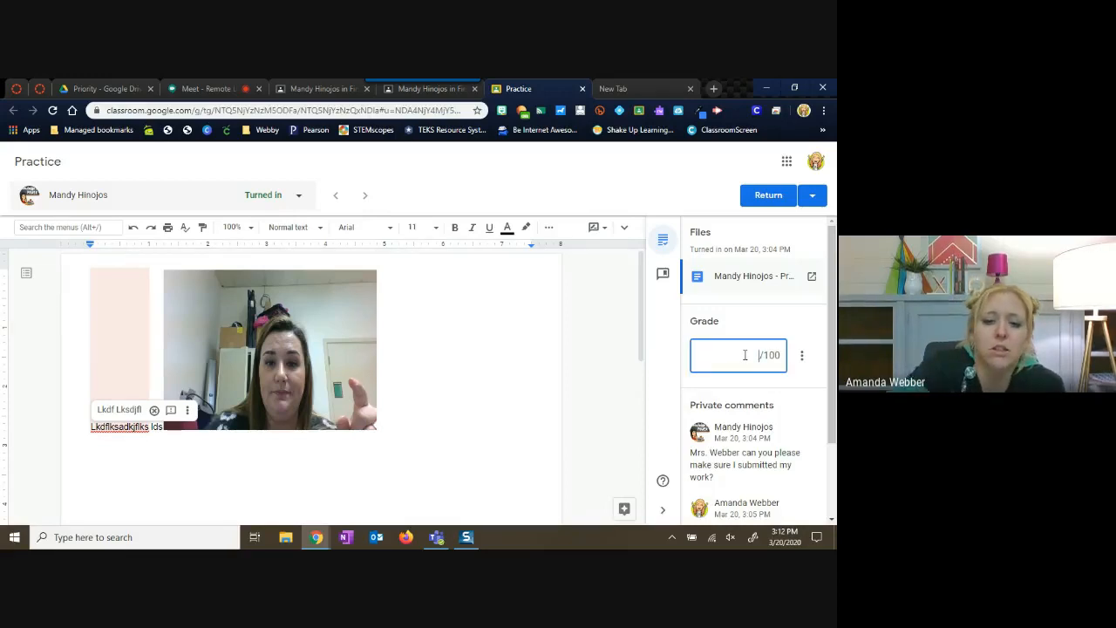
type("100")
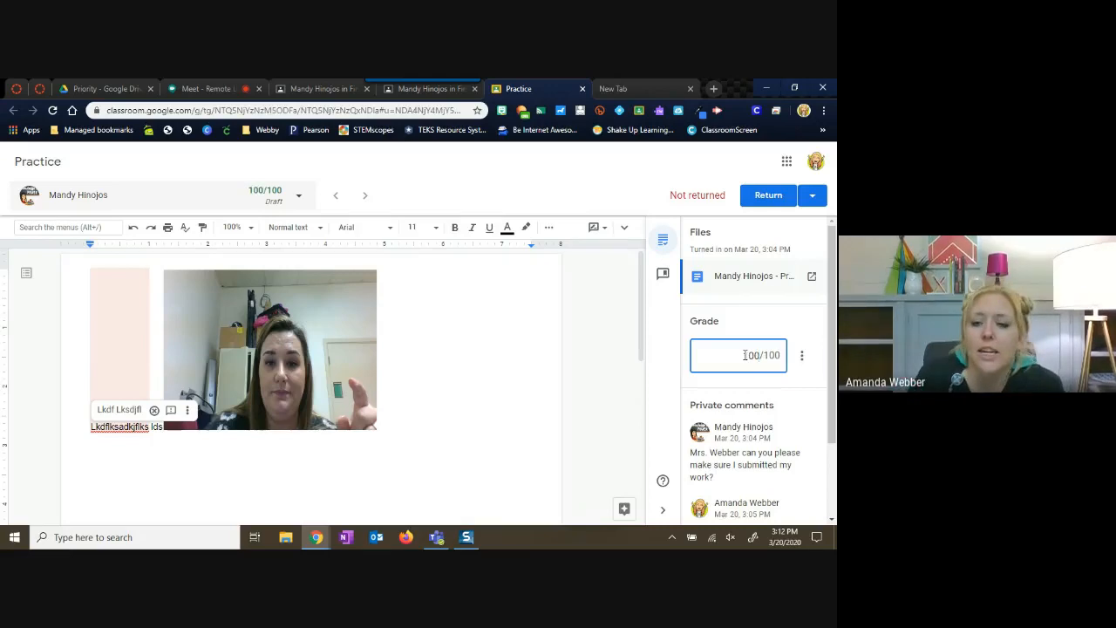
Step: Post the private comment "Thank you for turning in on time" on the student's Practice work
scroll(748, 425, "down", 1)
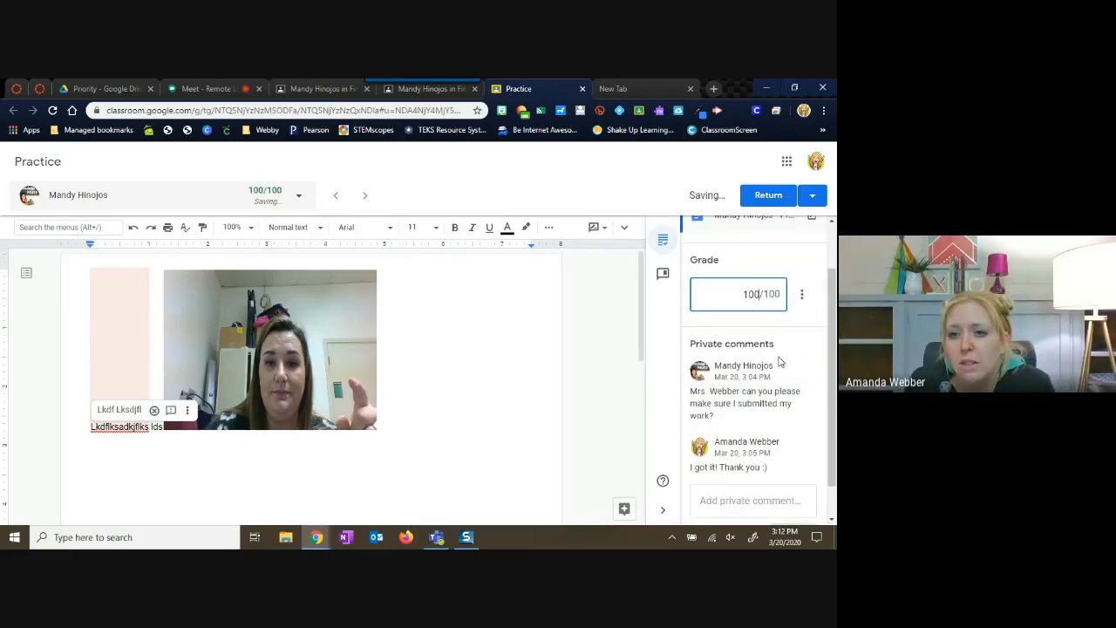
scroll(745, 388, "down", 1)
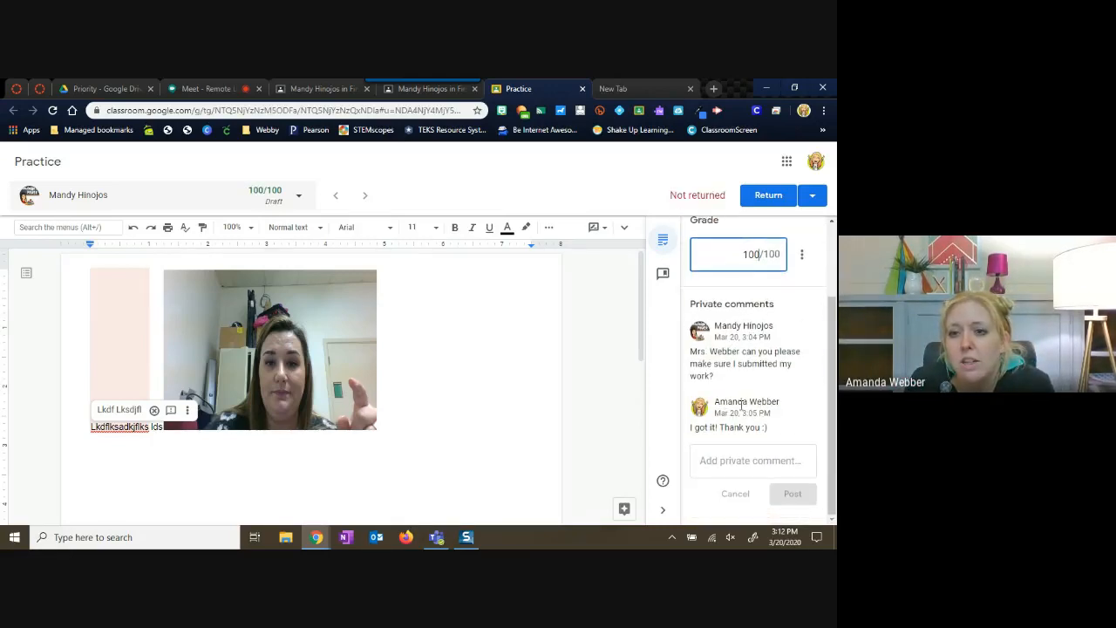
left_click(747, 460)
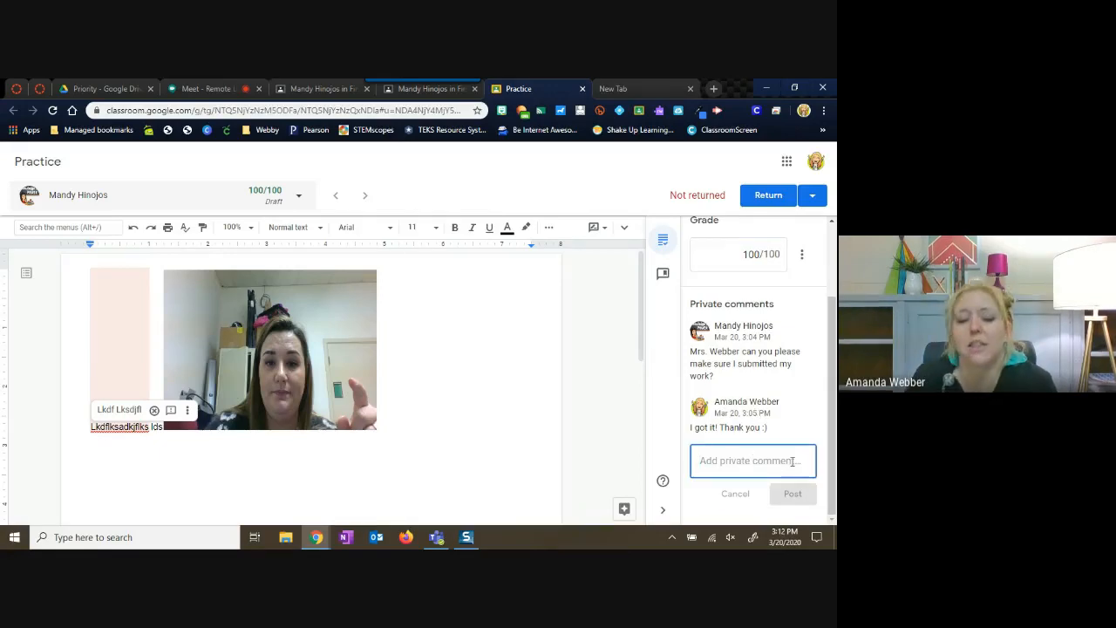
type("Thank you ")
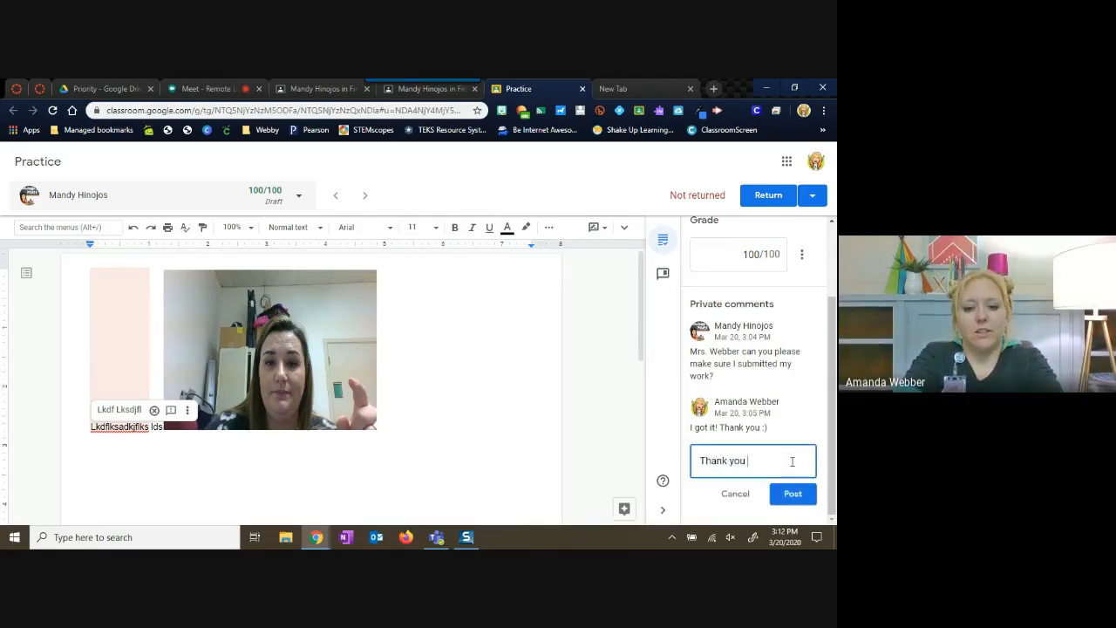
type("for turnin")
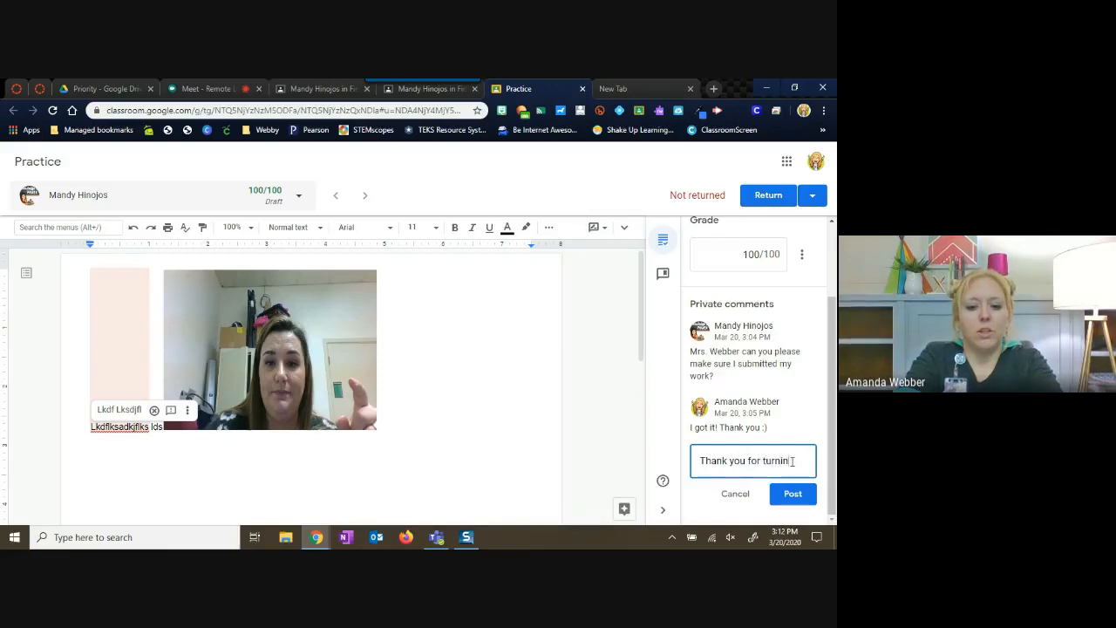
type("g in on ")
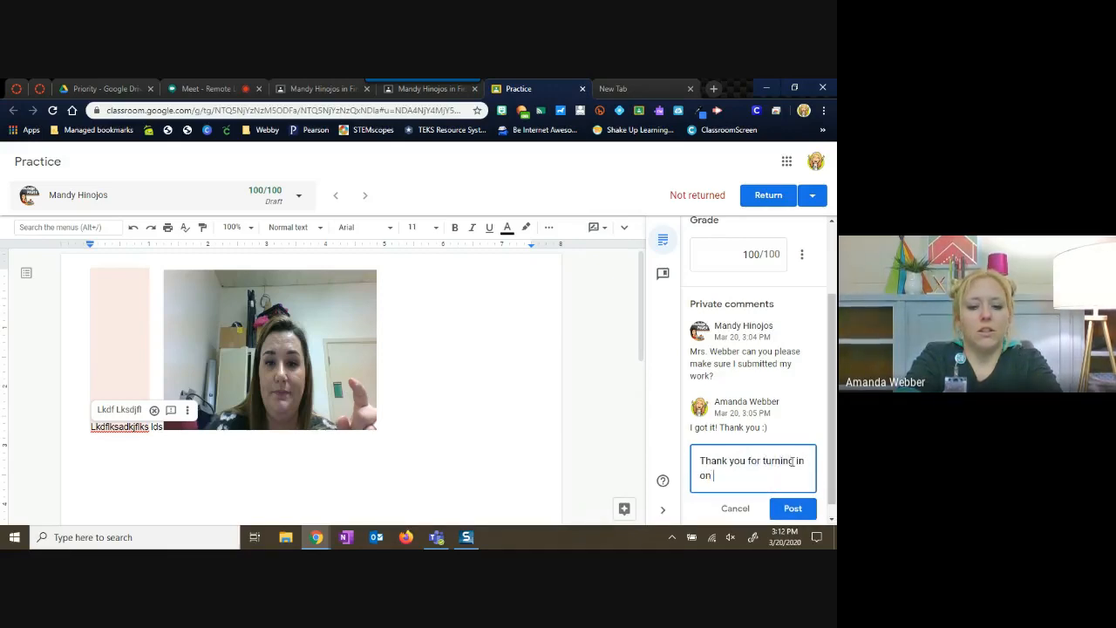
type("time")
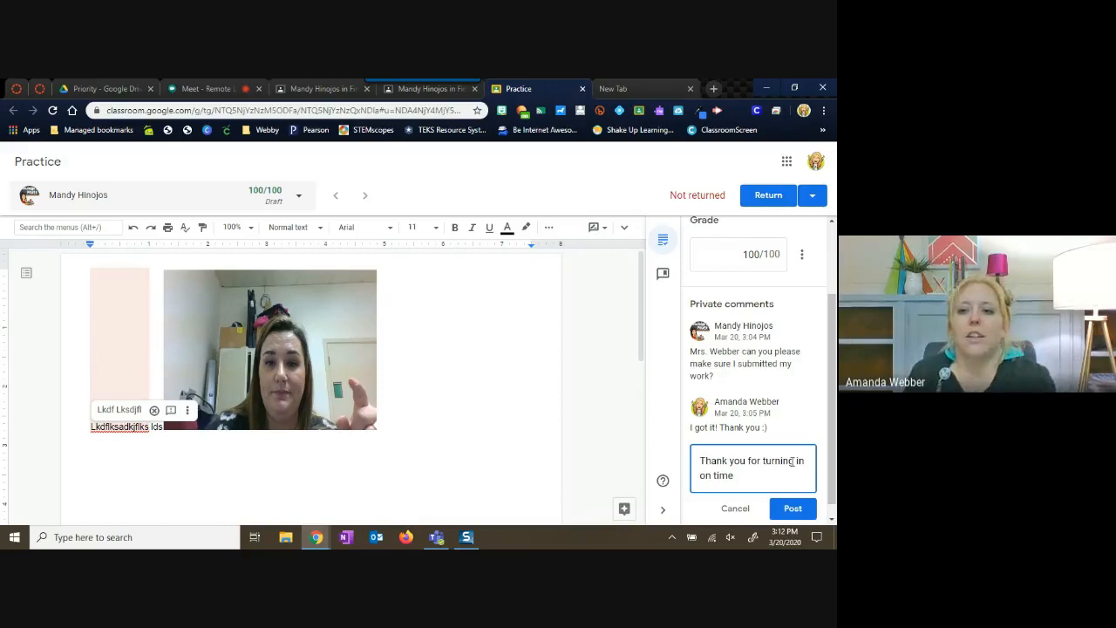
left_click(798, 510)
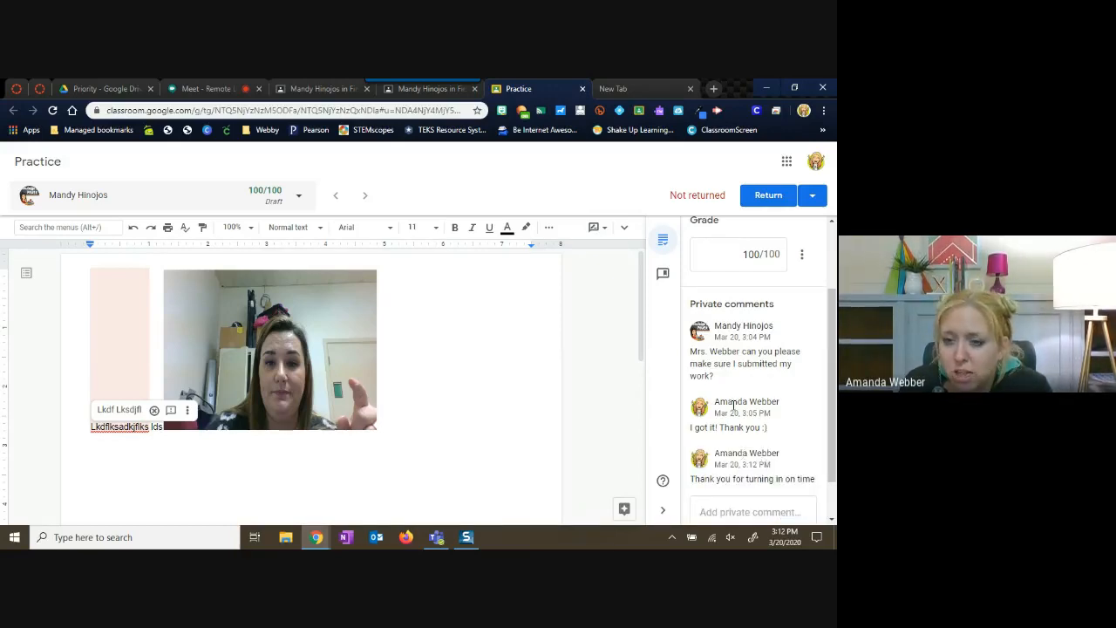
Step: View the options for returning this submission or multiple submissions
scroll(768, 410, "up", 2)
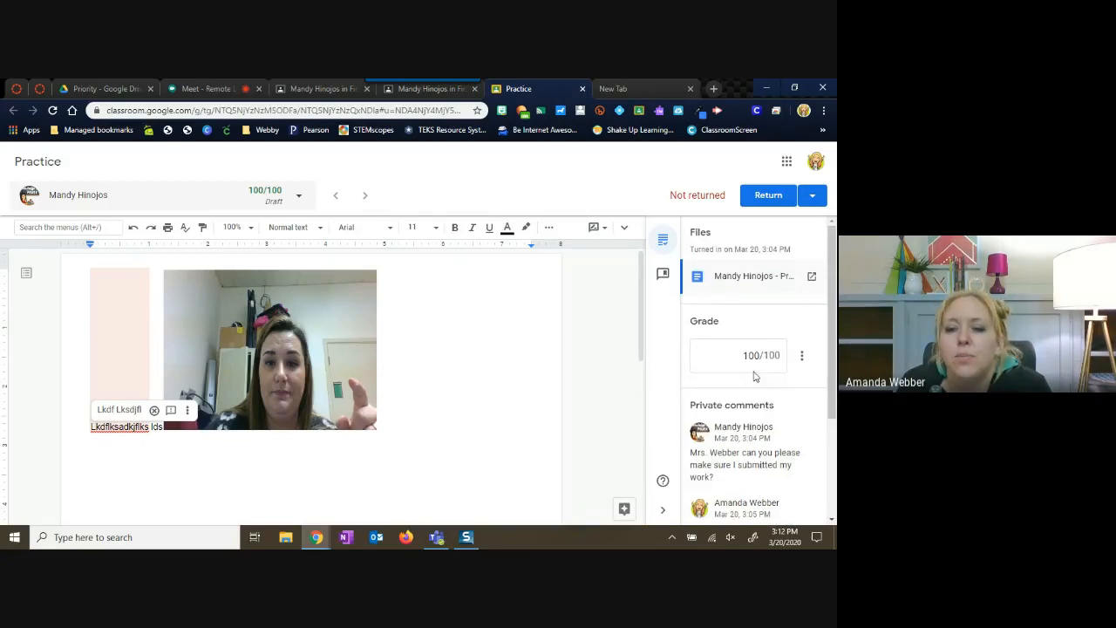
left_click(813, 197)
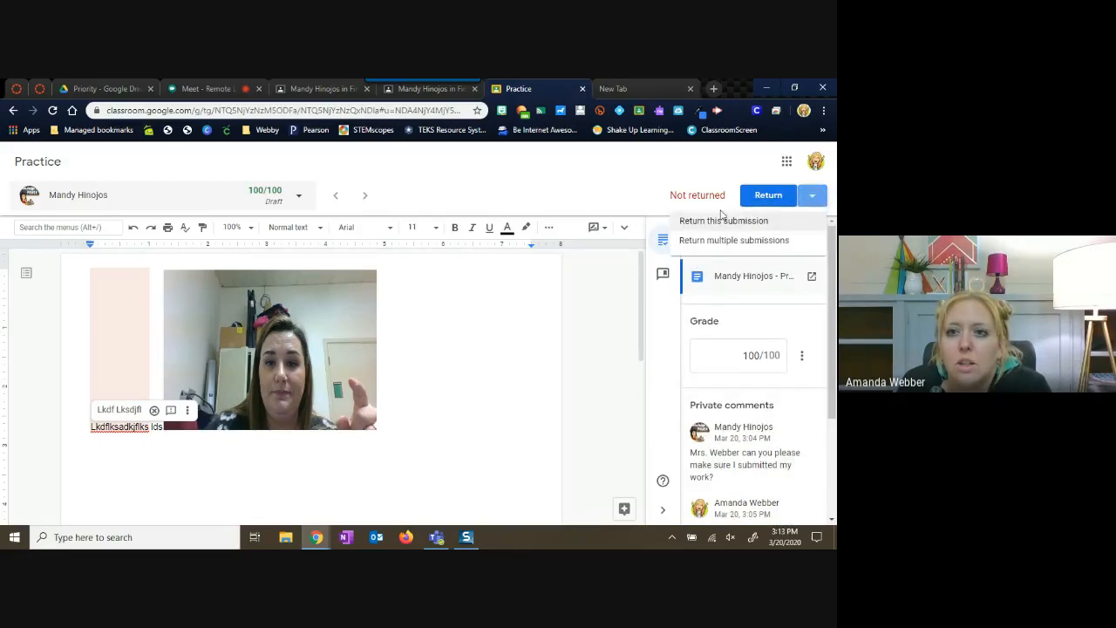
left_click(661, 190)
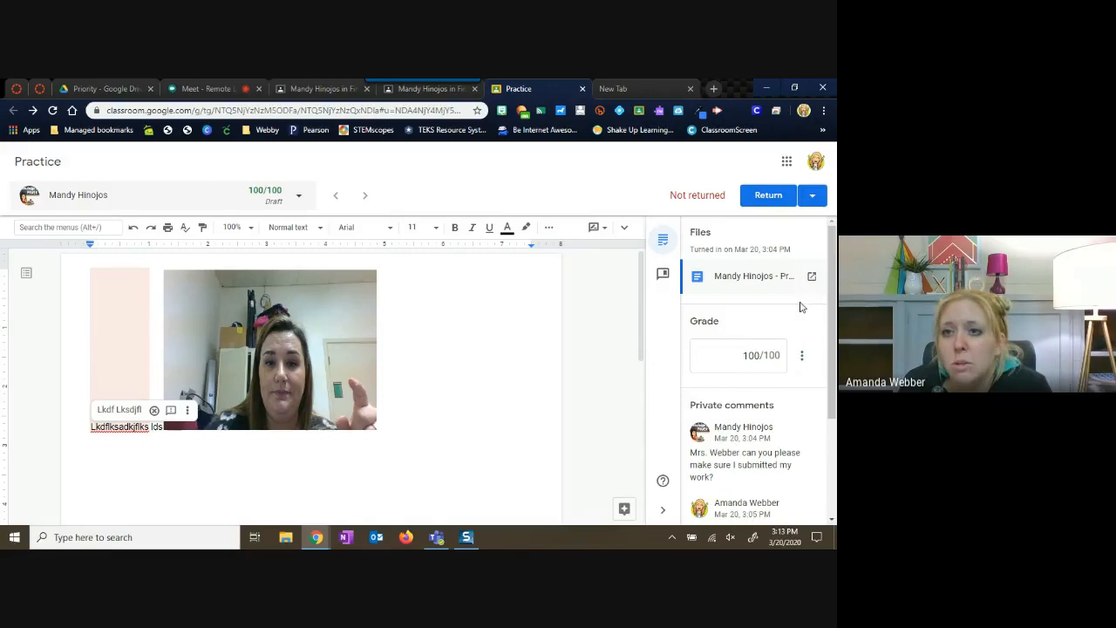
left_click(811, 195)
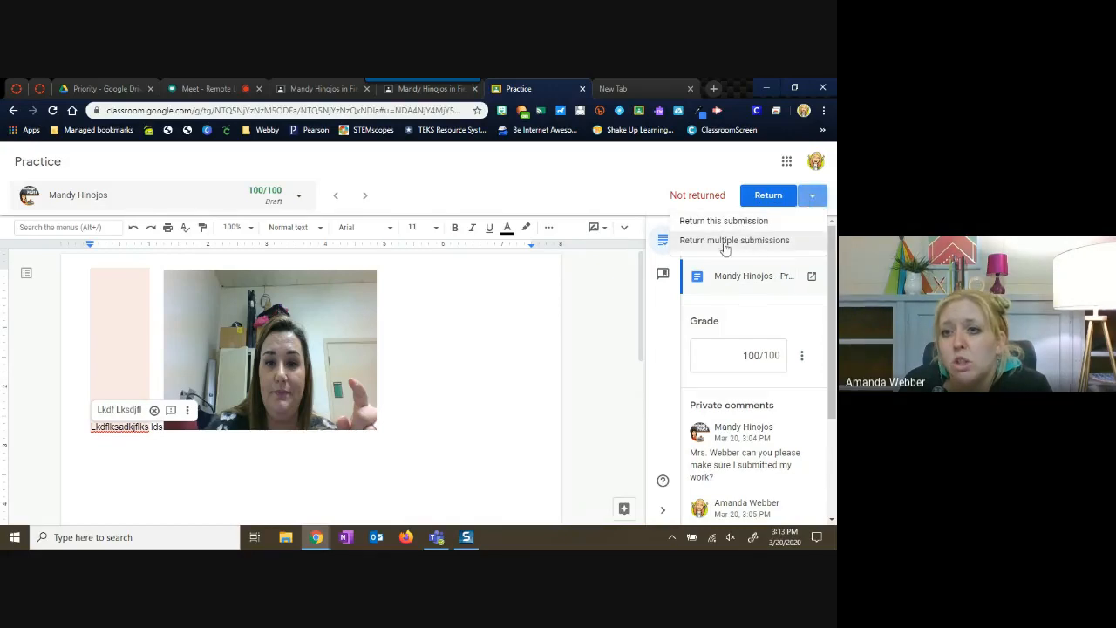
left_click(600, 183)
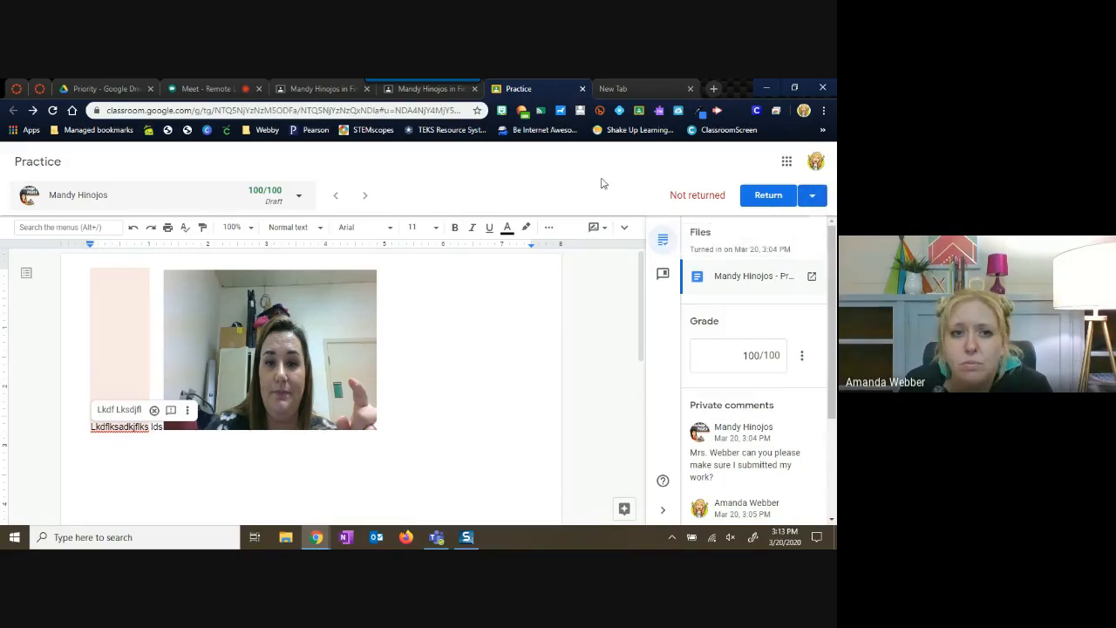
Step: Copy the saved comment "I really appreciate your hard work!" from the comment bank
left_click(664, 277)
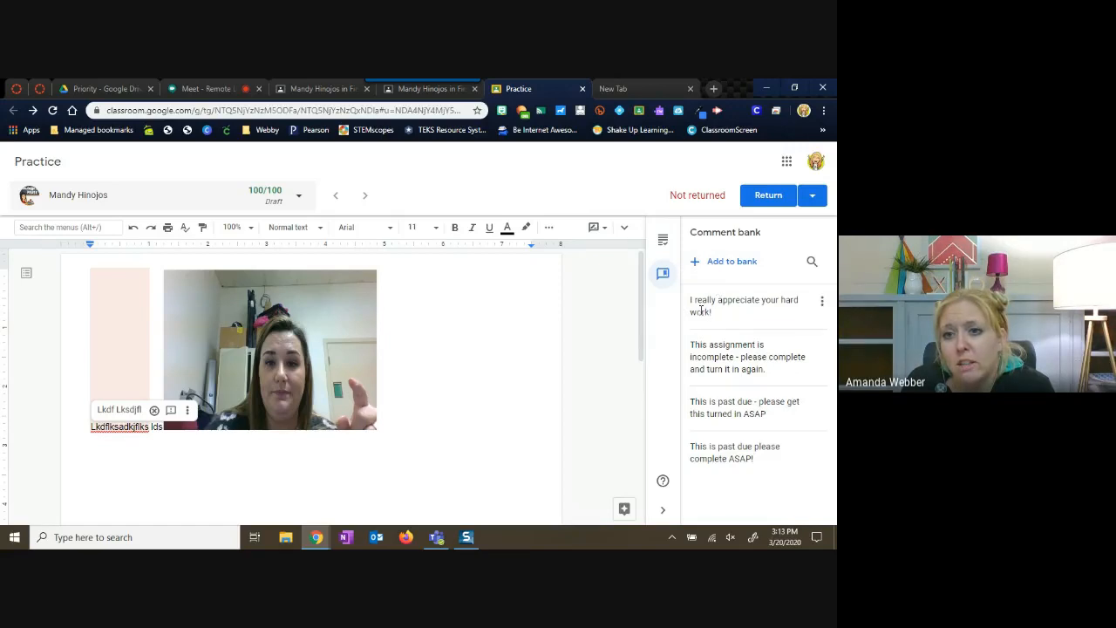
left_click_drag(720, 316, 697, 313)
left_click(821, 301)
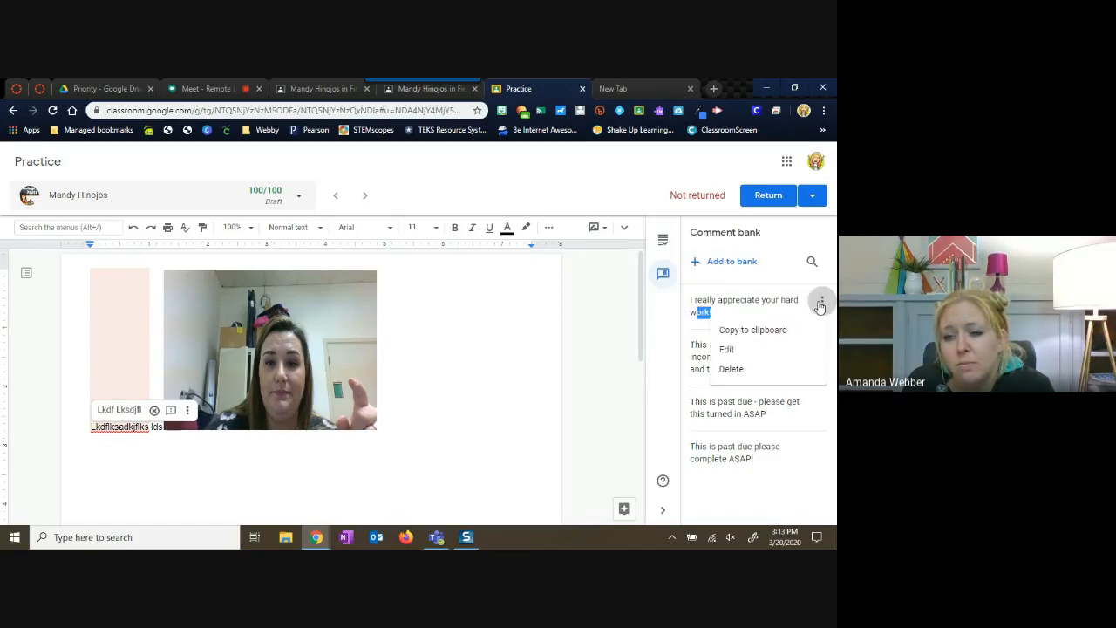
left_click(750, 330)
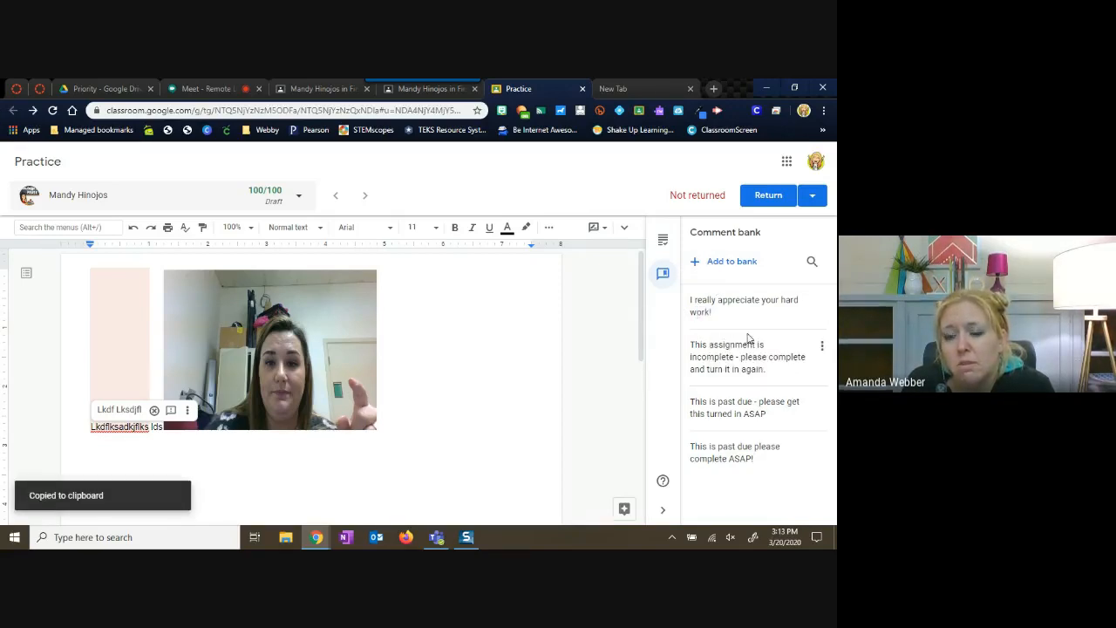
Step: Paste the copied comment into a new private comment on the student's work and discard it without posting
left_click(662, 238)
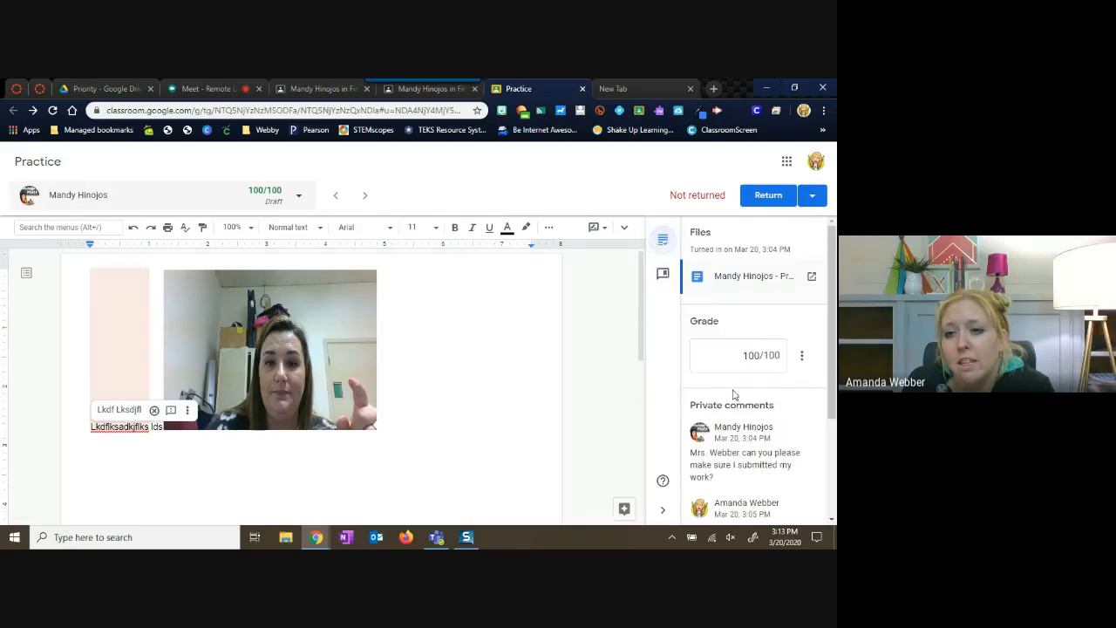
scroll(735, 393, "down", 3)
left_click(747, 461)
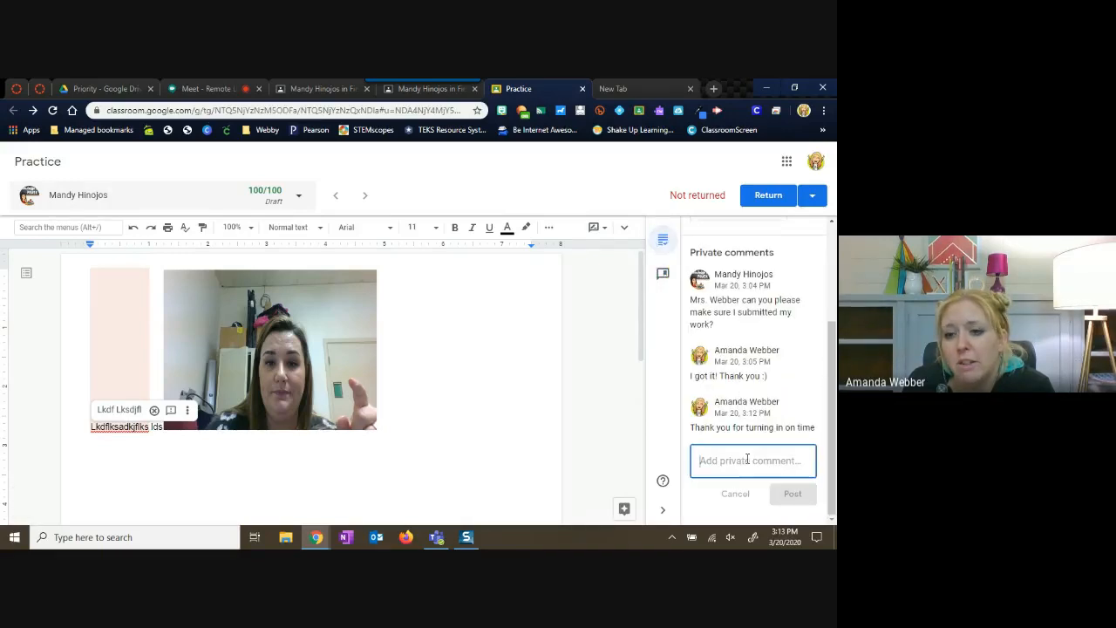
right_click(748, 462)
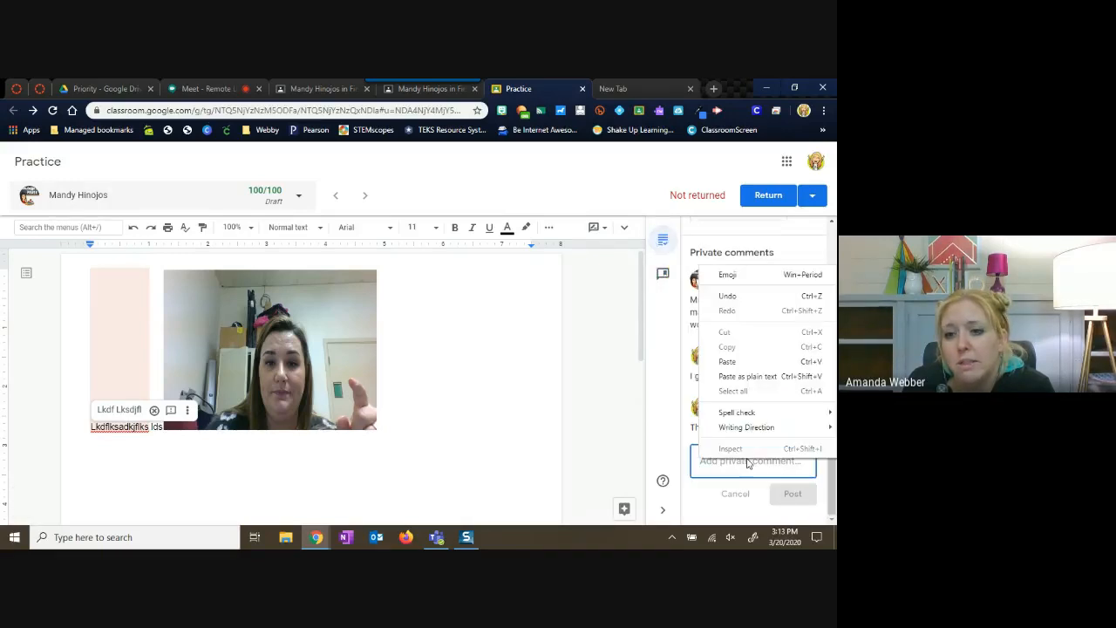
left_click(729, 362)
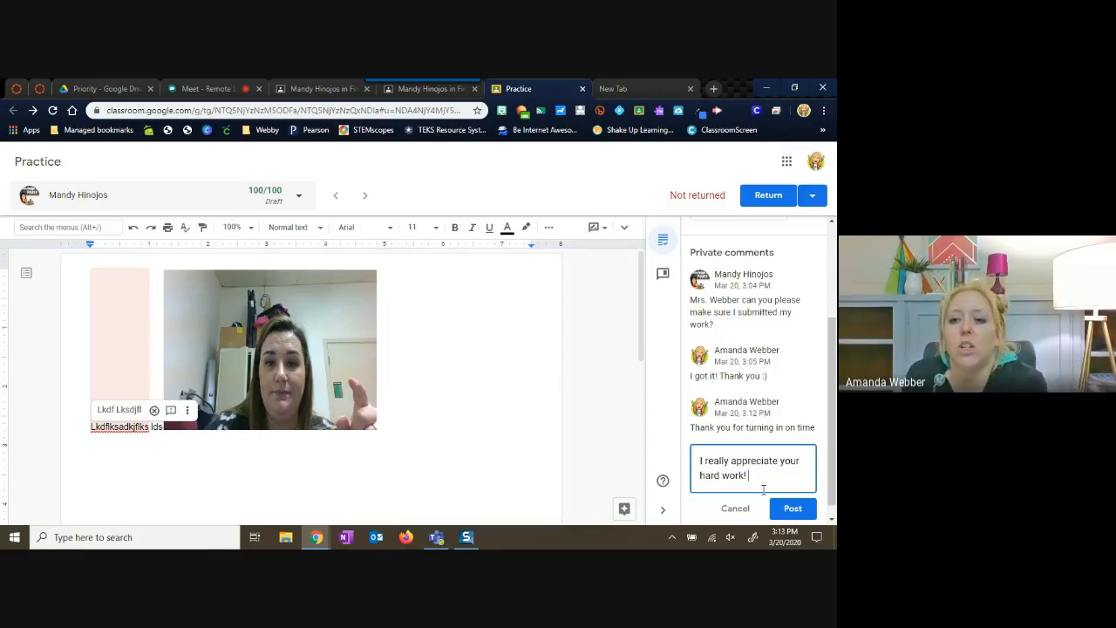
left_click(738, 509)
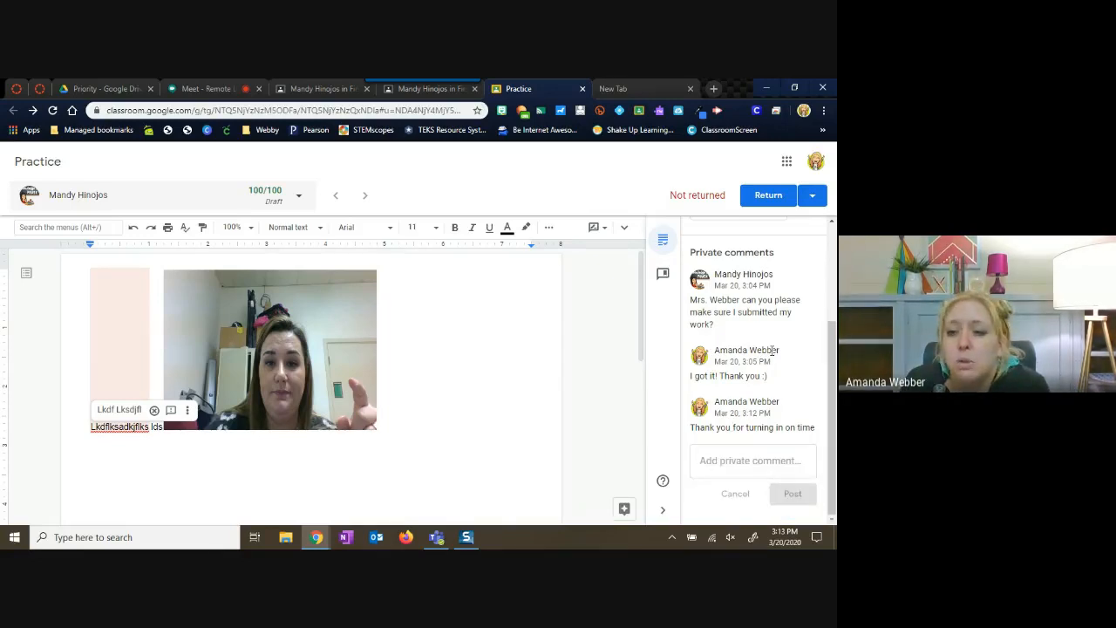
Step: Add the comment "check your spelling here please" to the last word beside the photo in the student's document
scroll(743, 299, "up", 3)
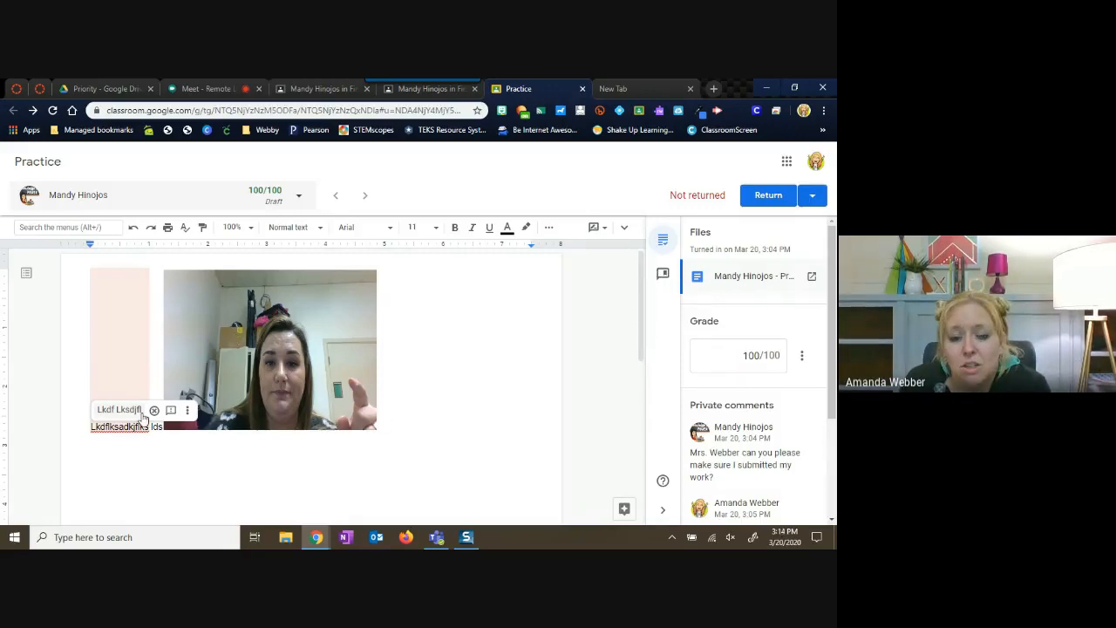
left_click(214, 442)
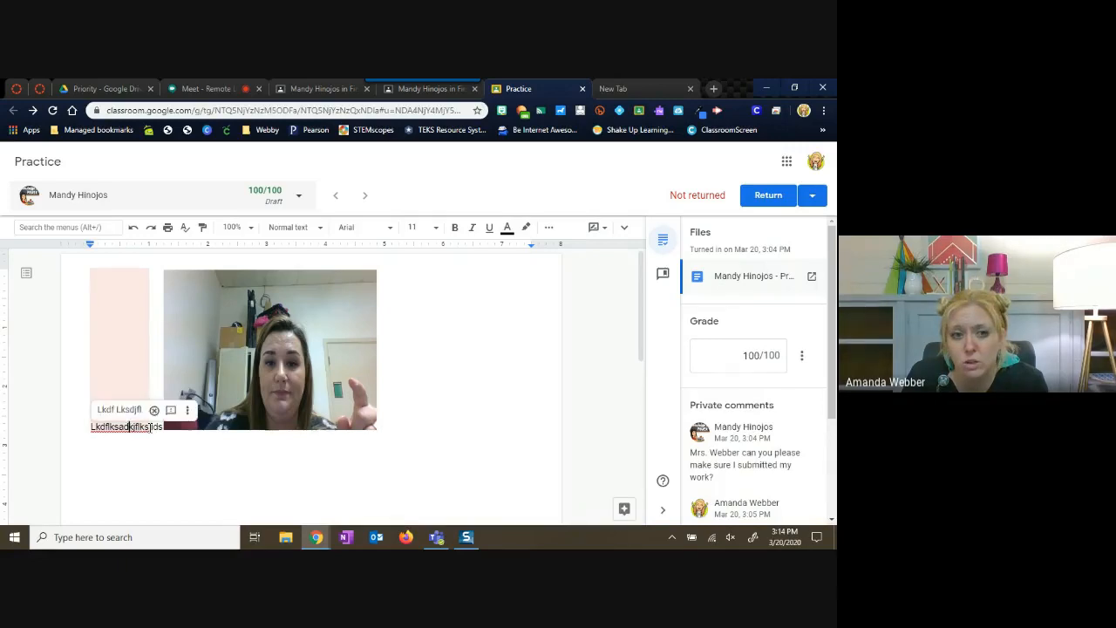
left_click_drag(130, 427, 159, 427)
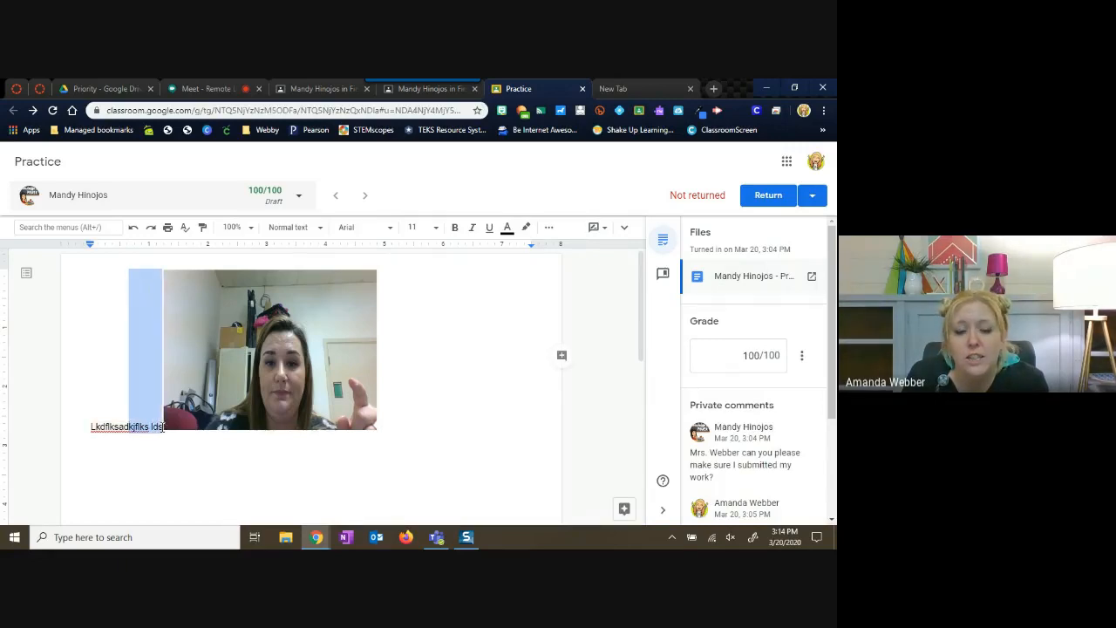
double_click(162, 426)
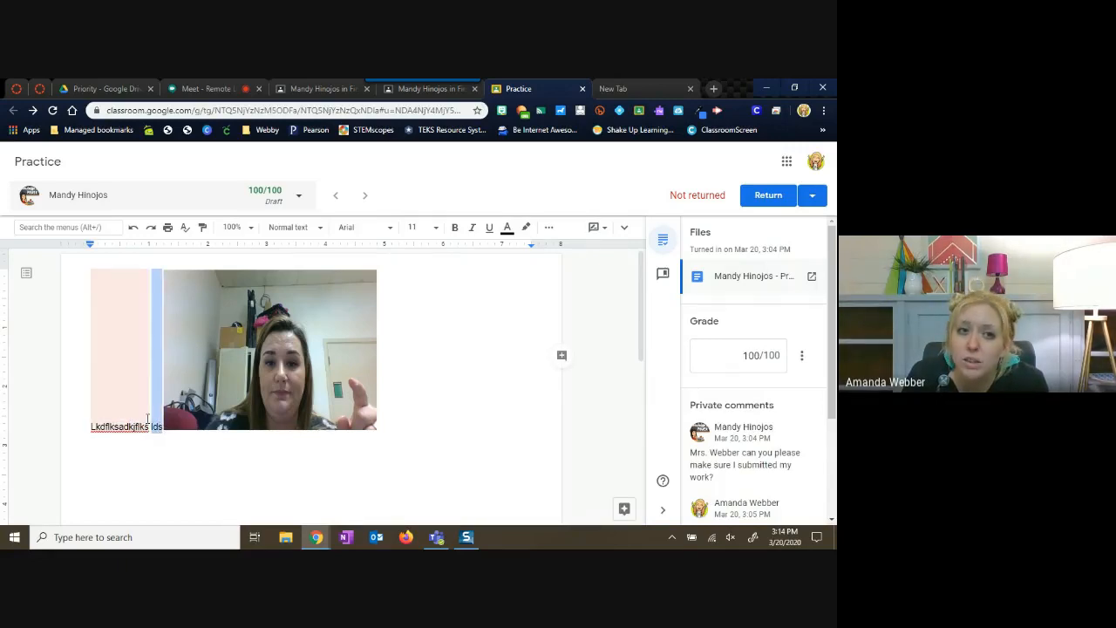
left_click(562, 358)
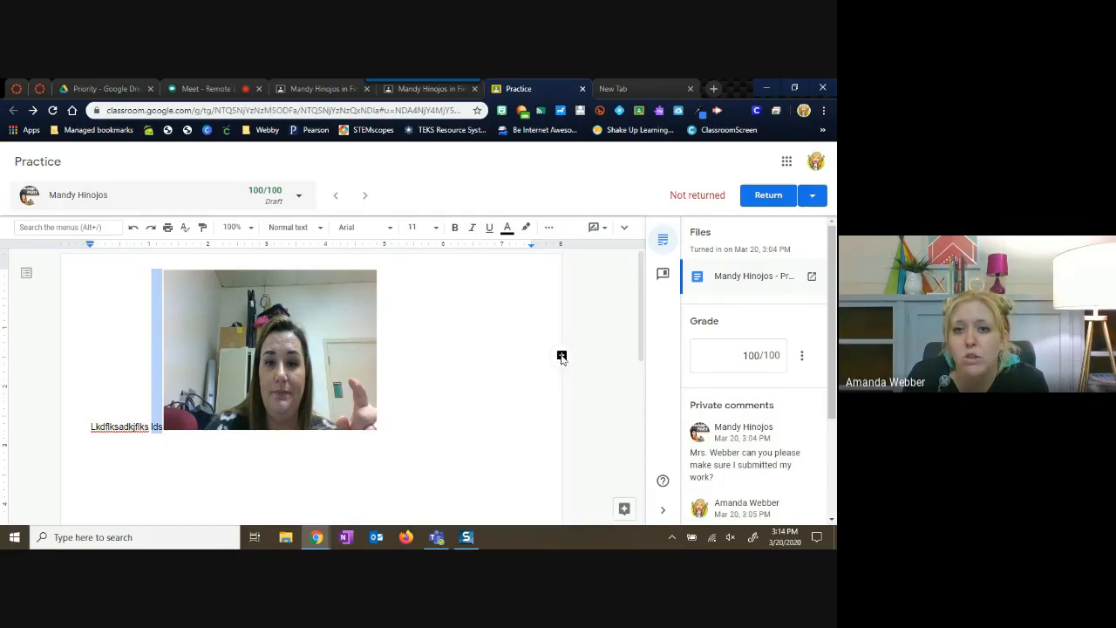
type("ch")
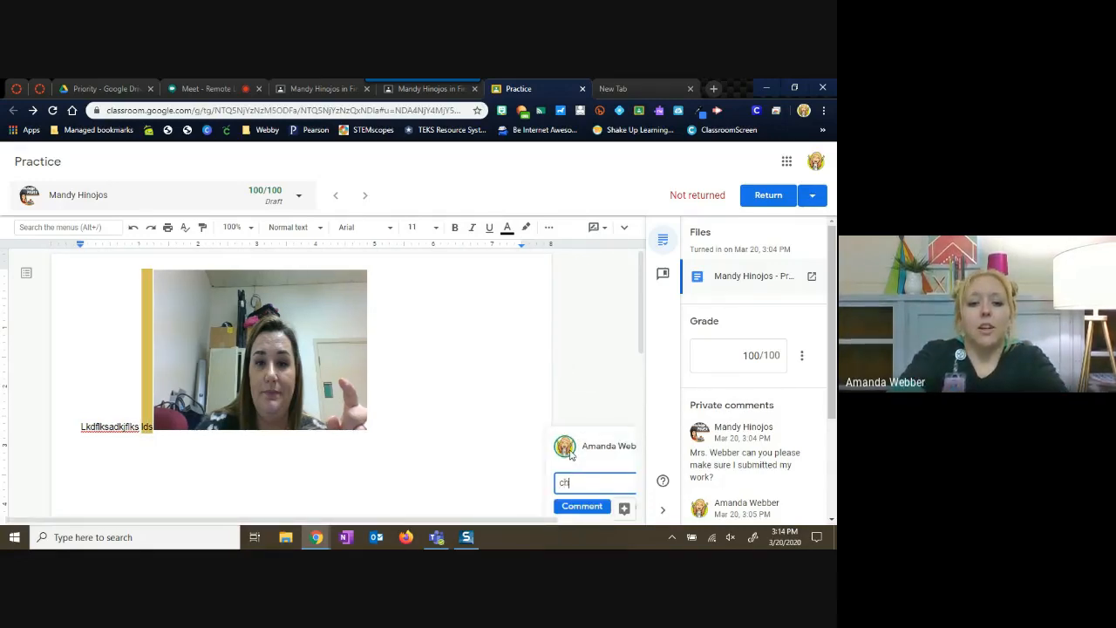
type("eck you")
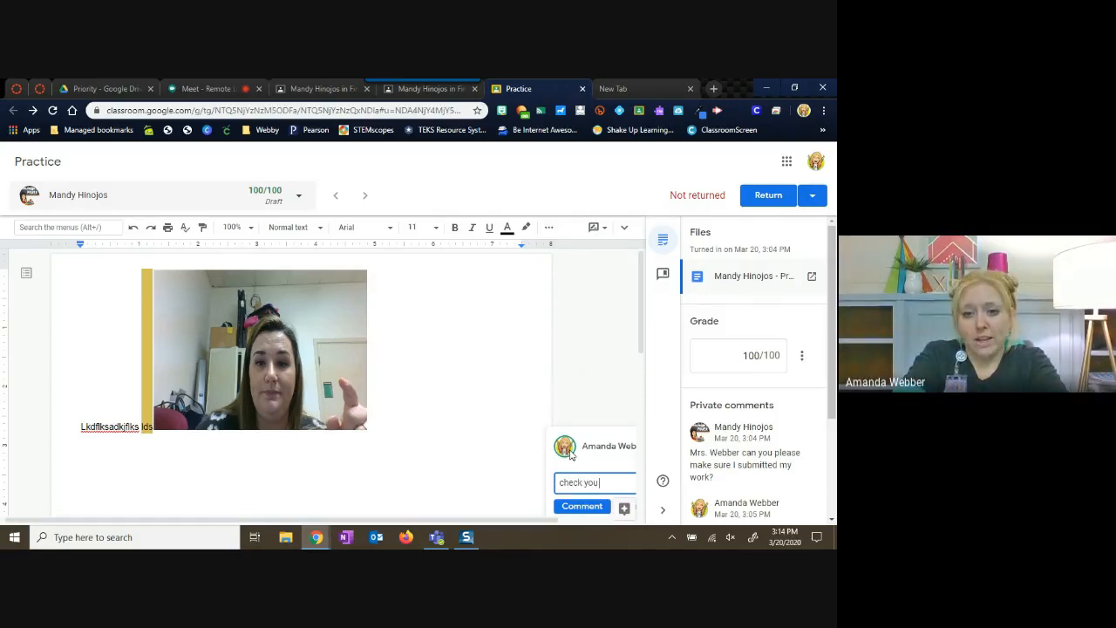
type("r spe")
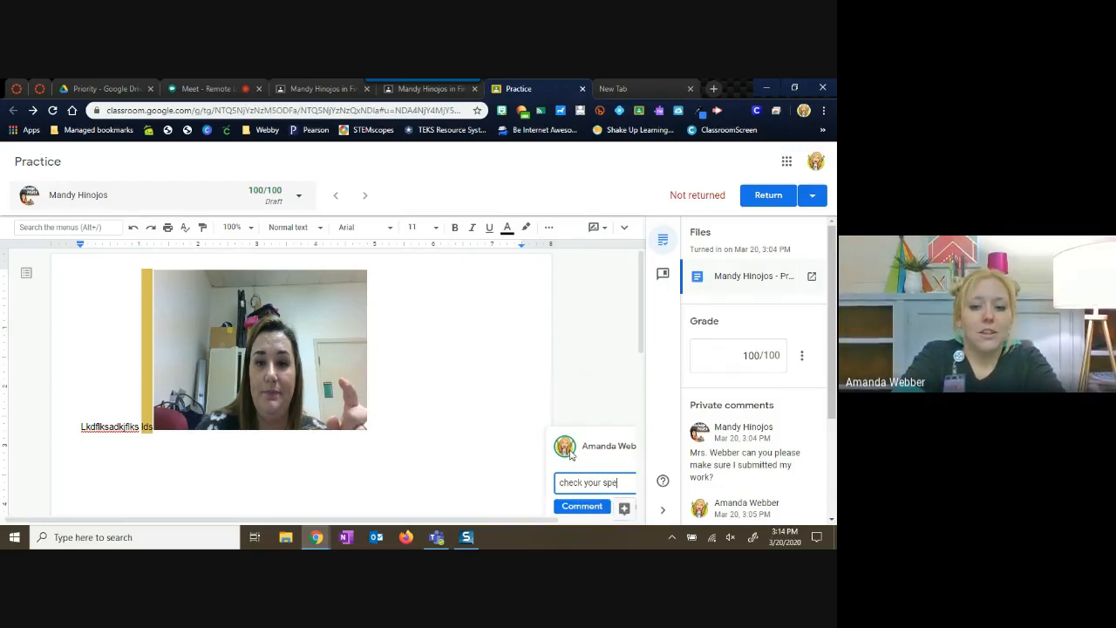
type("lling he")
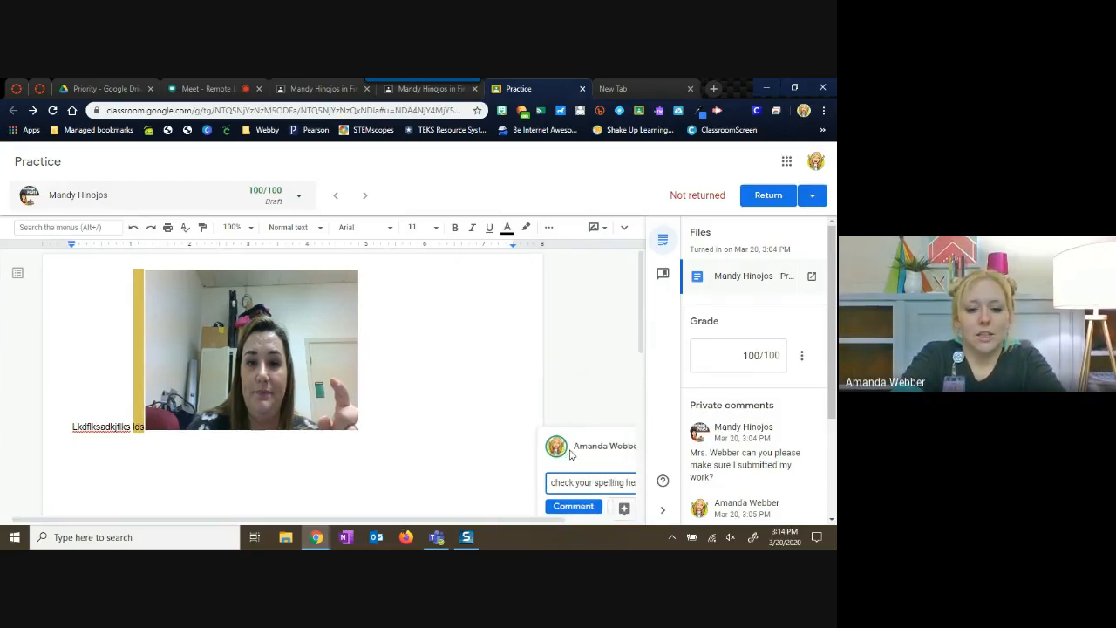
type("re please")
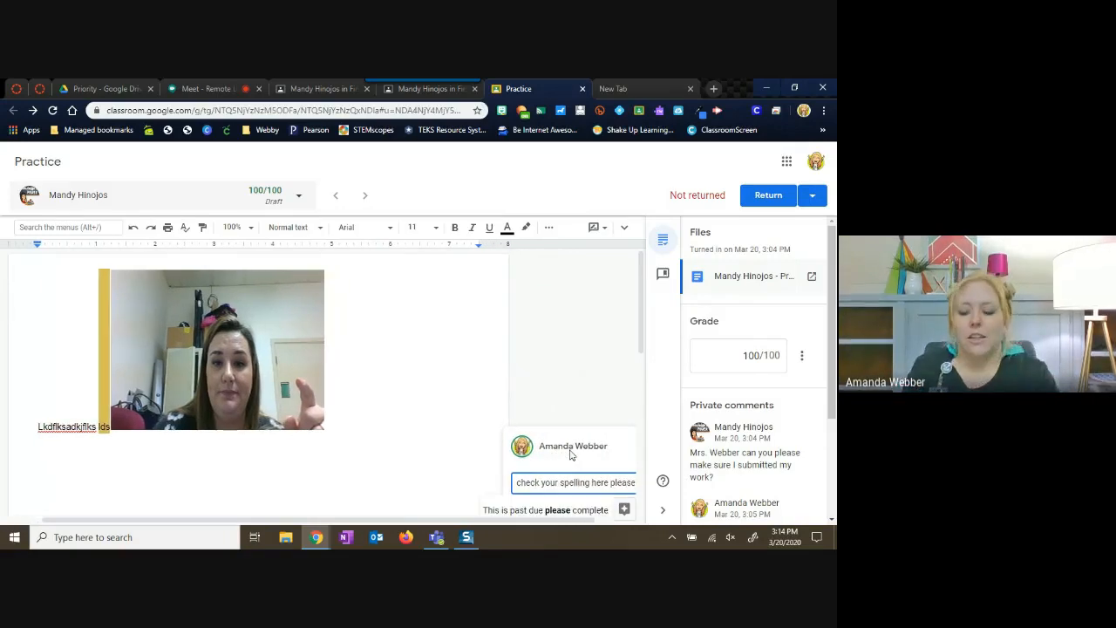
key("Return")
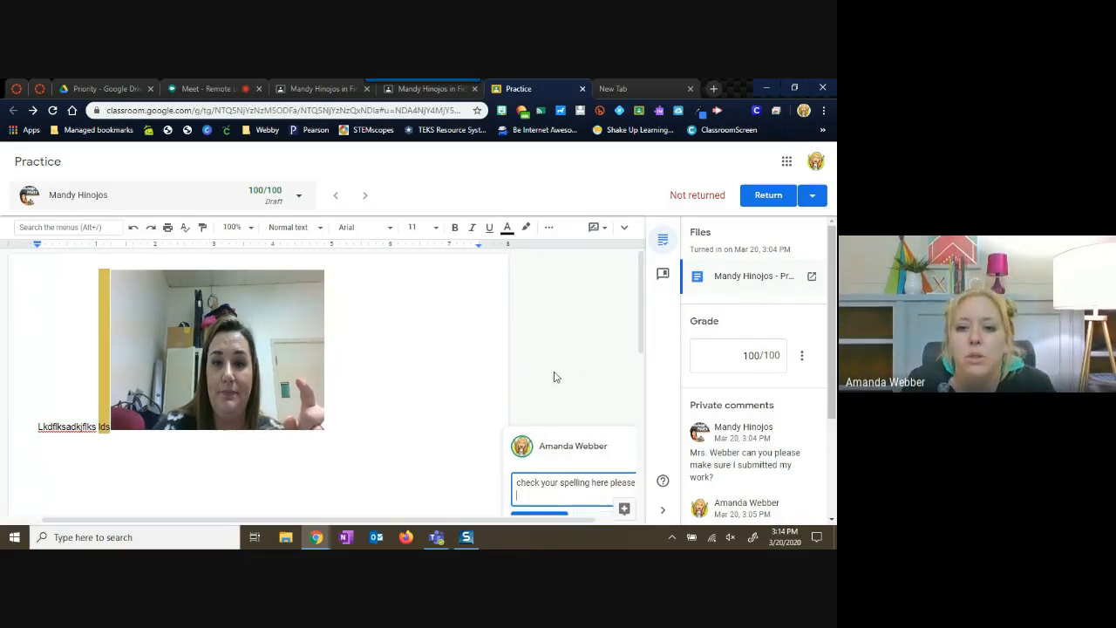
scroll(553, 376, "down", 2)
left_click(540, 395)
scroll(591, 352, "up", 2)
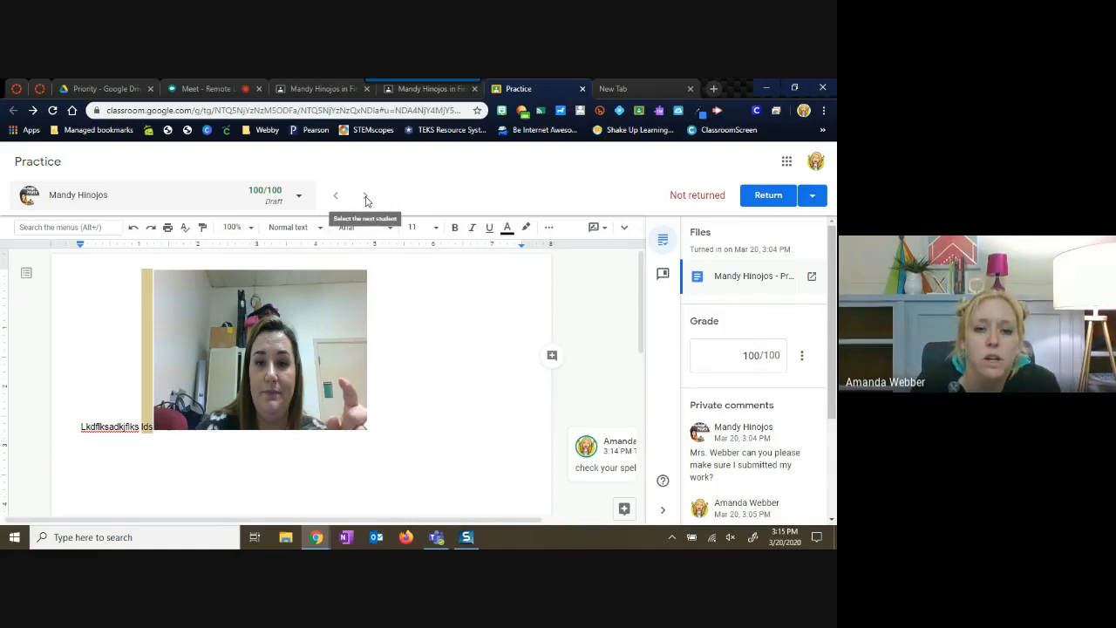
Step: Check the student list and its sorting options, and return the Practice work to the student with the 100/100 grade
left_click(299, 198)
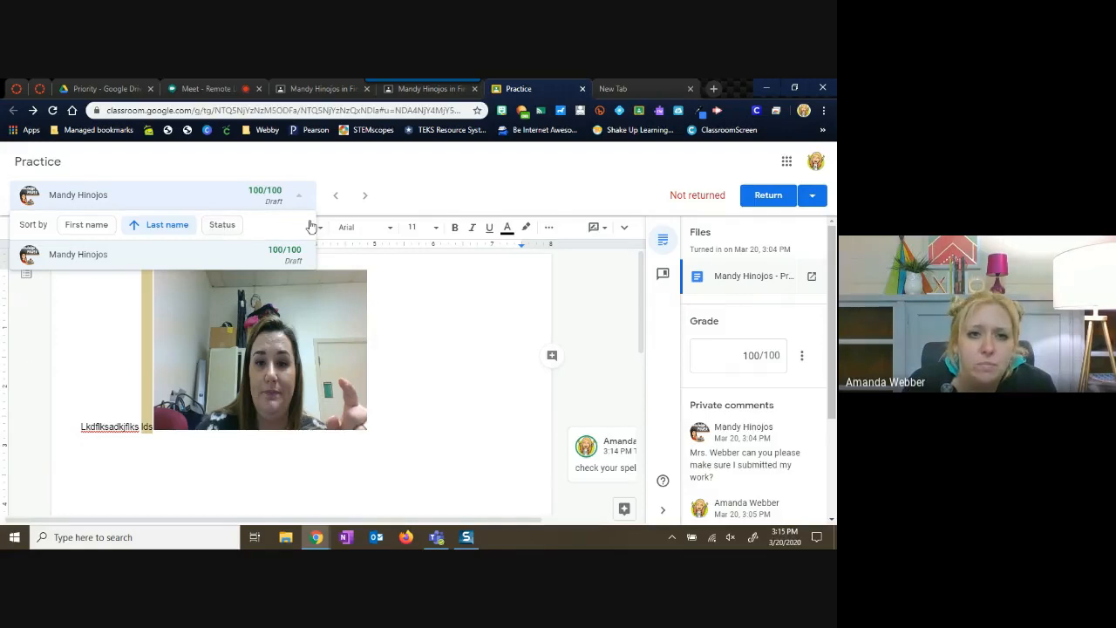
left_click(454, 185)
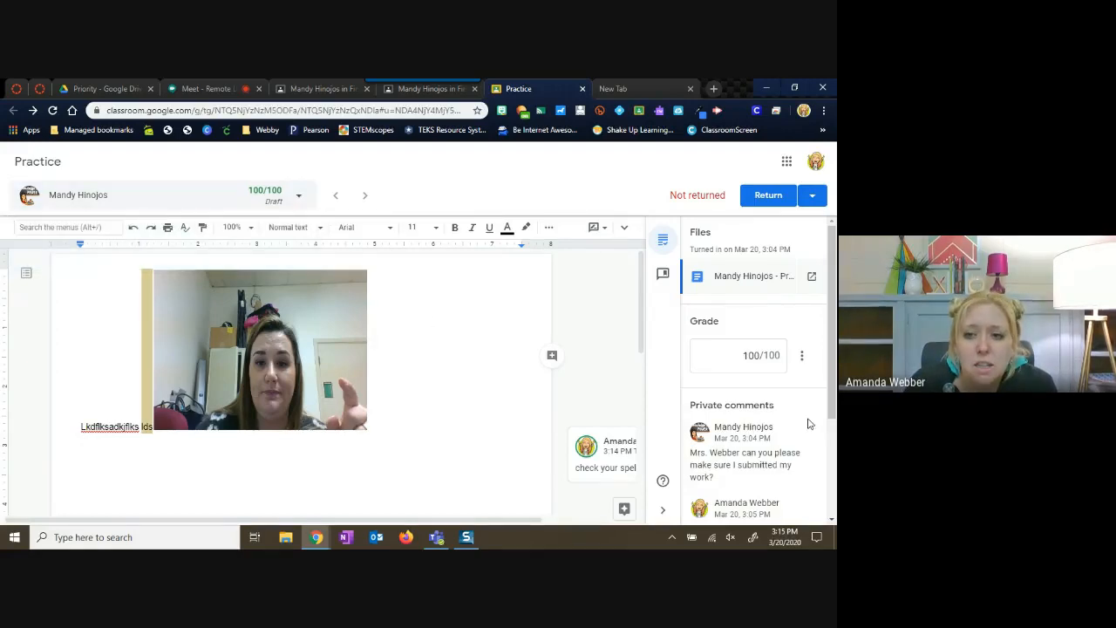
left_click(768, 196)
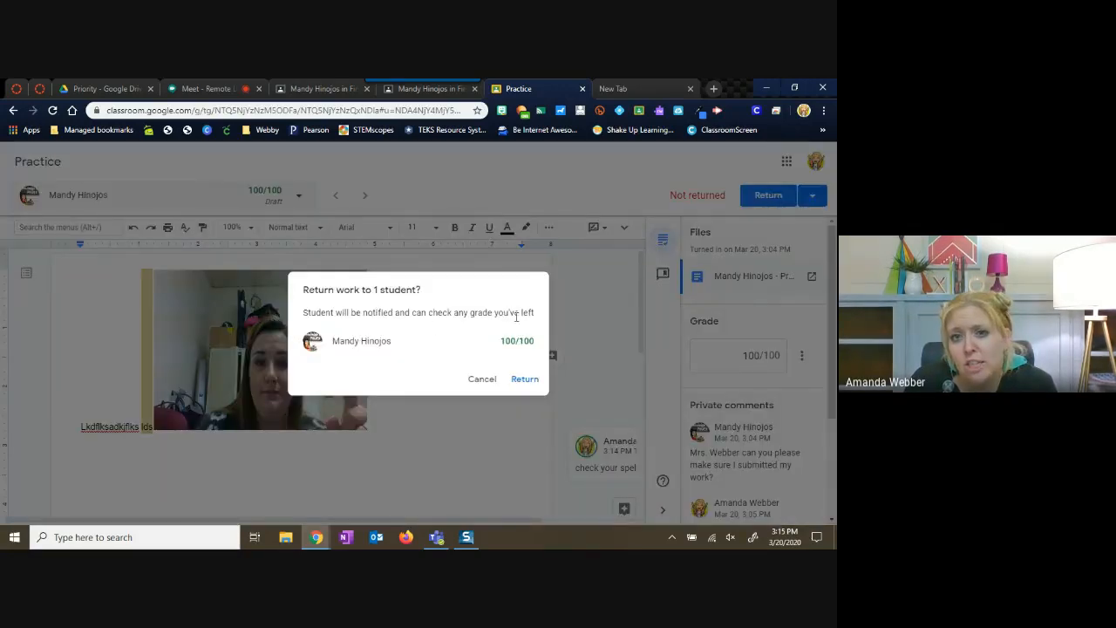
left_click(523, 382)
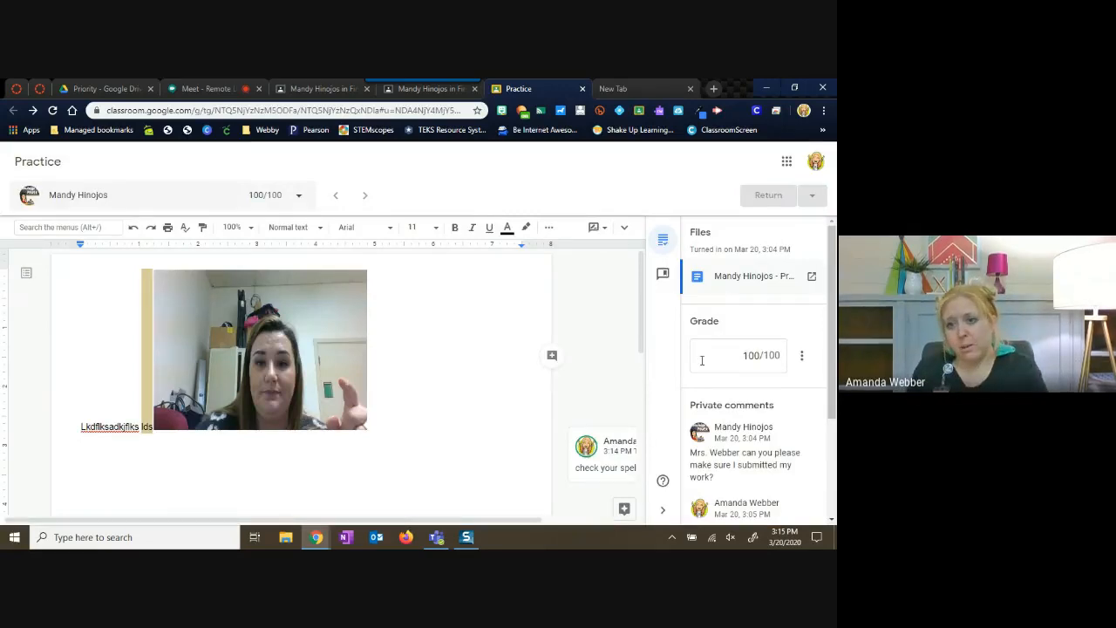
scroll(753, 383, "down", 3)
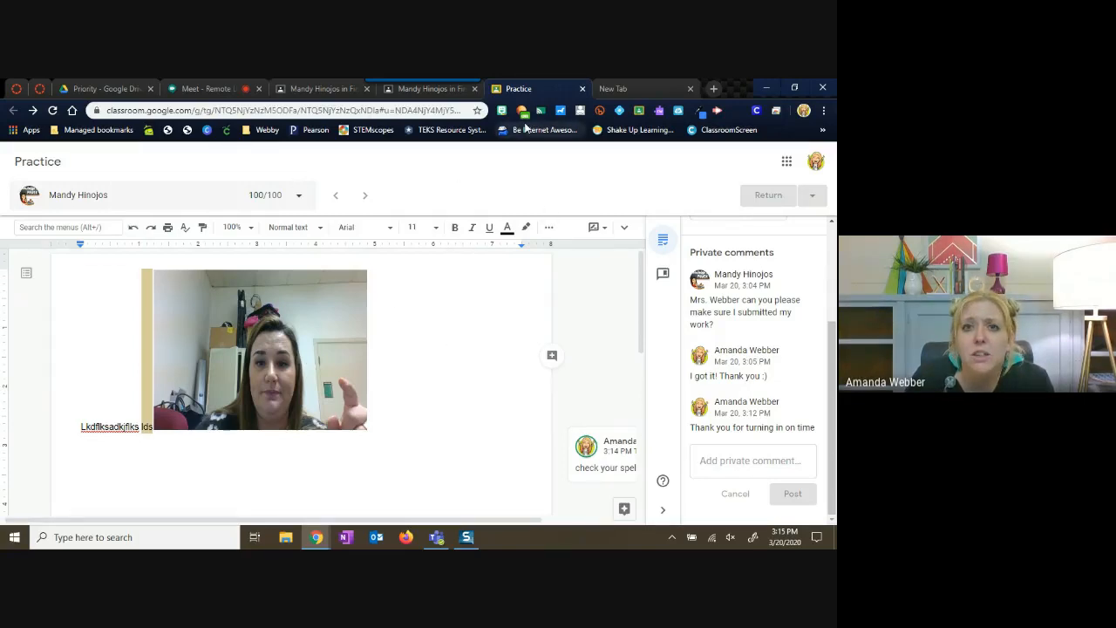
Step: Open the student's turned-in answer to "How are you doing today?" and review the initial comment and the reply
left_click(429, 90)
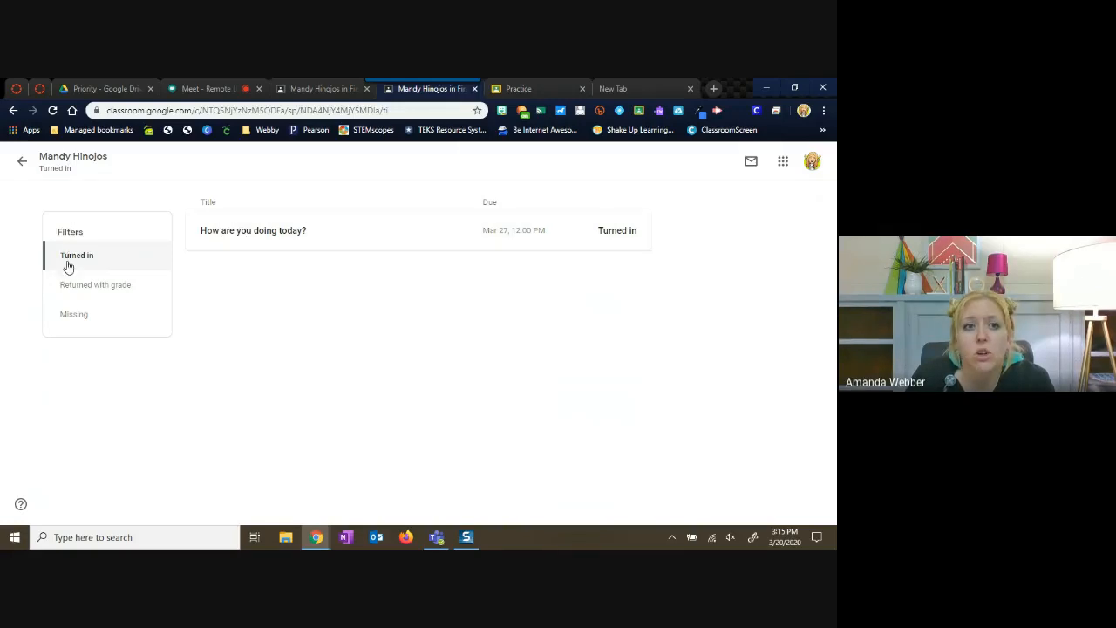
left_click(260, 243)
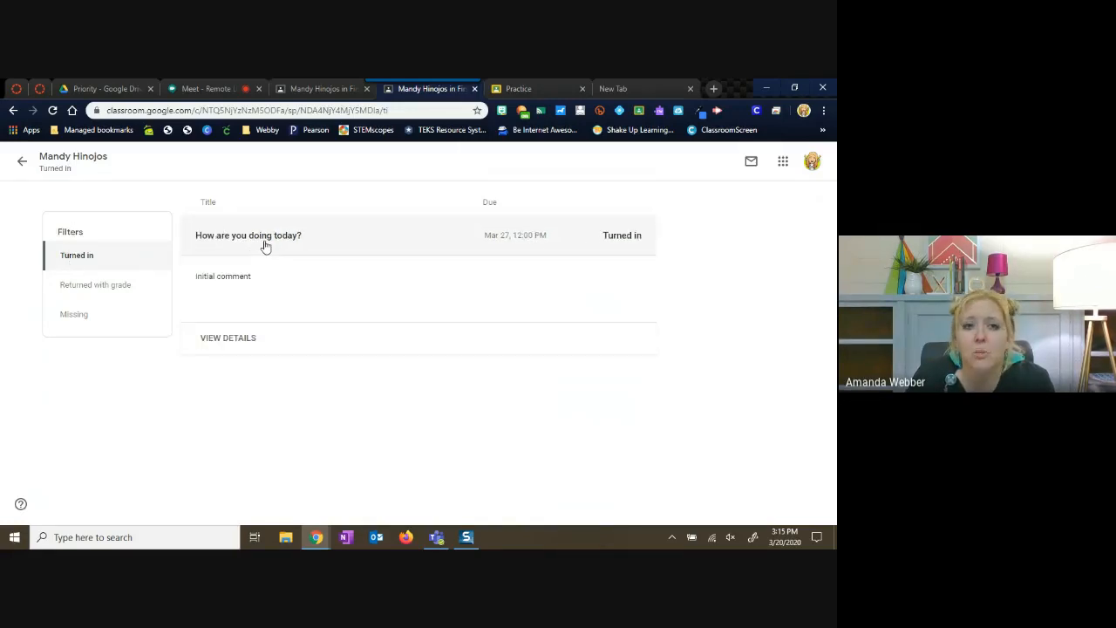
left_click(234, 341)
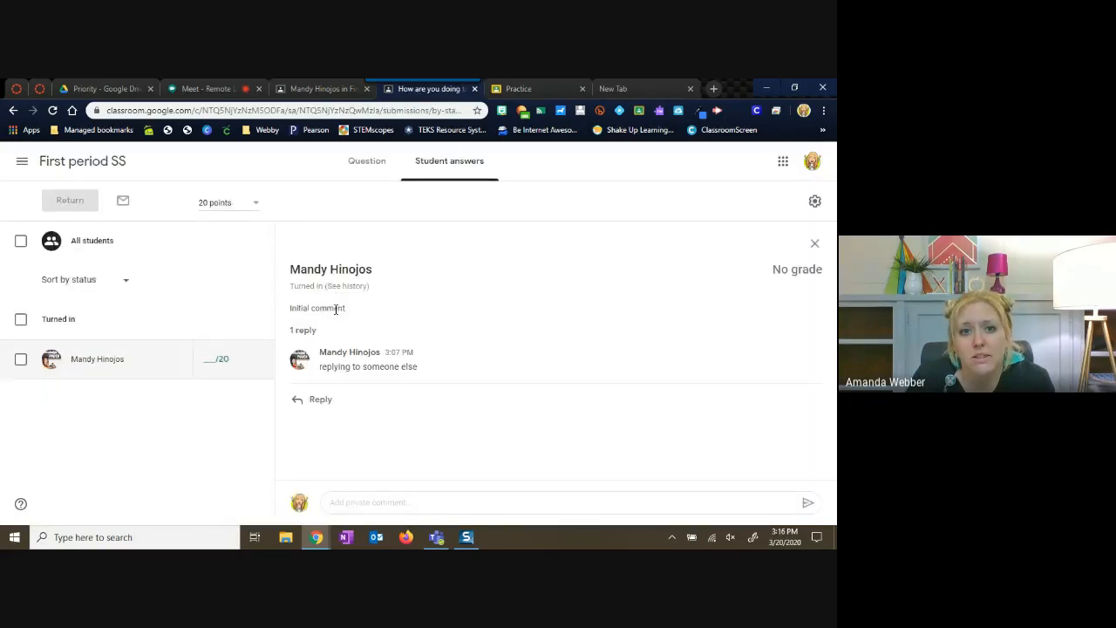
left_click_drag(283, 308, 354, 312)
left_click(417, 371)
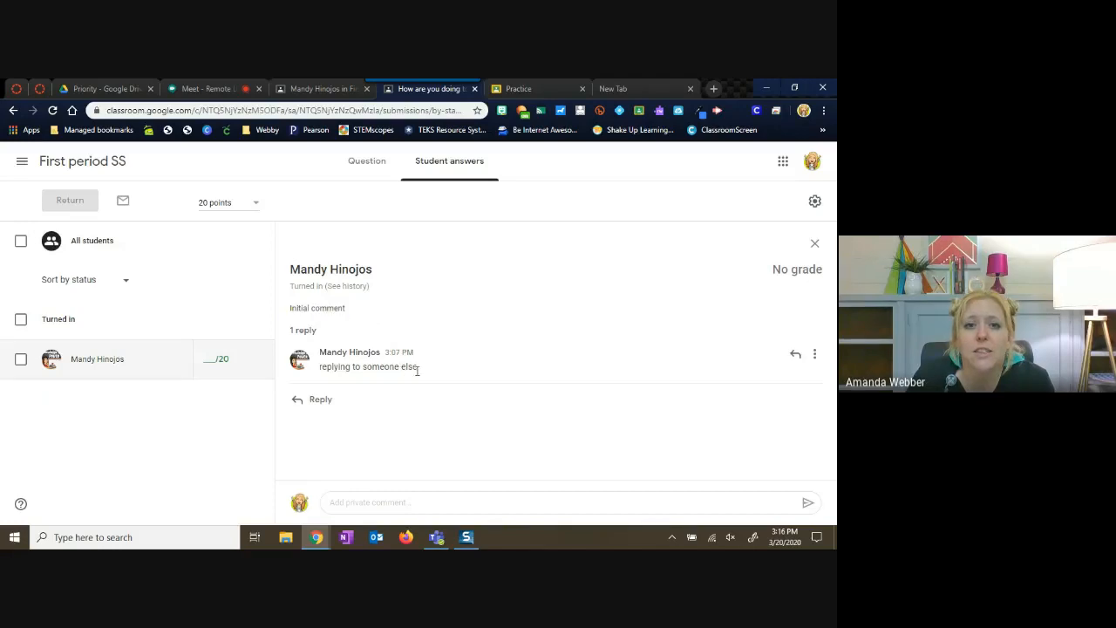
left_click_drag(425, 373, 315, 370)
left_click(382, 380)
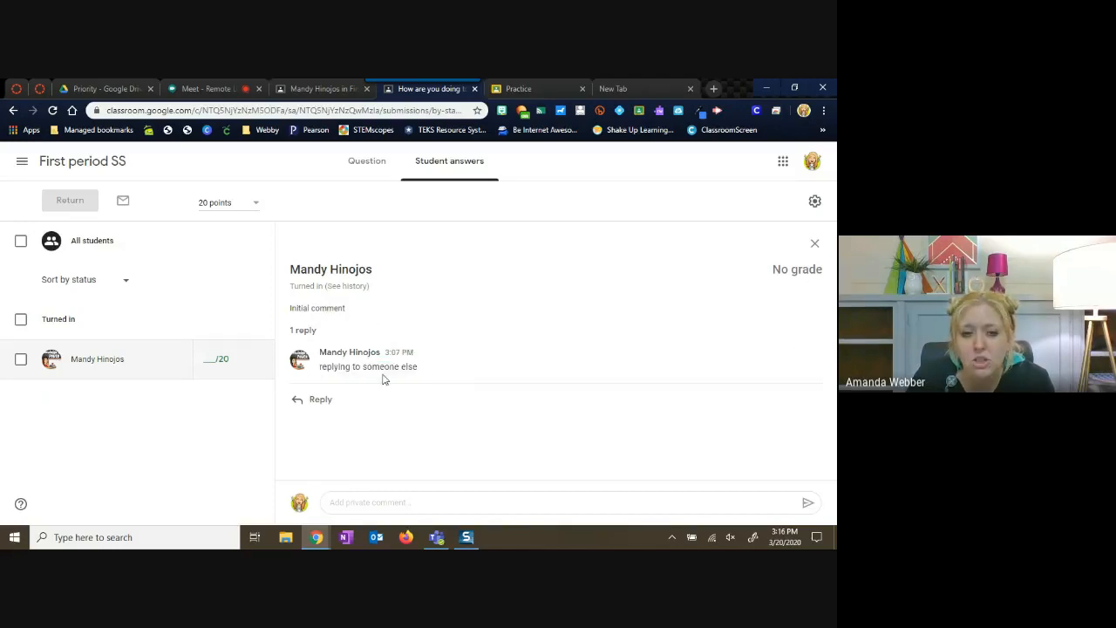
Step: Grade the student's answer 10 out of 20 and post the private comment "you only have 1 reply"
left_click(206, 364)
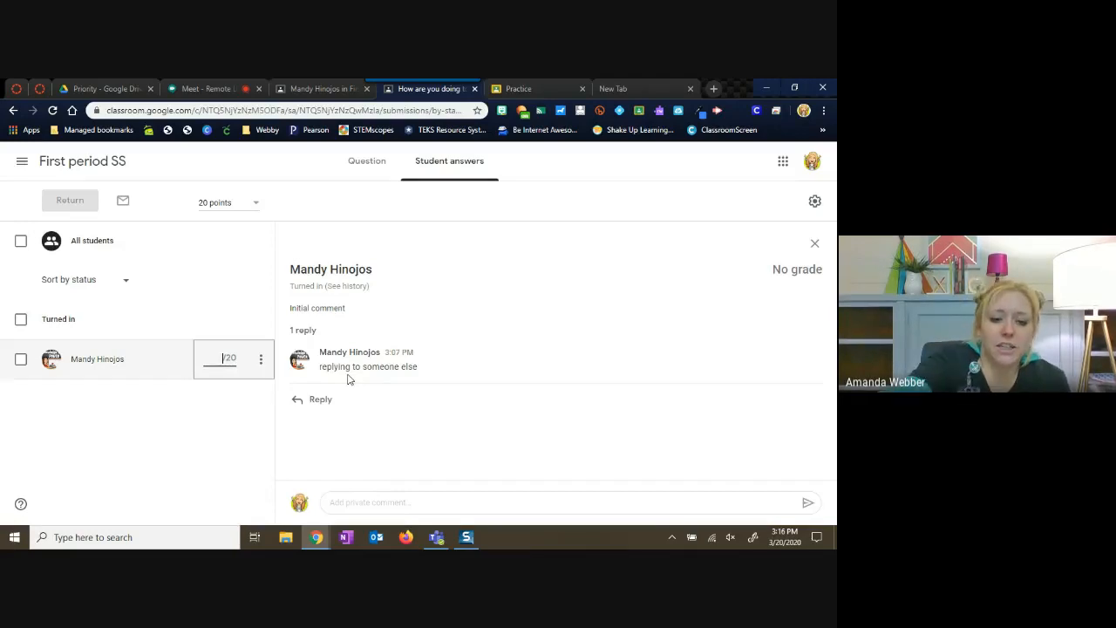
type("10")
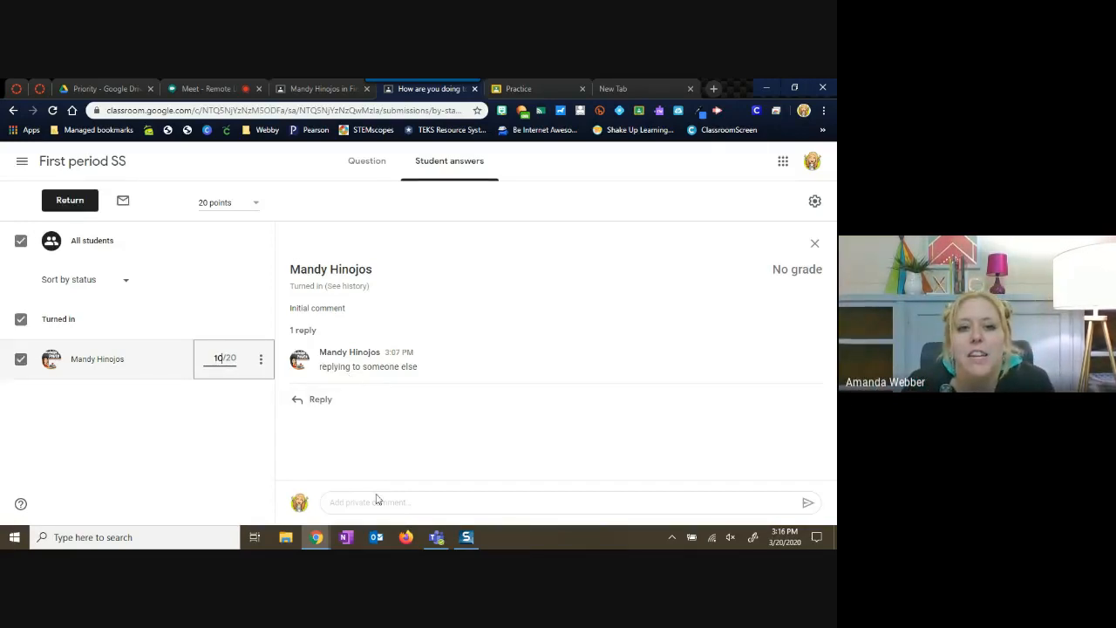
left_click(405, 502)
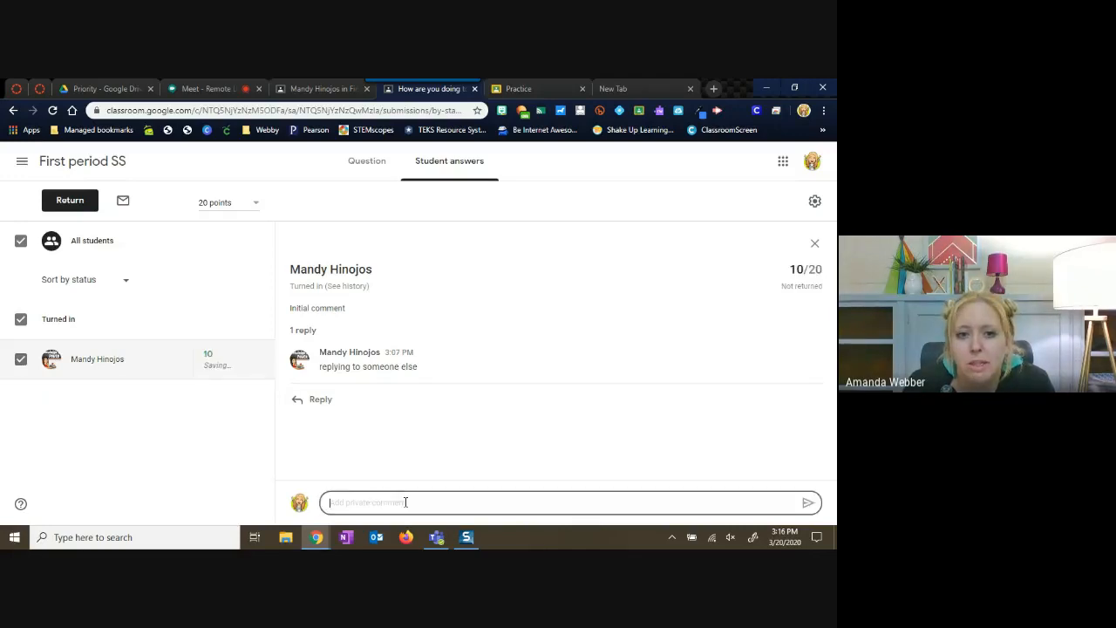
type("yo")
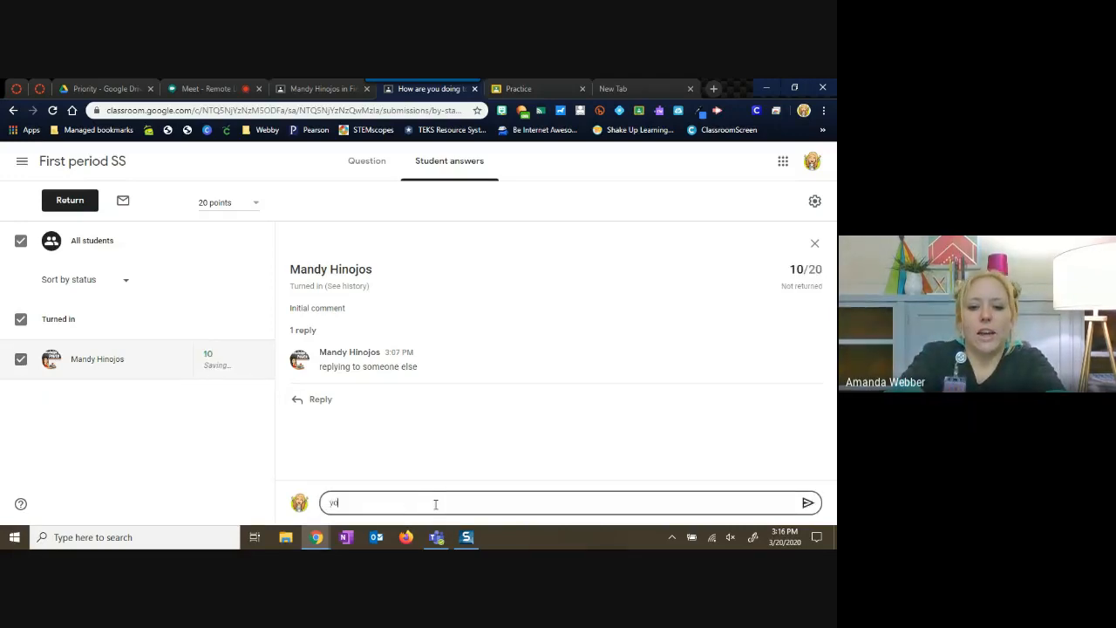
type("u only")
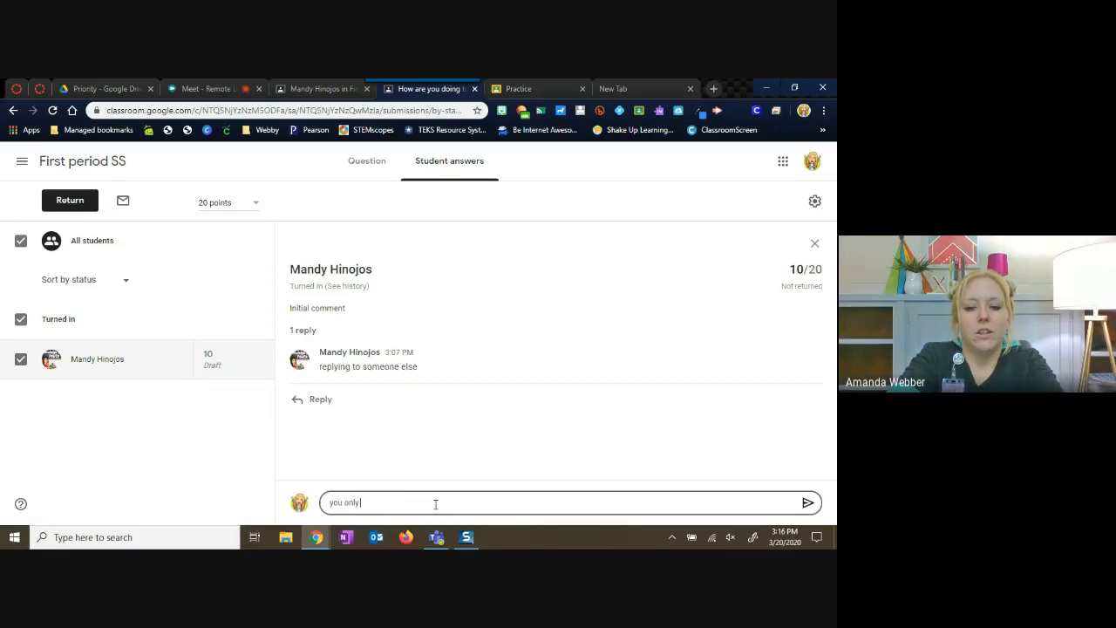
type(" have ")
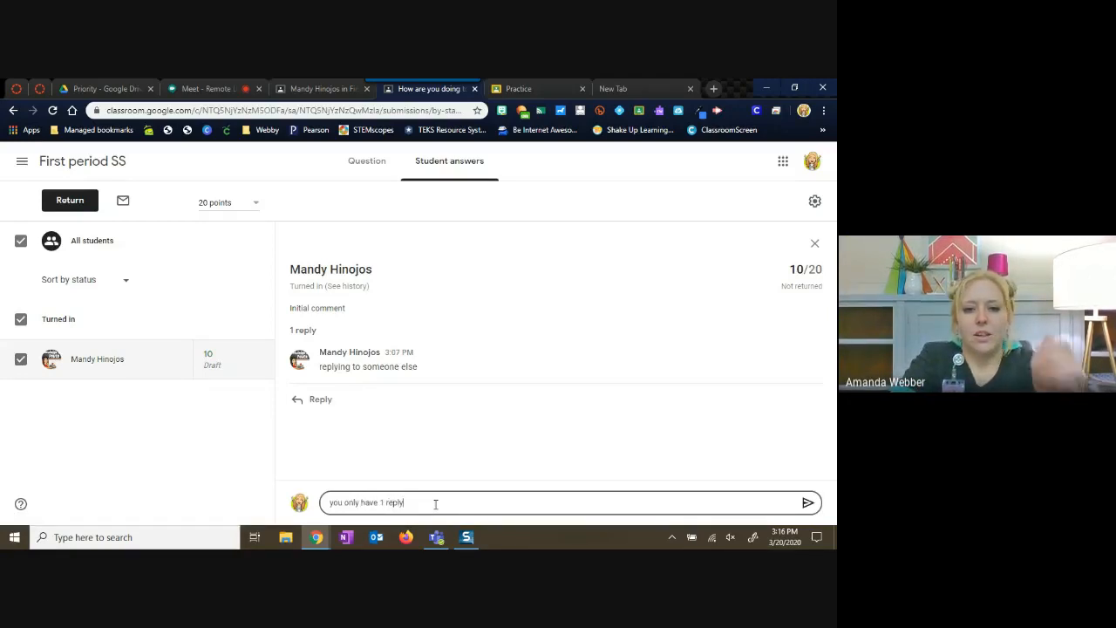
type("1 reply")
key("Return")
left_click(801, 506)
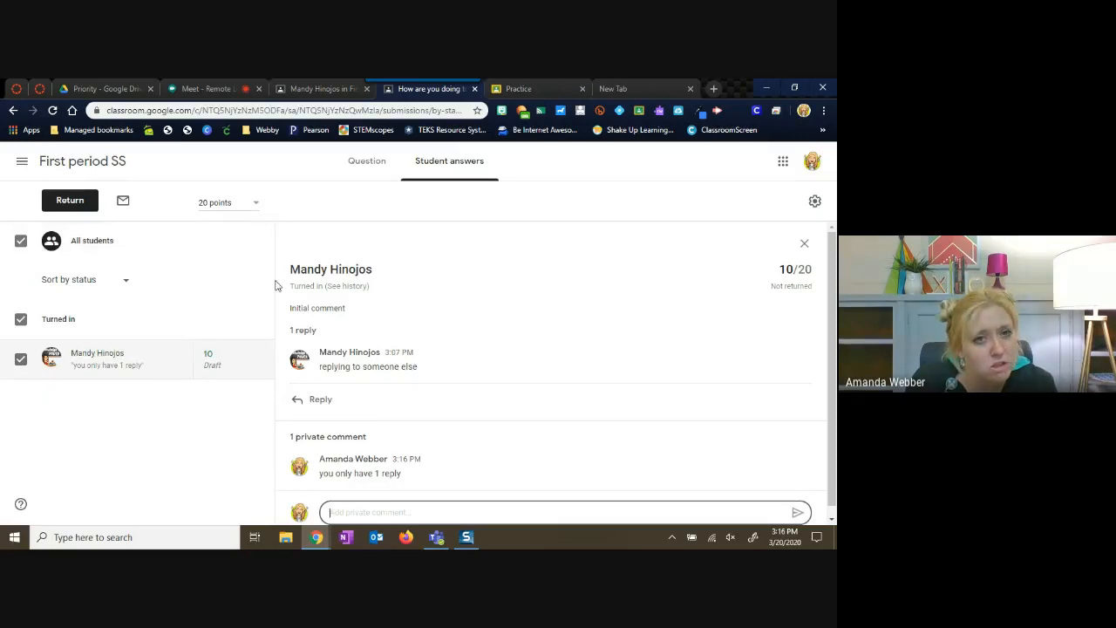
Step: Return the graded question answer to the student without adding another private comment
left_click(72, 204)
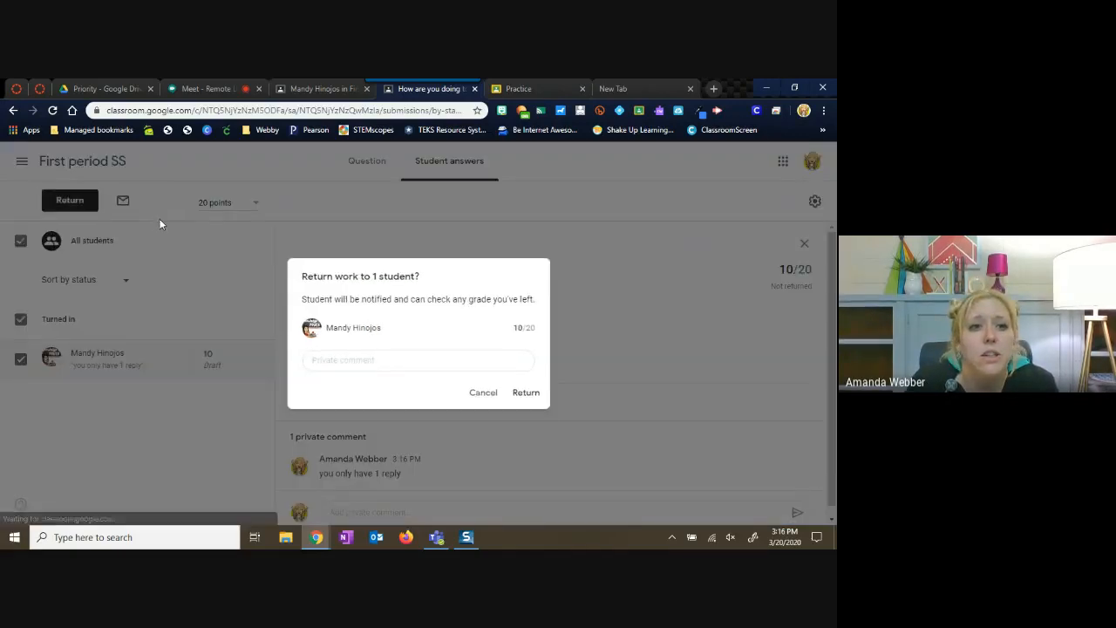
left_click(375, 360)
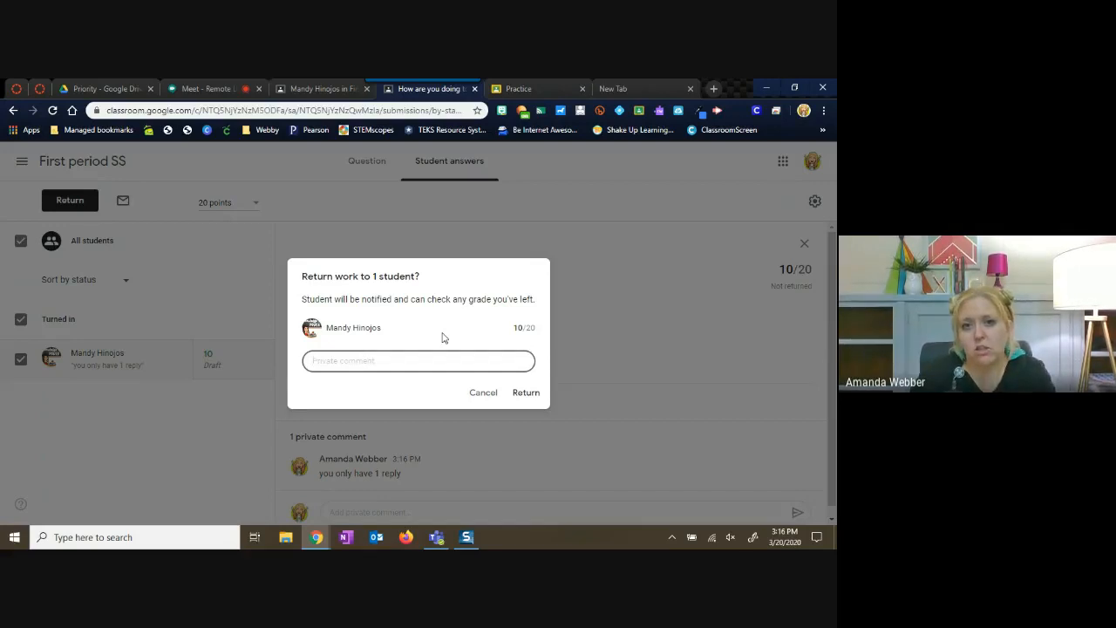
left_click(537, 400)
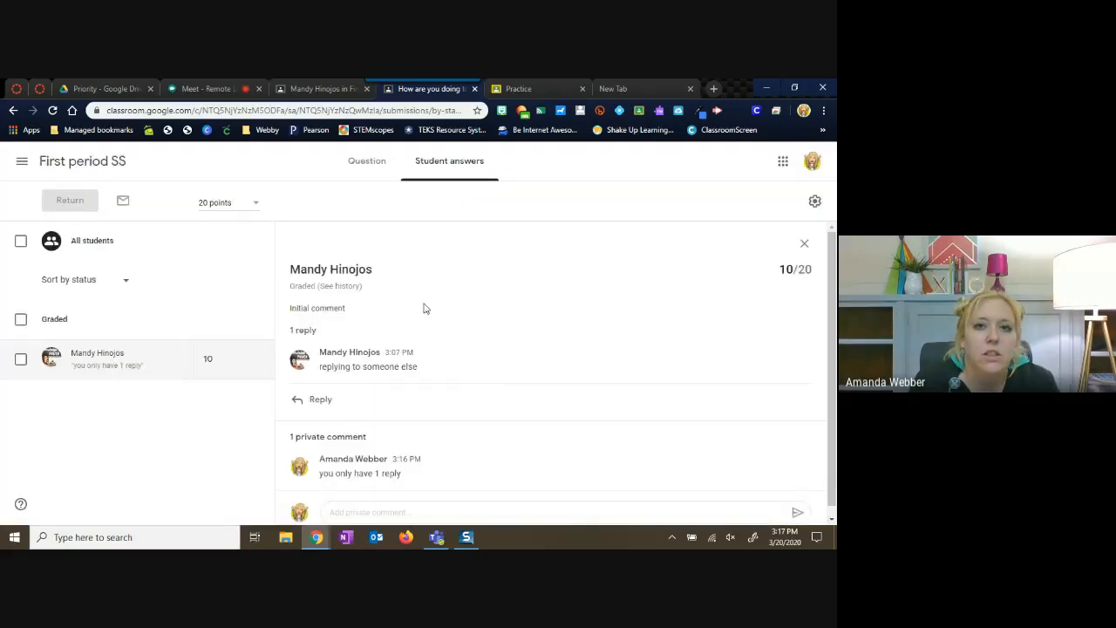
Step: Go back to the First period SS class stream and look over its posts
left_click(94, 167)
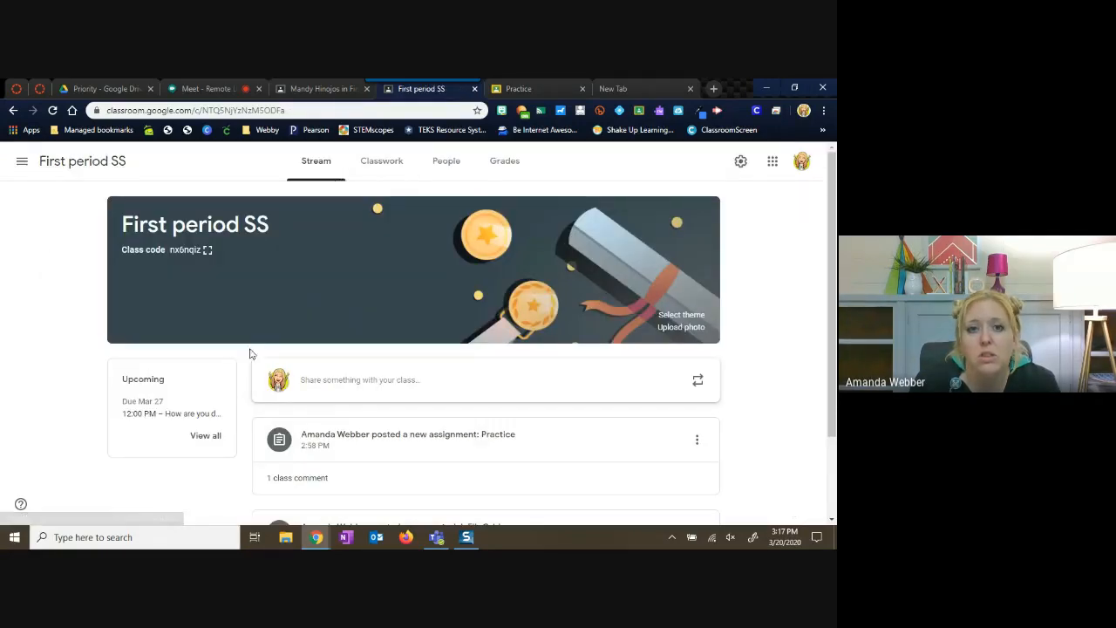
scroll(501, 402, "down", 2)
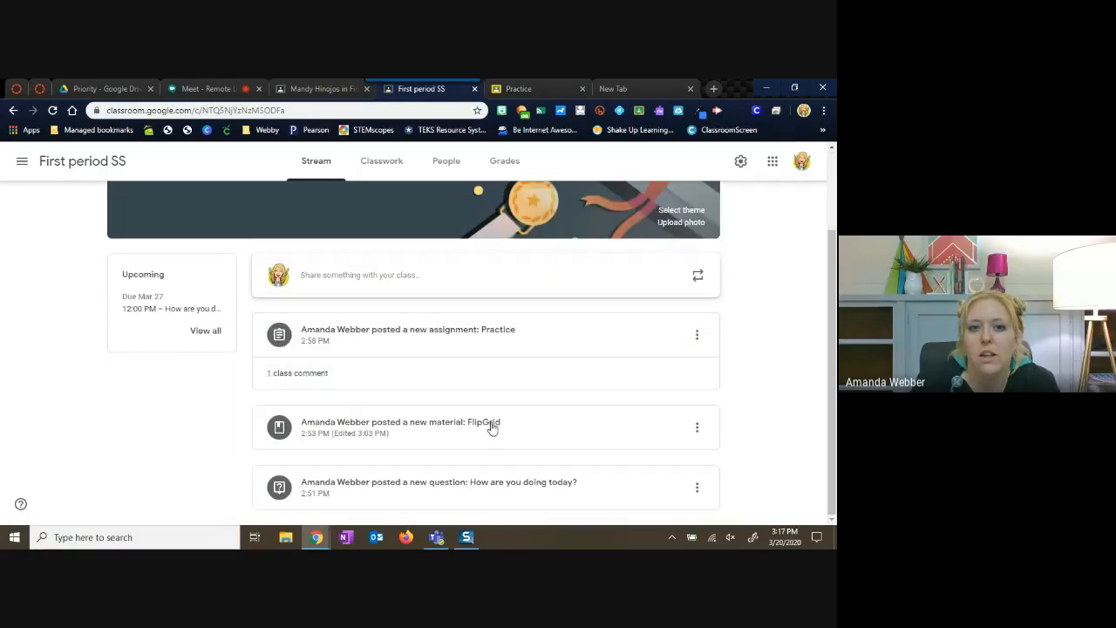
scroll(451, 463, "up", 2)
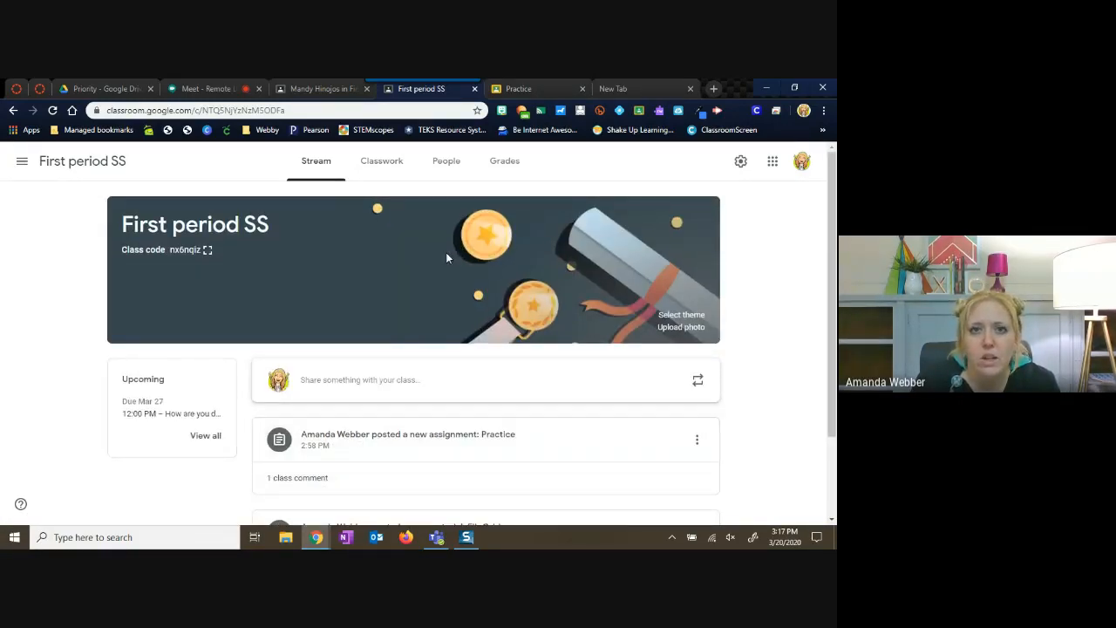
Step: Review the First period SS gradebook, including the Practice assignment's options and the student sorting choices, and return to the class stream
left_click(513, 167)
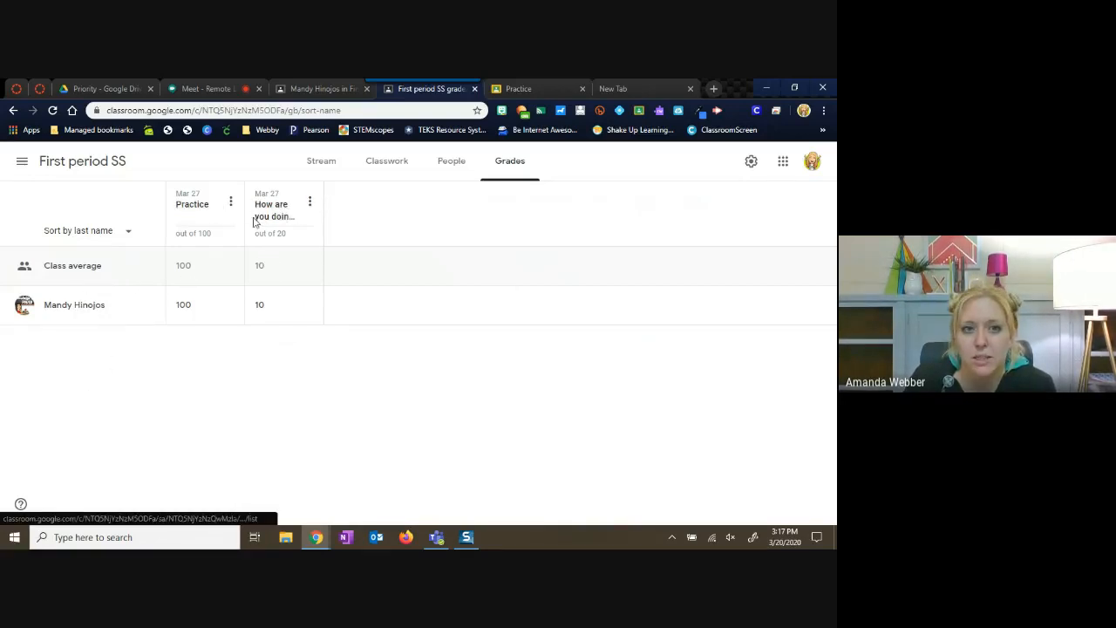
left_click(231, 202)
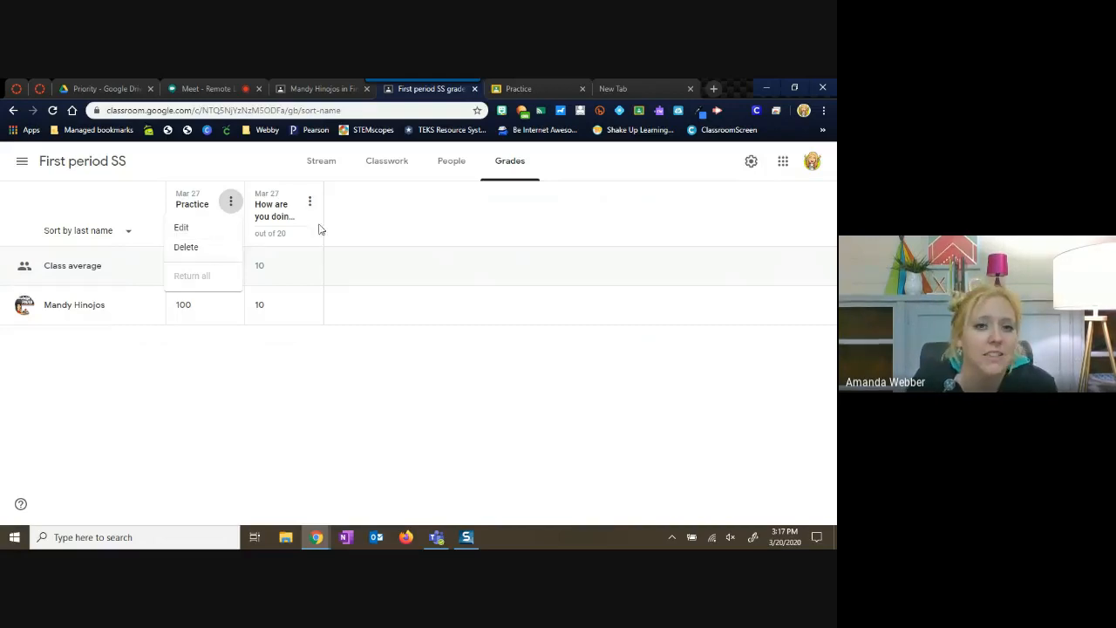
left_click(427, 226)
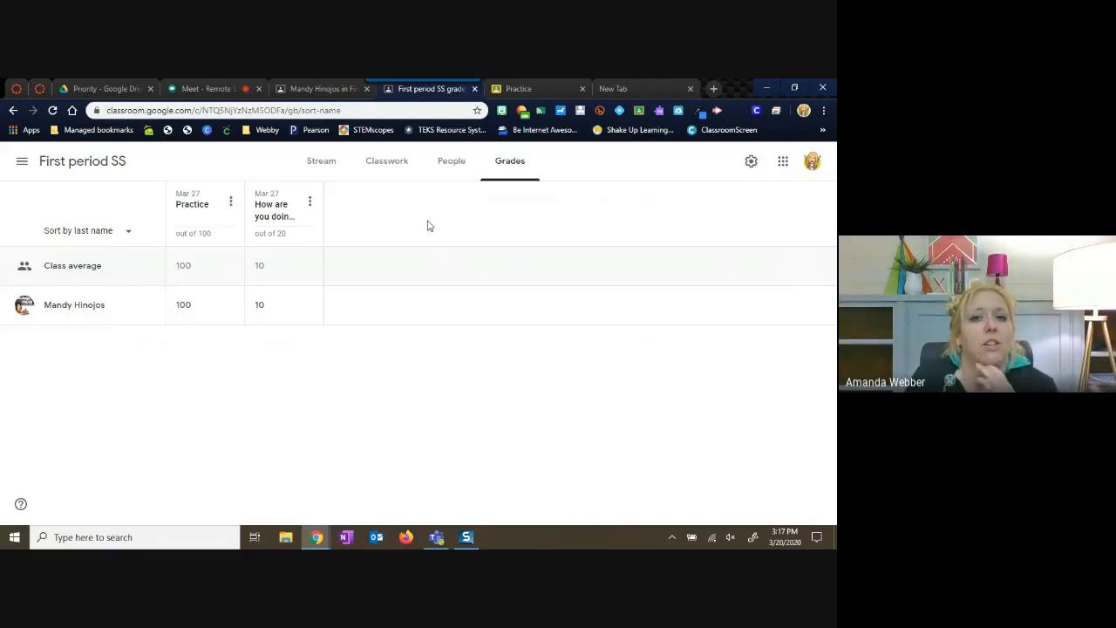
left_click(125, 232)
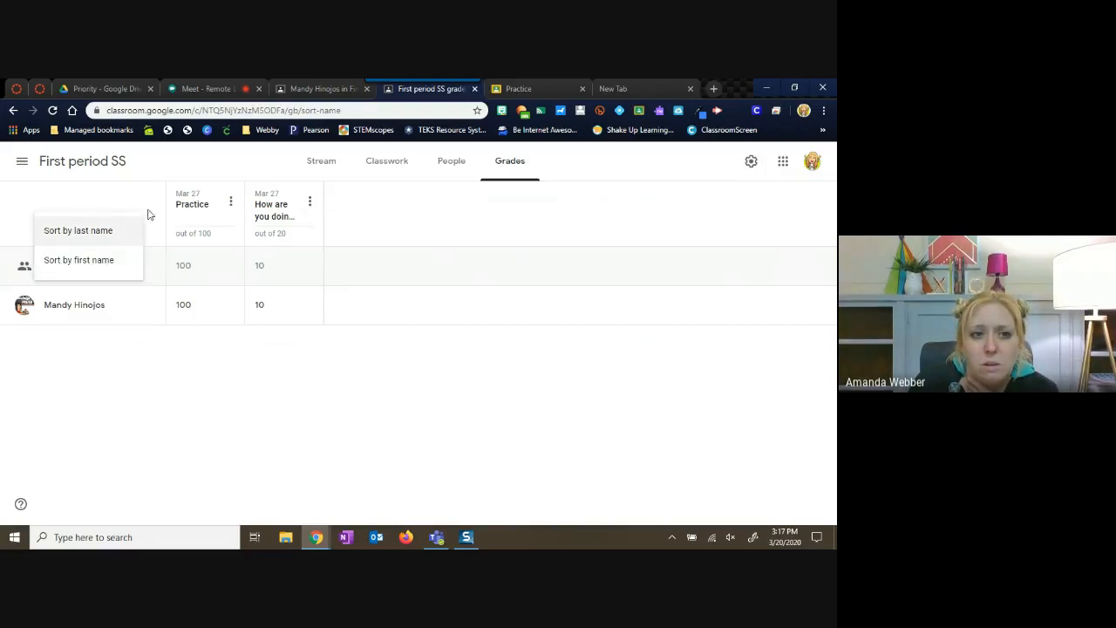
left_click(147, 214)
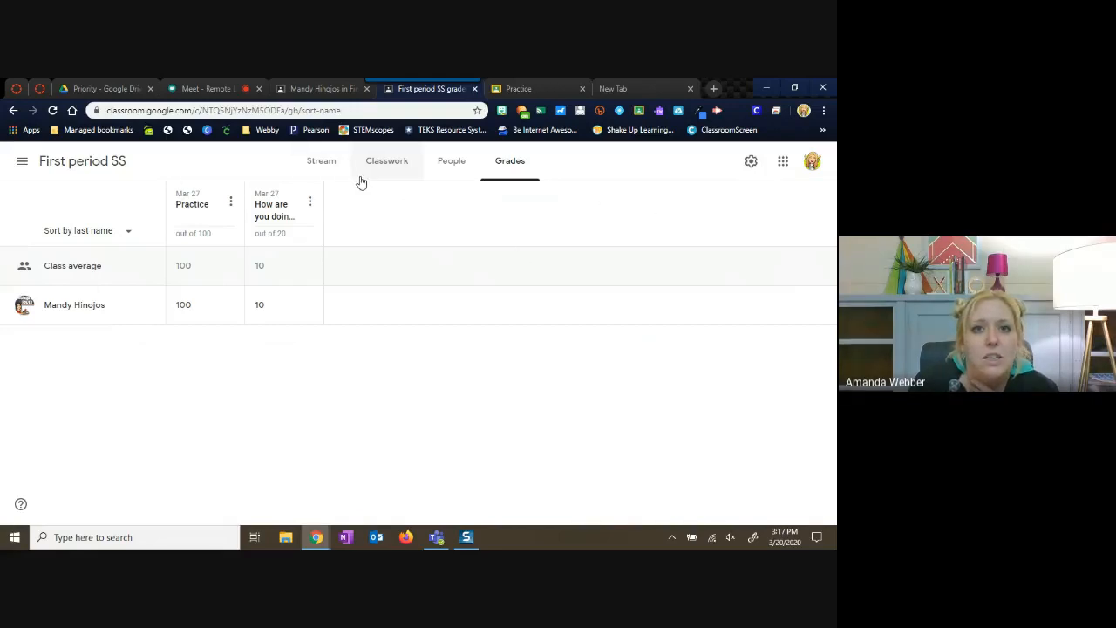
left_click(325, 172)
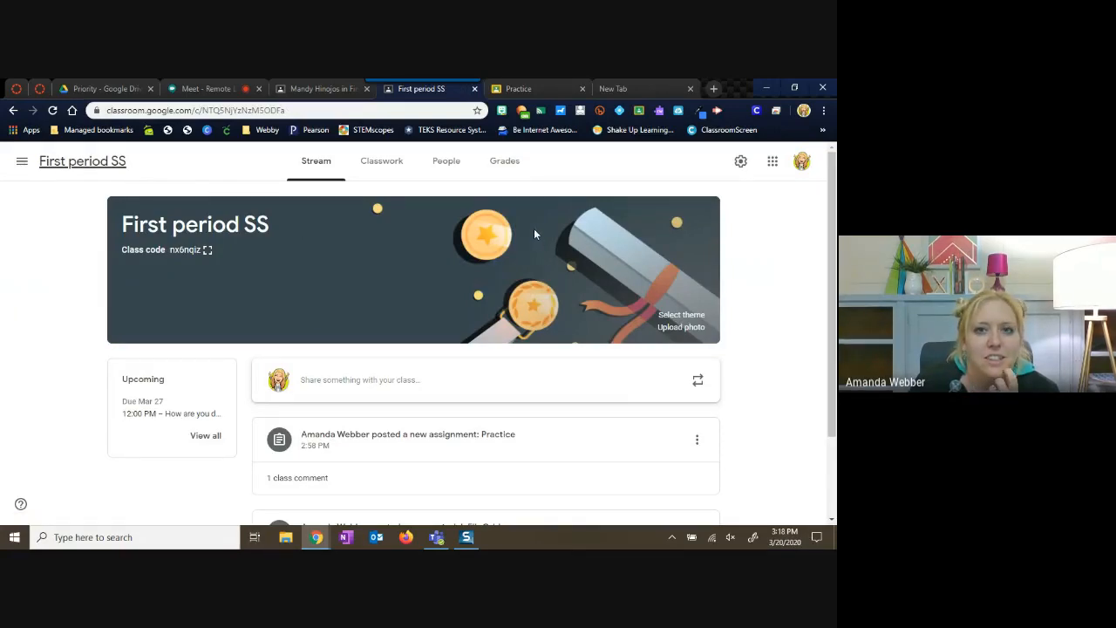
Step: Switch to the Google Meet call and open the options for the ongoing screen presentation
left_click(194, 89)
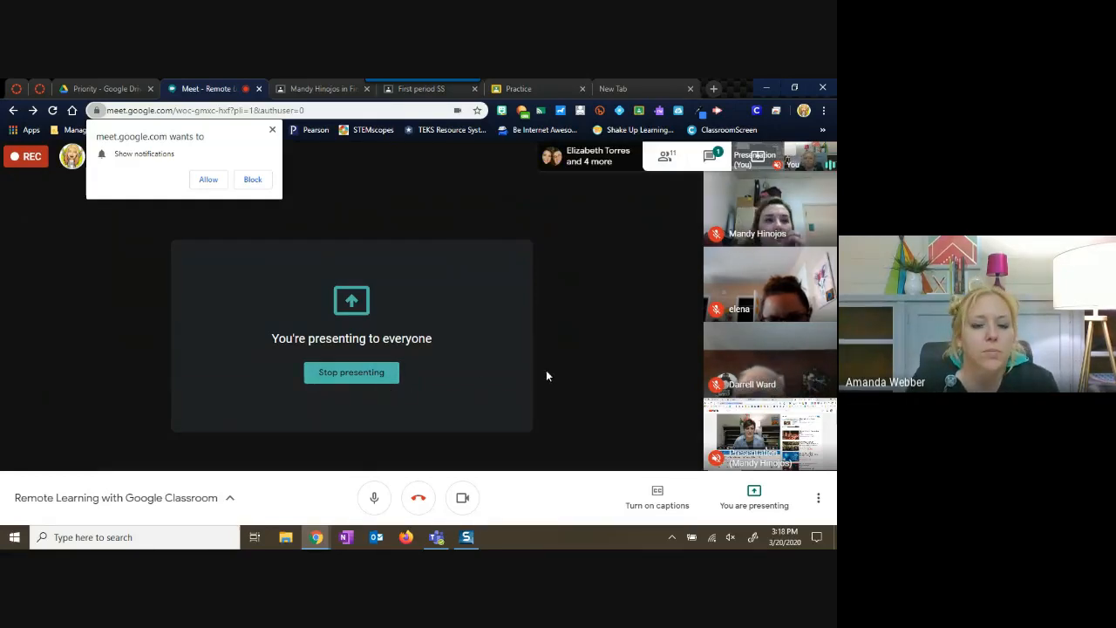
left_click(755, 493)
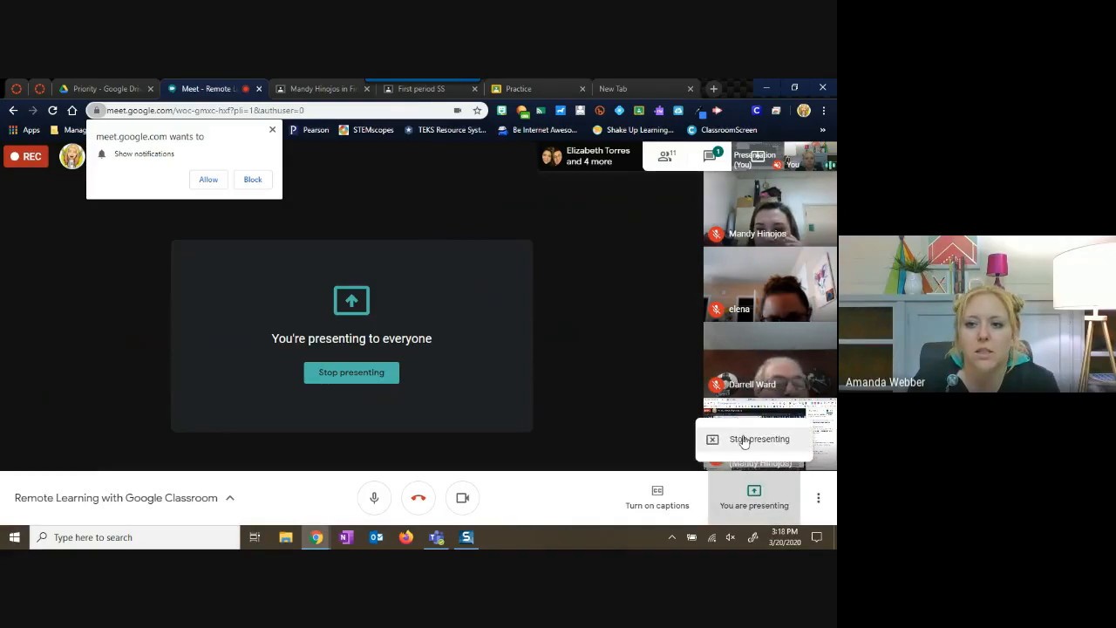